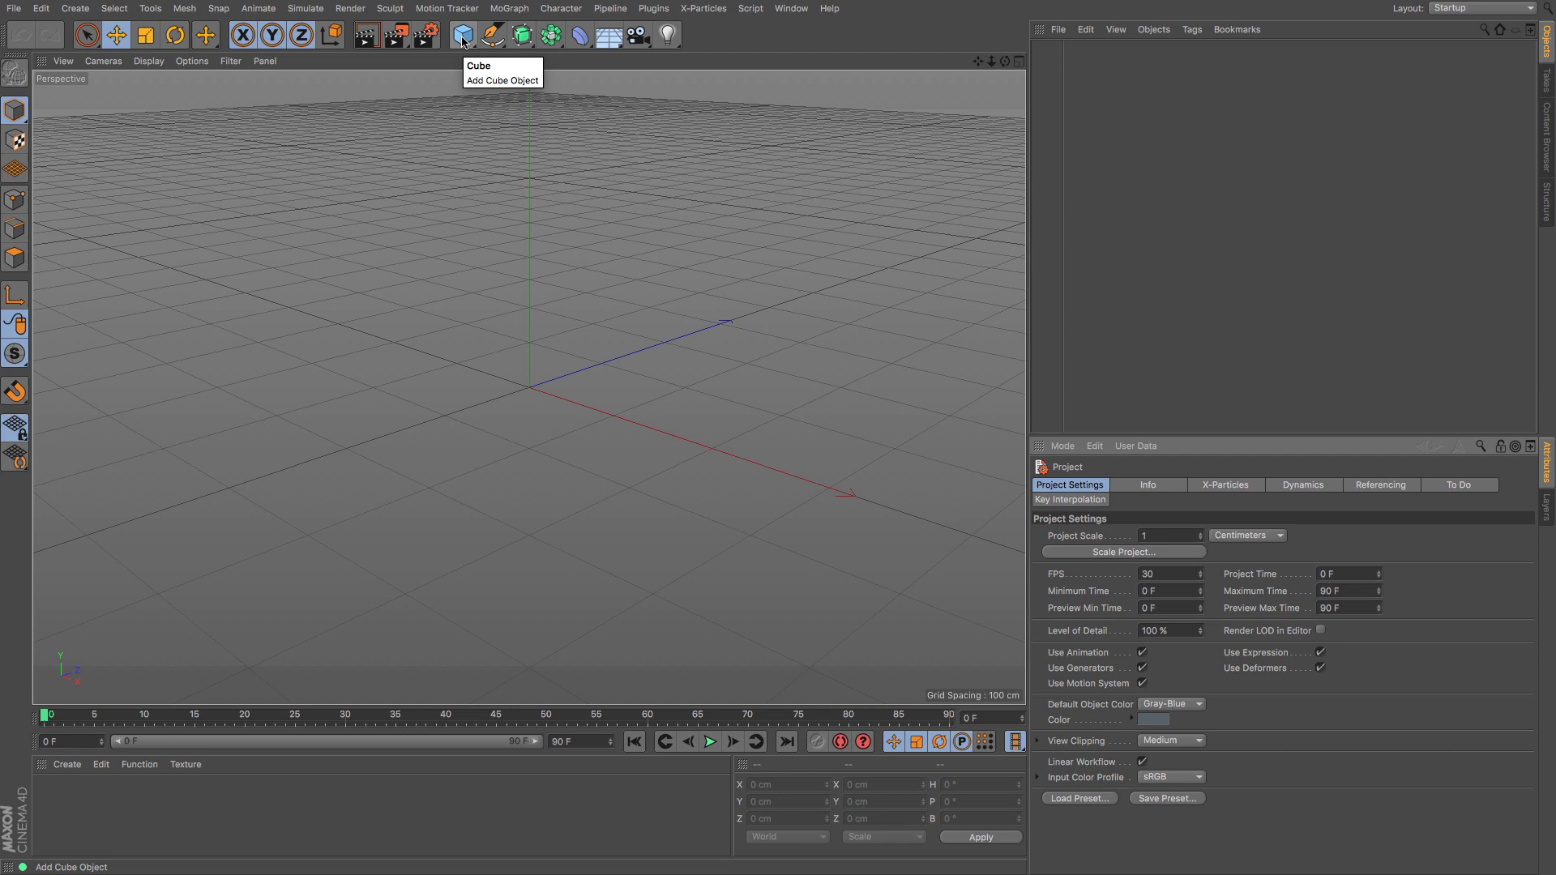
Step: Add a cube and set its size to 400 cm in X, 300 cm in Y and 400 cm in Z
click(463, 37)
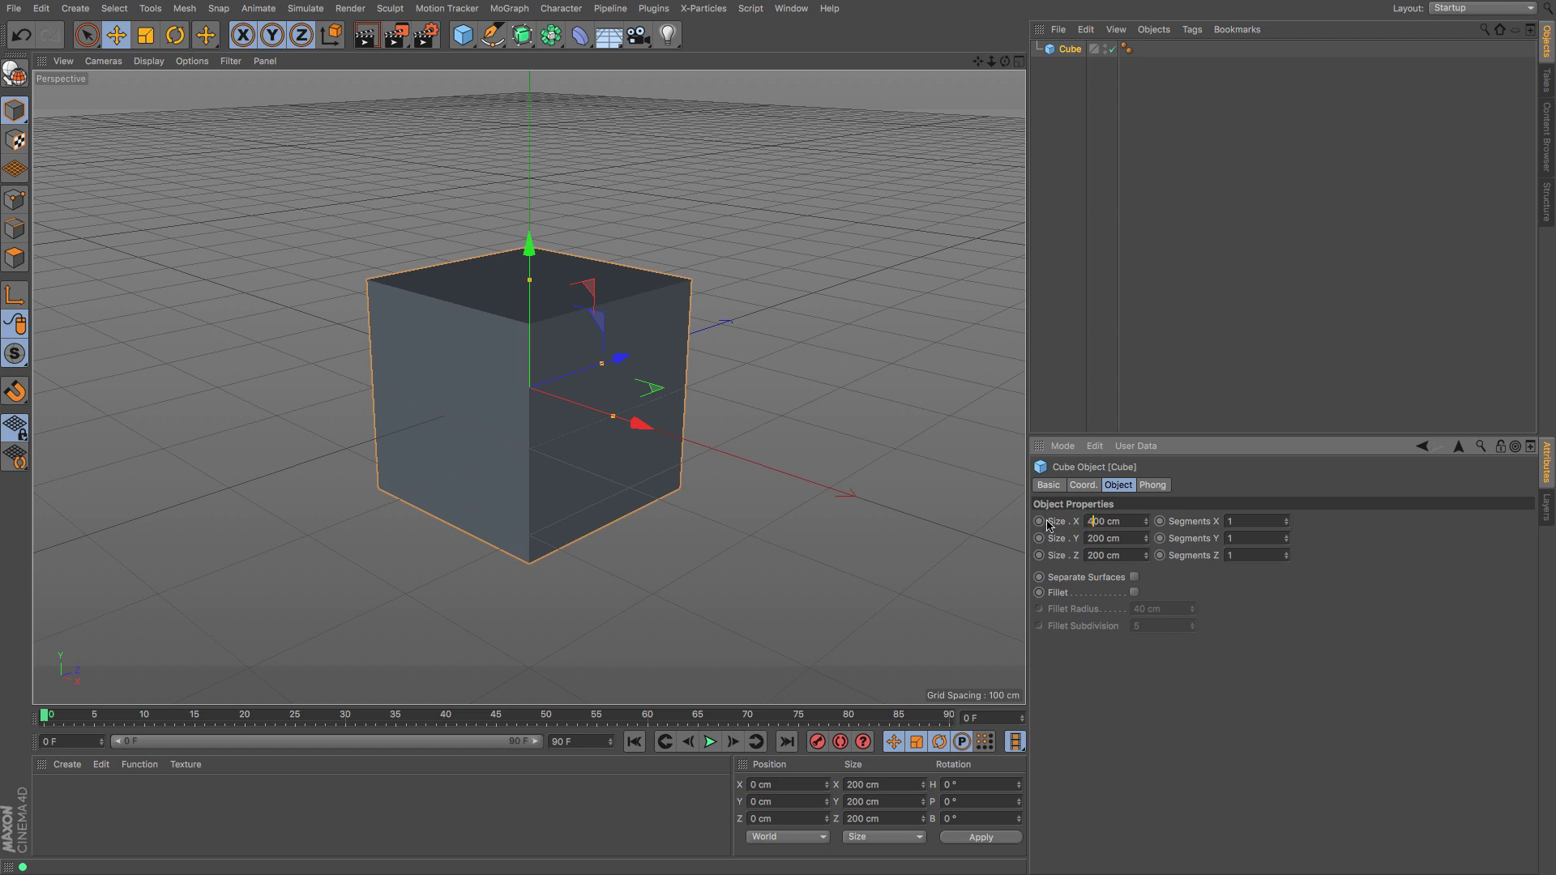
key(Return)
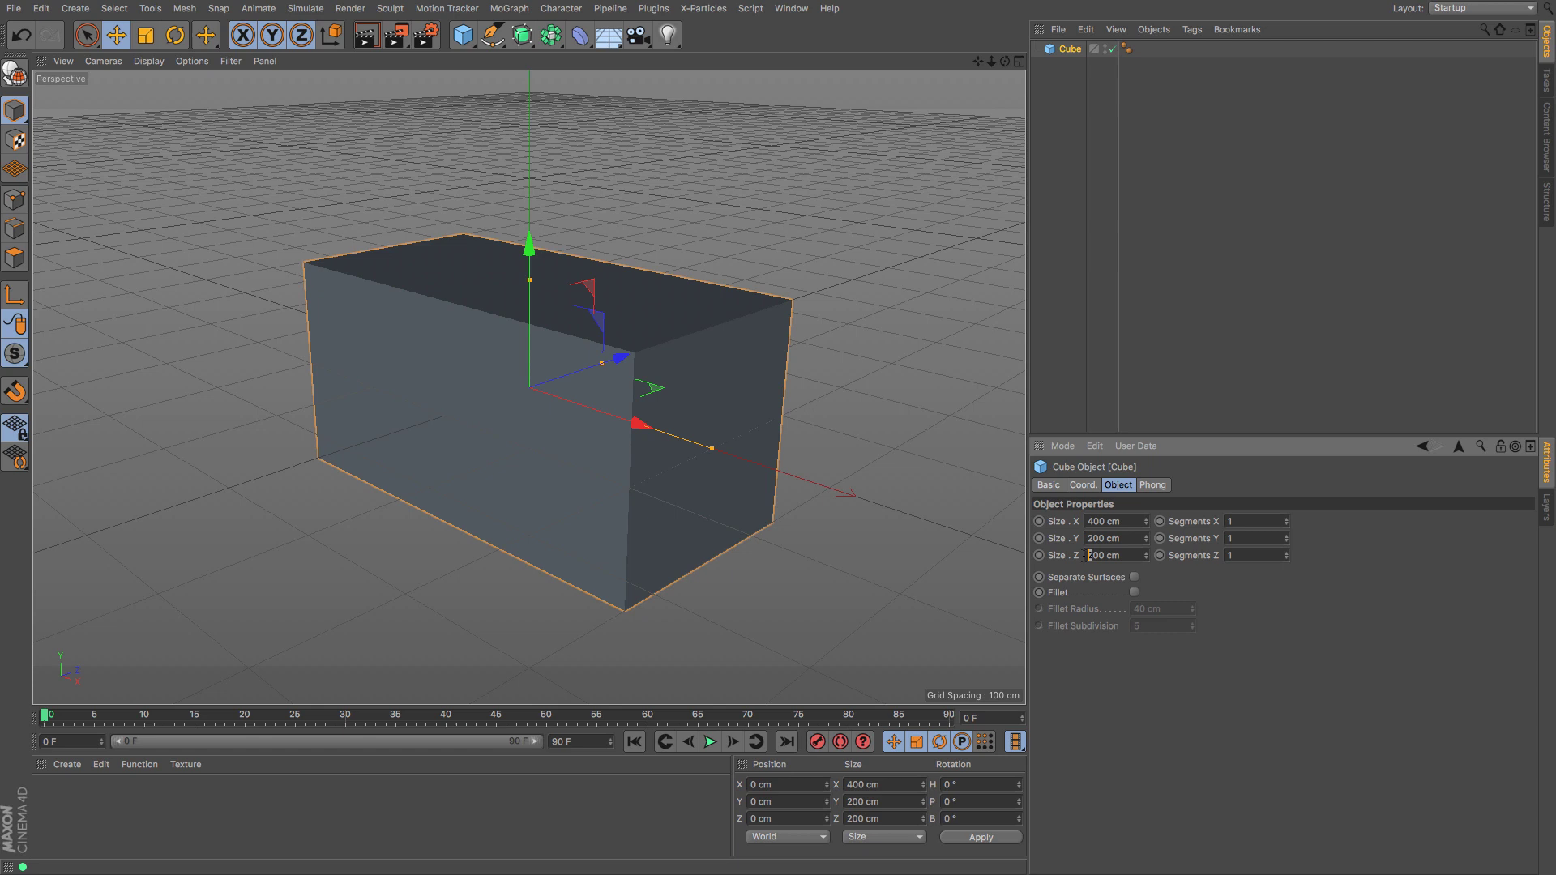
key(Return)
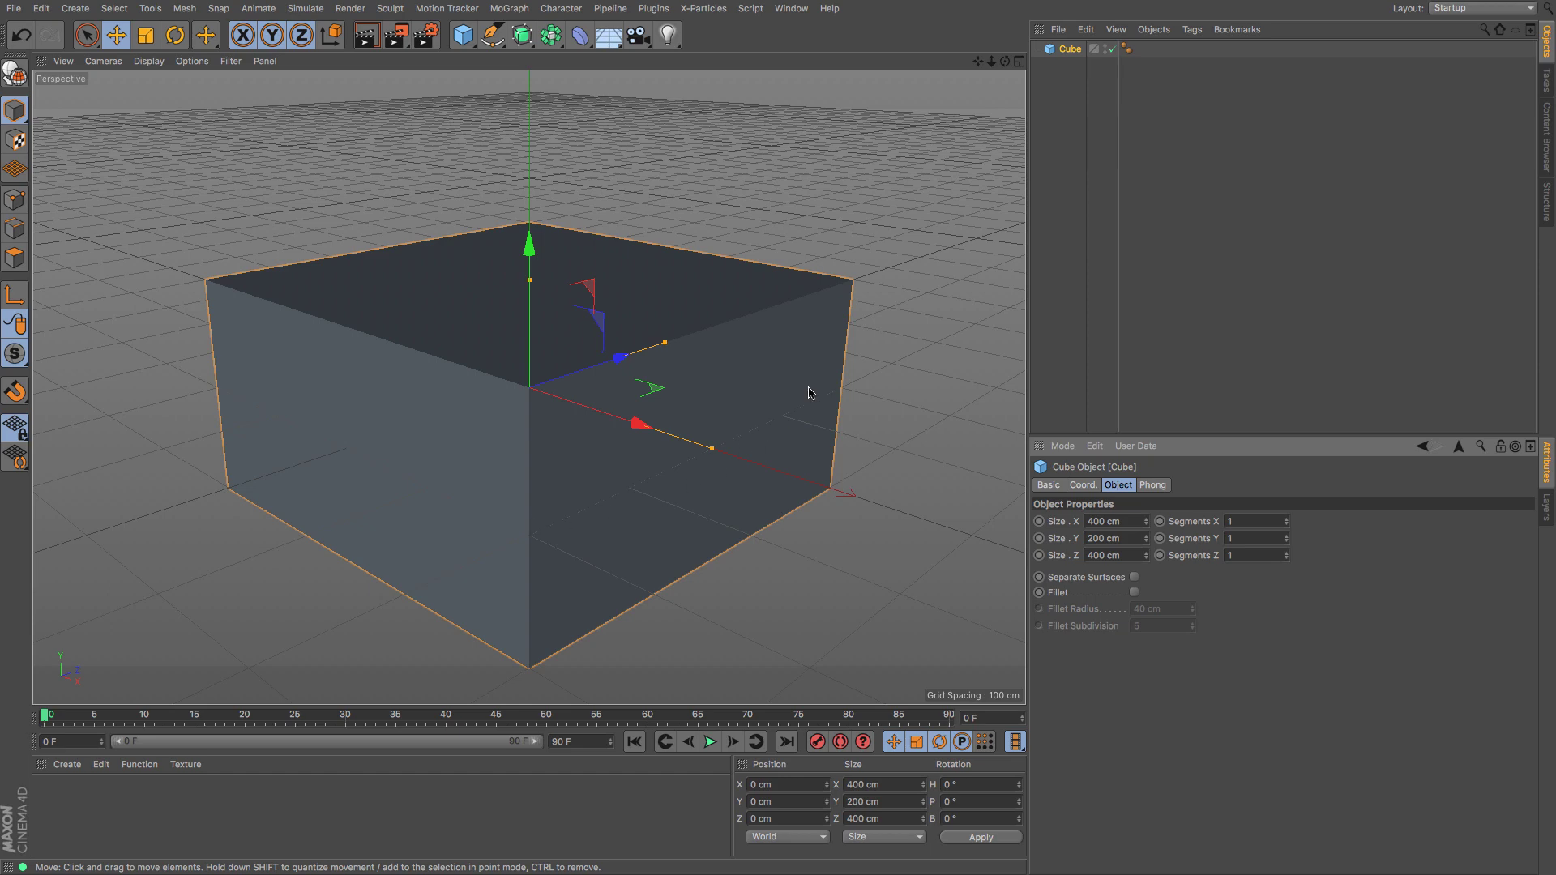
drag(992, 69, 960, 71)
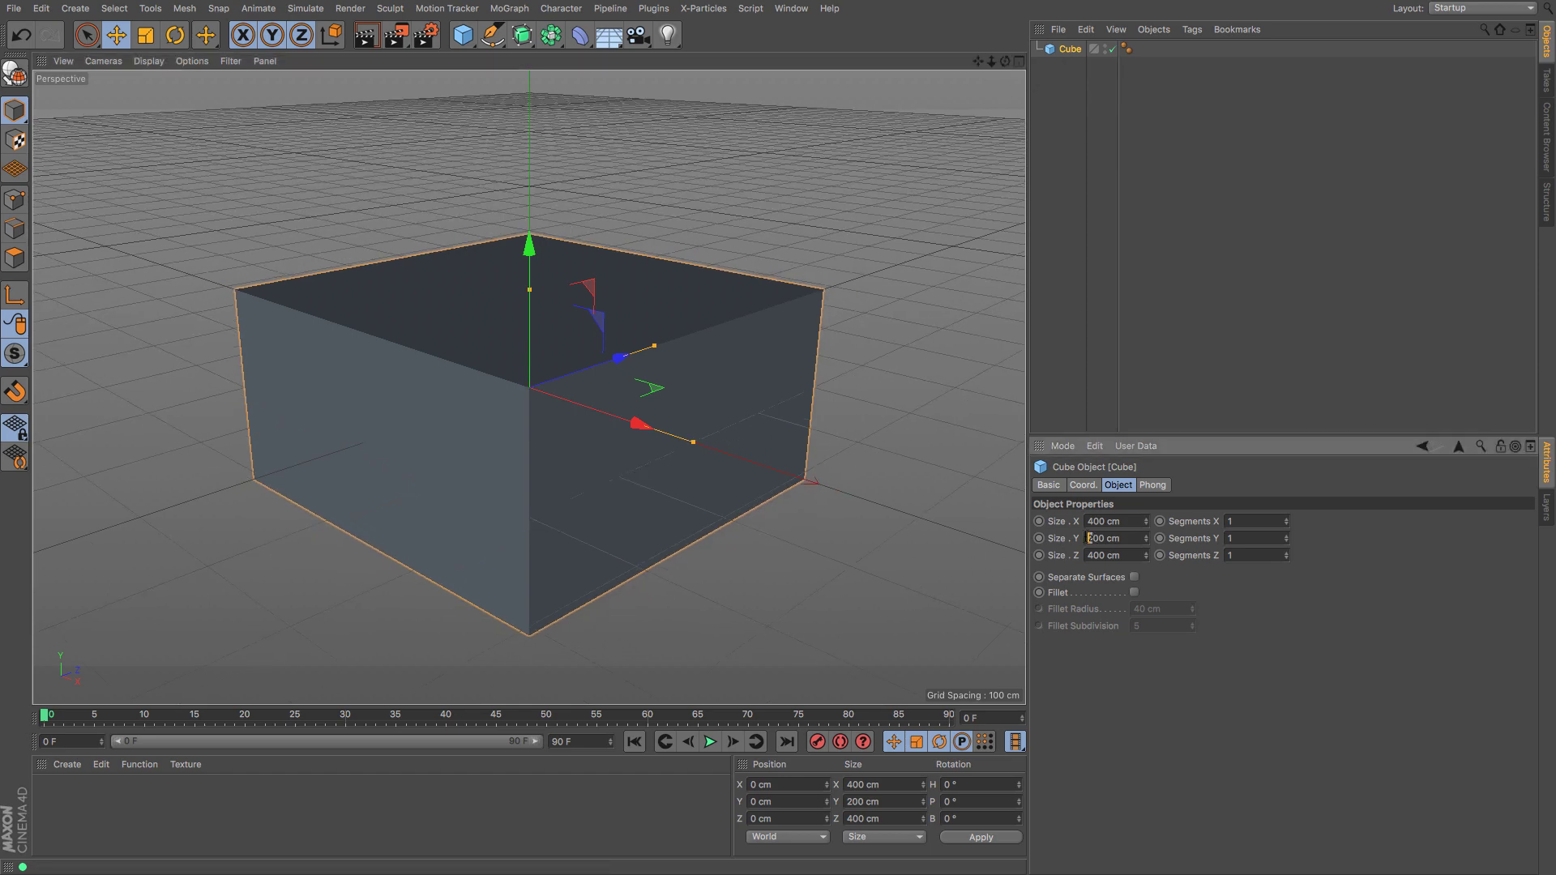
text(3)
key(Return)
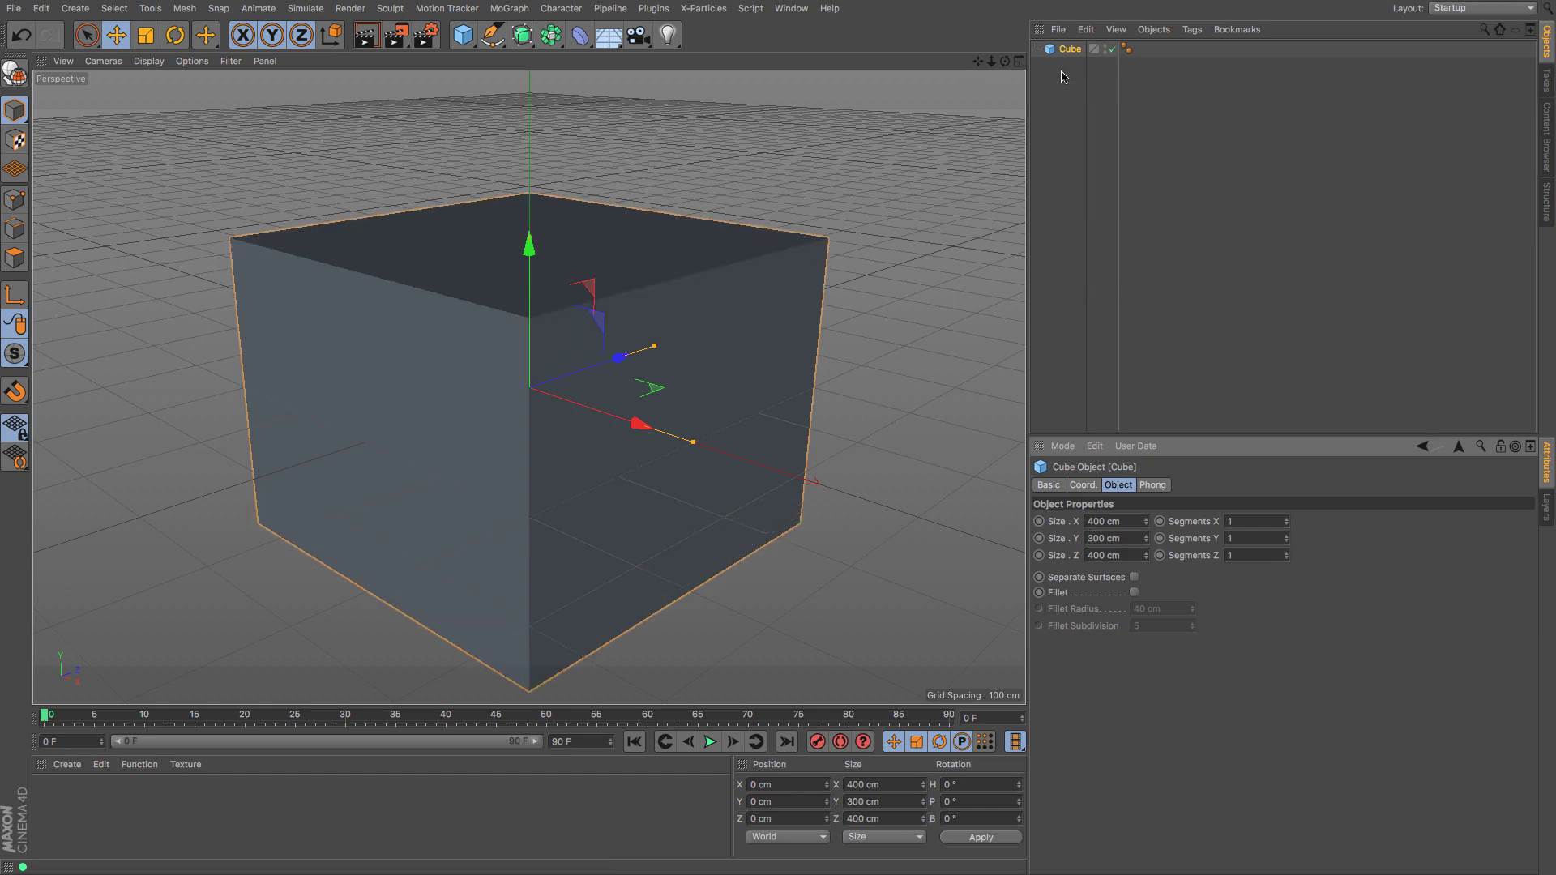
Step: Set the cube's segments to 2 in X, Y and Z
mouse_move(991, 60)
mouse_down()
mouse_move(932, 61)
mouse_move(992, 61)
mouse_up()
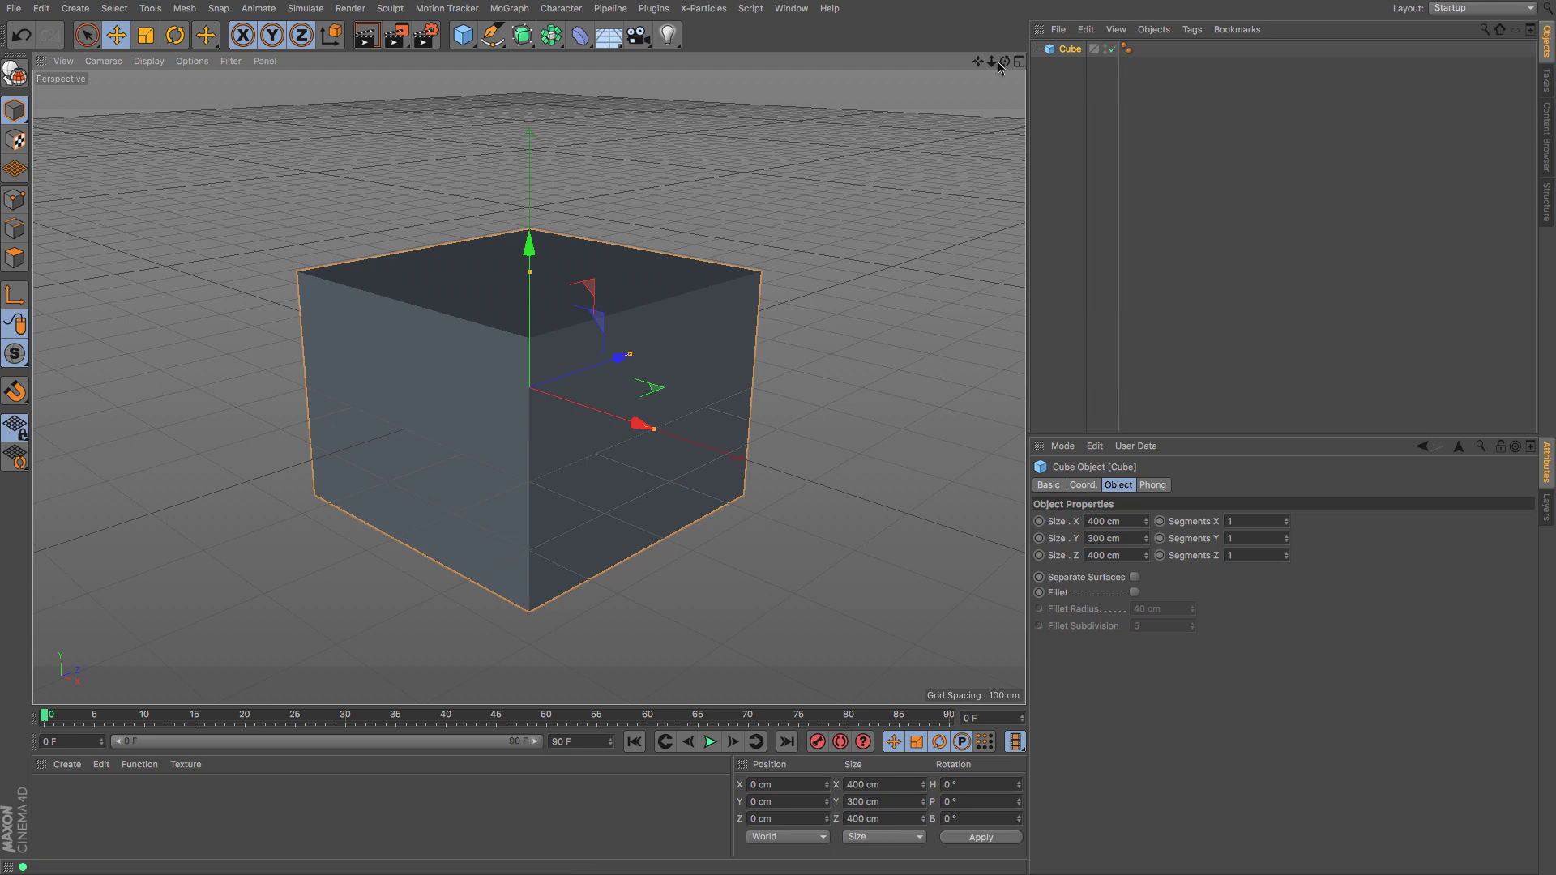
drag(1004, 62, 989, 30)
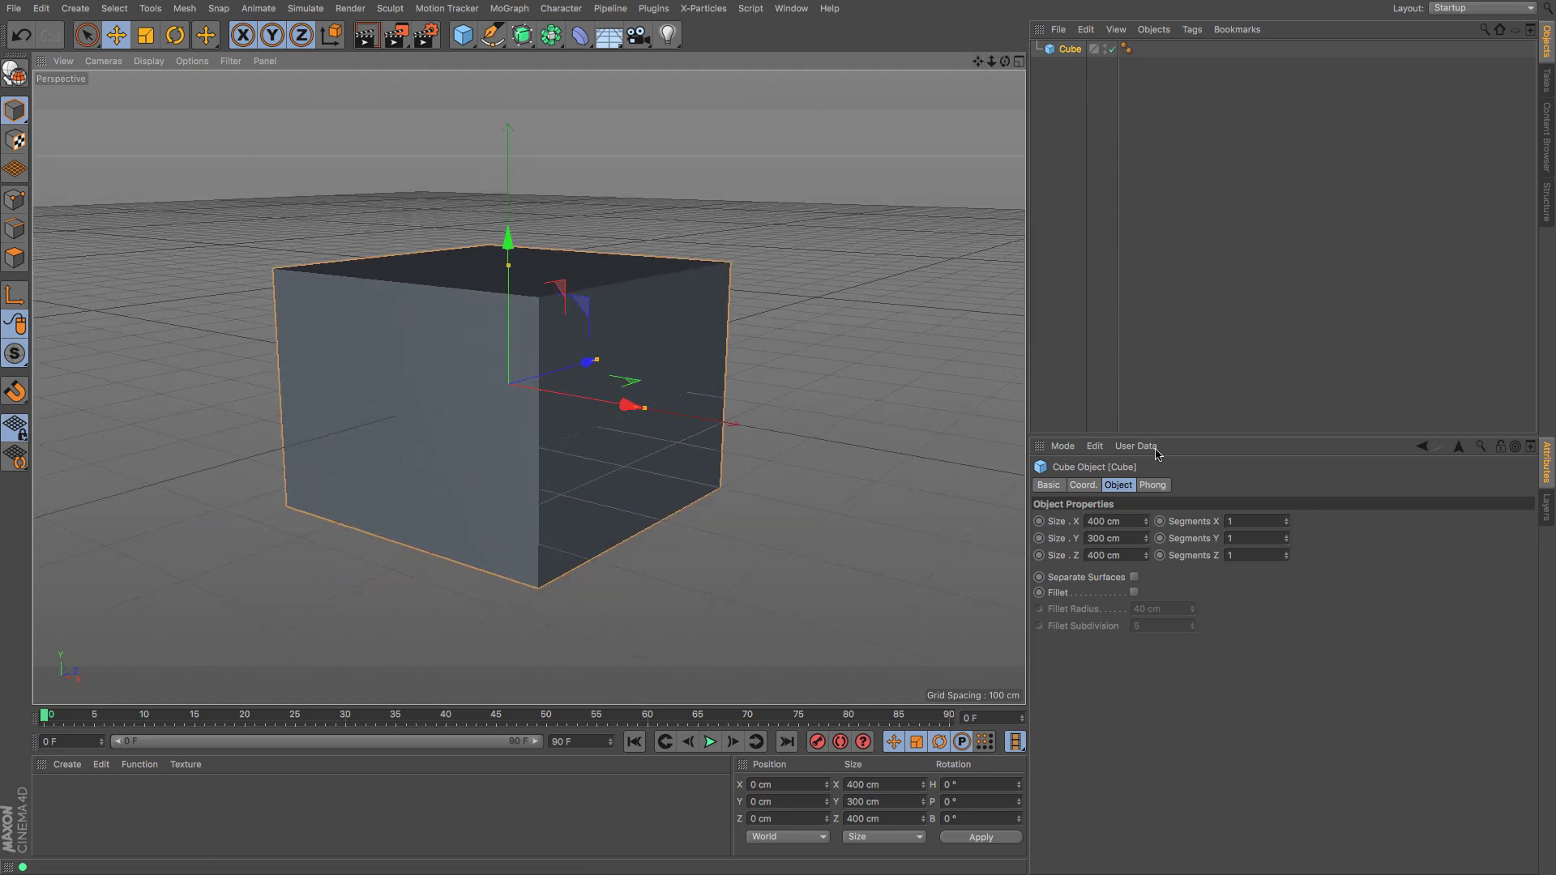
click(1287, 518)
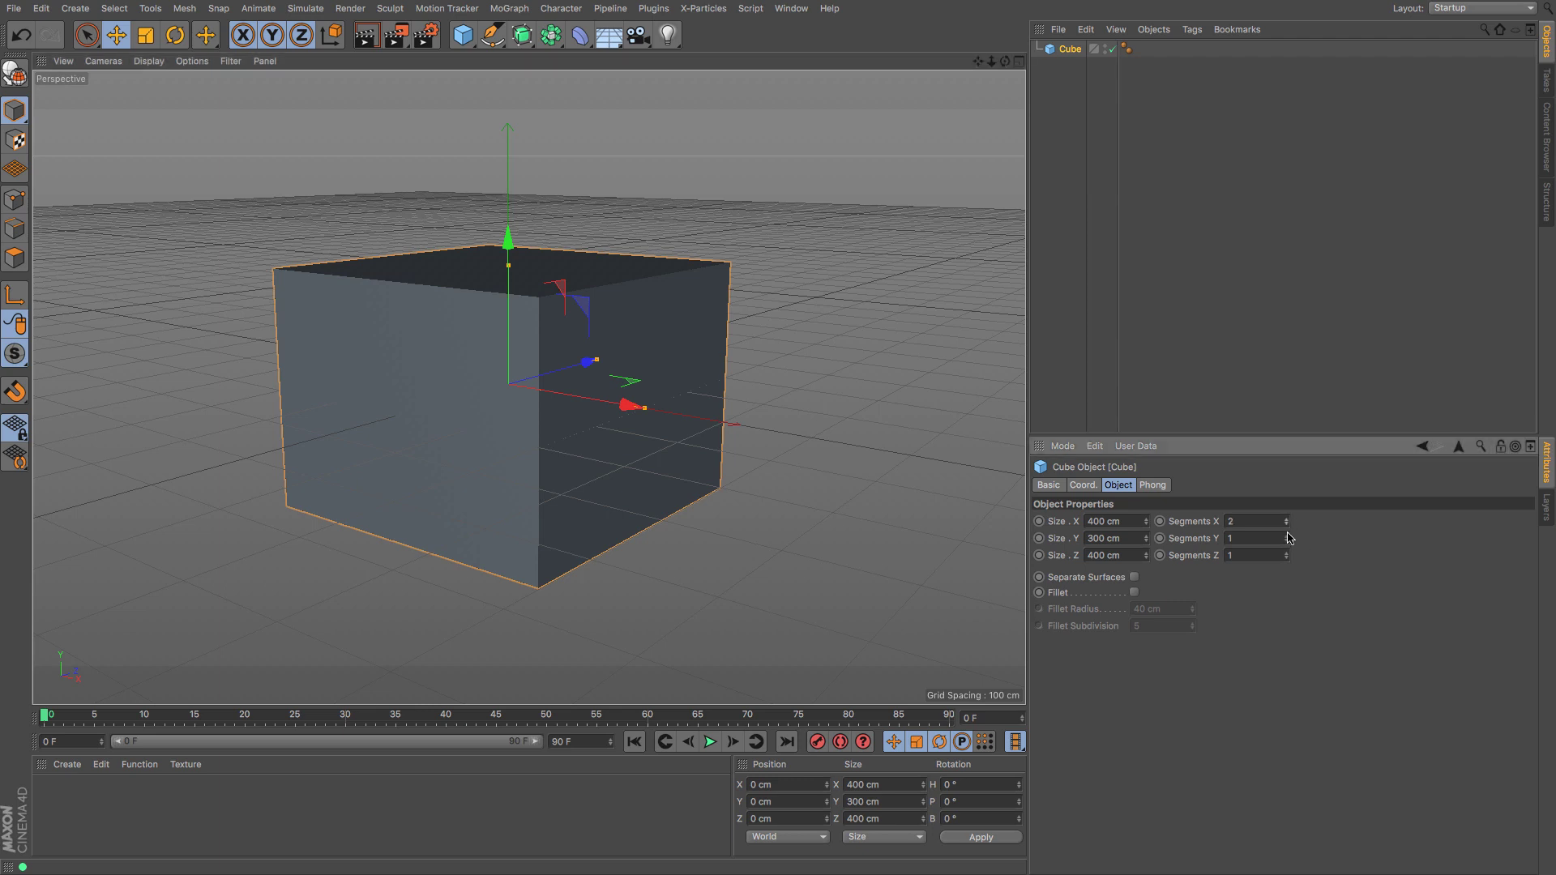
click(1287, 553)
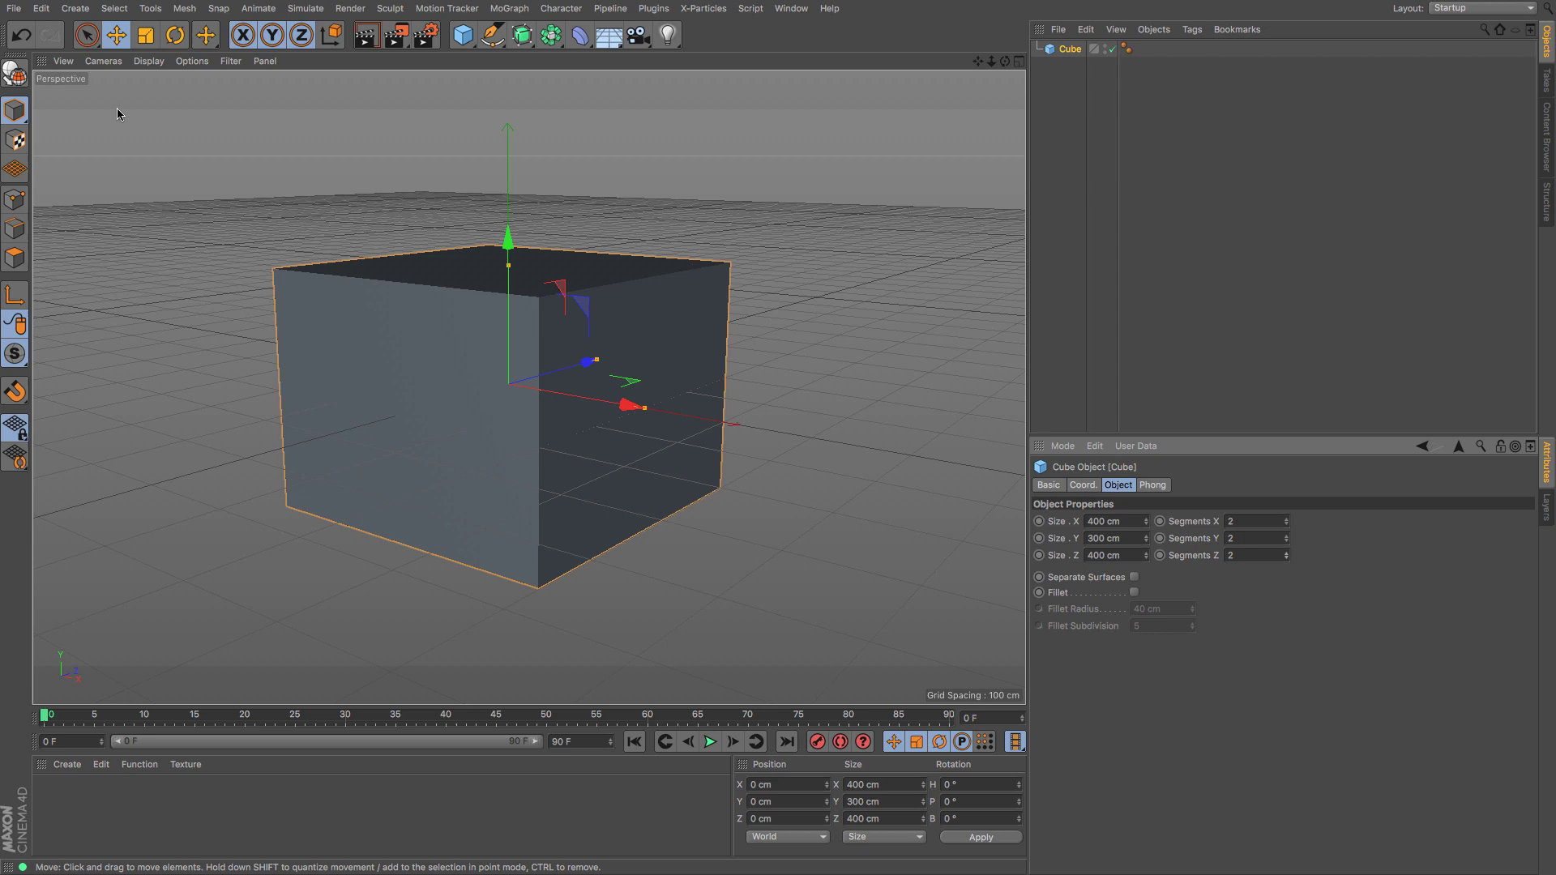
Step: Switch the viewport display to shading with lines so that the cube's segments are drawn
click(104, 61)
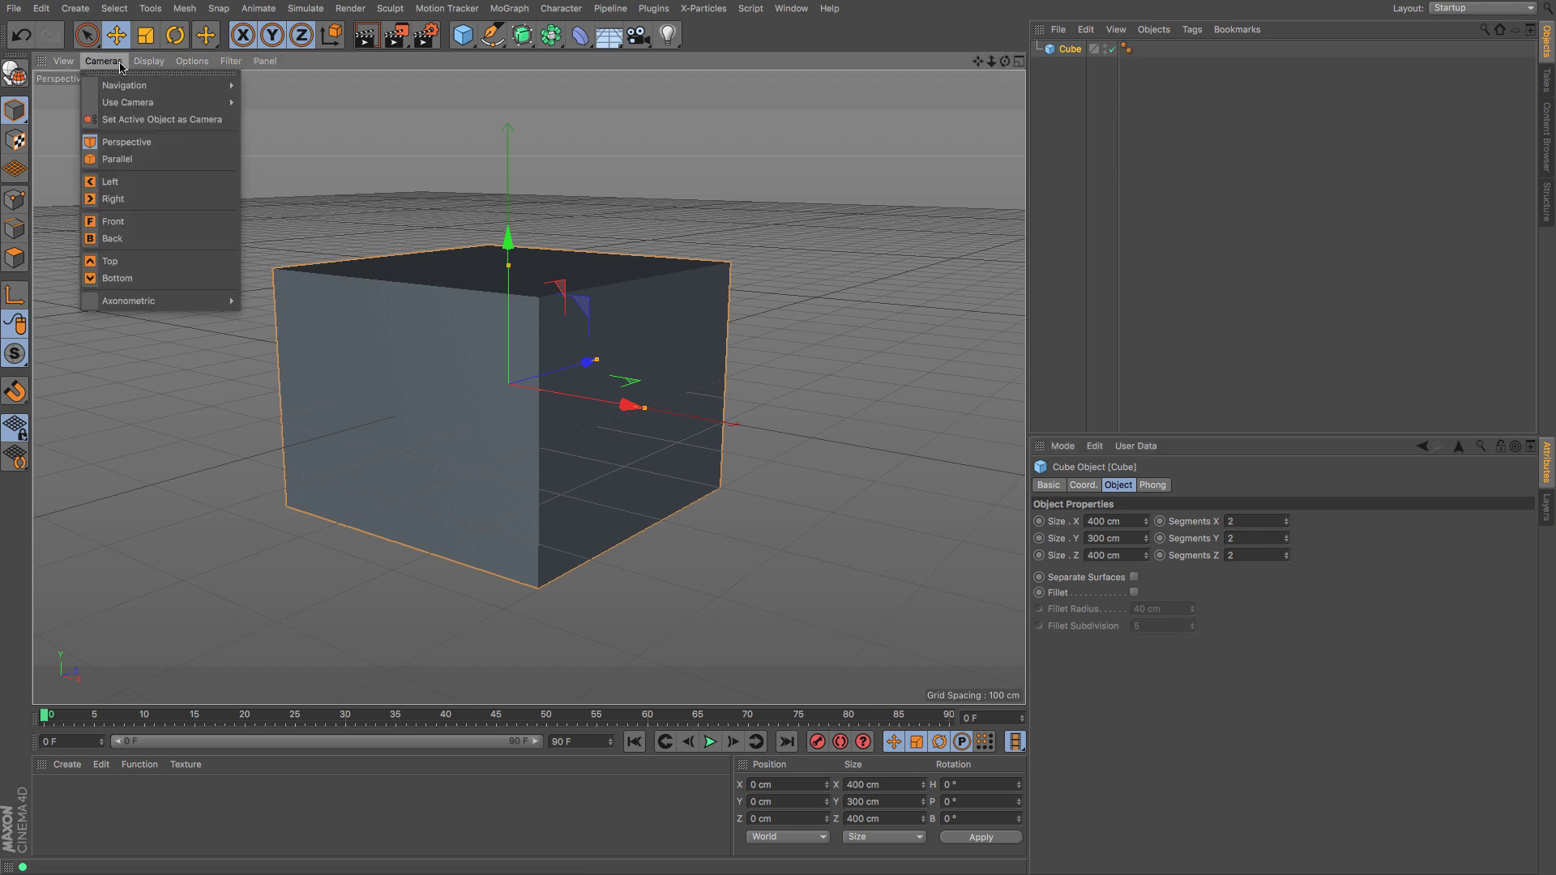
mouse_move(148, 60)
click(159, 103)
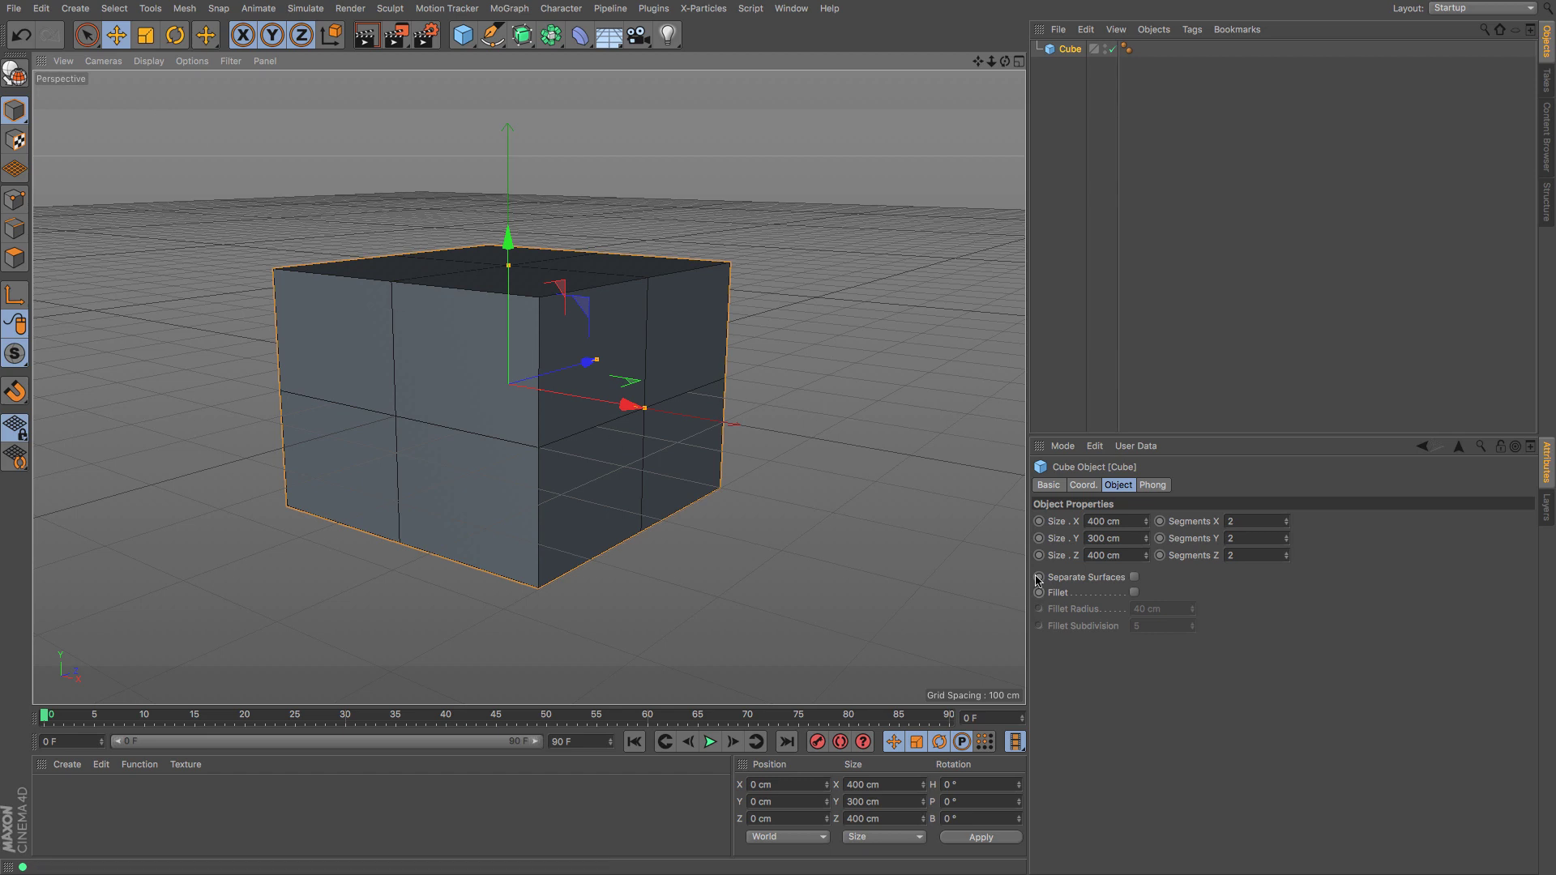
Step: Set the cube's Y segments to 3, its Y size to 250 cm and its X segments to 3
click(1287, 536)
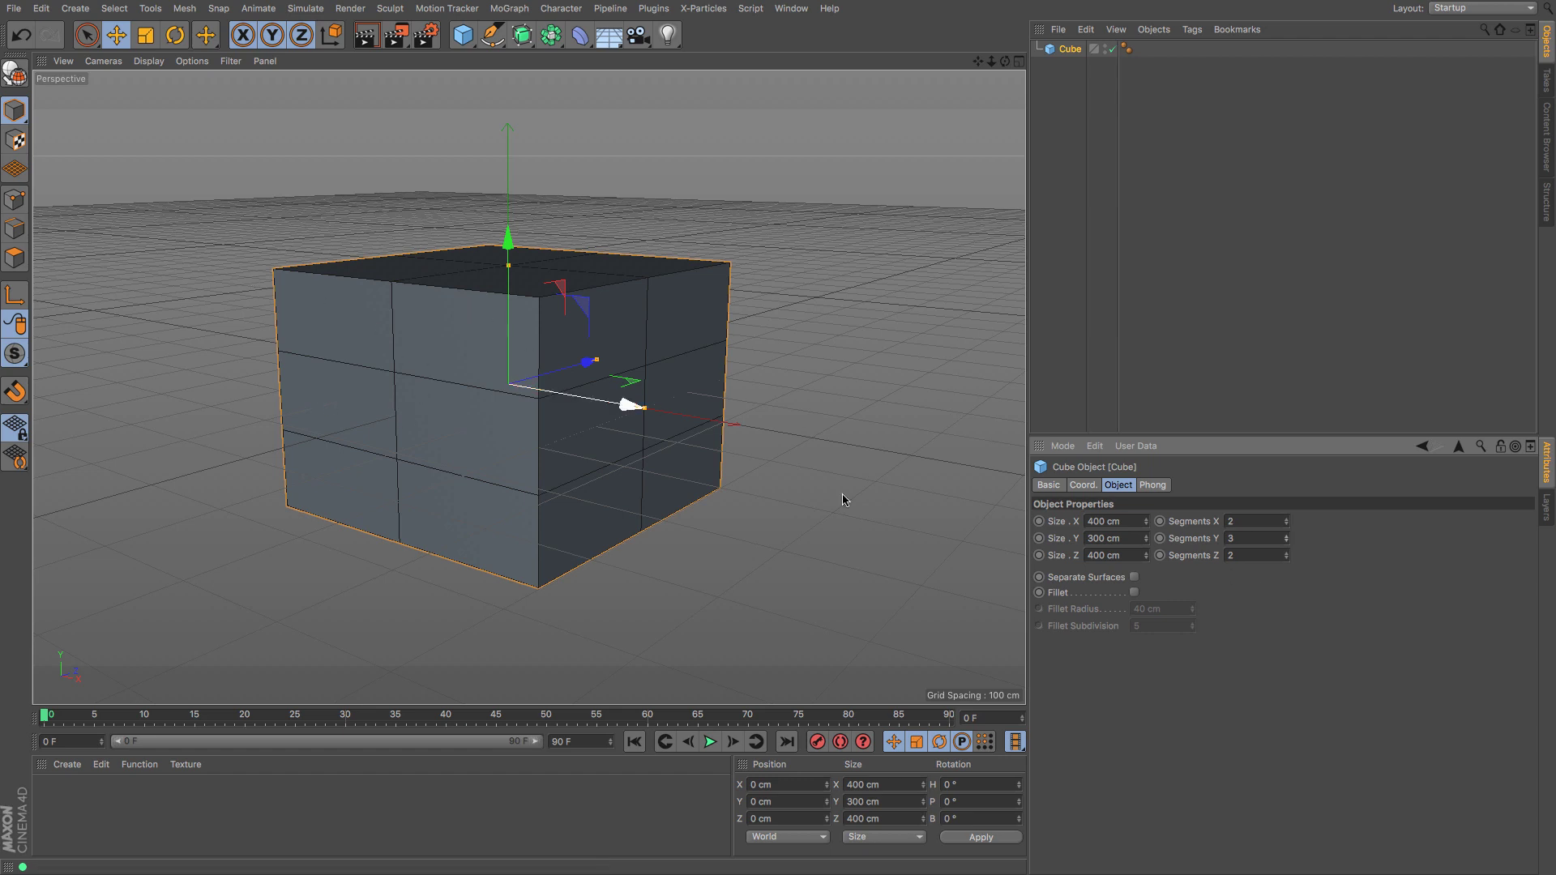
drag(1099, 538, 1068, 539)
text(25)
key(Return)
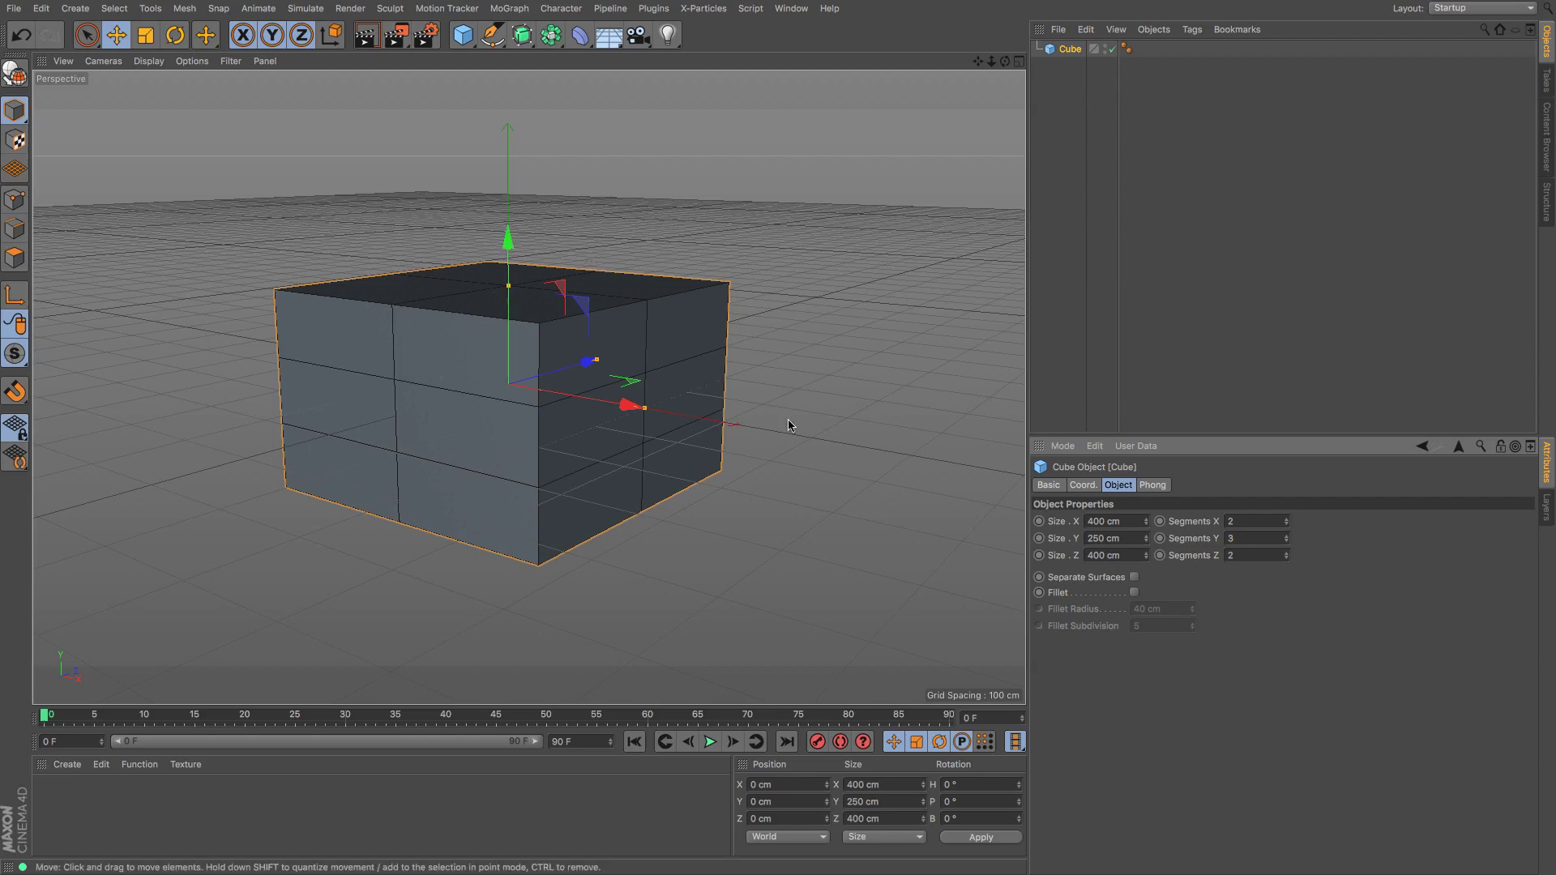
click(1286, 519)
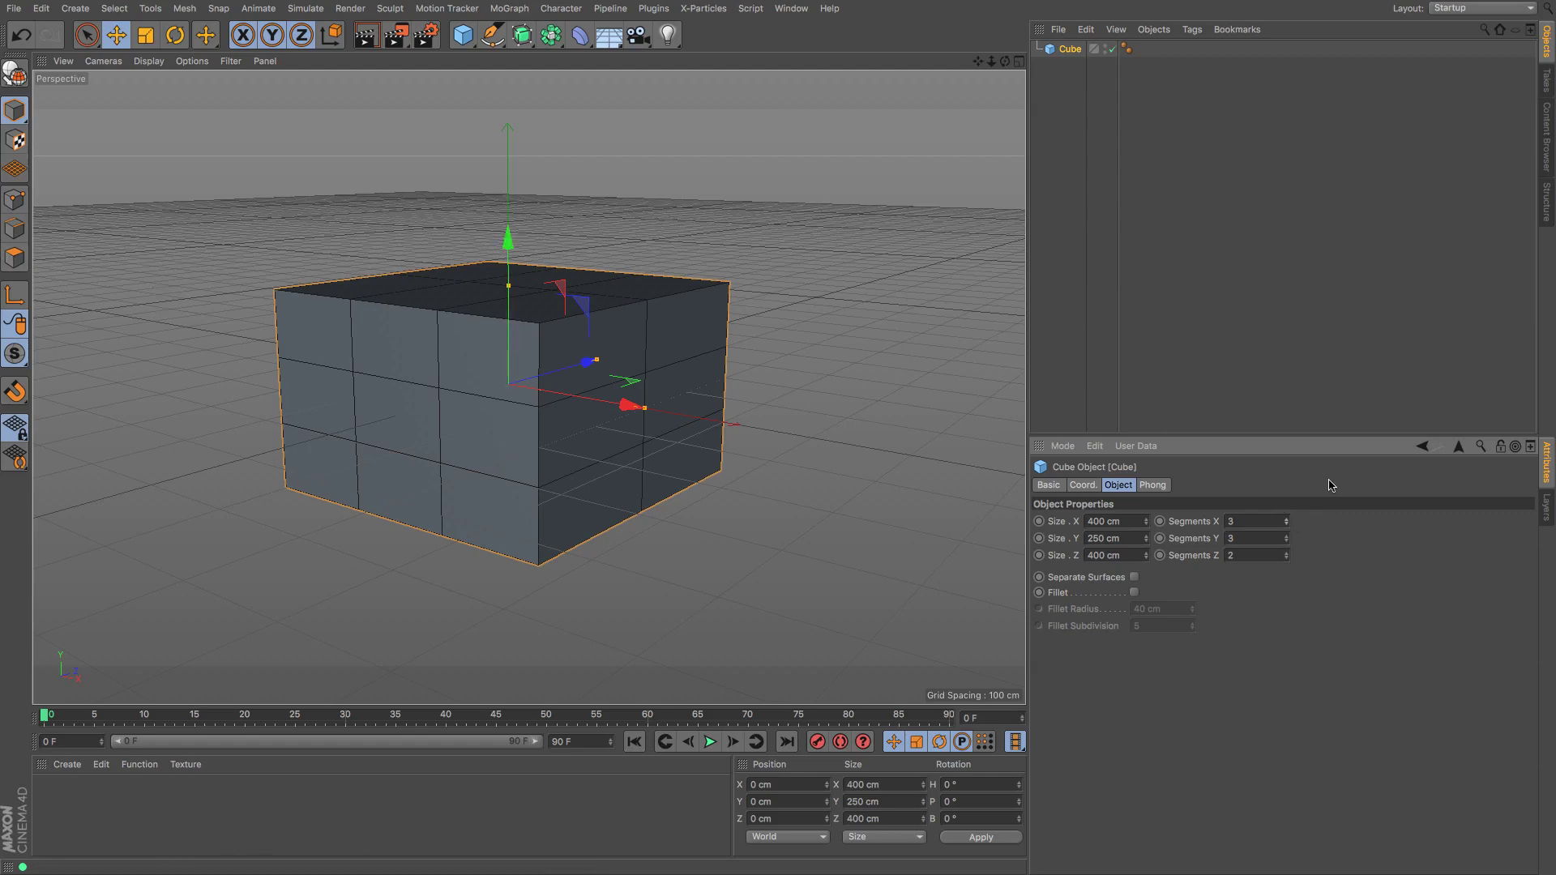
Step: Convert the cube to an editable polygon object and switch to edge mode
click(1076, 56)
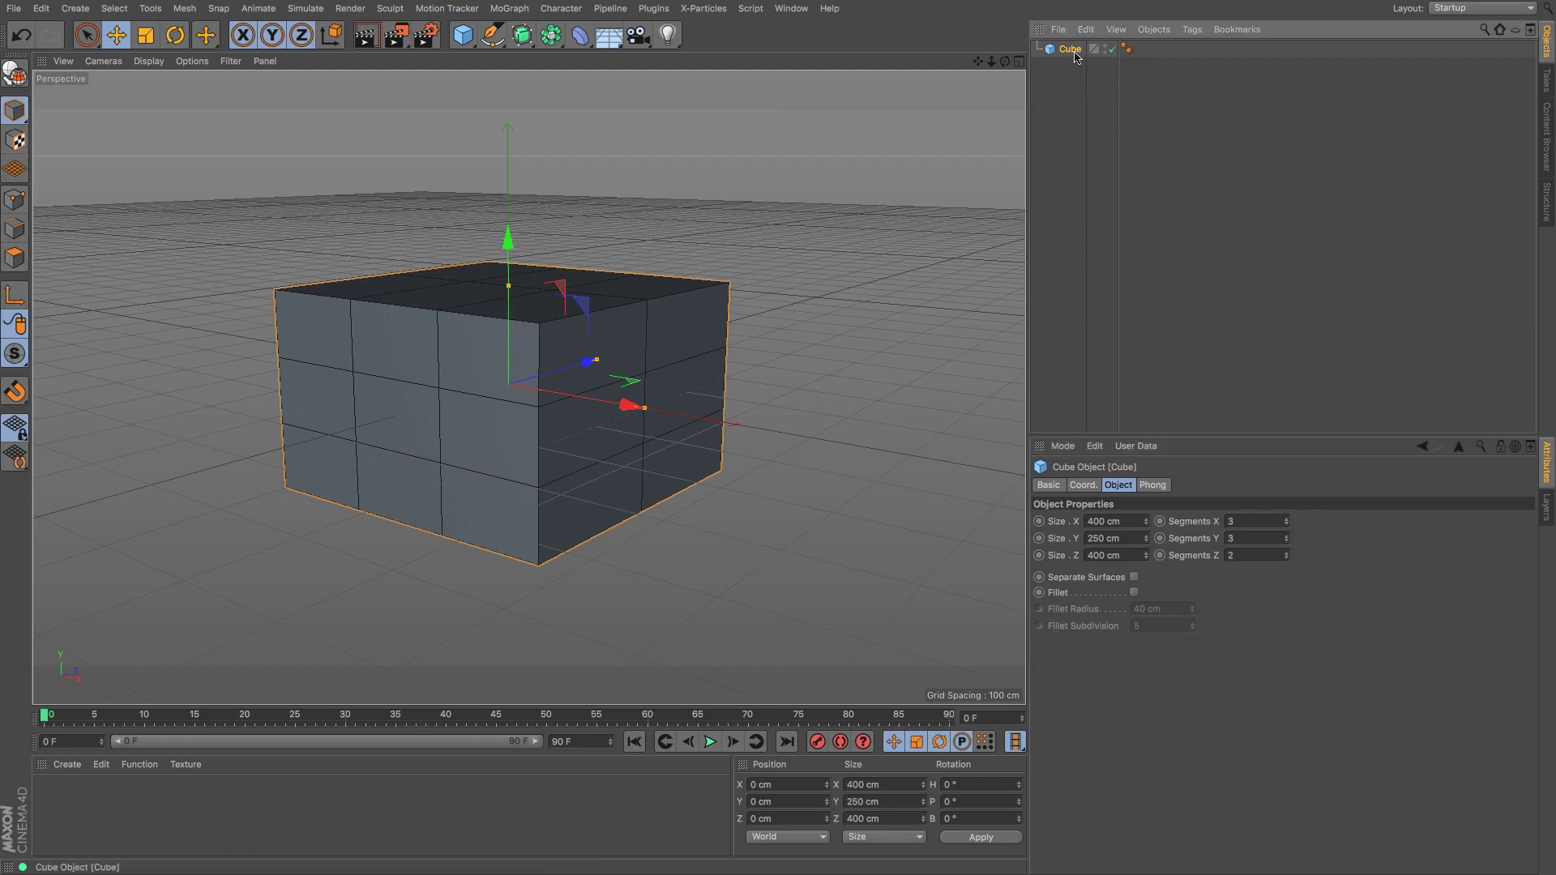
click(13, 84)
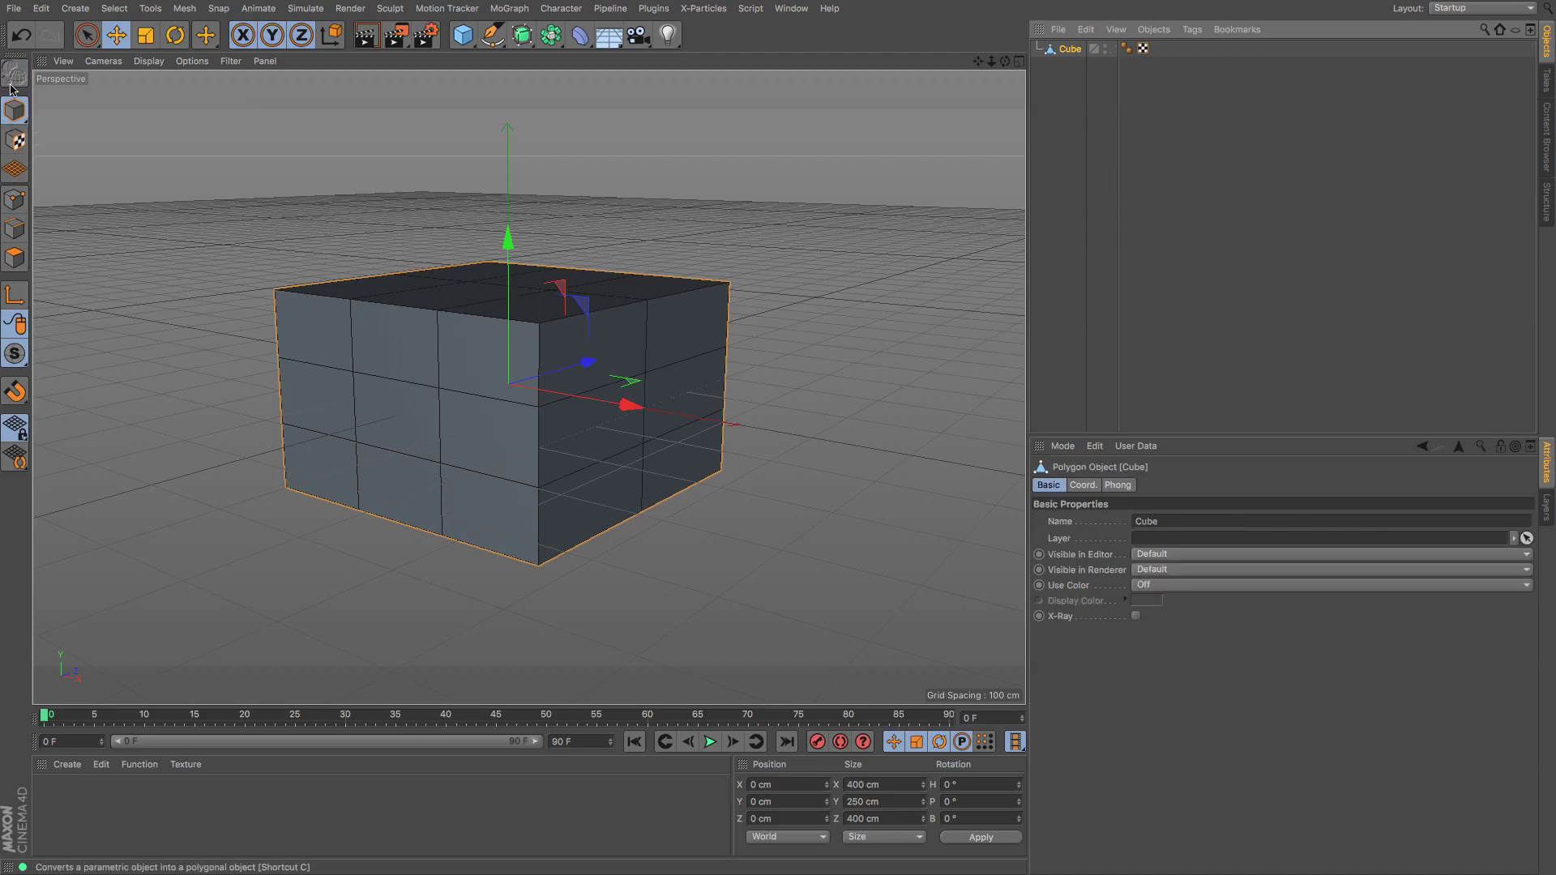
click(31, 233)
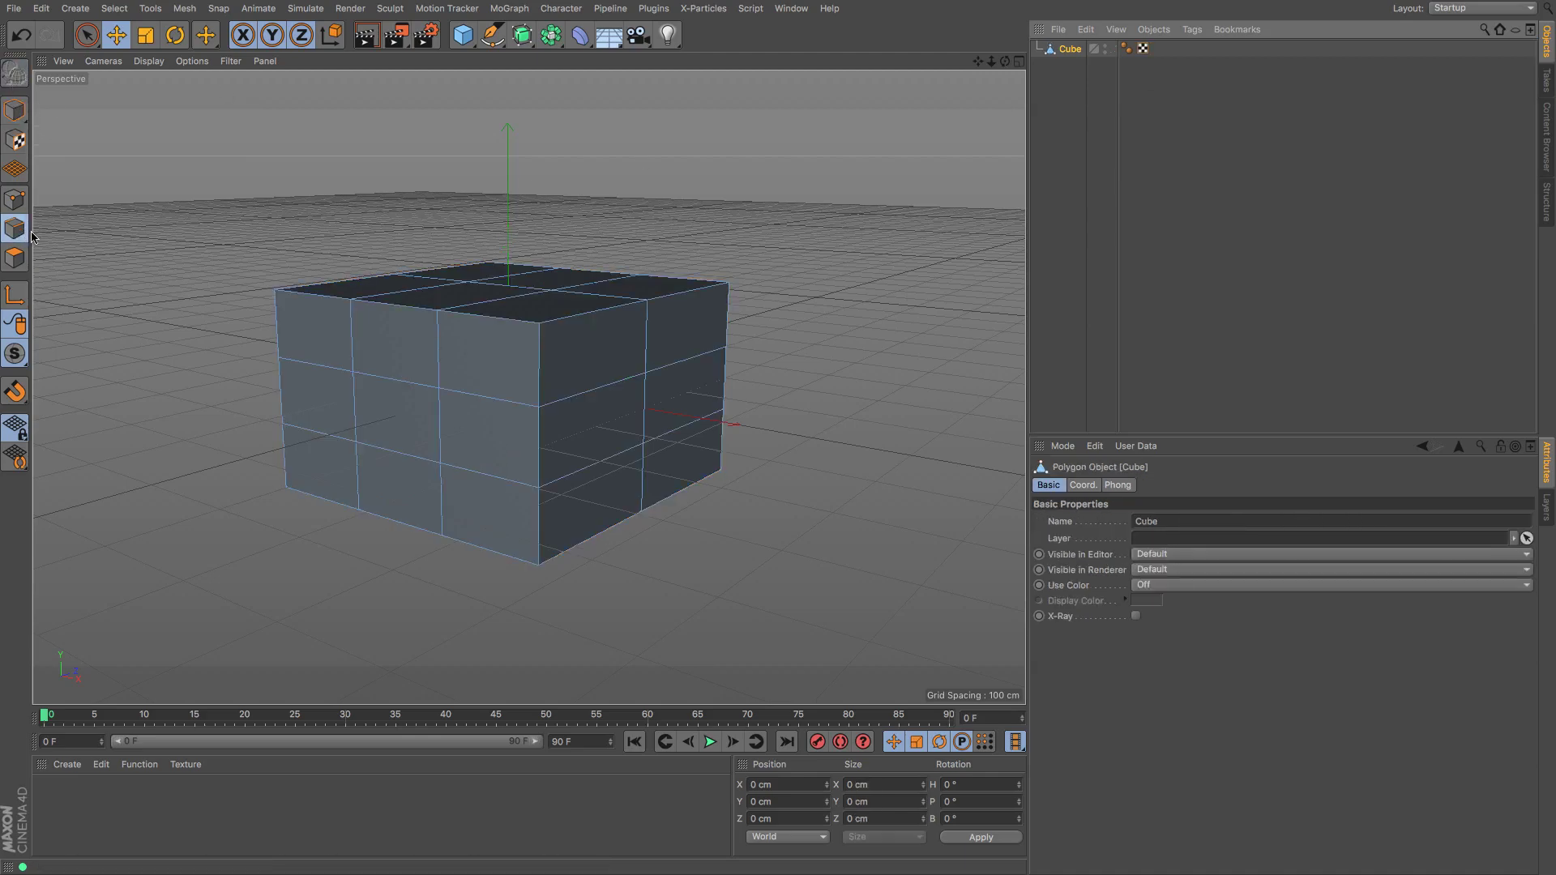
Step: Select the central line of edges across the cube's top and raise it to about Y 248 cm as a roof ridge
drag(978, 61, 529, 388)
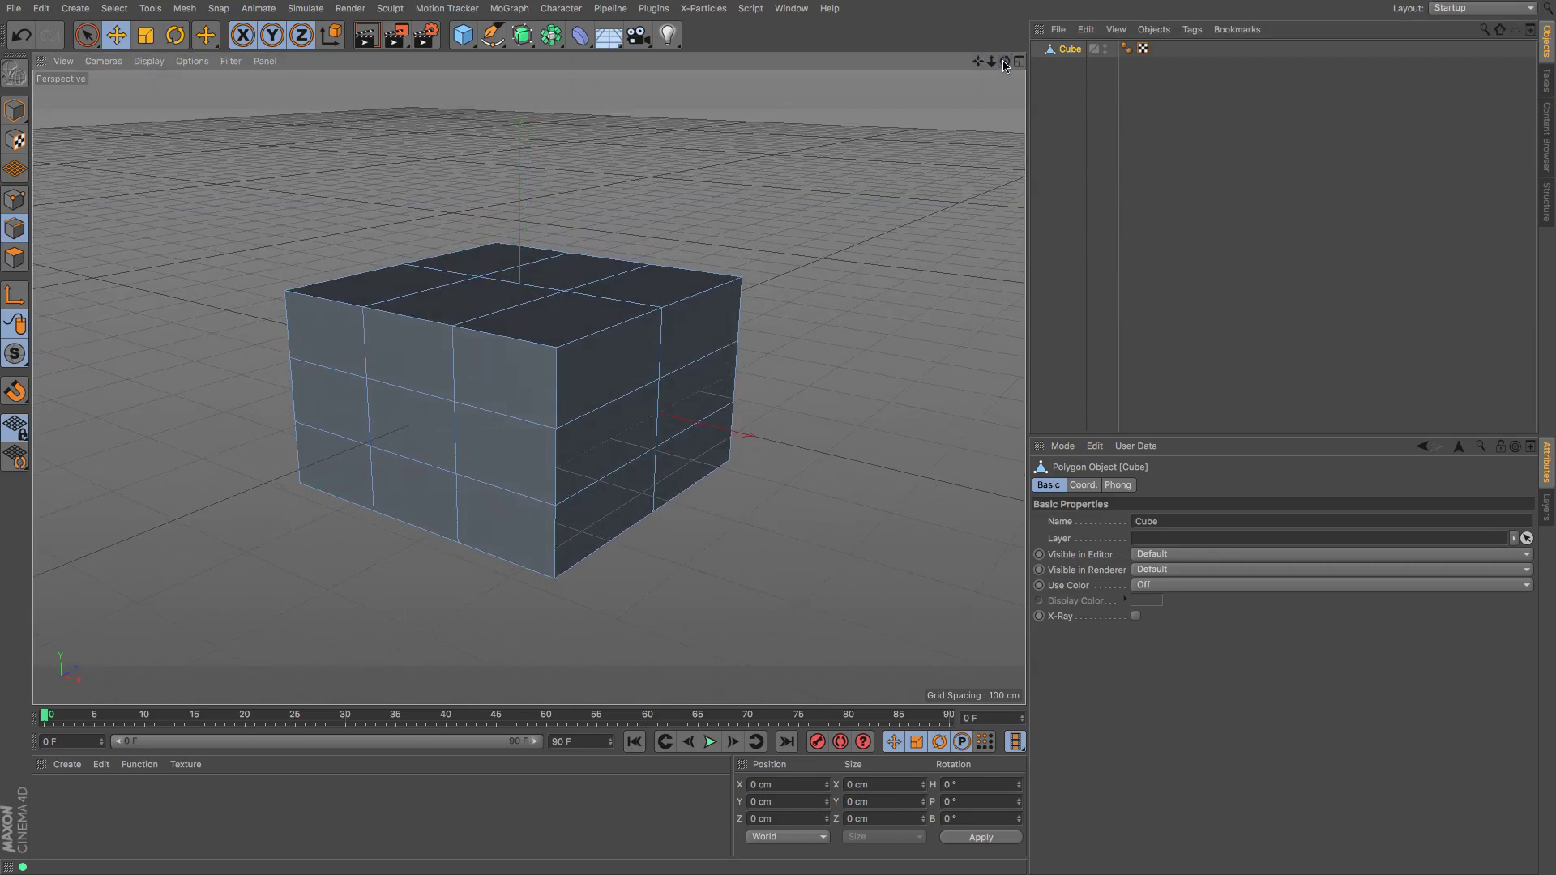
click(453, 274)
shift+click(625, 305)
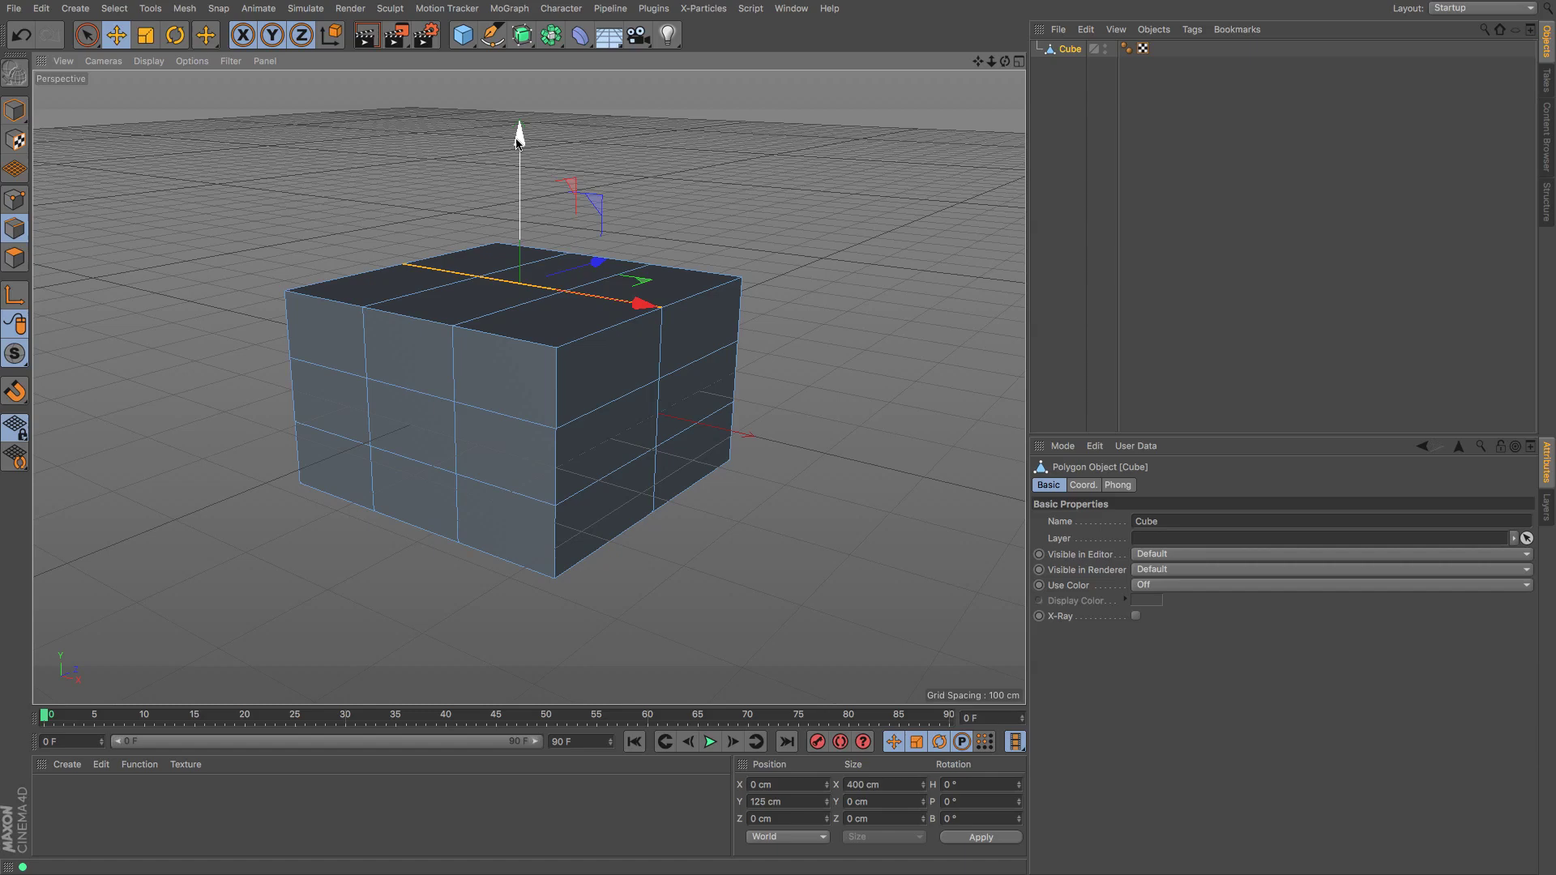
drag(519, 139, 518, 4)
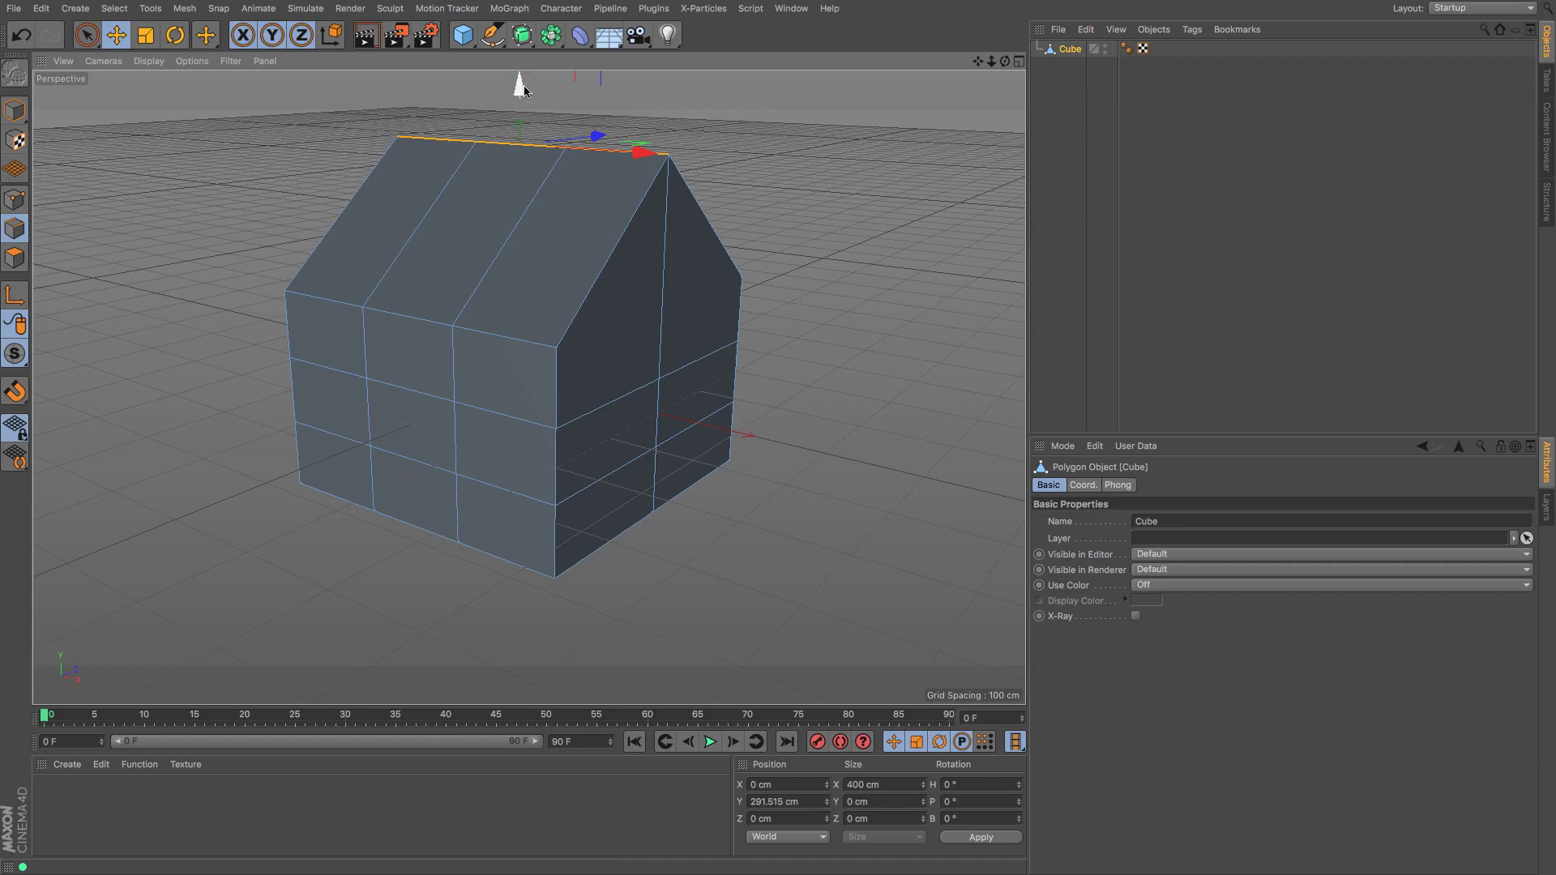
drag(519, 85, 528, 129)
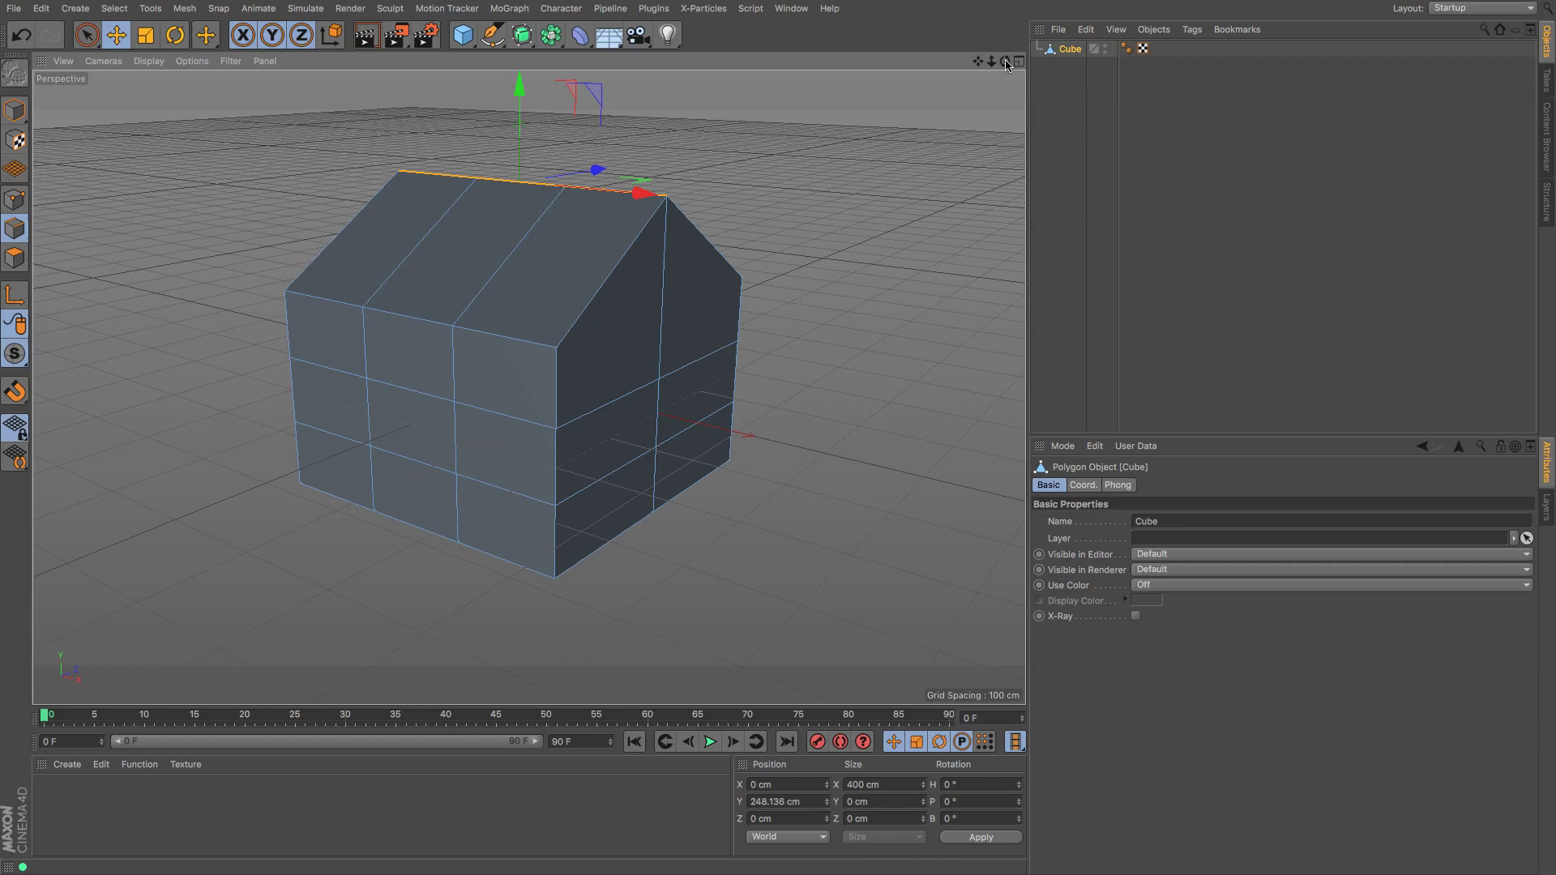
Step: Loop-select the upper horizontal edge loop around the house walls and raise it to about Y 79 cm
drag(1005, 61, 527, 387)
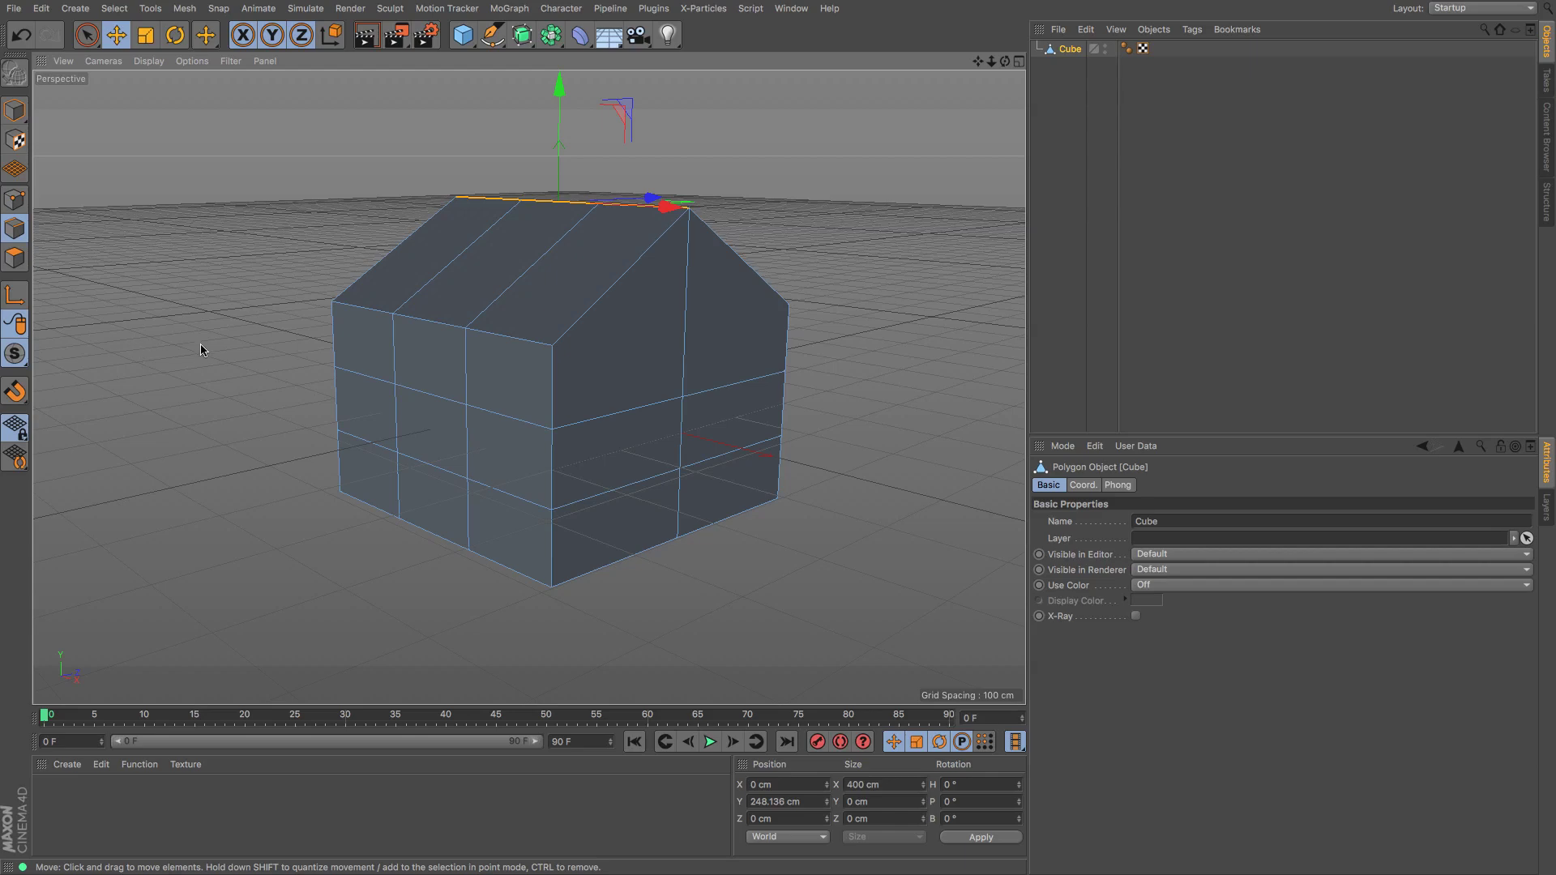
key(u)
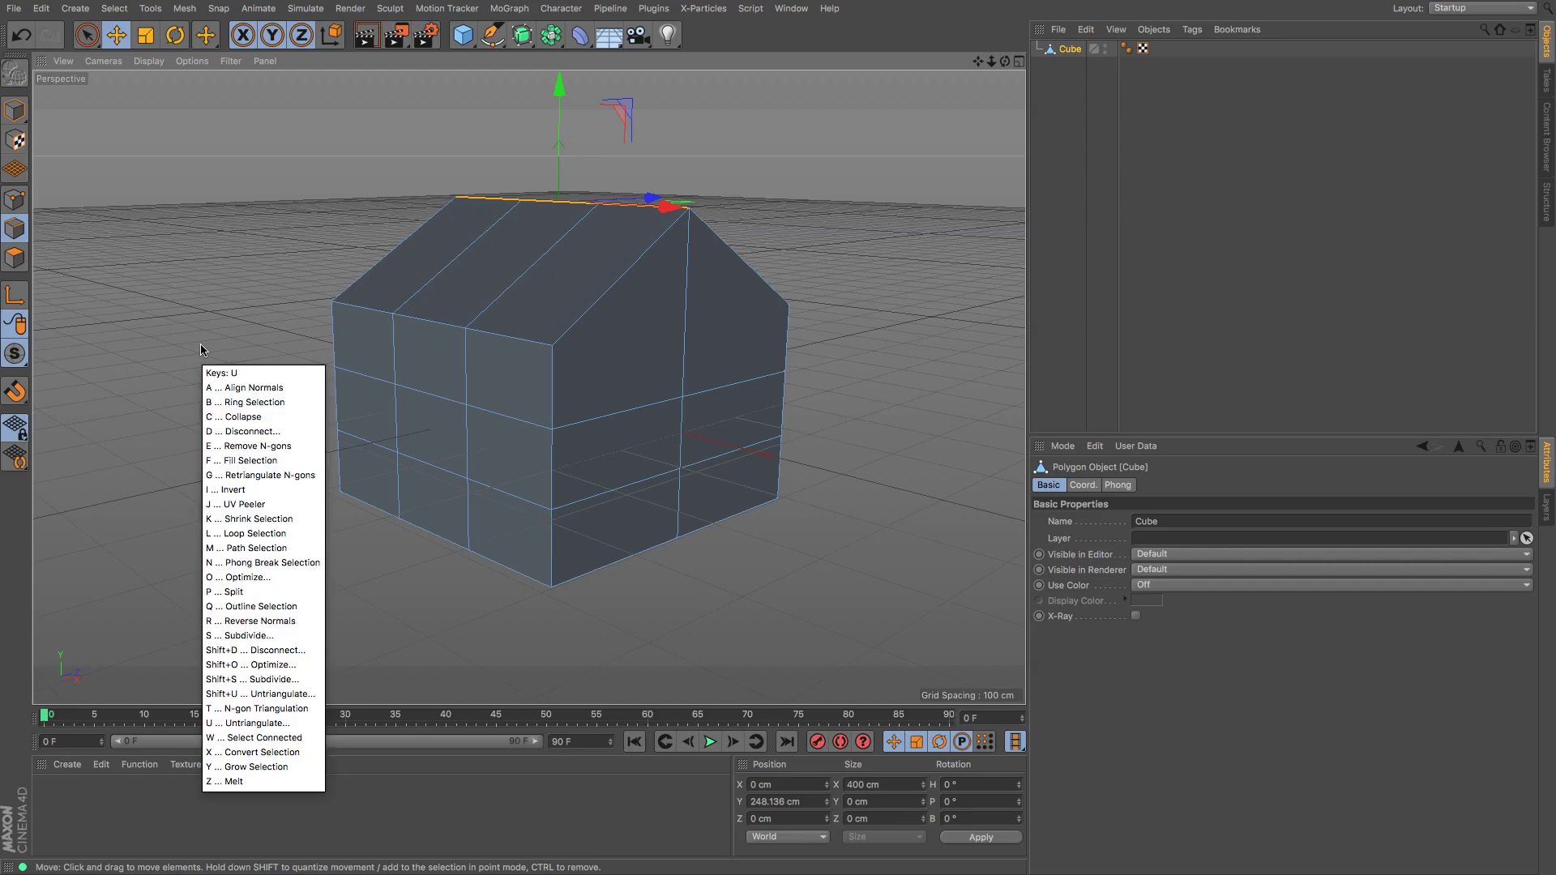
key(l)
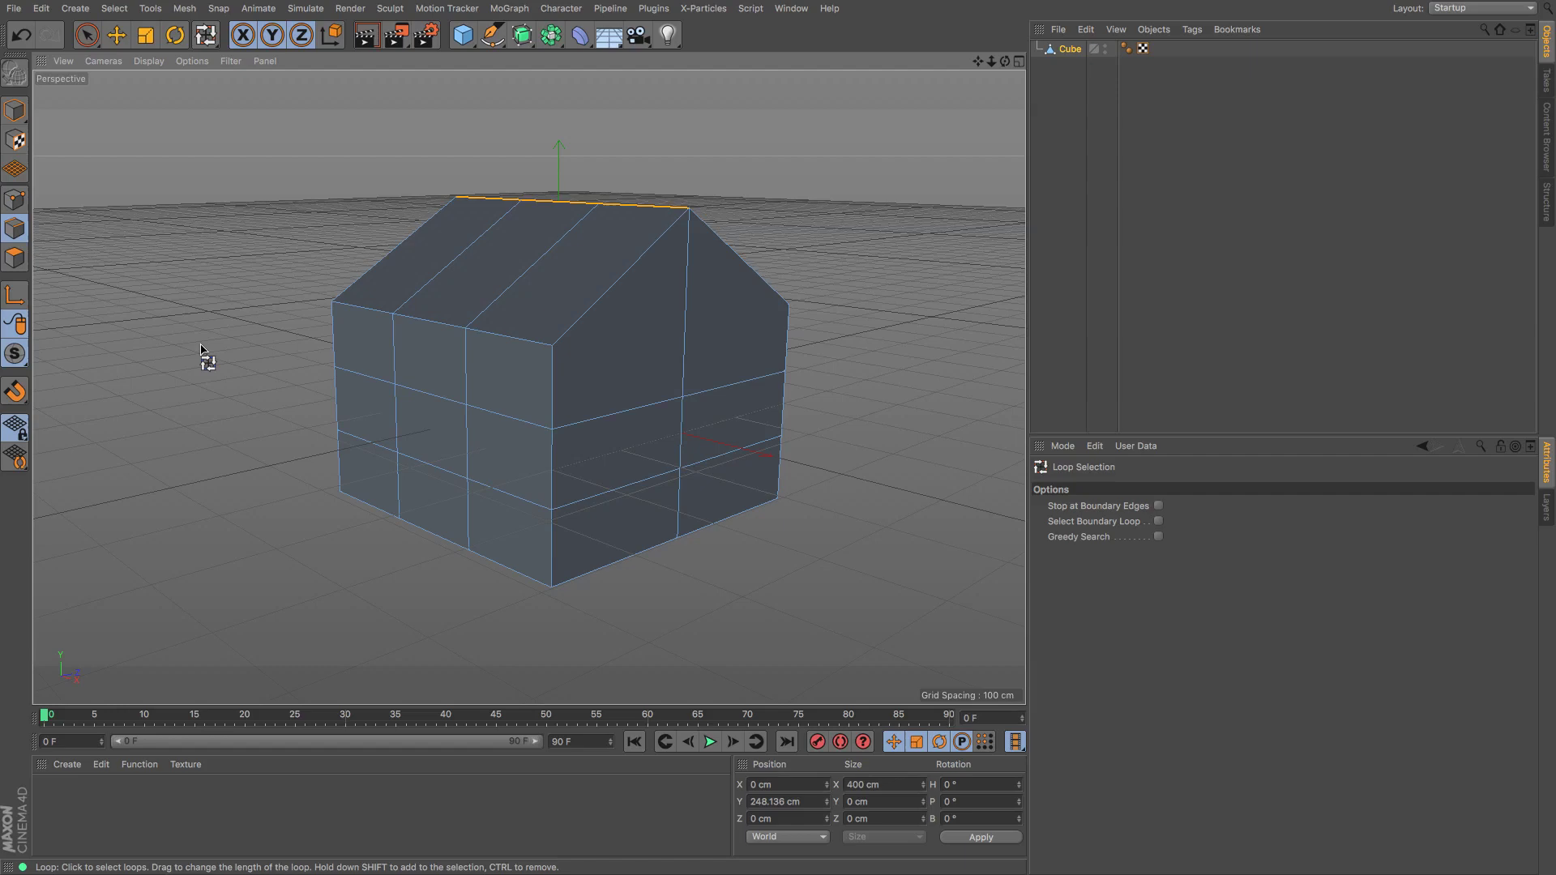
click(451, 401)
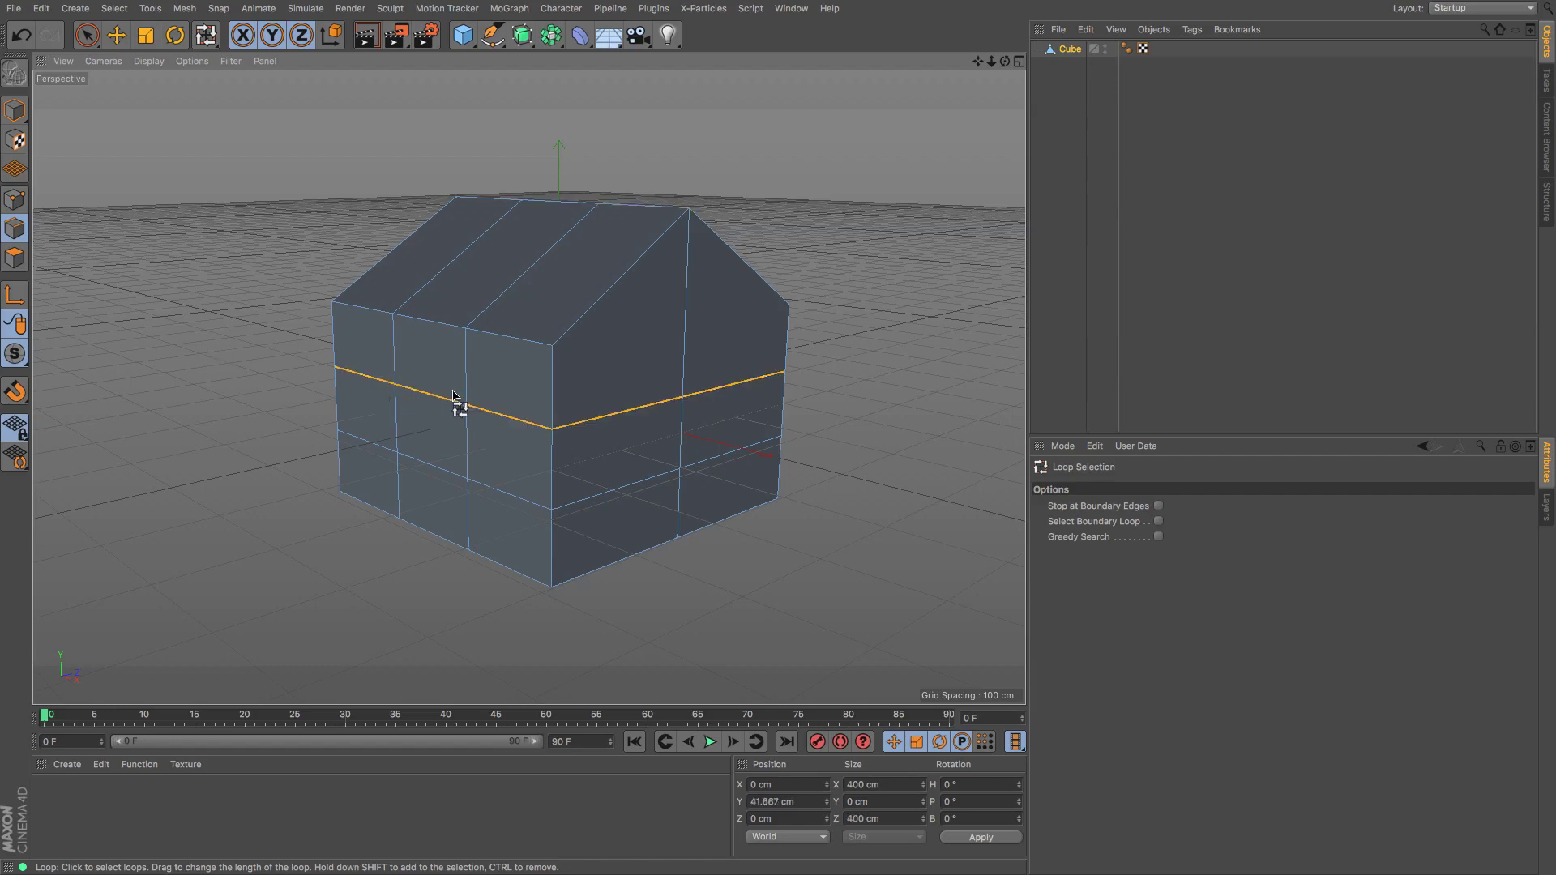
click(117, 35)
drag(558, 223, 576, 202)
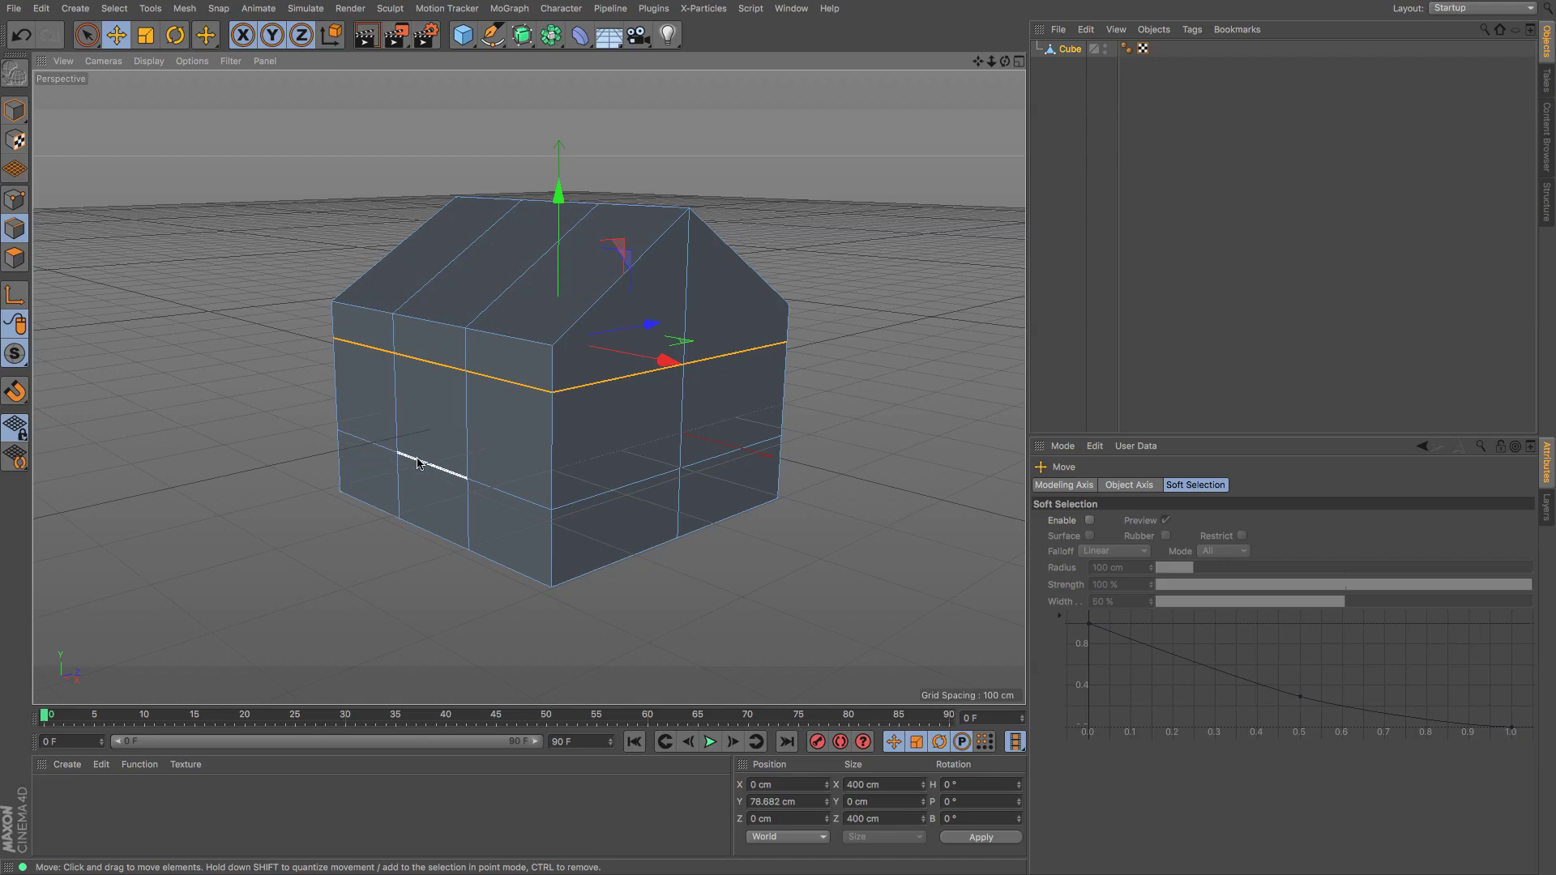
Step: Loop-select the lower horizontal edge loop around the house walls and raise it to about Y -14 cm
key(u)
key(l)
click(486, 488)
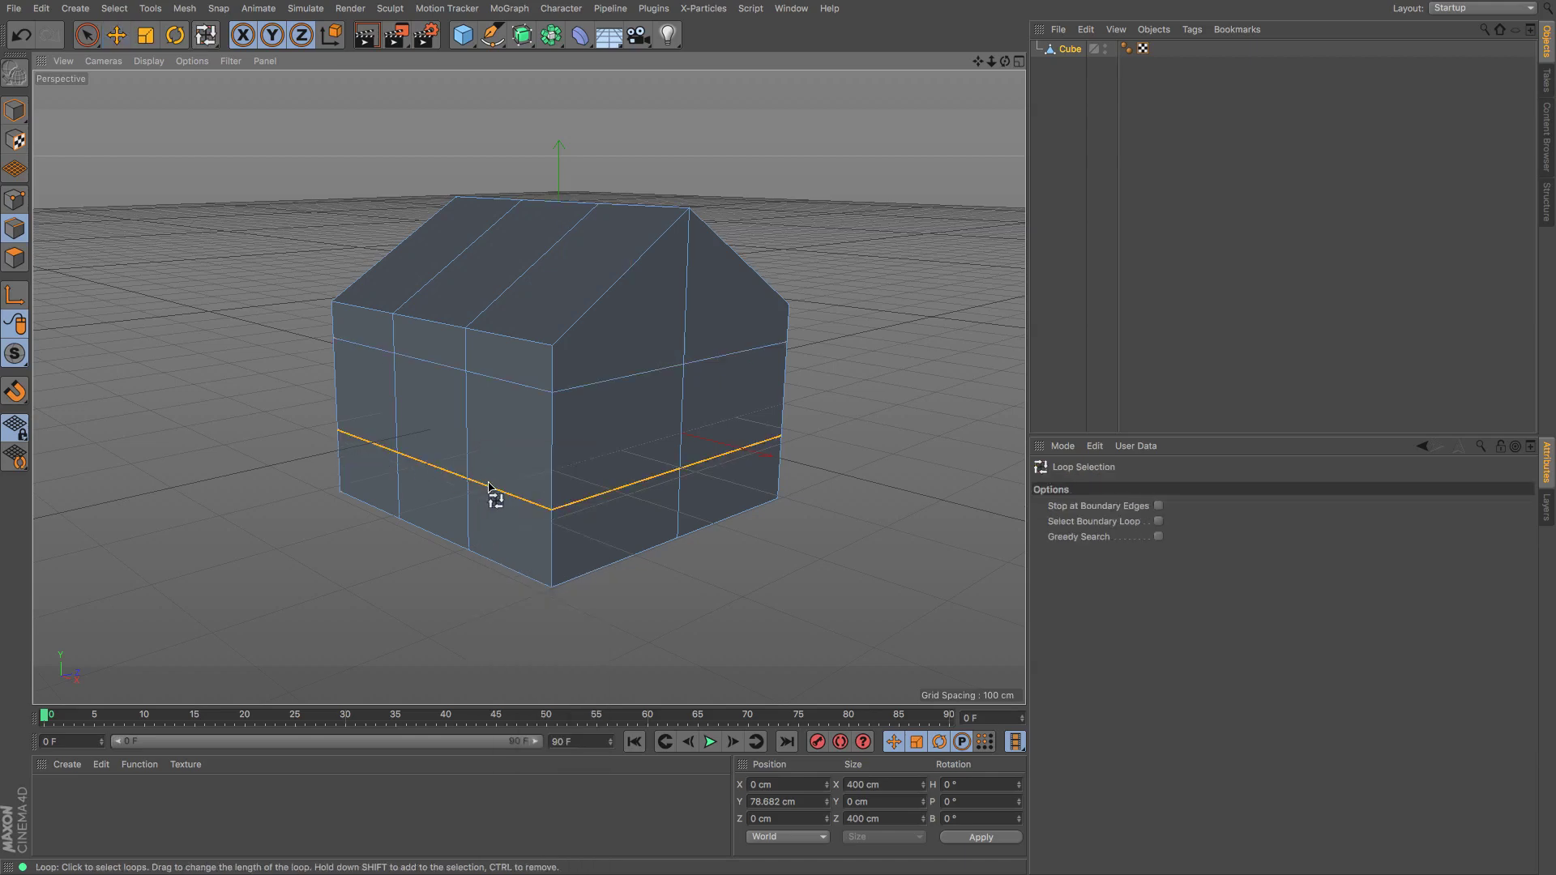
click(118, 35)
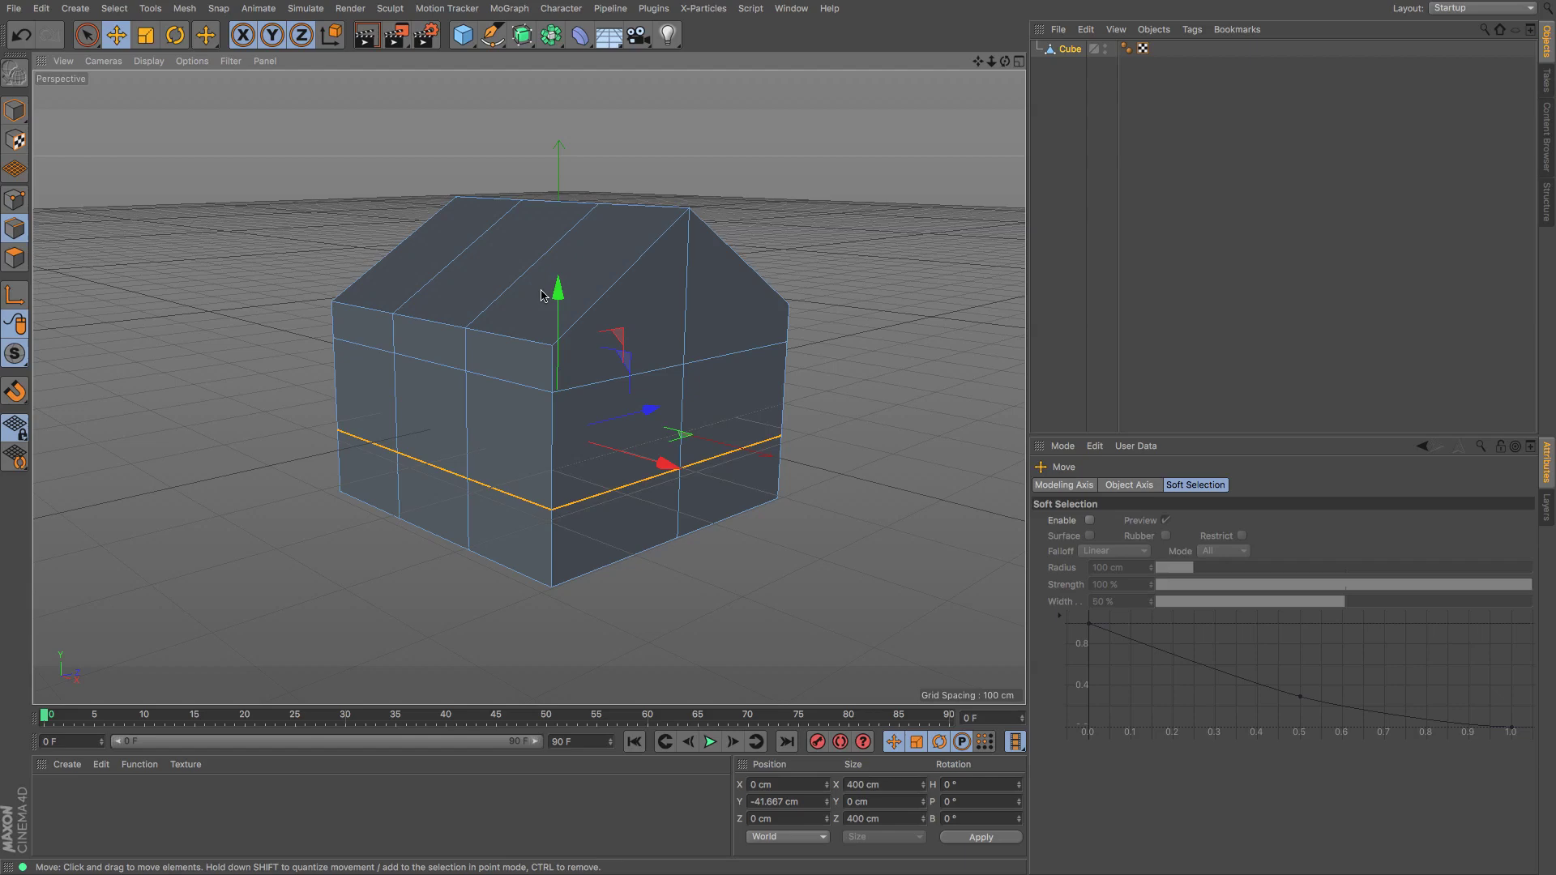
drag(568, 302, 571, 278)
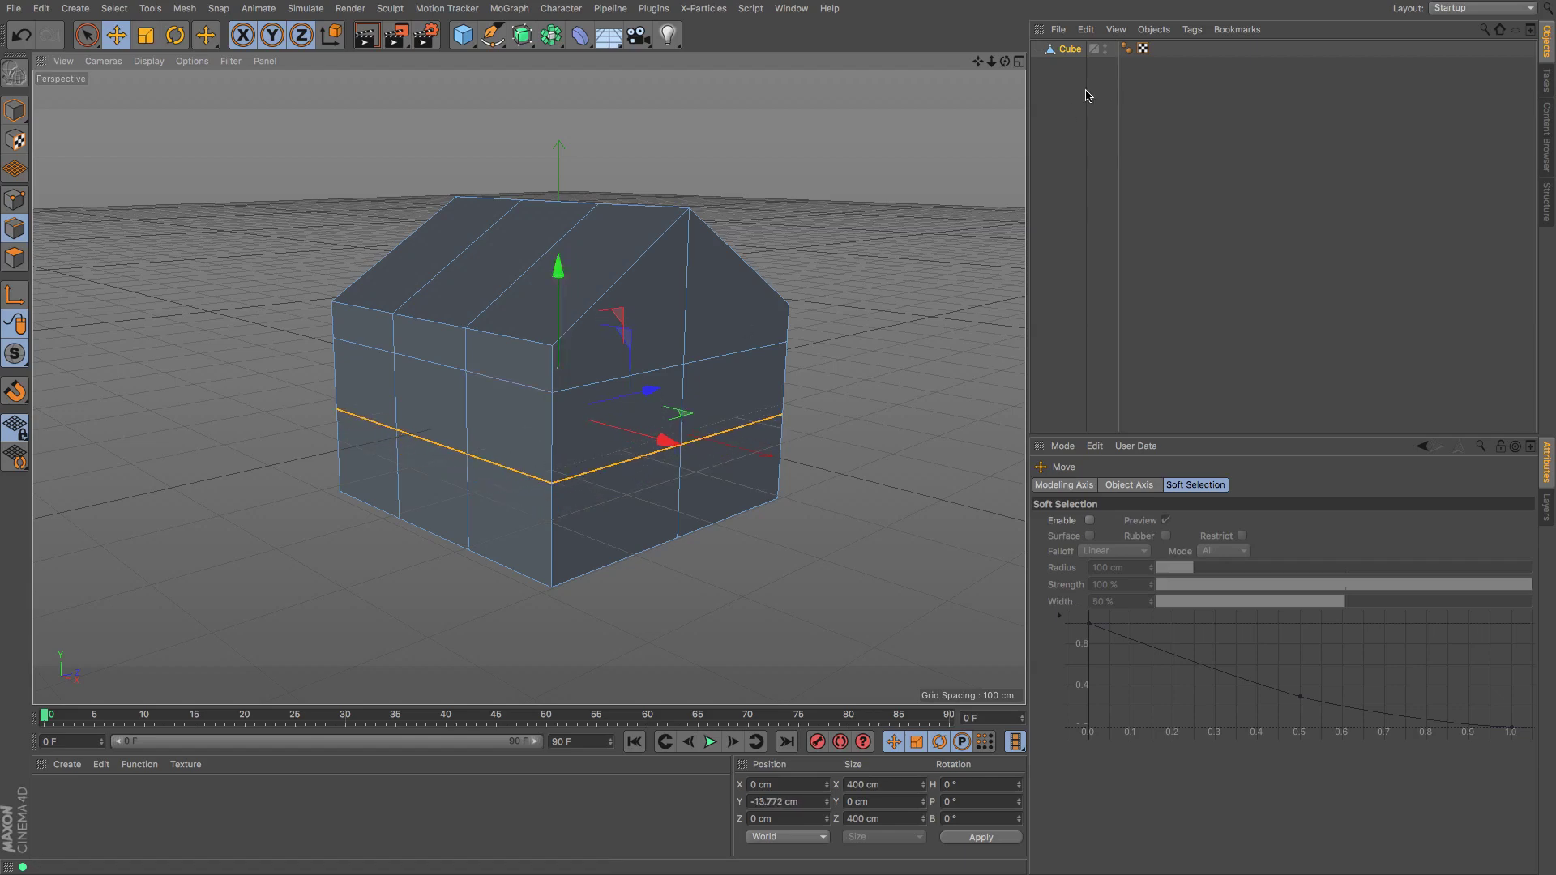
Step: Select the two outer middle-row polygons of the front wall and inset them about 9.3 cm with Extrude Inner
drag(1009, 59, 528, 386)
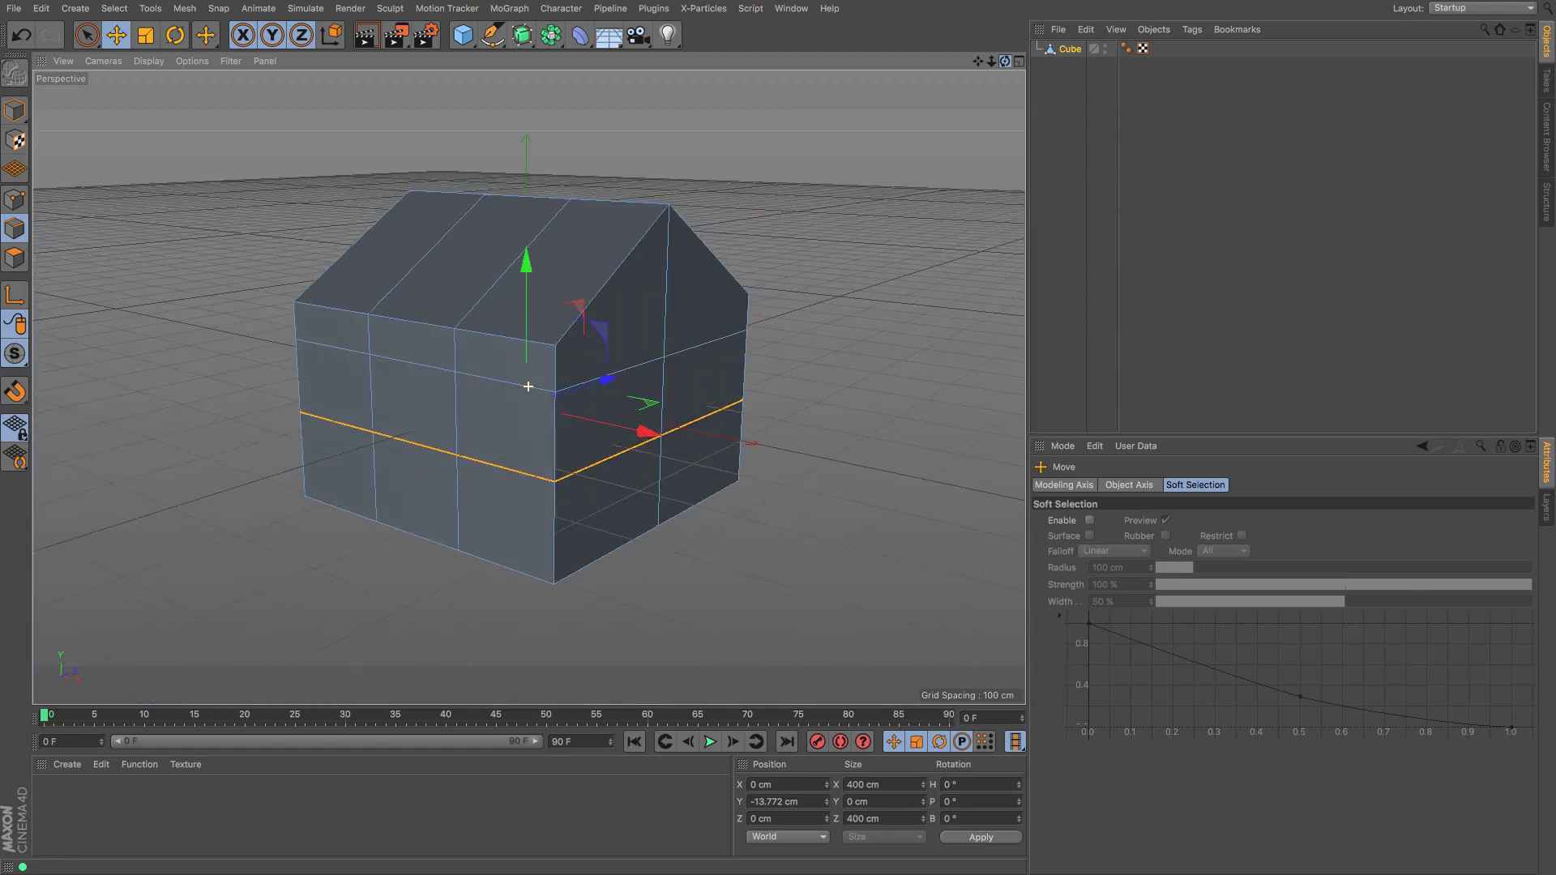
scroll(528, 387, left, 2)
click(15, 257)
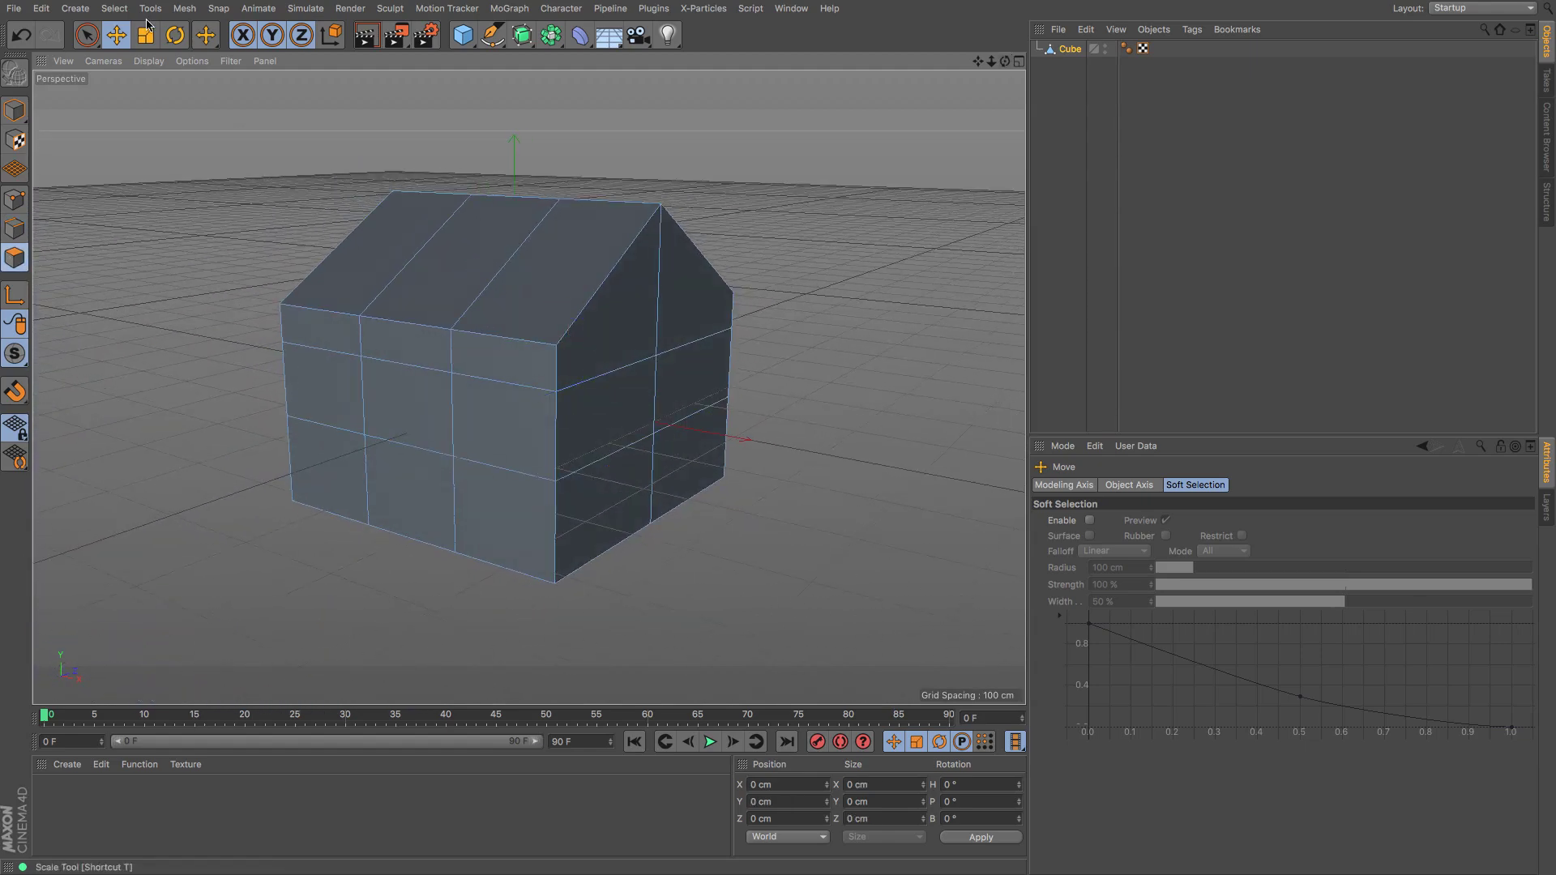
click(502, 426)
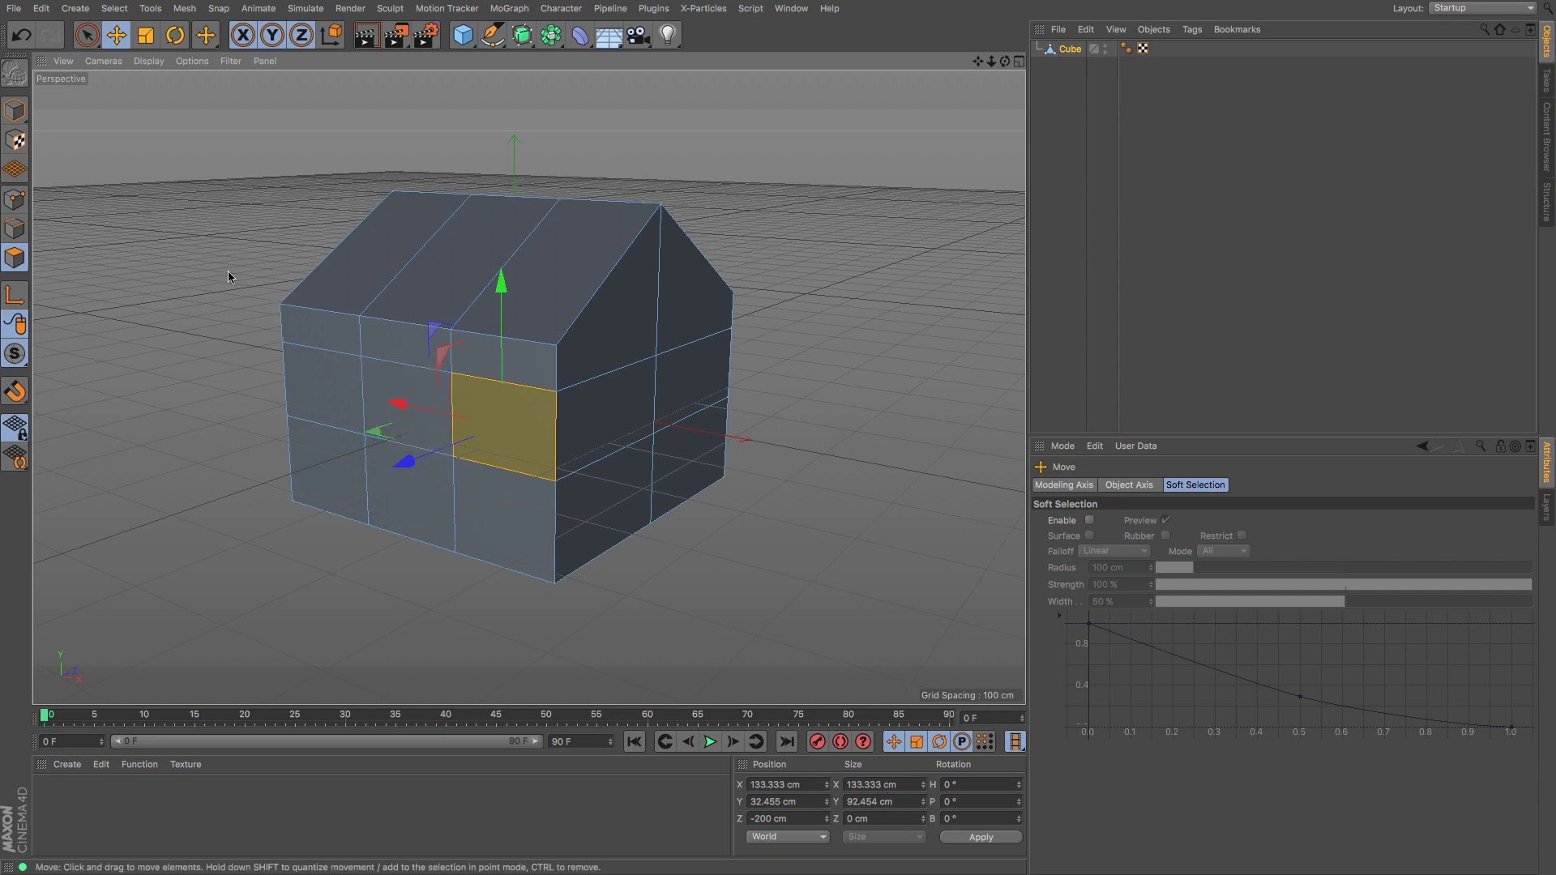
shift+click(303, 383)
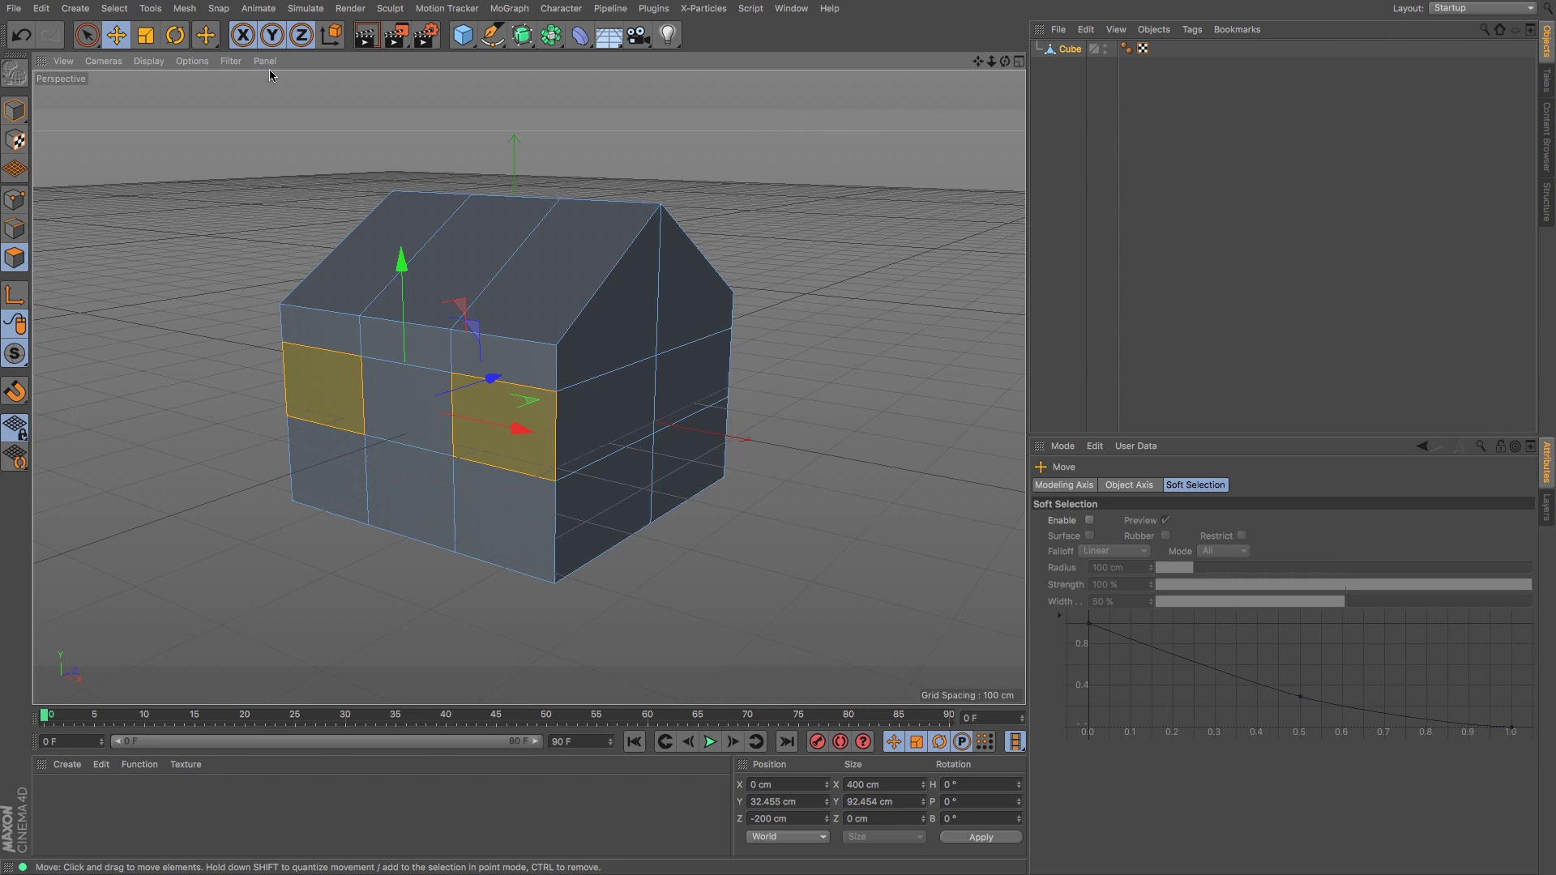
key(m)
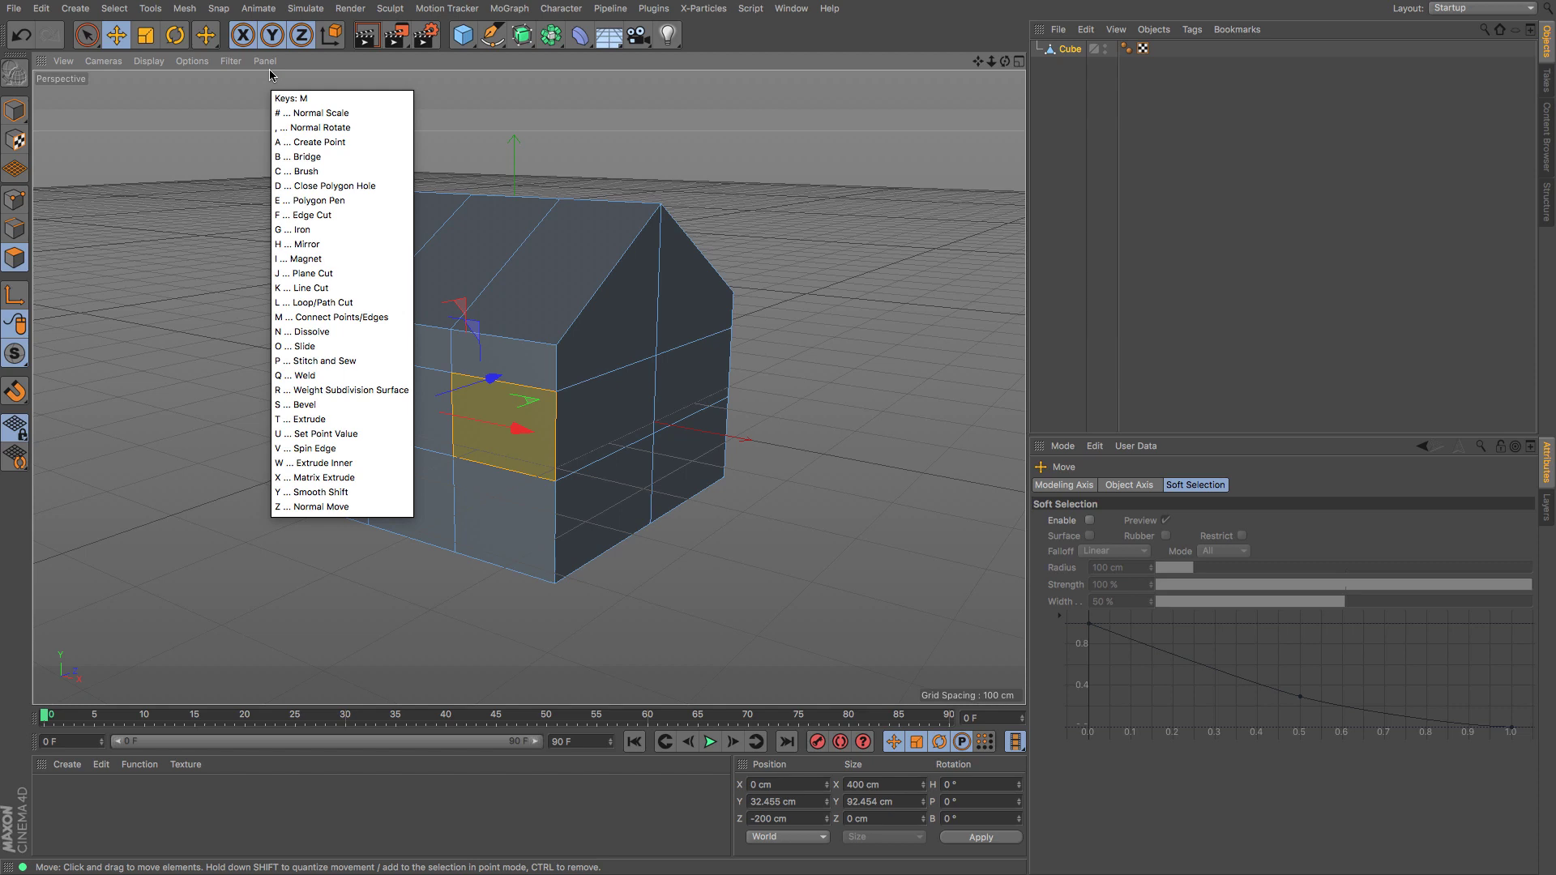
key(w)
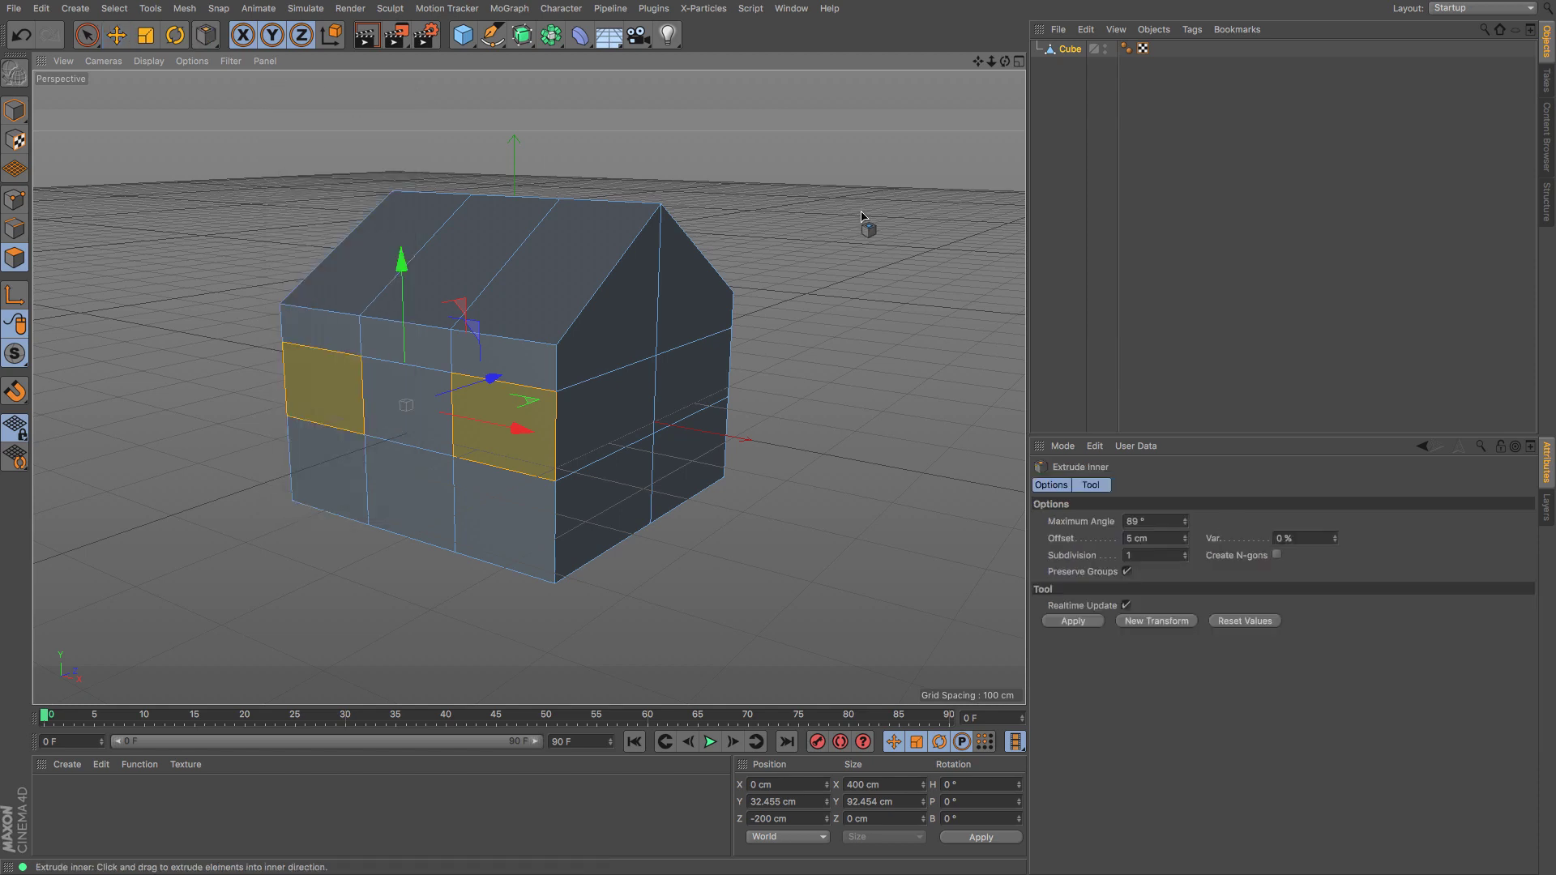
drag(404, 404, 864, 217)
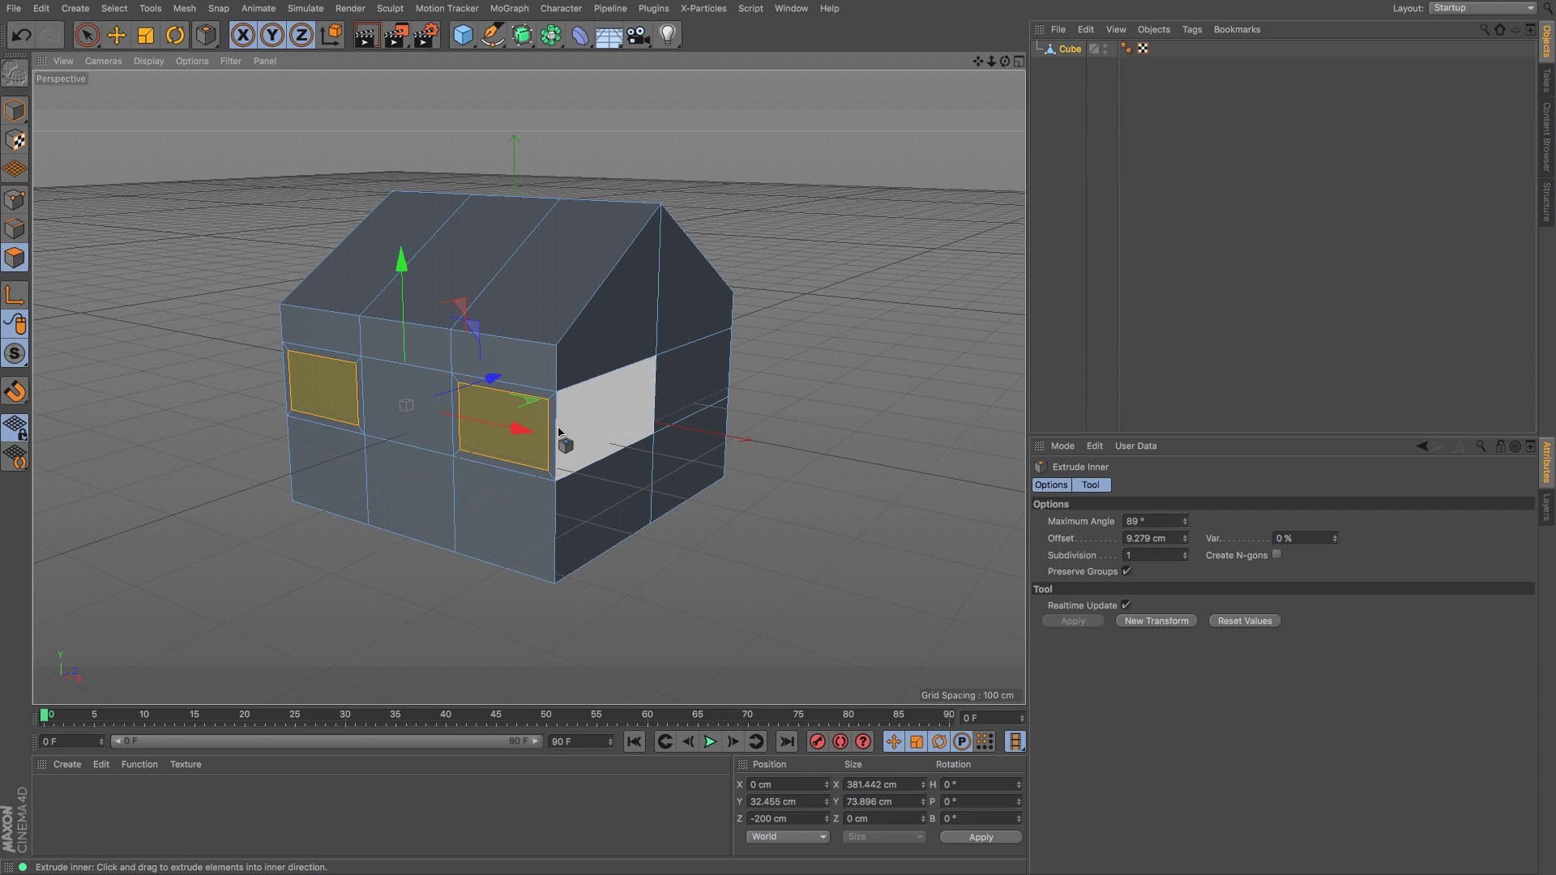
click(653, 418)
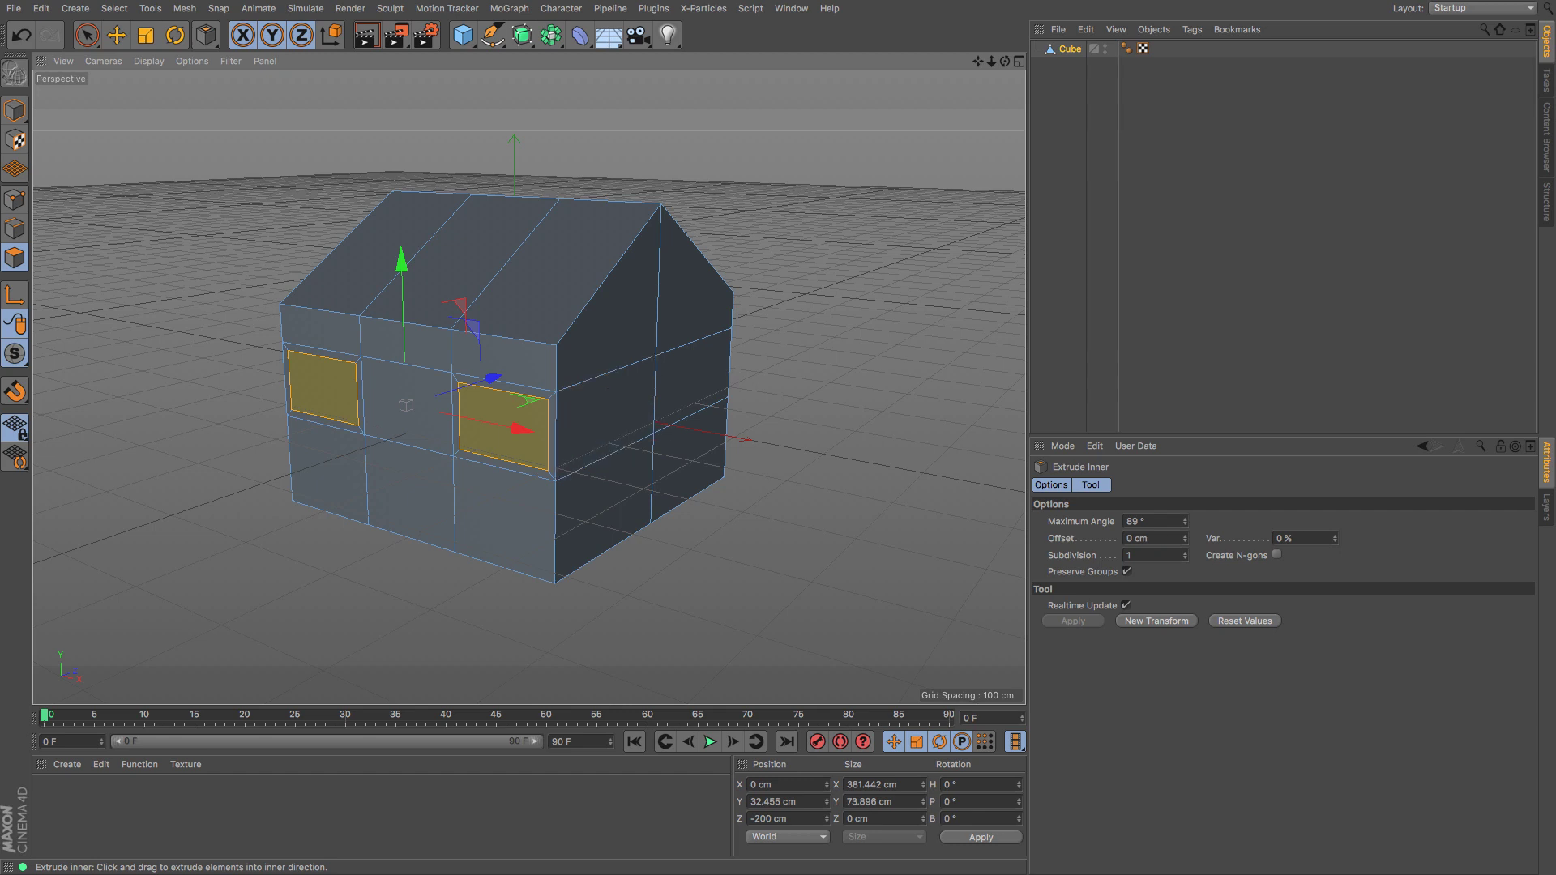
key(super+z)
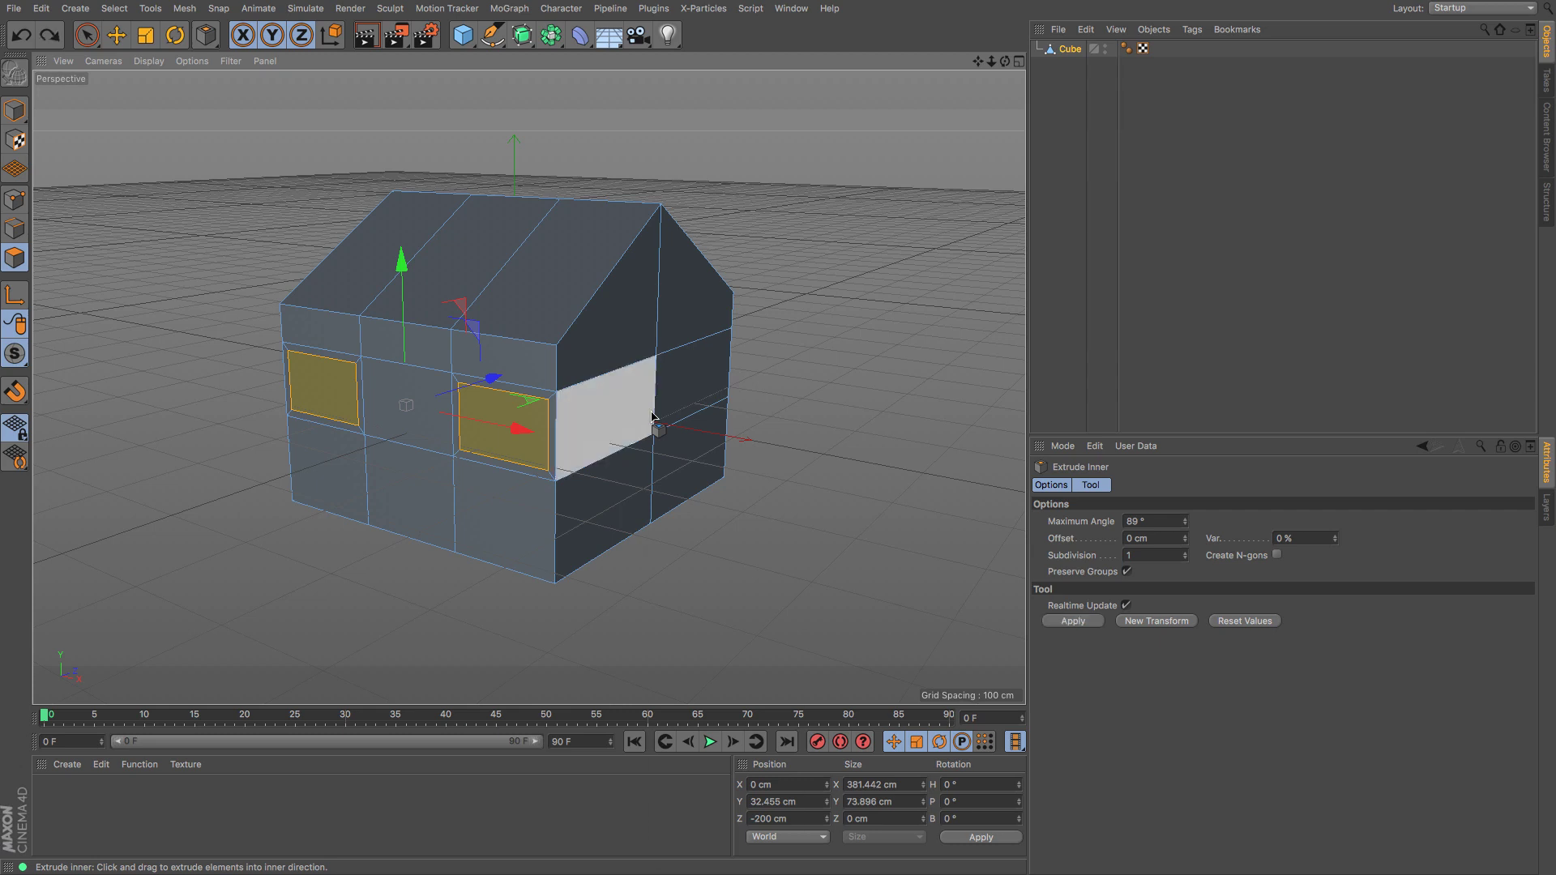
right_click(652, 417)
key(Escape)
Step: Try to extrude the two inset window polygons about 5.3 cm into the wall
key(m)
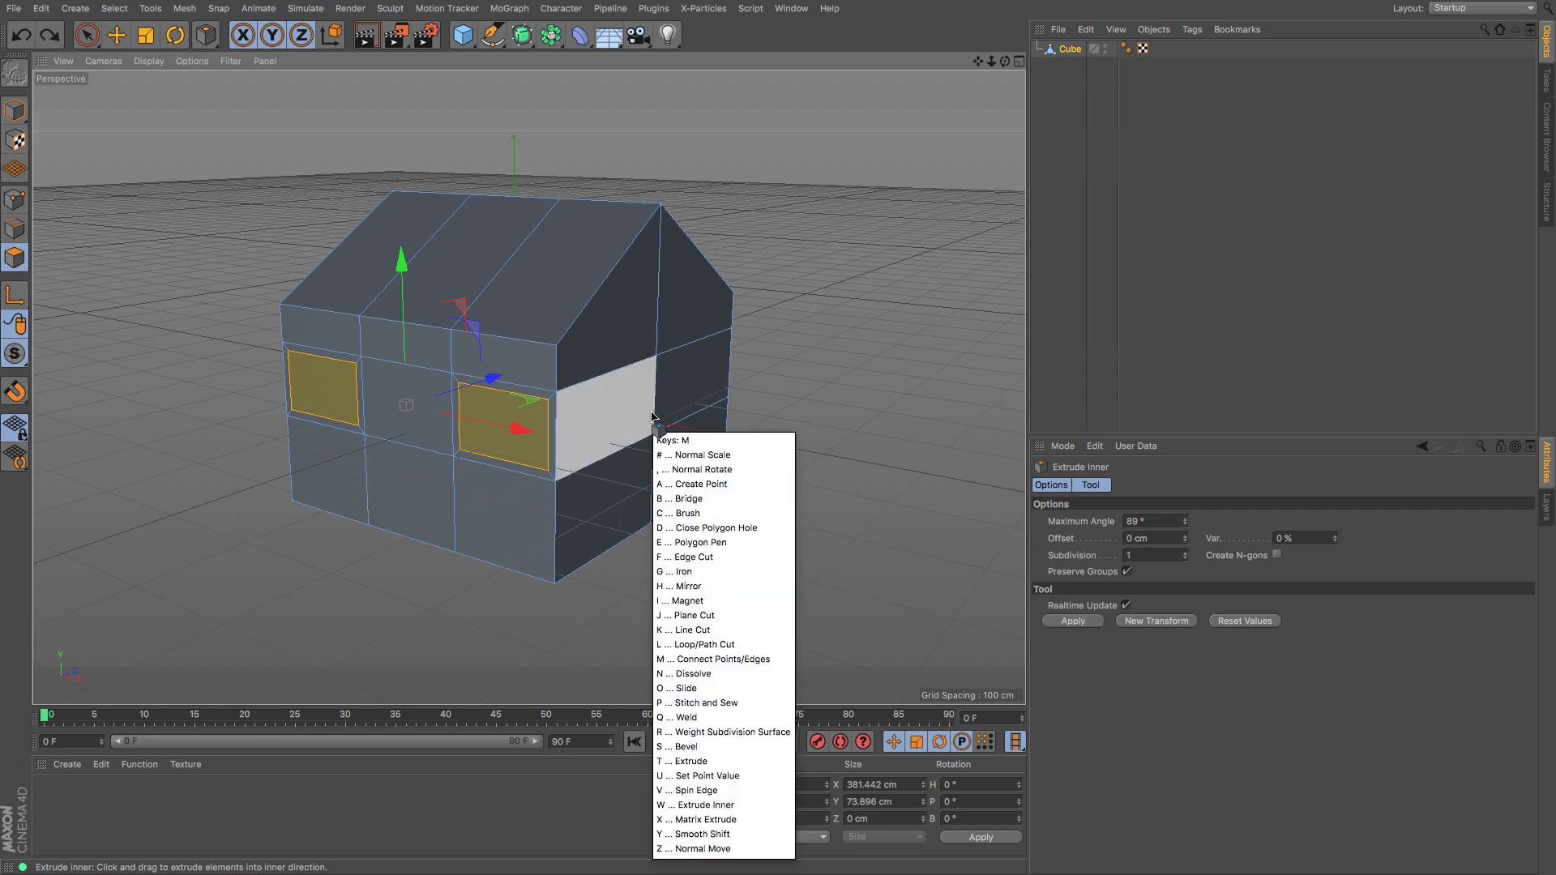
key(t)
drag(652, 417, 633, 418)
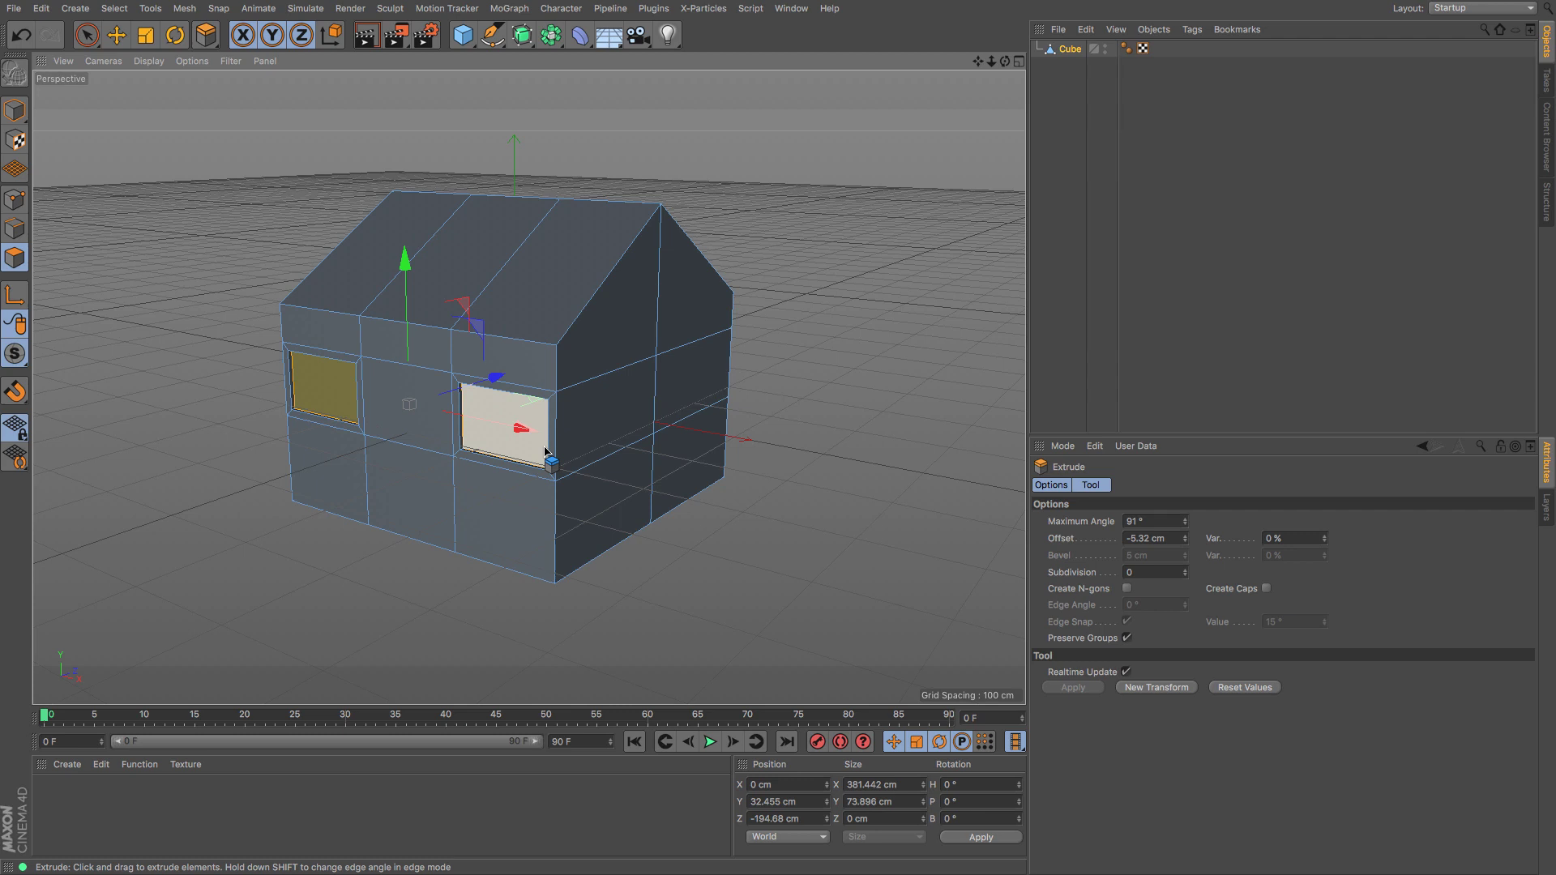
key(ctrl+z)
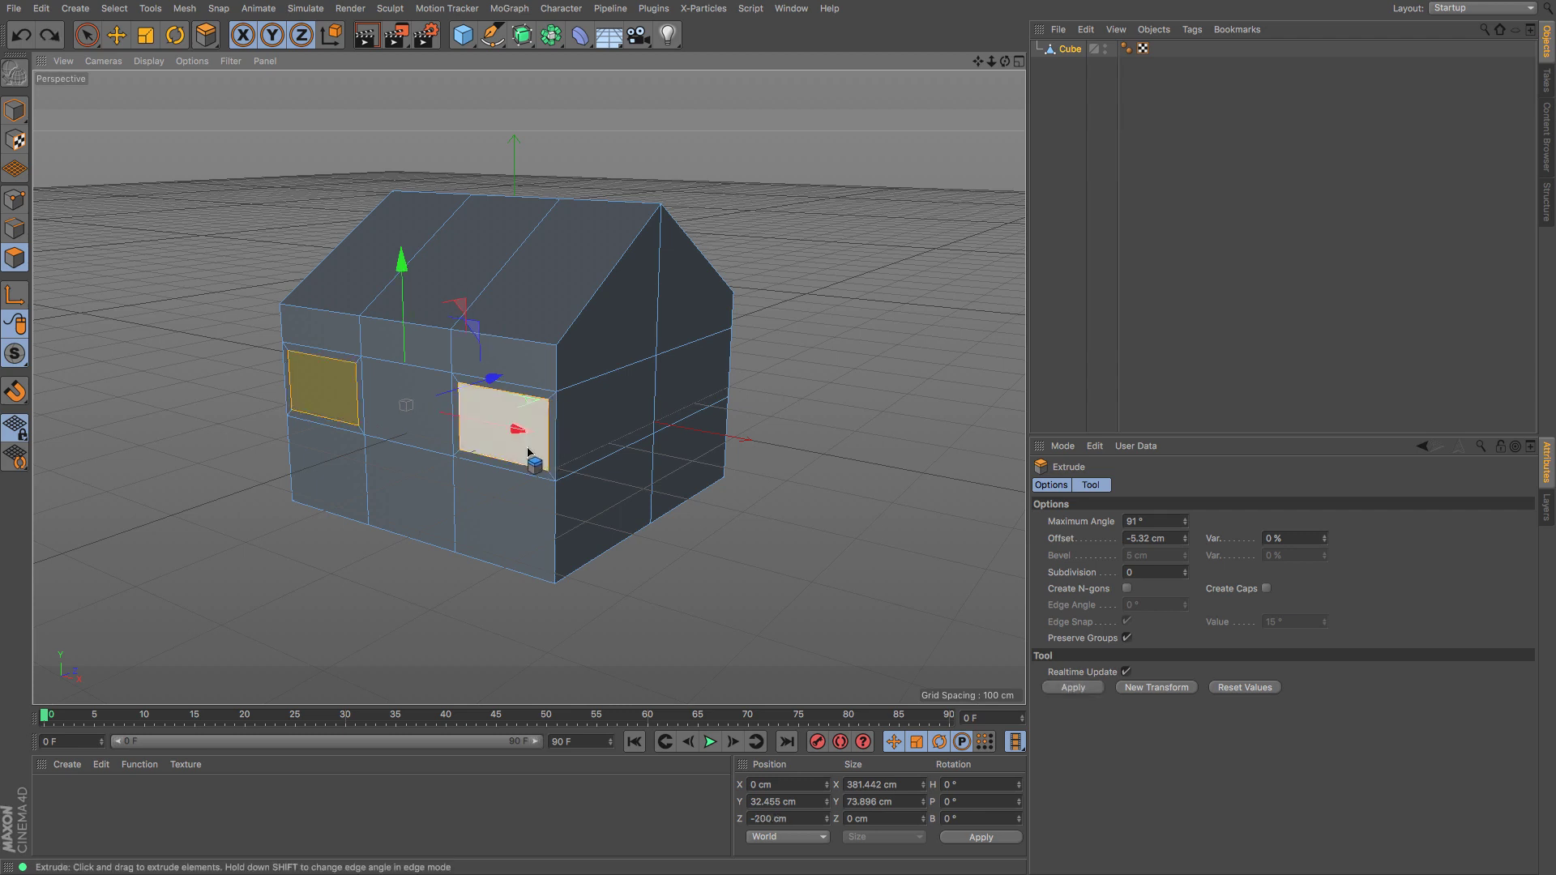
drag(528, 453, 538, 444)
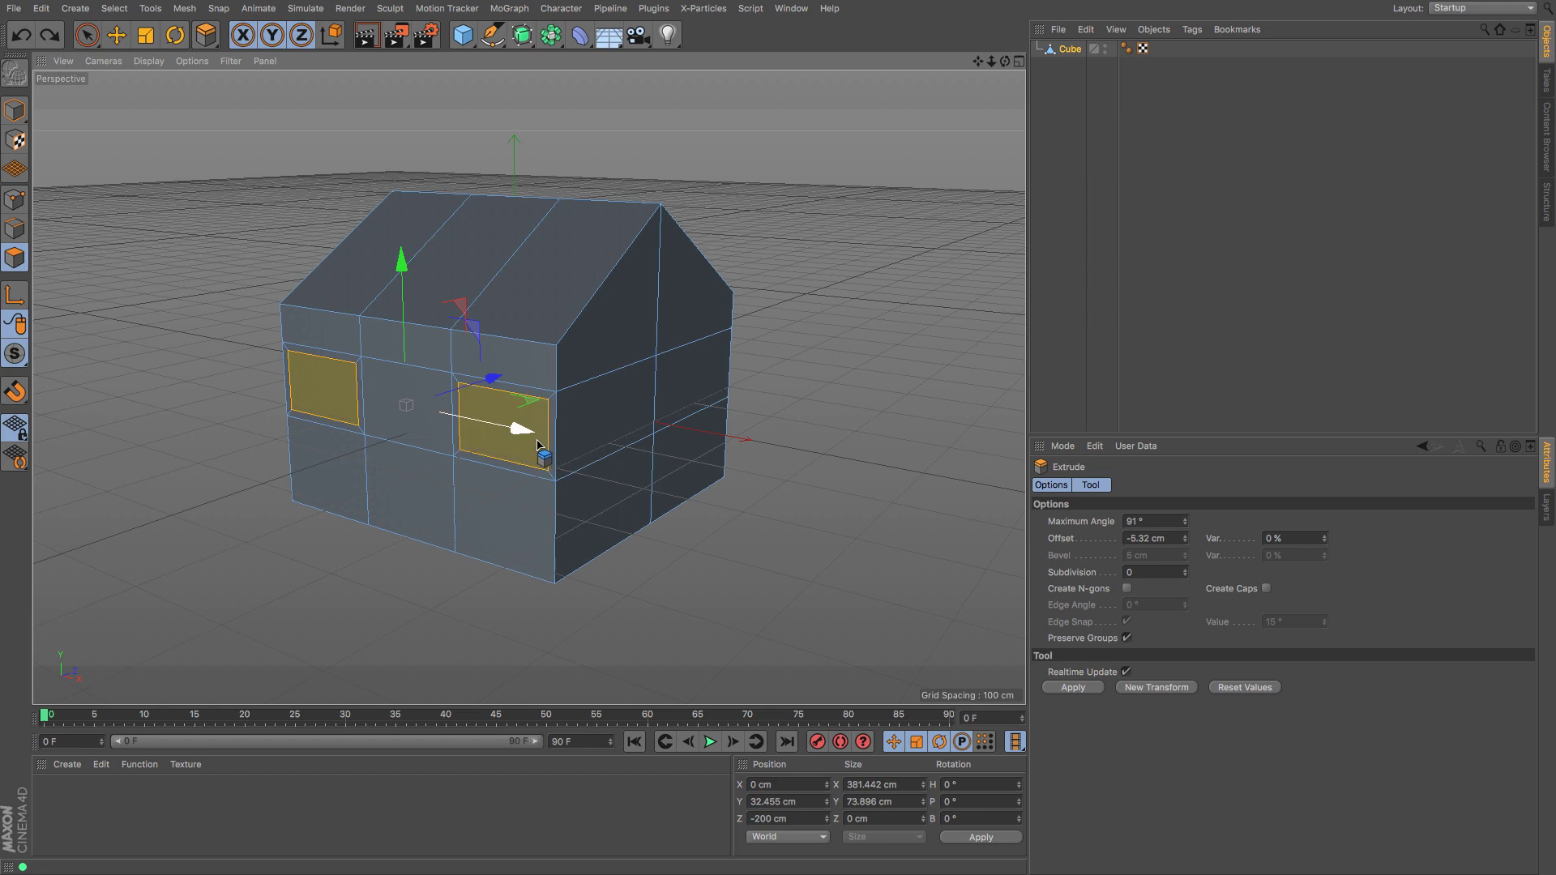
Step: Add a horizontal loop cut around the walls through both windows and set its offset to 75 %
key(m)
key(k)
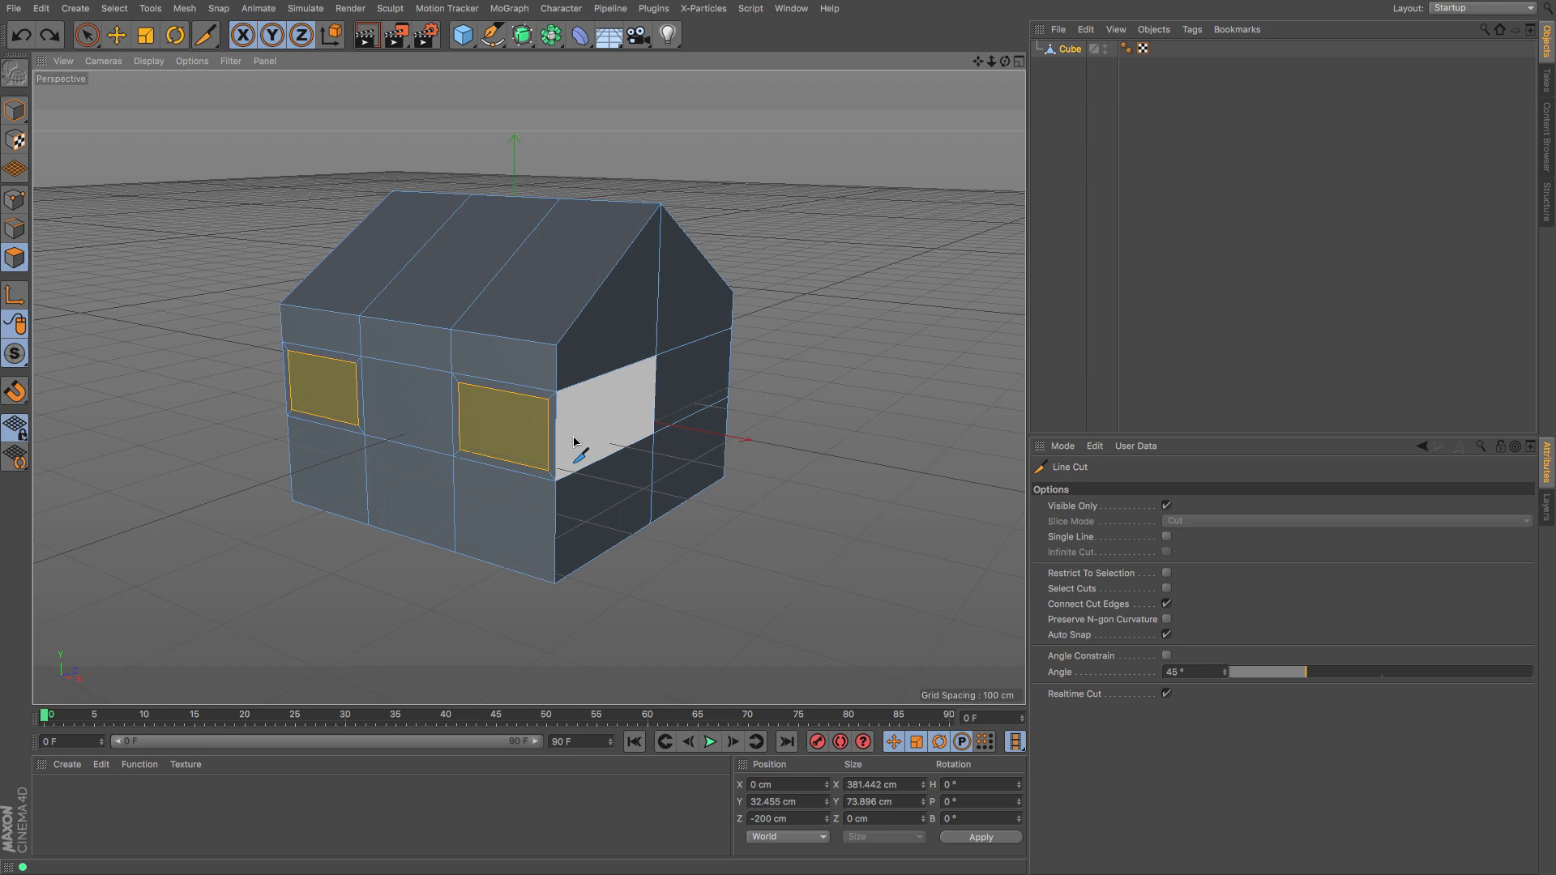
key(m)
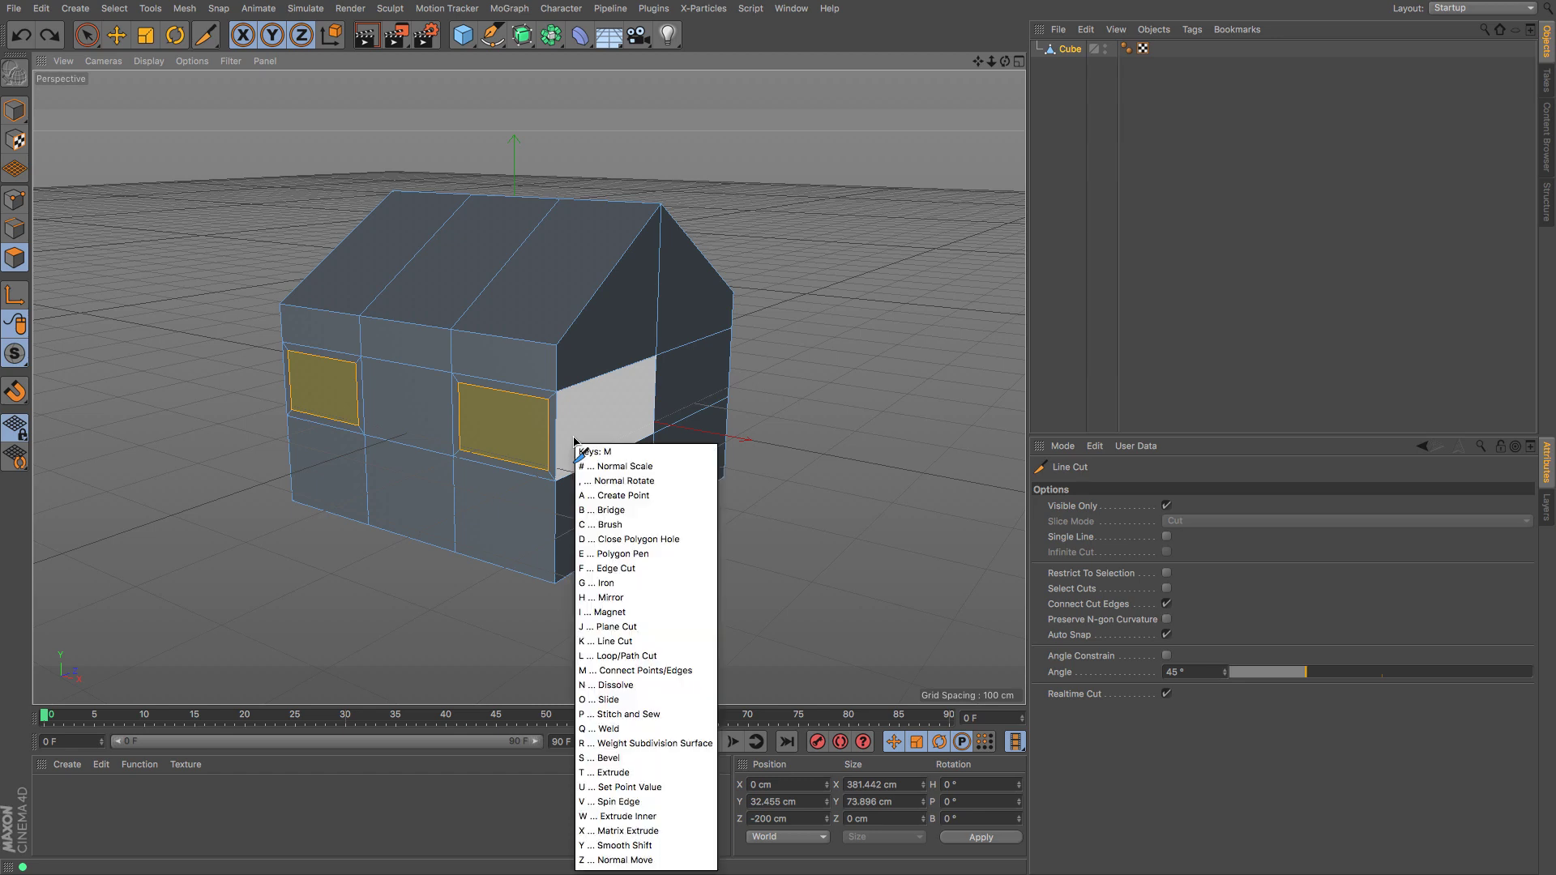
key(l)
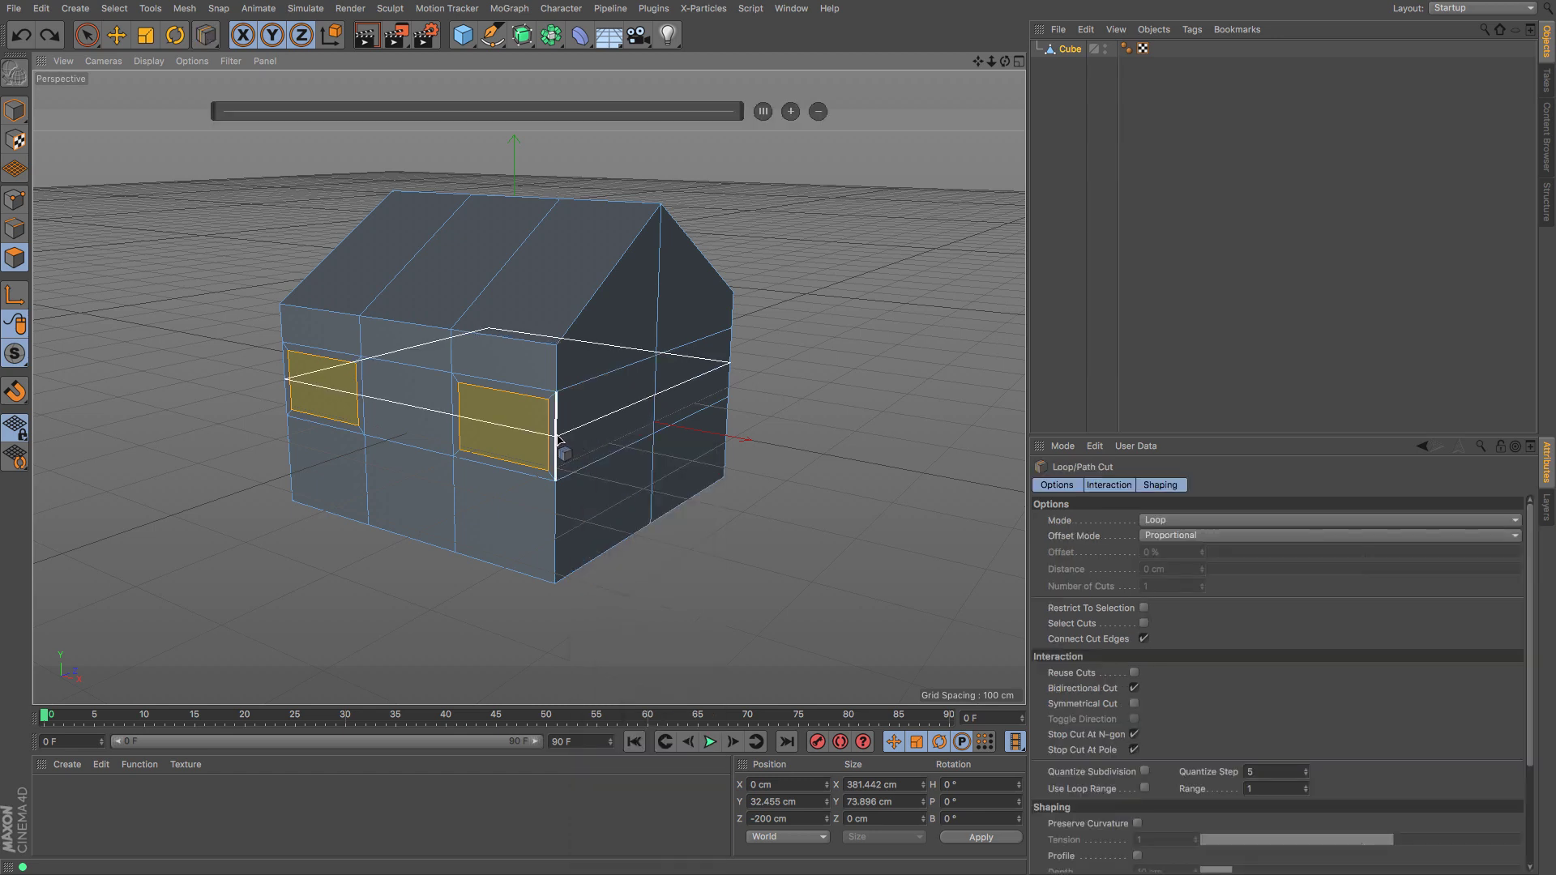
click(558, 438)
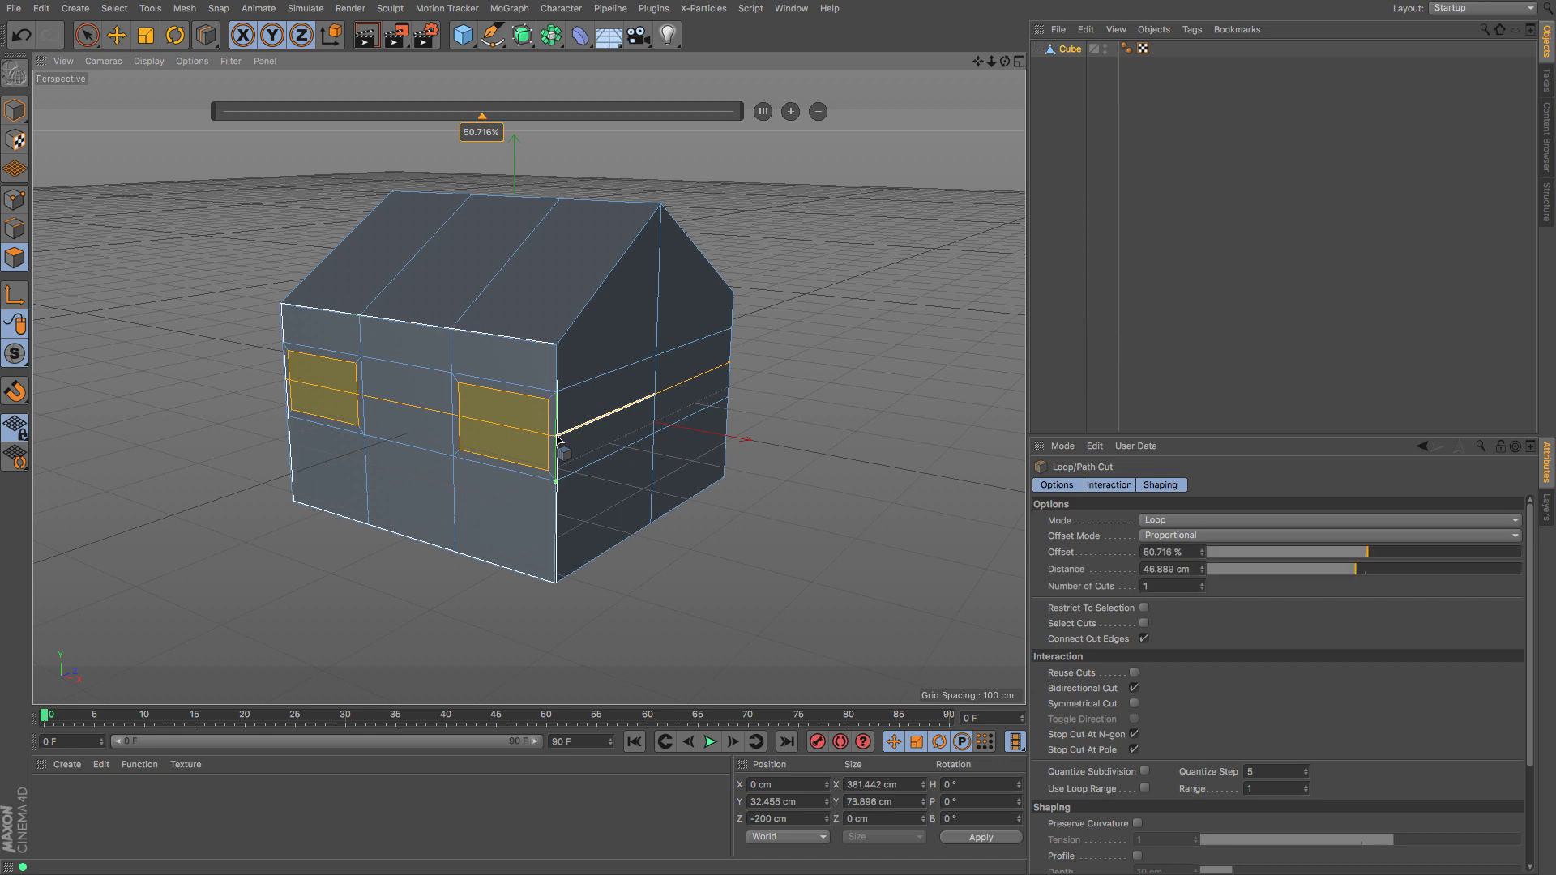
click(482, 133)
drag(493, 132, 448, 132)
text(75)
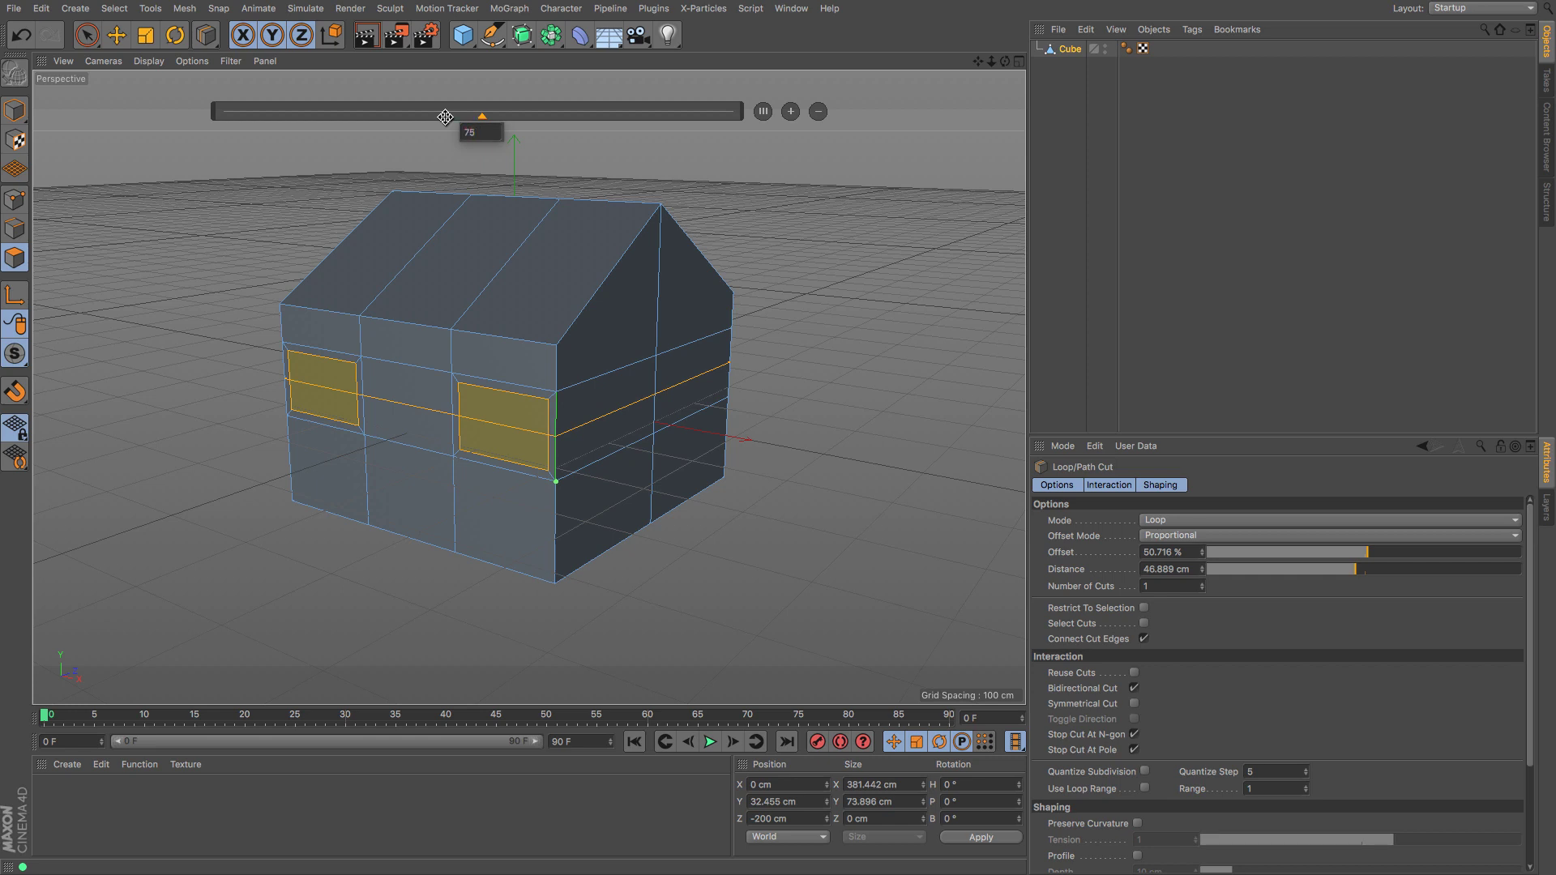
key(Return)
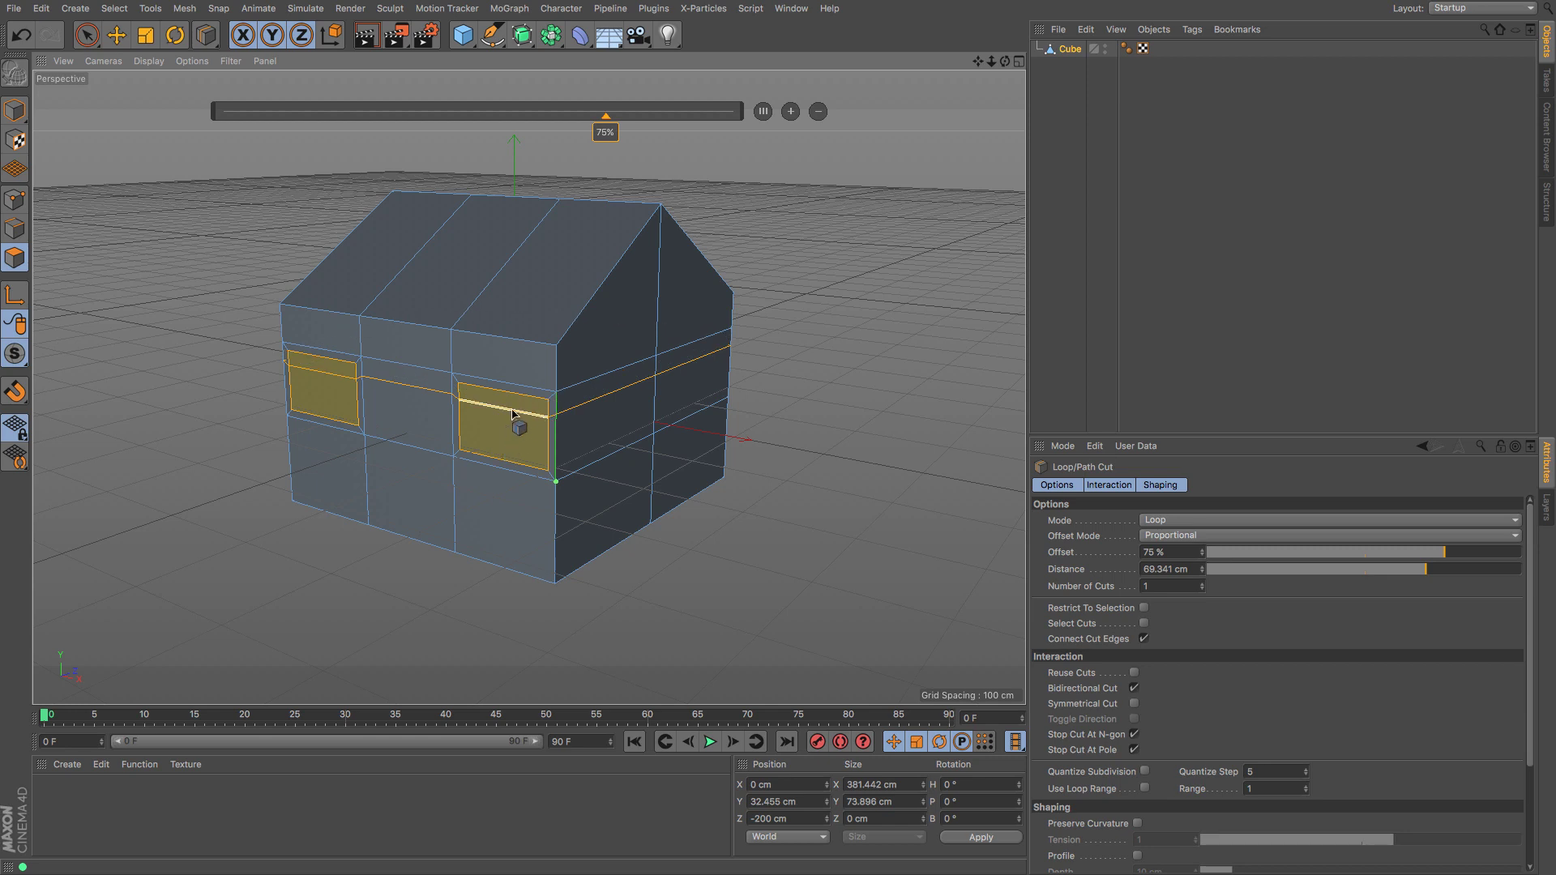
Step: Set the loop cut's offset to 66 % and finish the cut
click(605, 133)
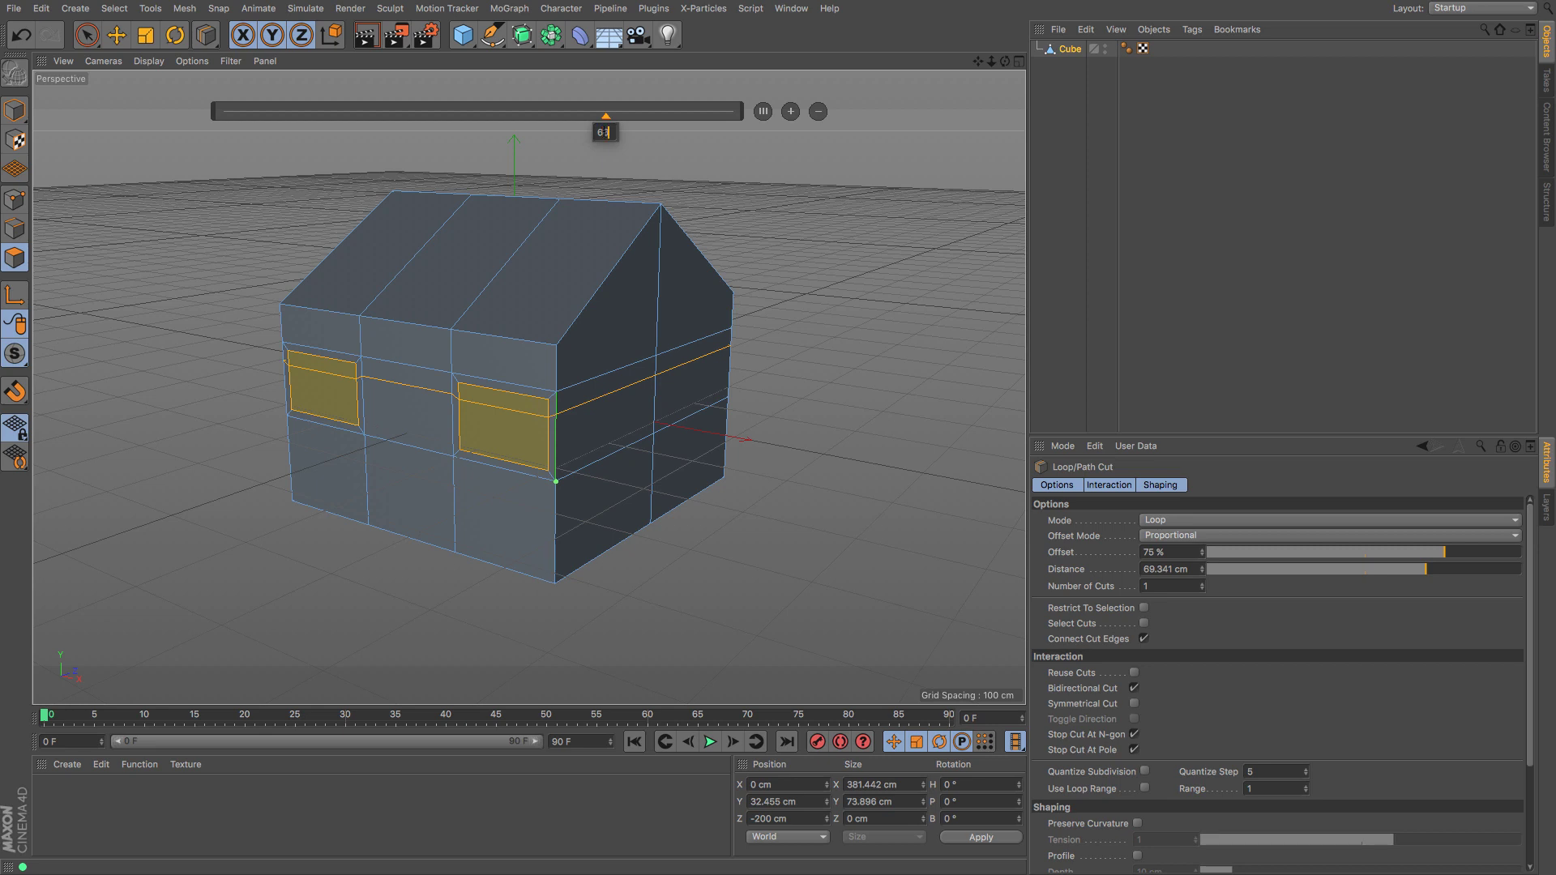
text(66)
key(Return)
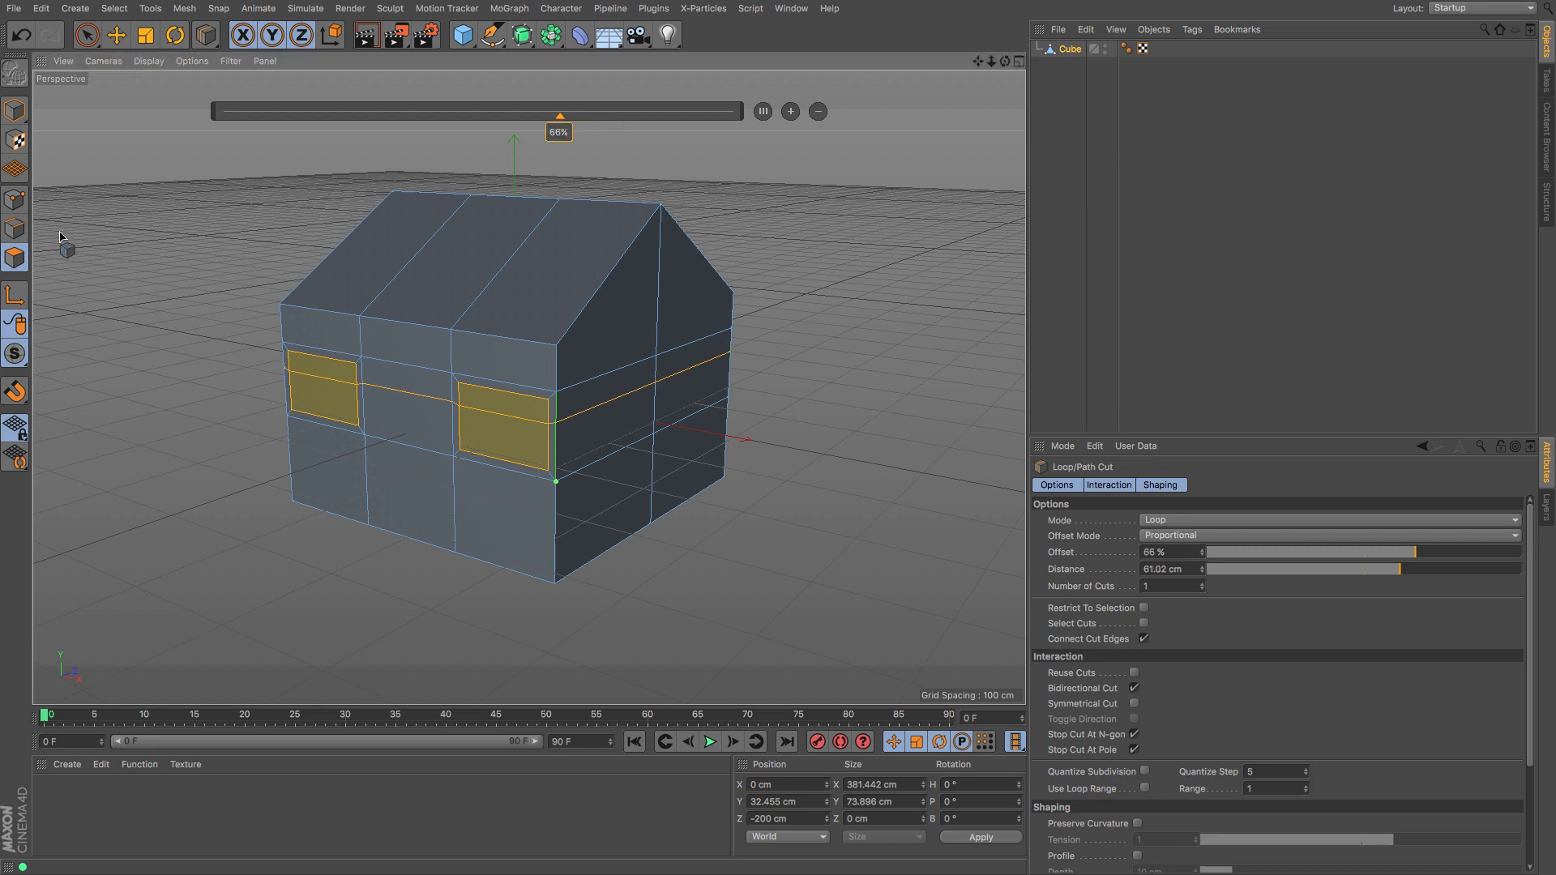
click(116, 35)
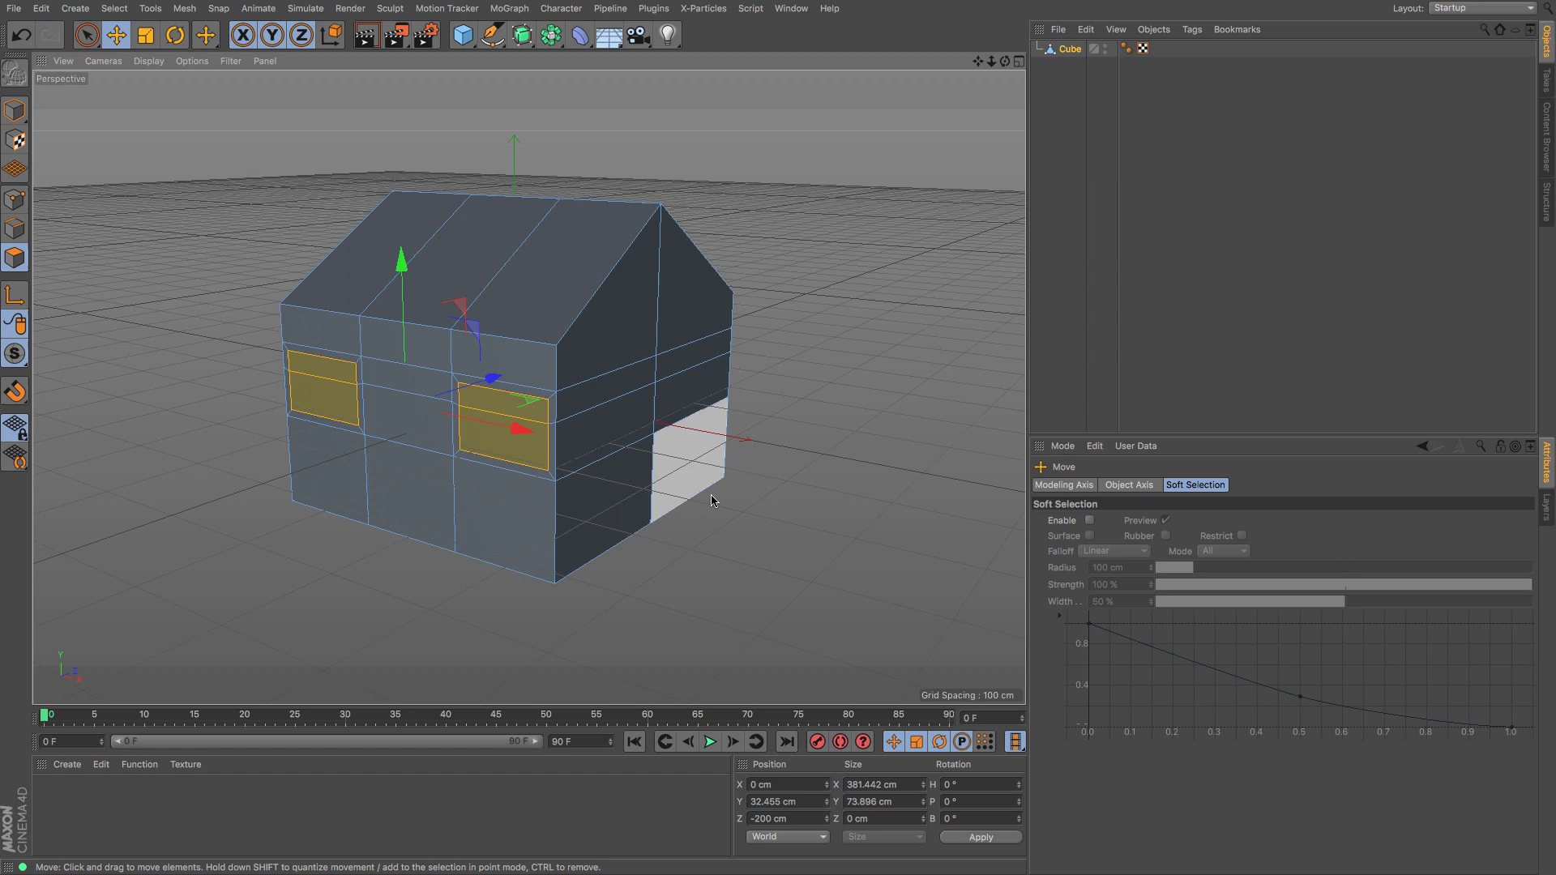
Step: Inset each window pane separately by about 3.5 cm using Extrude Inner with Preserve Groups turned off
key(m)
key(w)
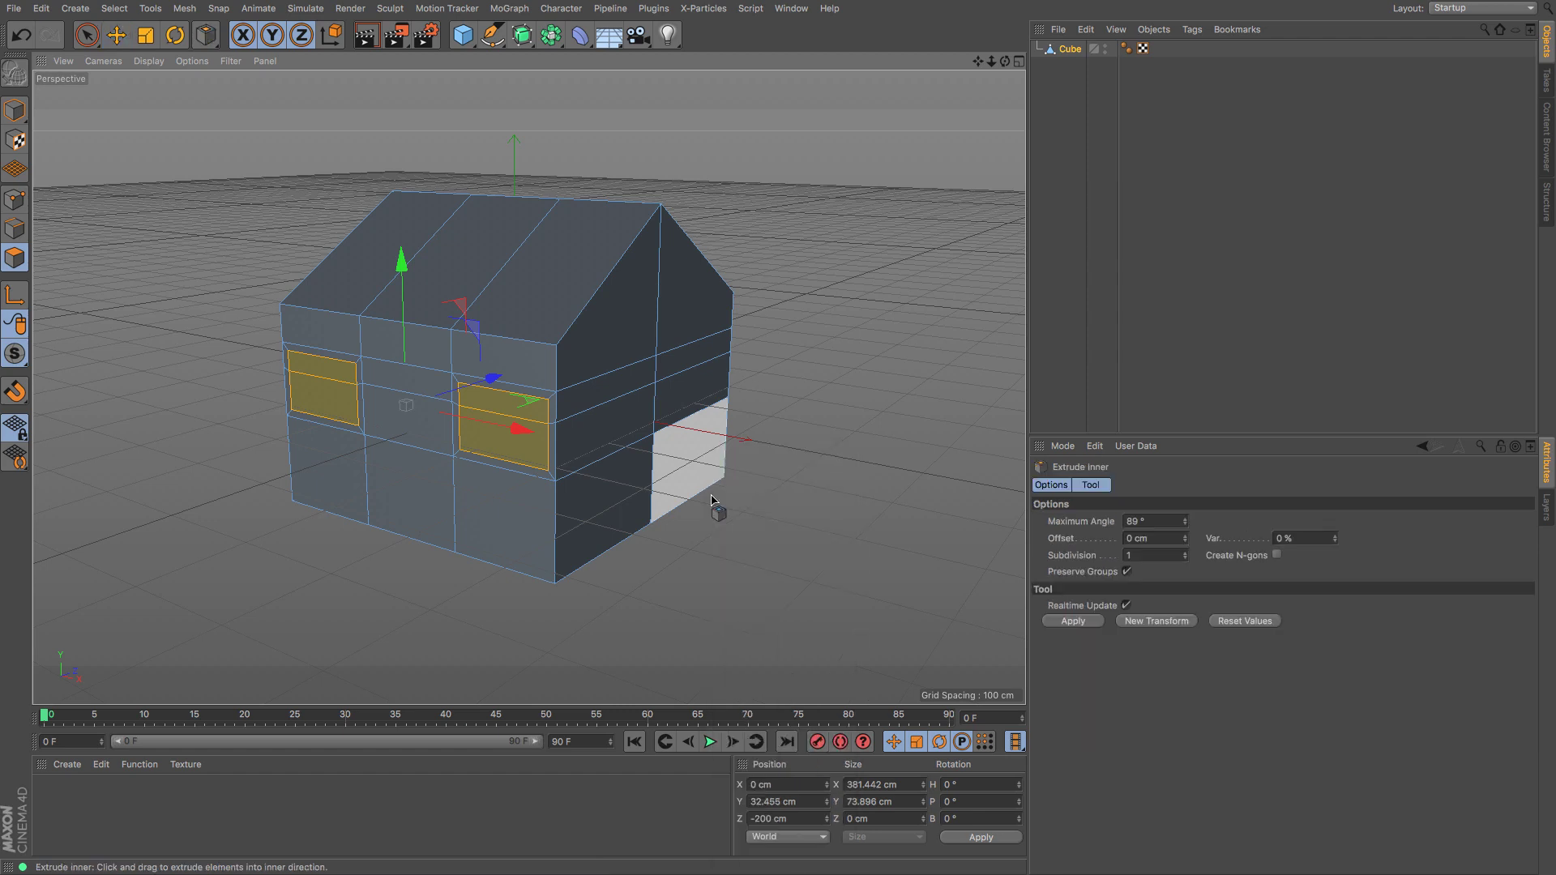
click(1128, 572)
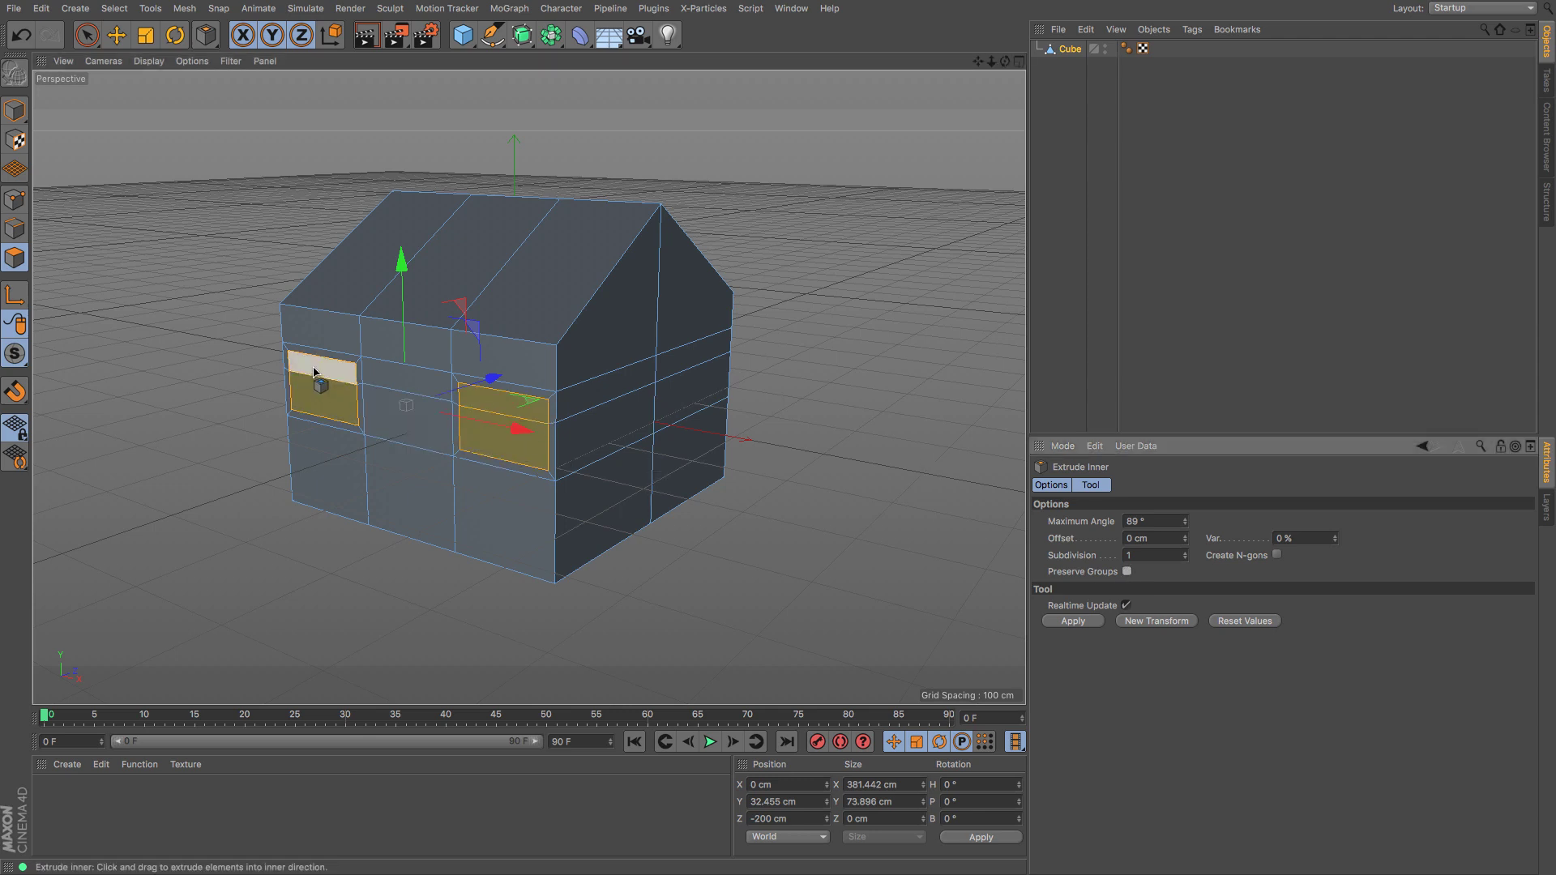
drag(940, 378, 972, 378)
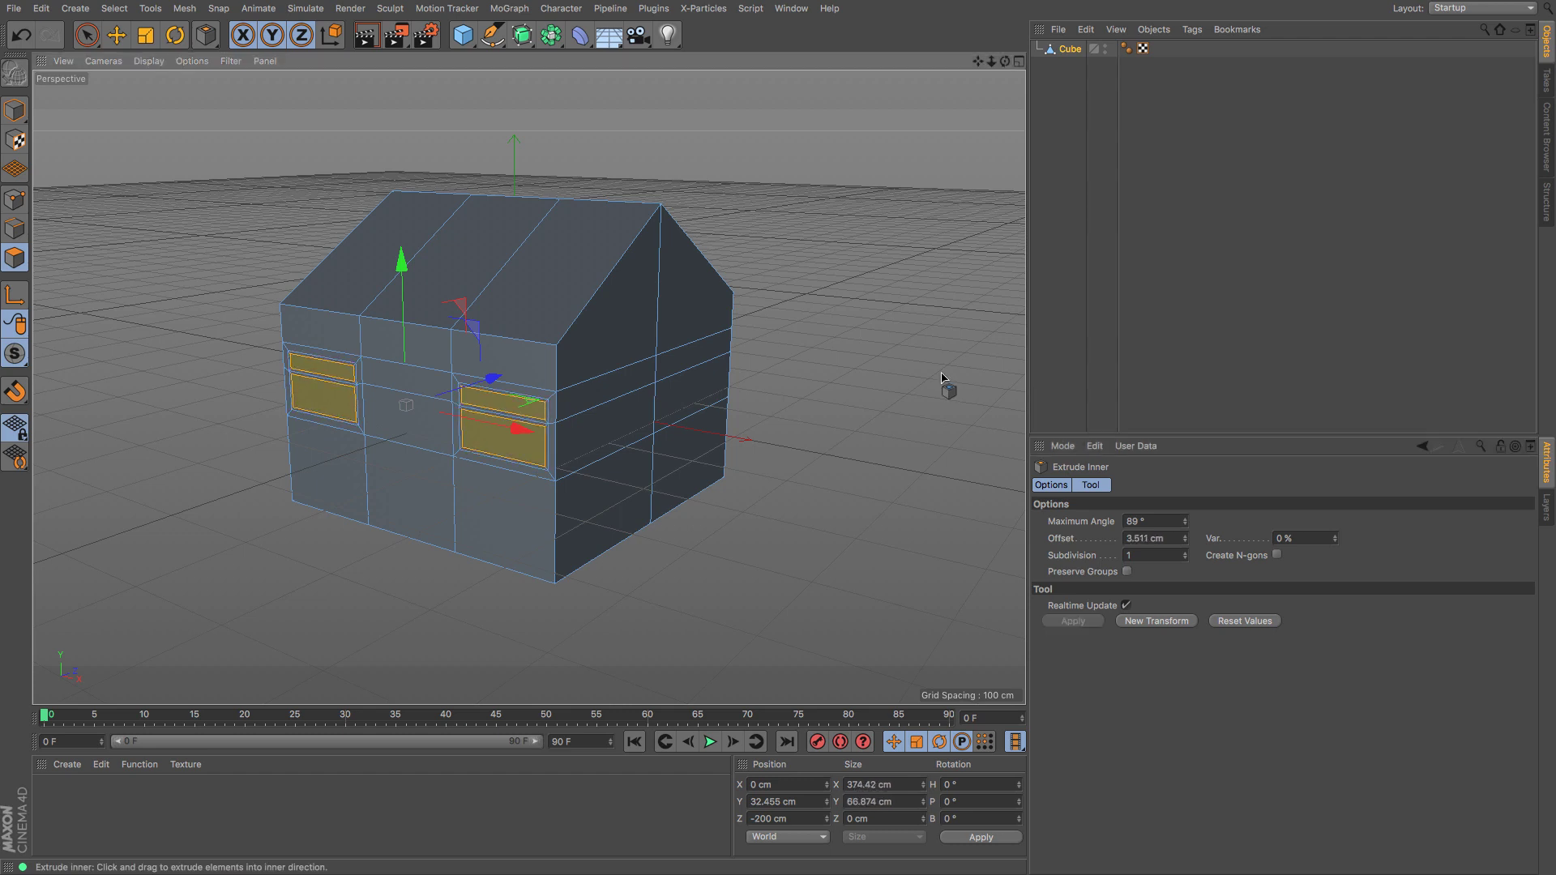
Step: Extrude the window panes about 4.3 cm into the wall
key(m)
key(t)
drag(941, 378, 914, 382)
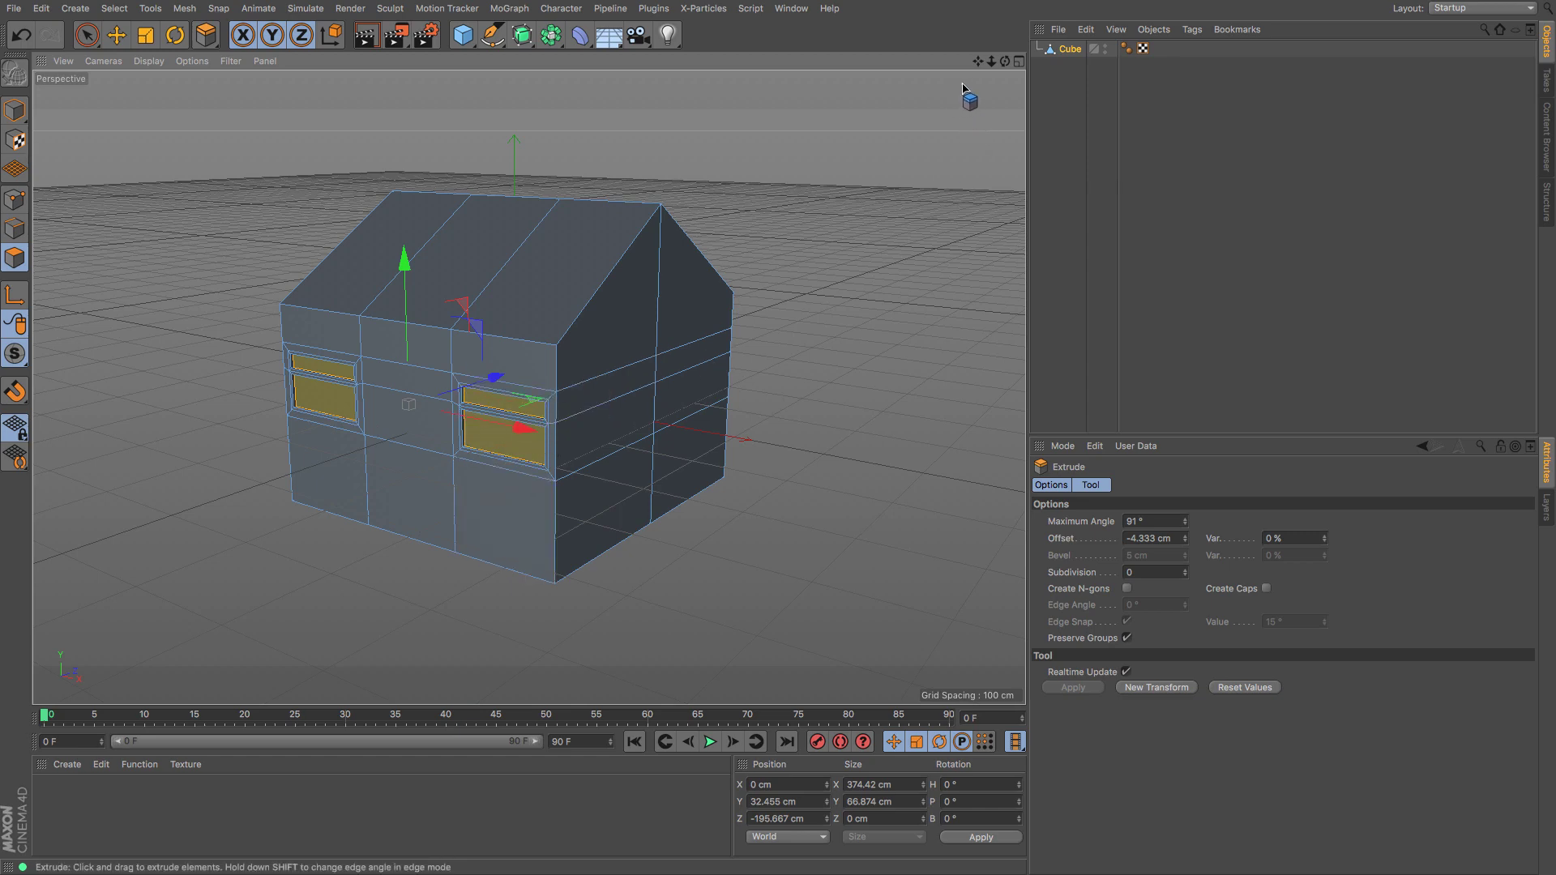
Step: Select the door polygons in the front wall's central column, from the windows' upper loop down to the ground
drag(1005, 62, 811, 64)
click(11, 259)
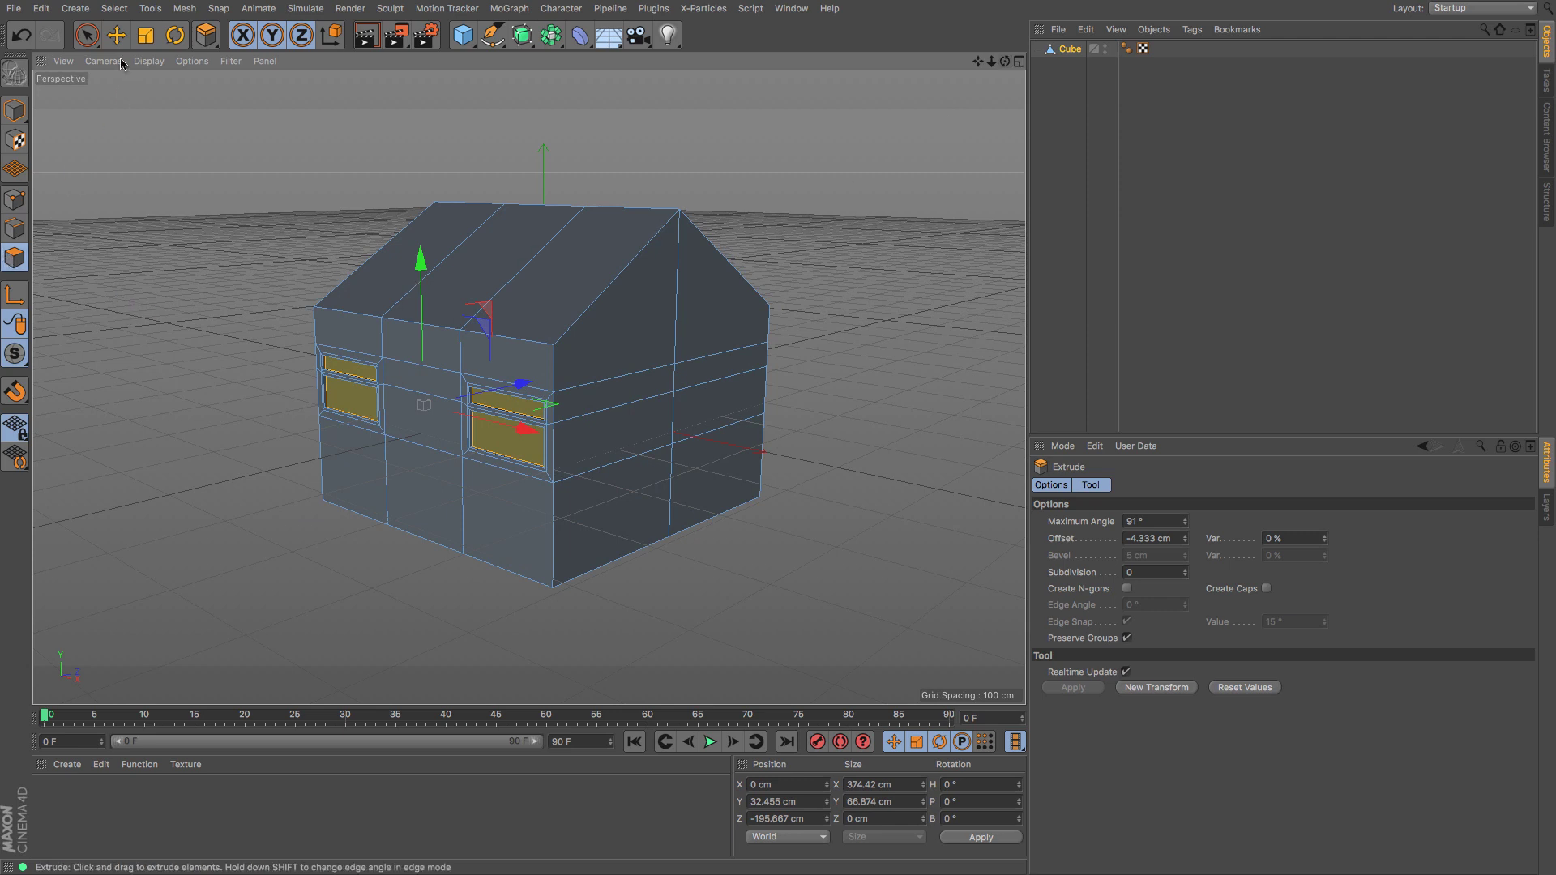
click(116, 34)
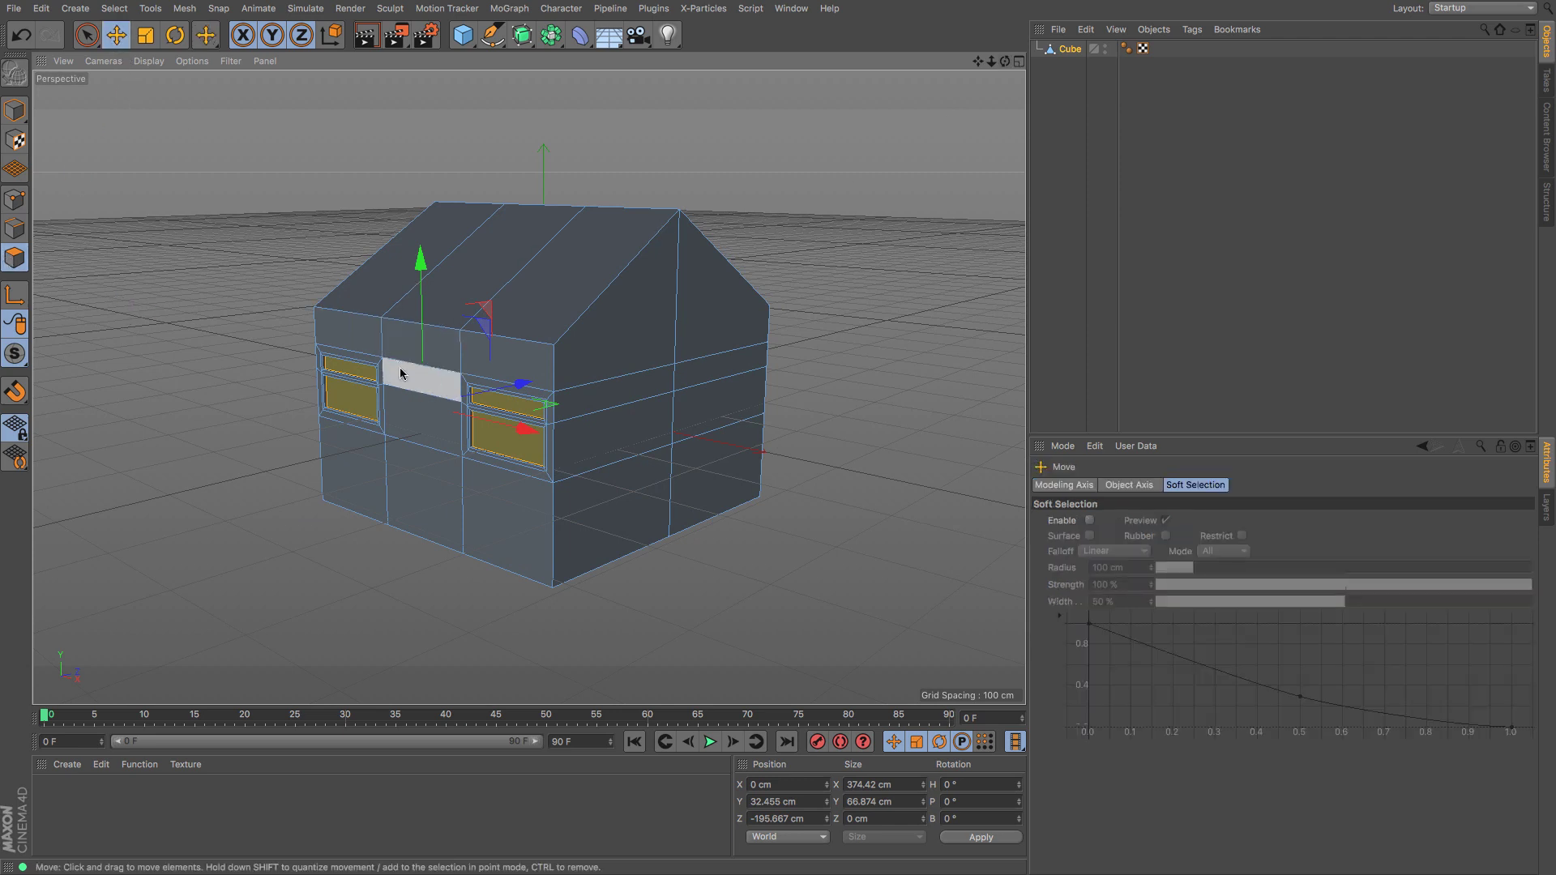
click(400, 373)
shift+click(423, 494)
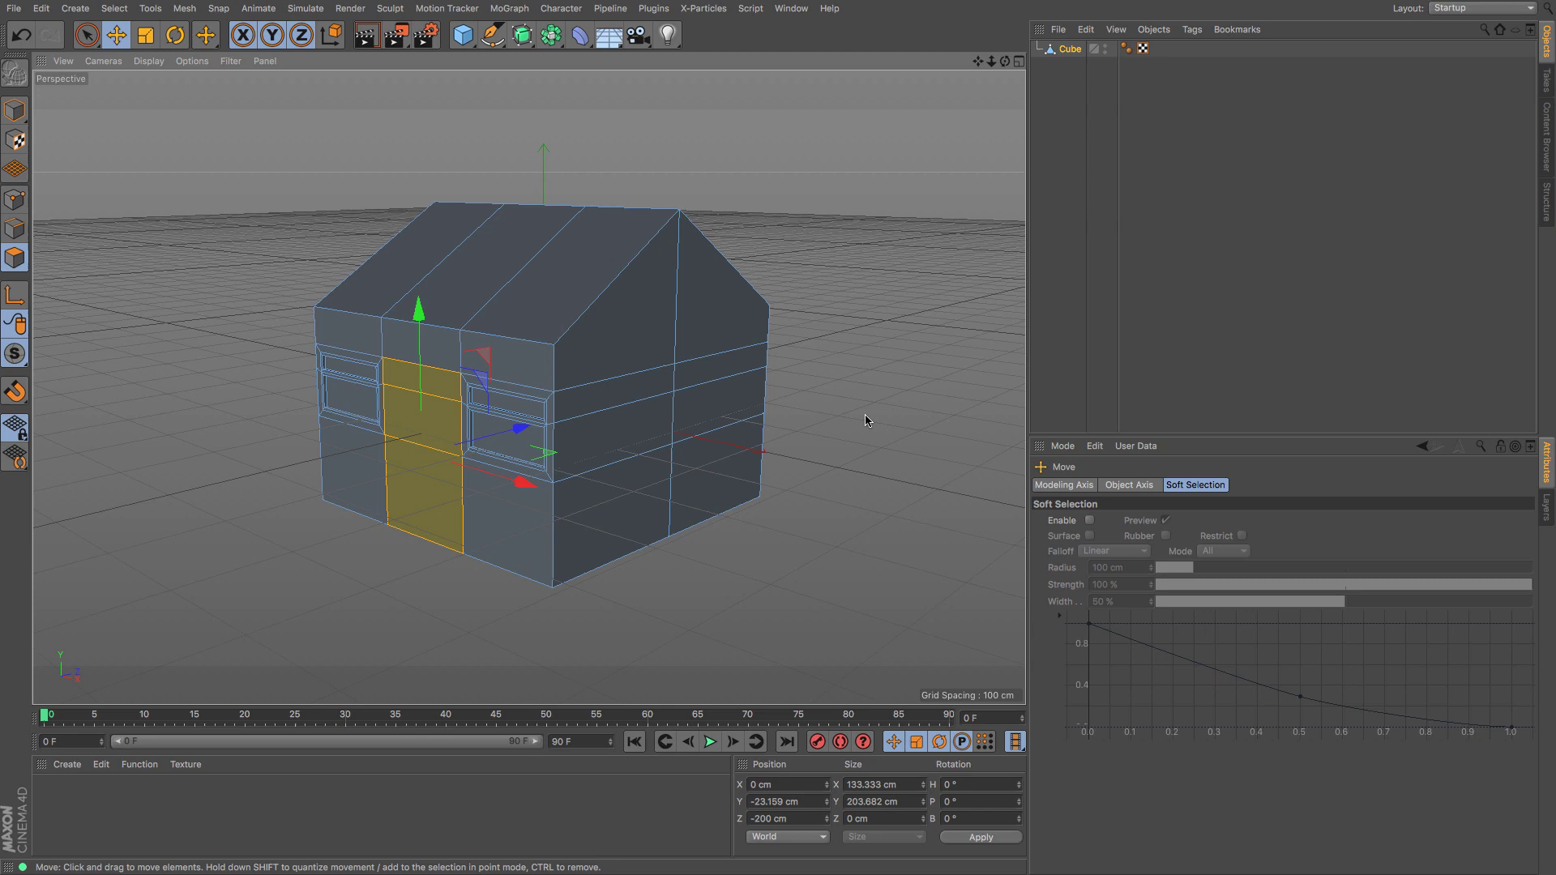
mouse_move(1005, 61)
mouse_down()
mouse_move(1078, 63)
mouse_move(1005, 62)
mouse_up()
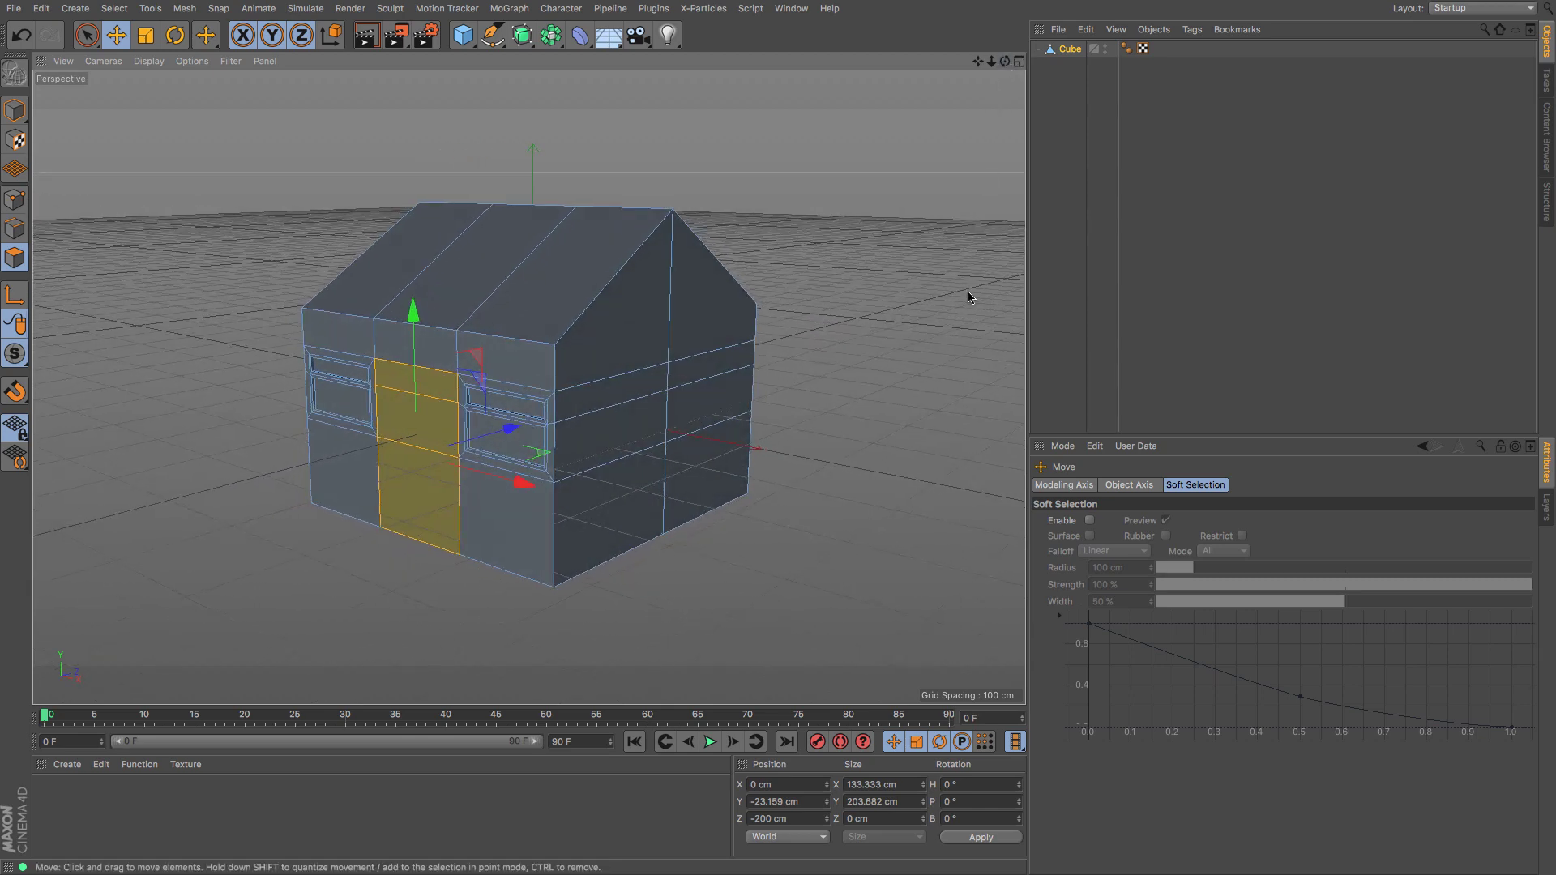
Step: Inset the door polygons as one group by about 5.9 cm using Extrude Inner with Preserve Groups enabled
key(m)
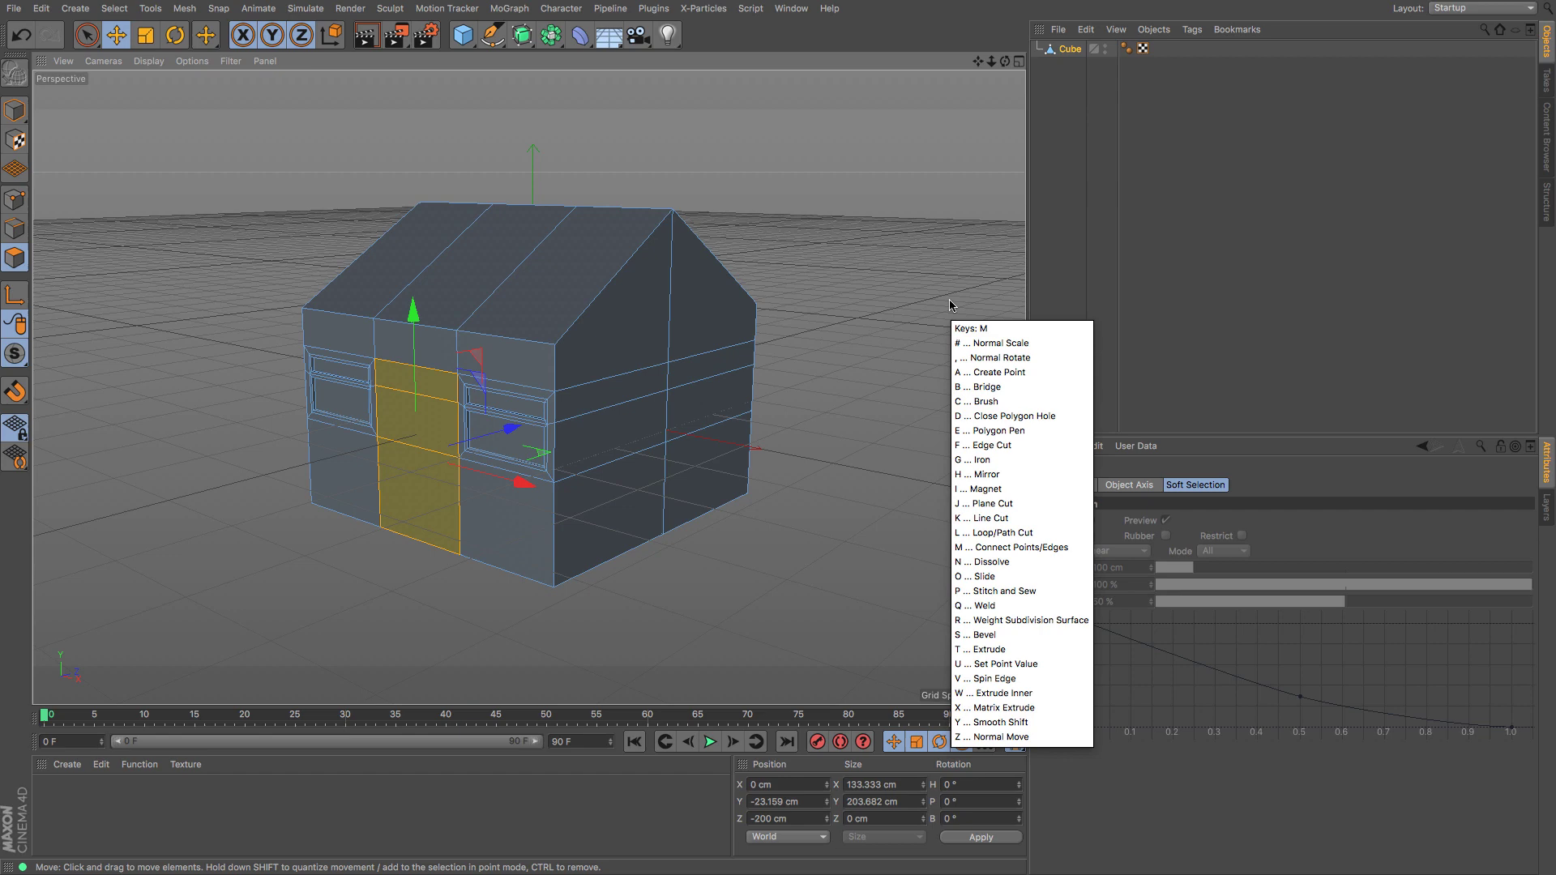
key(w)
mouse_move(416, 454)
mouse_down()
mouse_move(429, 455)
mouse_move(416, 455)
mouse_up()
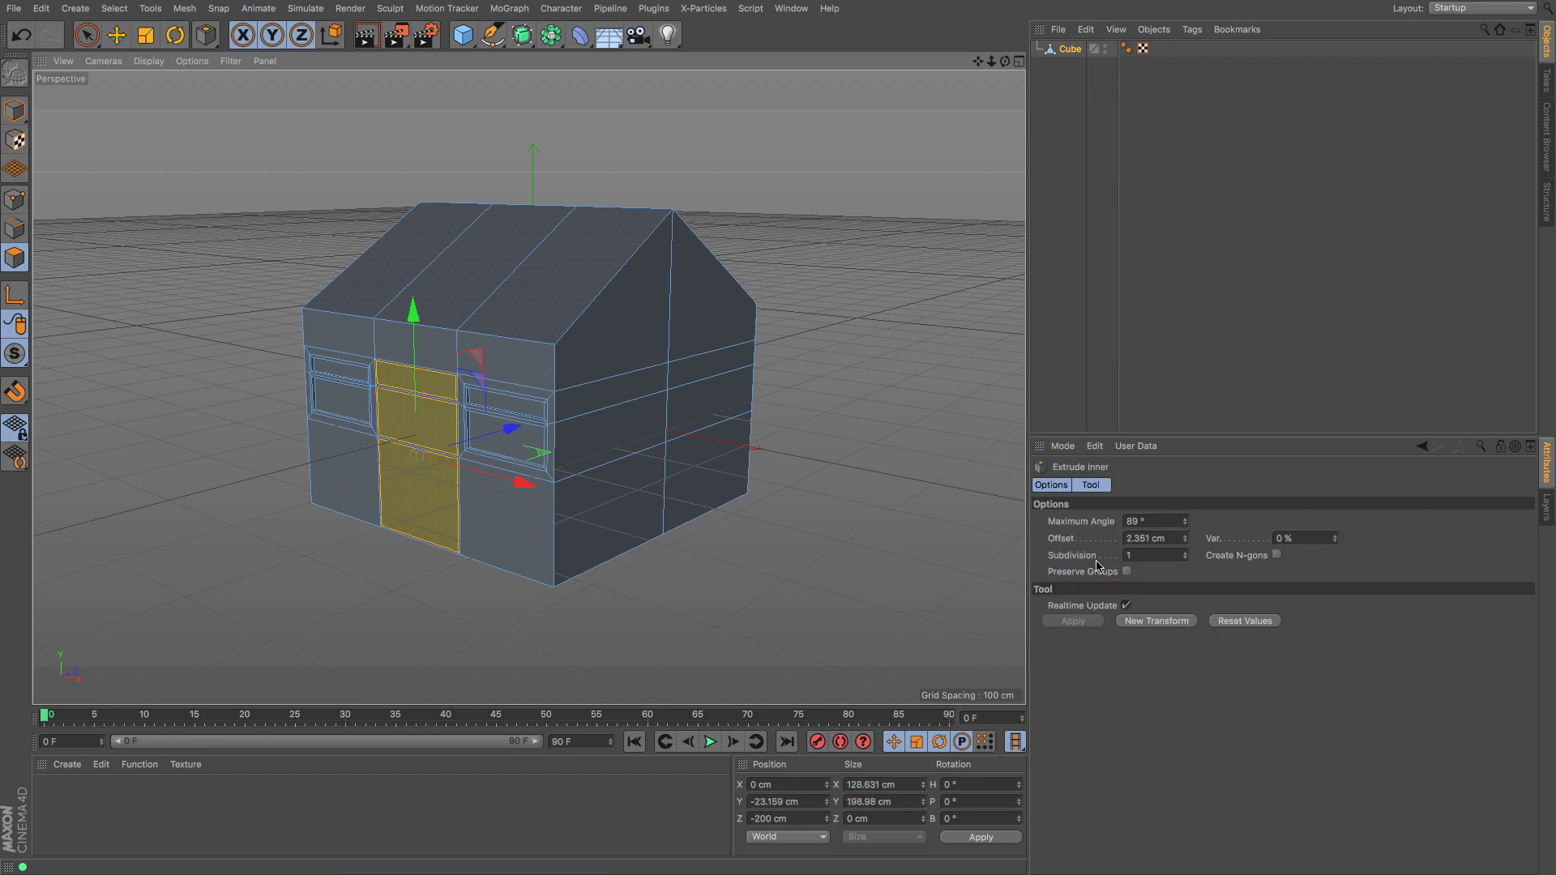
key(ctrl+z)
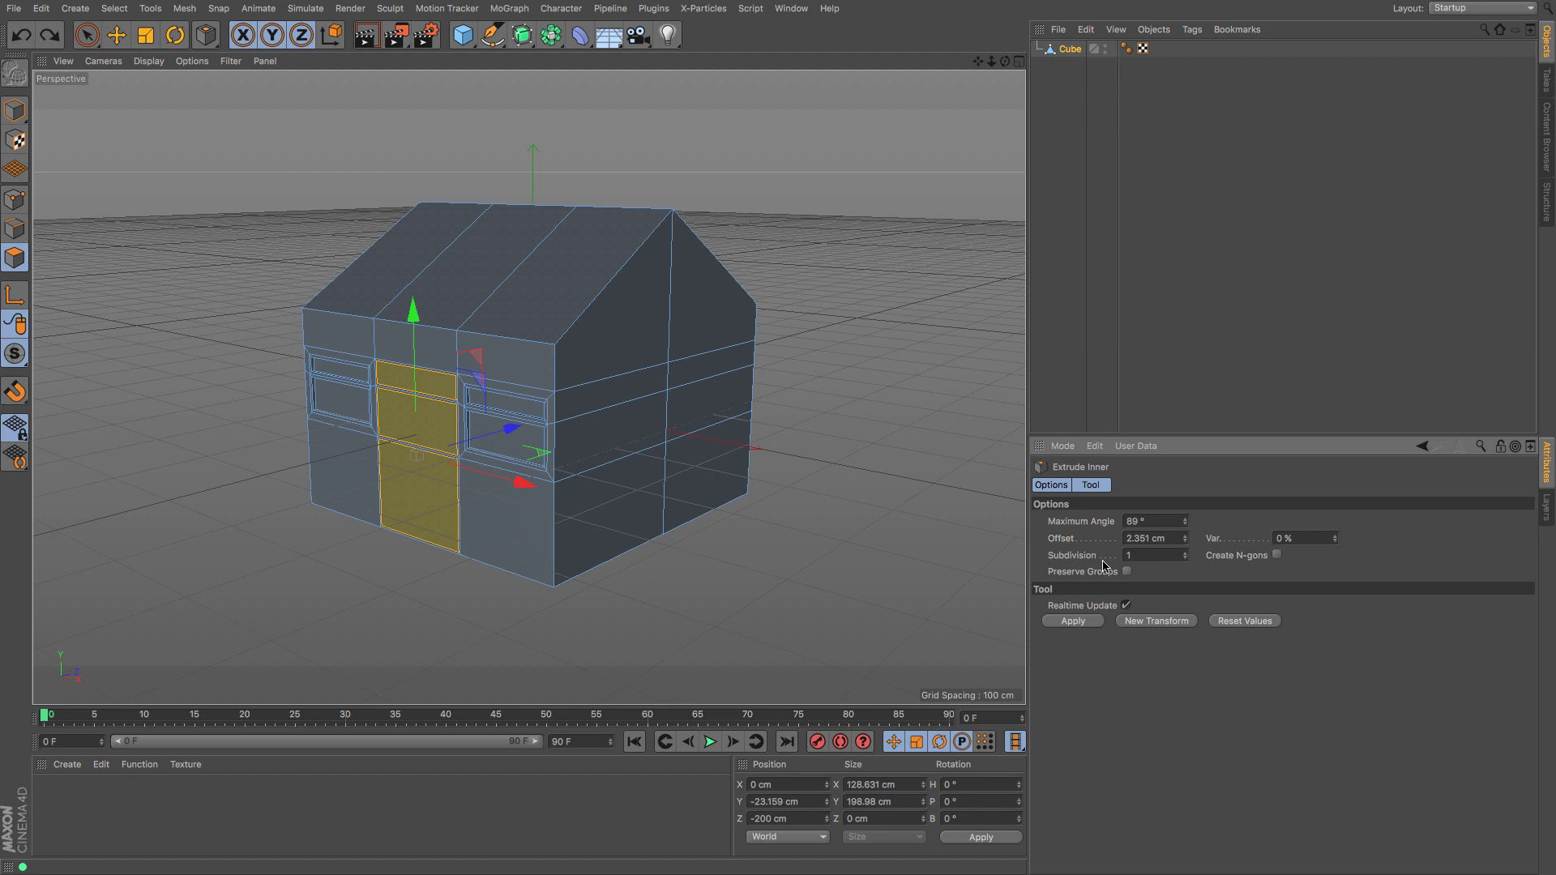
key(ctrl+z)
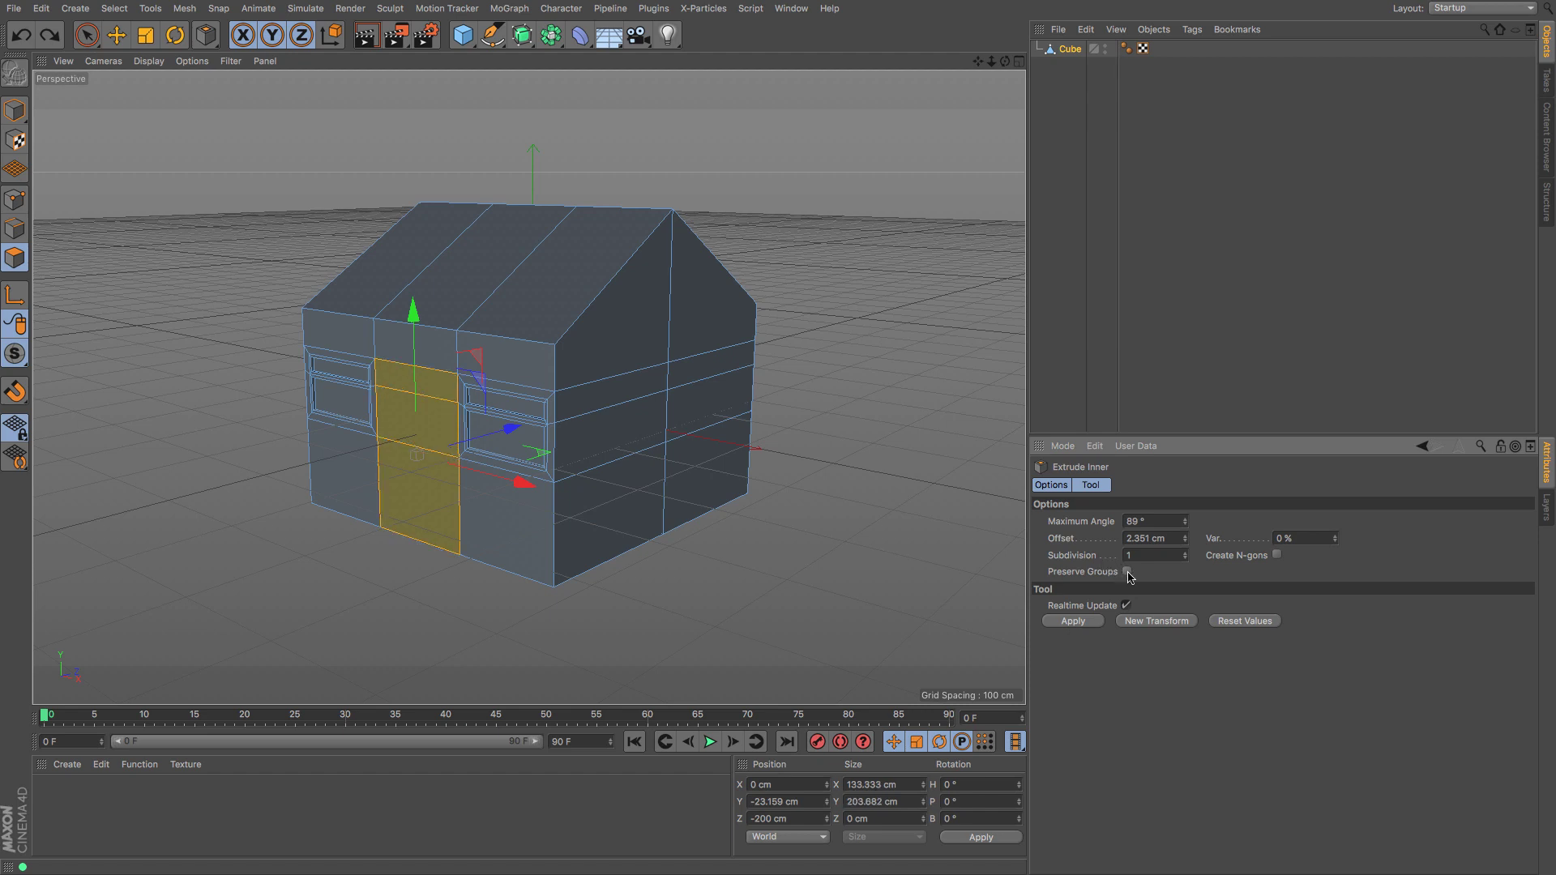
drag(896, 389, 941, 389)
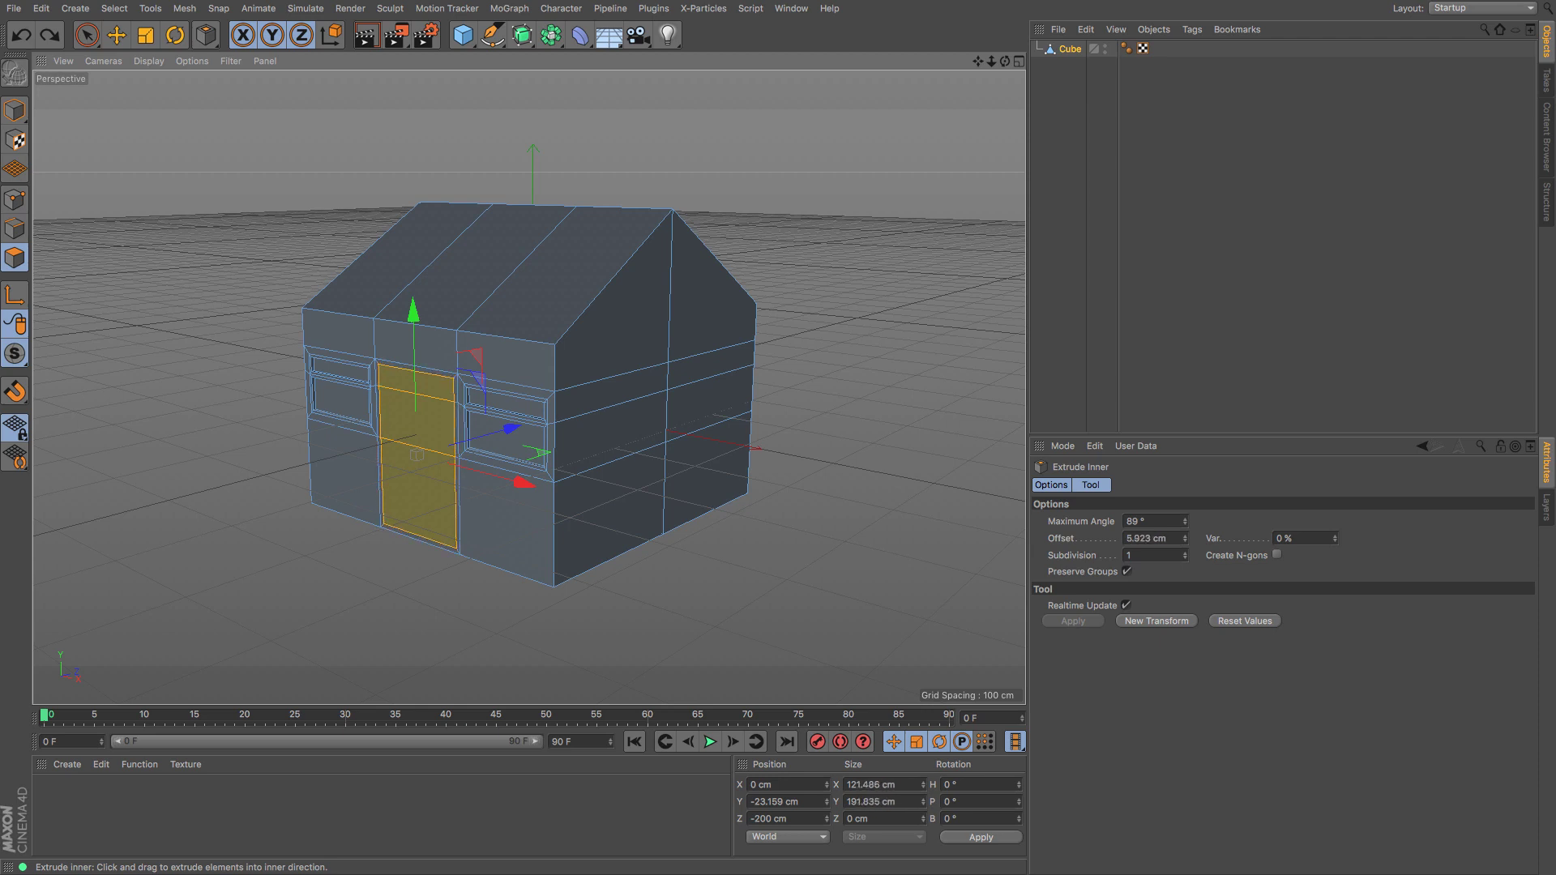
Step: Resize the inset door polygons to 90 cm wide by 190 cm high and lower them to the base of the wall
click(883, 802)
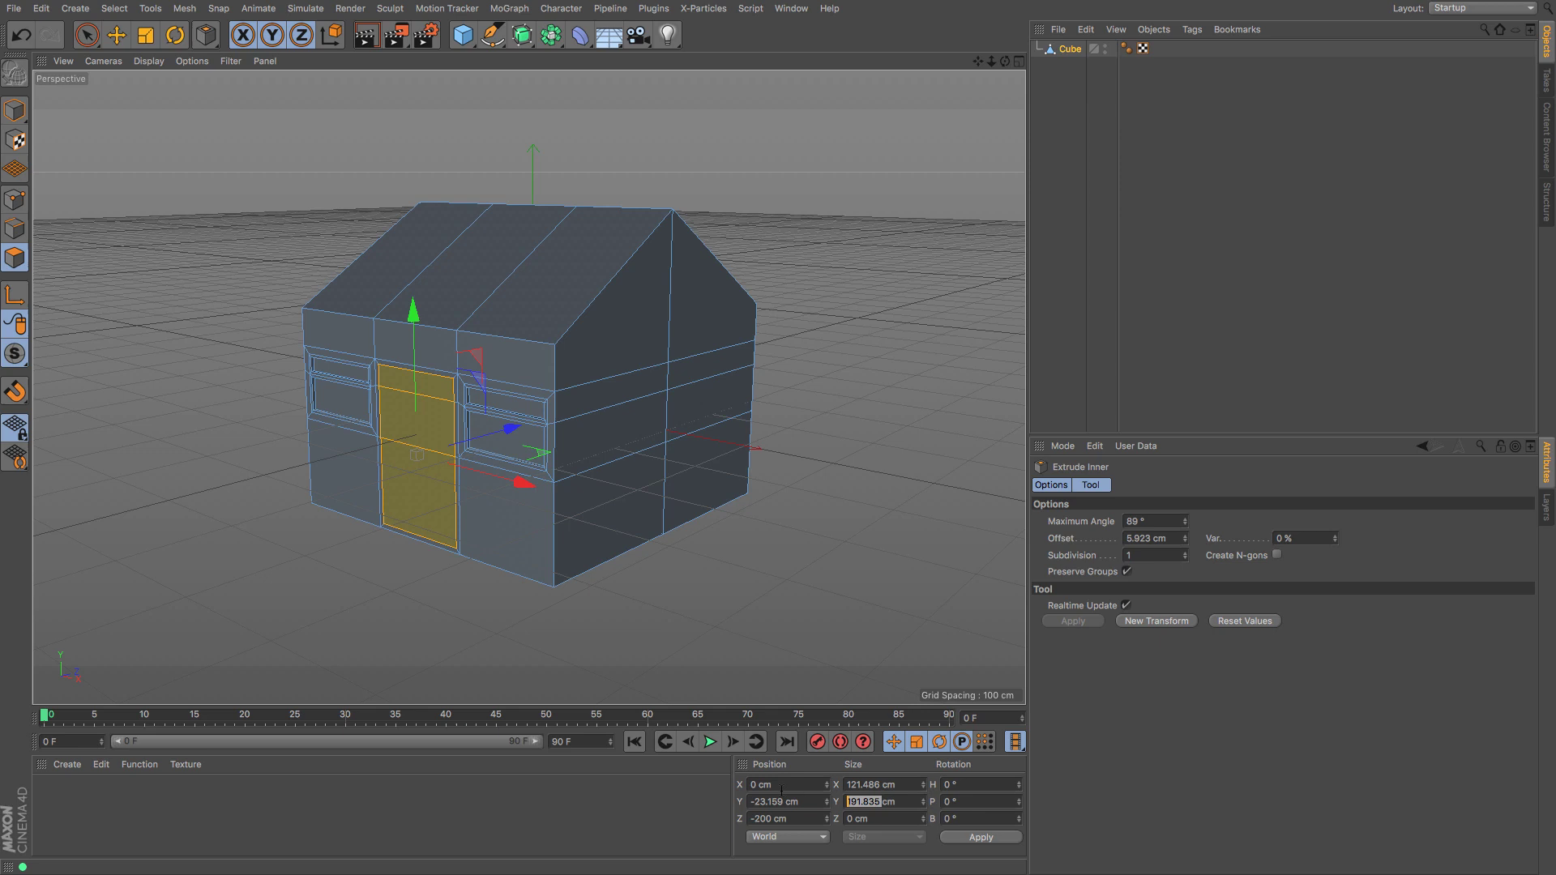
text(190)
drag(882, 785, 836, 781)
text(100)
key(BackSpace)
key(BackSpace)
key(BackSpace)
text(90)
key(Return)
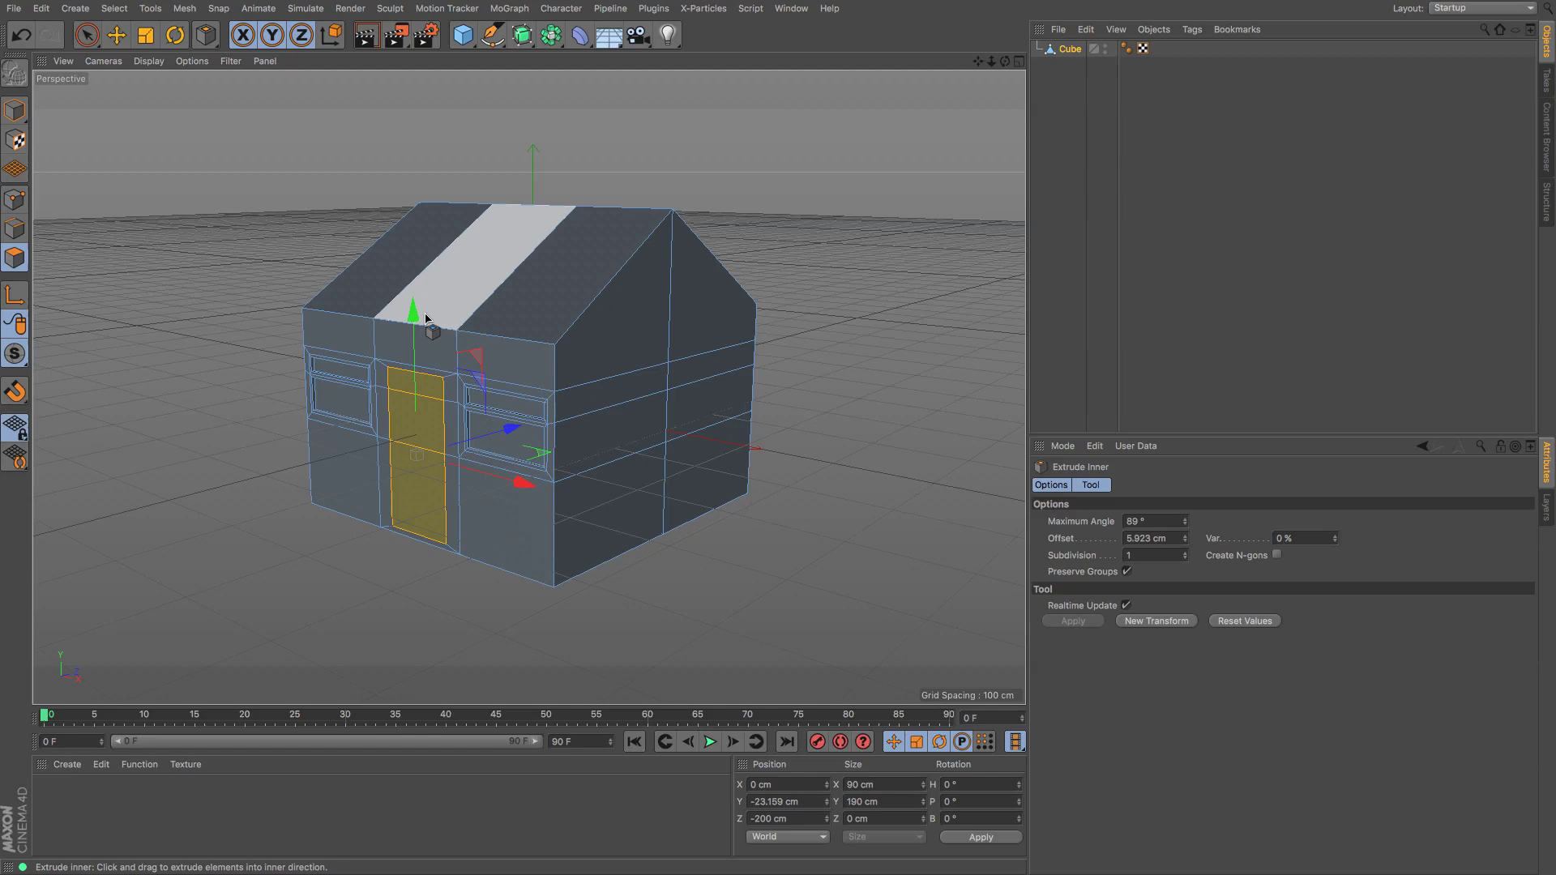
drag(414, 310, 417, 321)
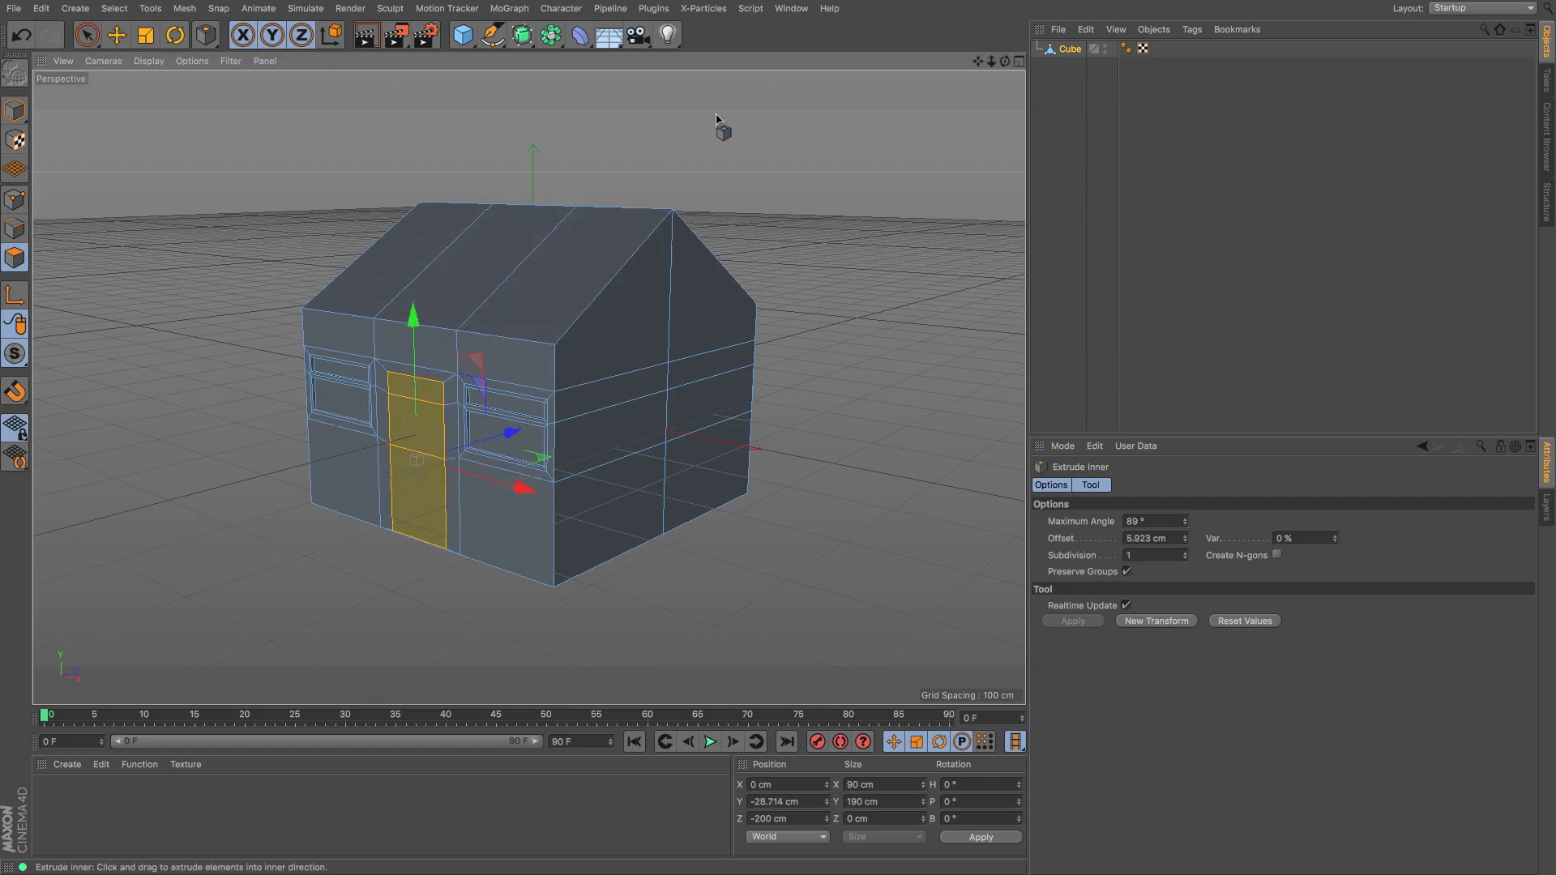
Step: Add a vertical loop cut through the middle of the door at a 50% offset
mouse_move(1005, 61)
mouse_down()
mouse_move(1070, 56)
mouse_move(1003, 76)
mouse_move(1001, 46)
mouse_move(1054, 31)
mouse_move(1003, 61)
mouse_up()
scroll(528, 388, up, 5)
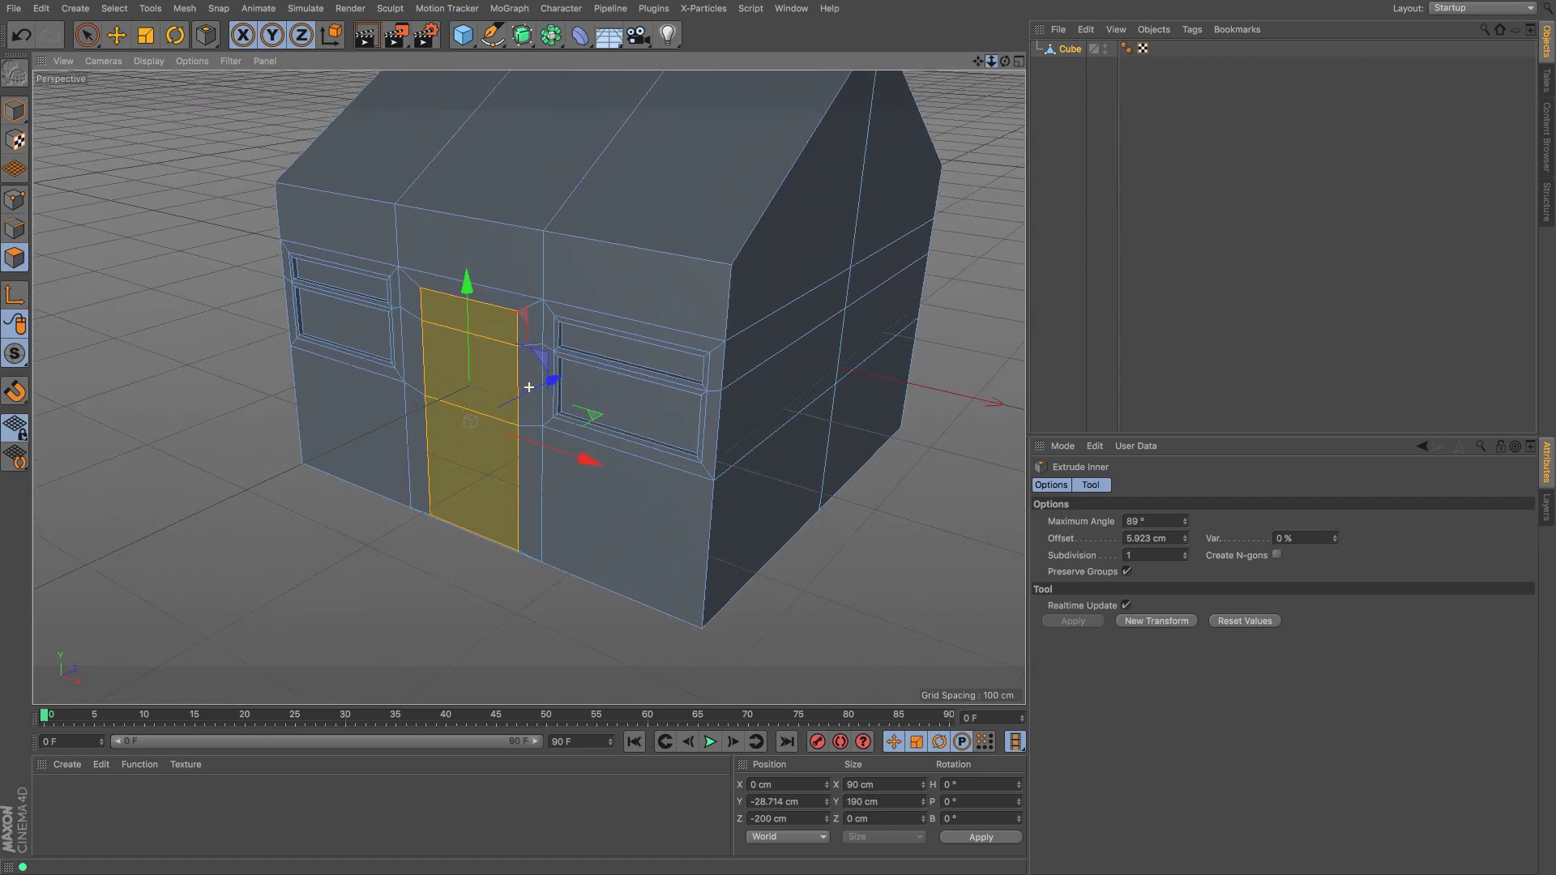
key(k)
key(k)
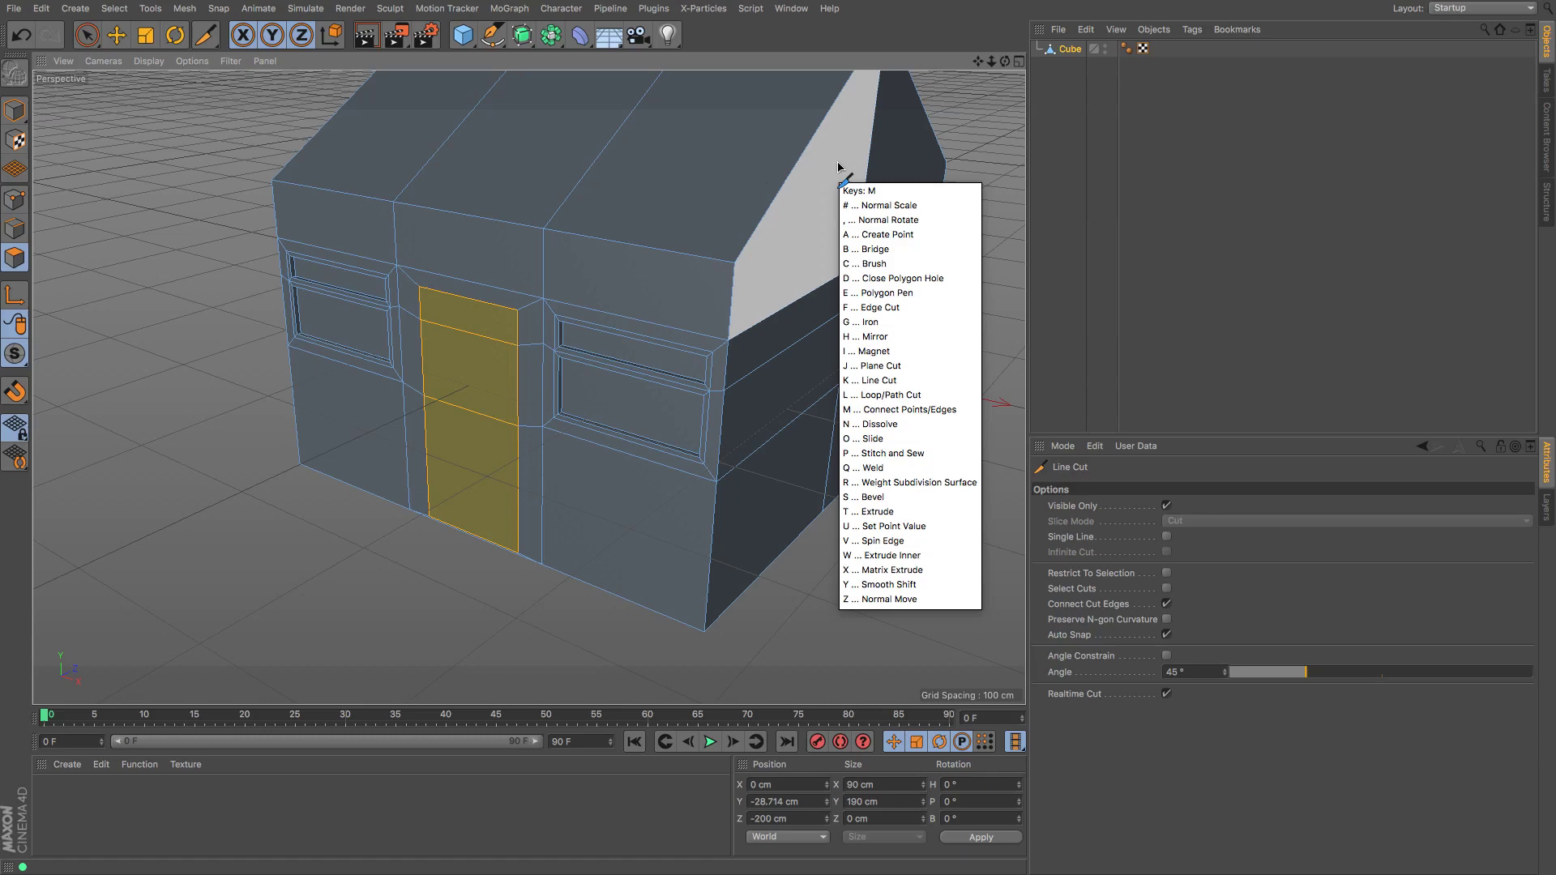
key(l)
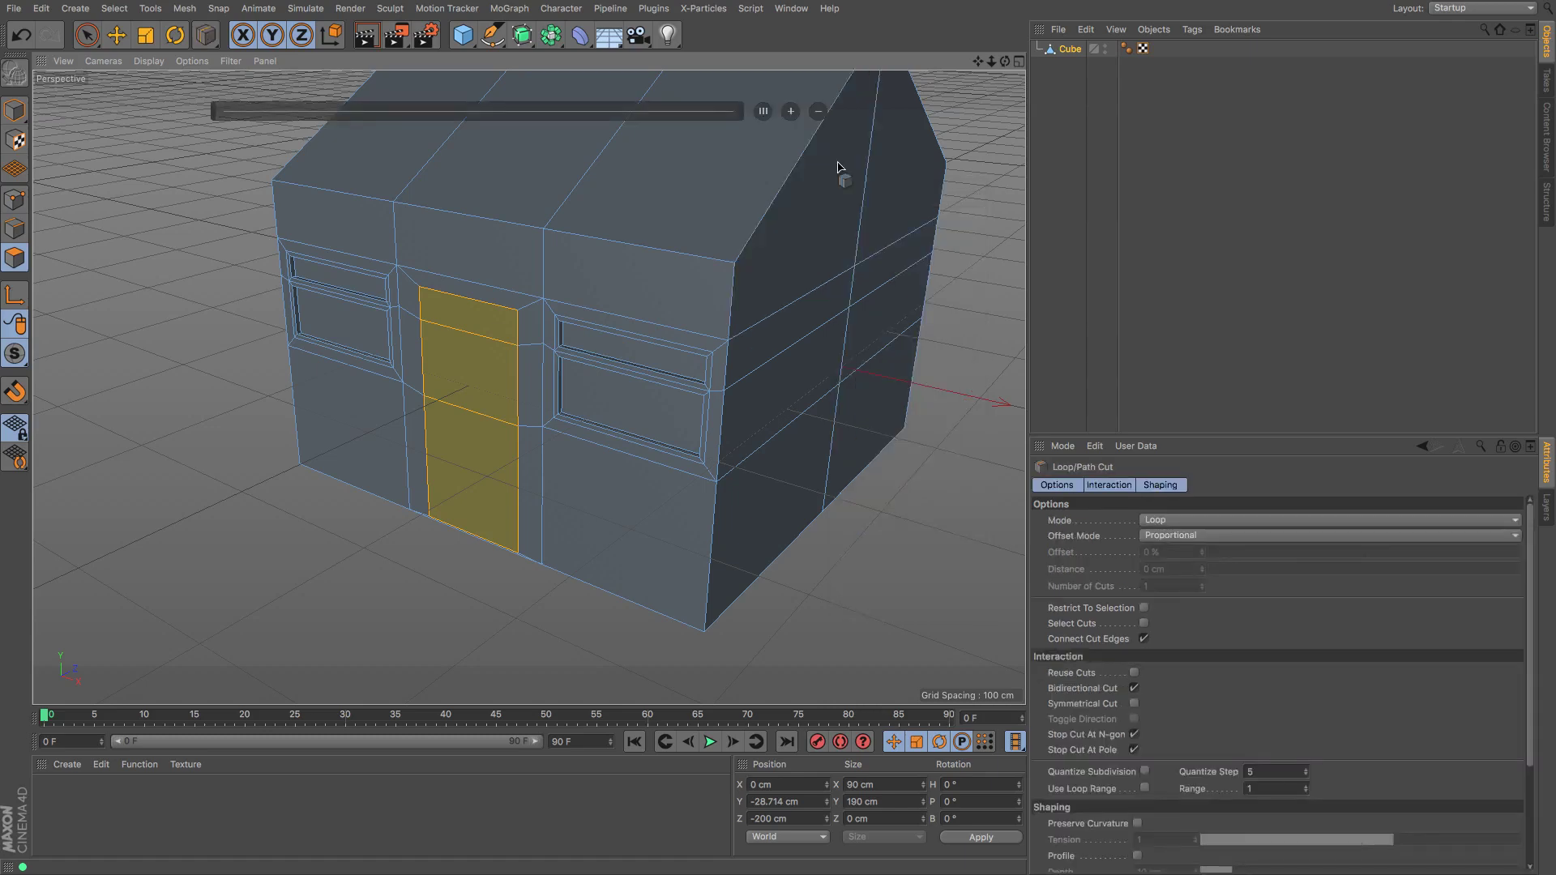
click(475, 536)
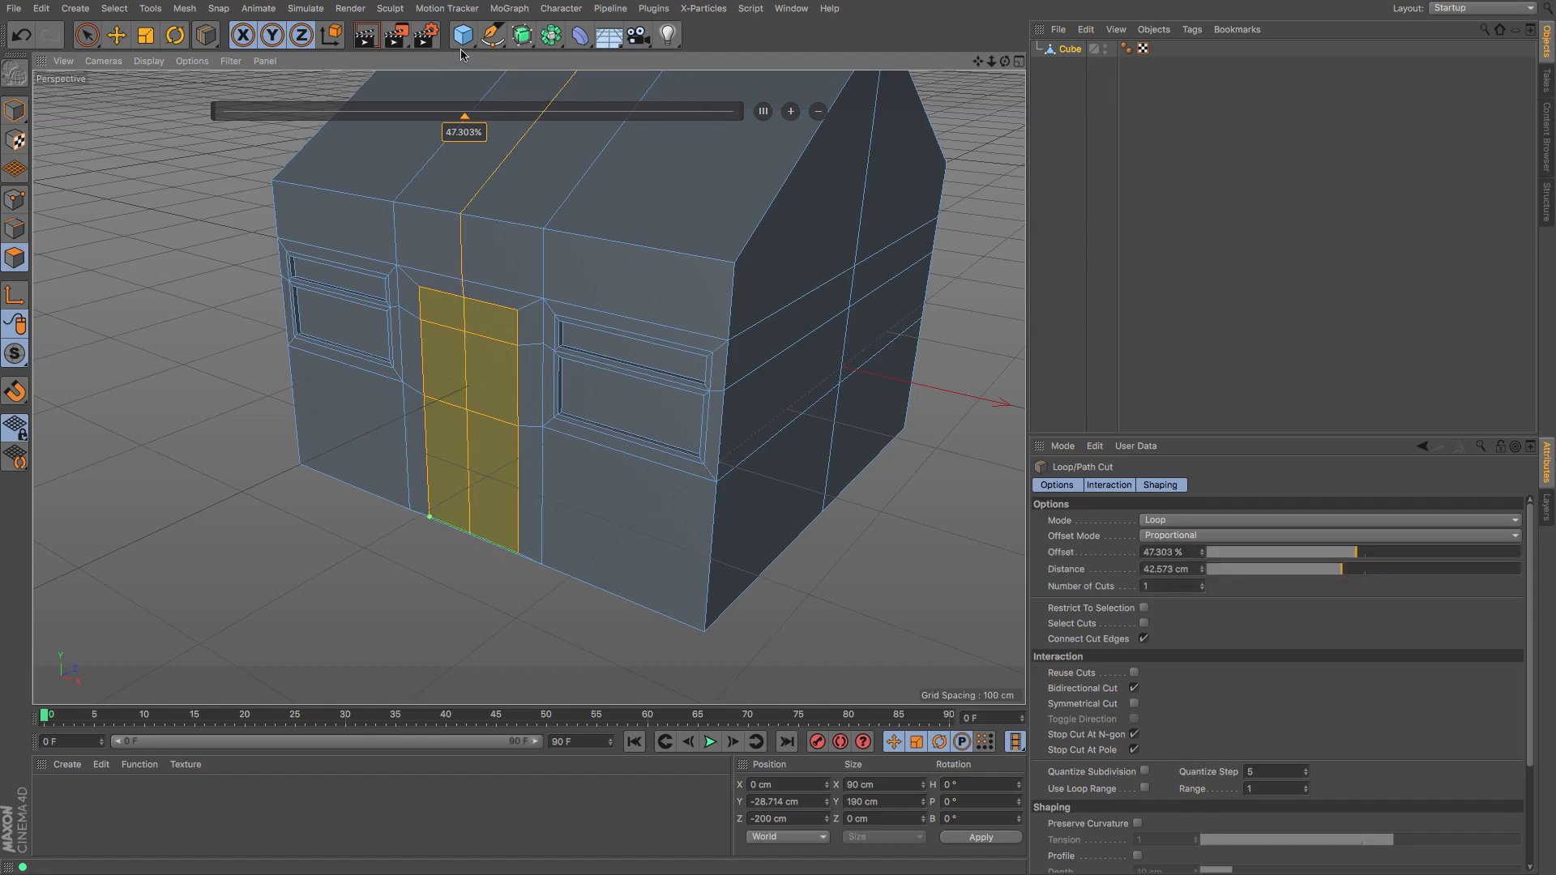
drag(466, 134, 471, 136)
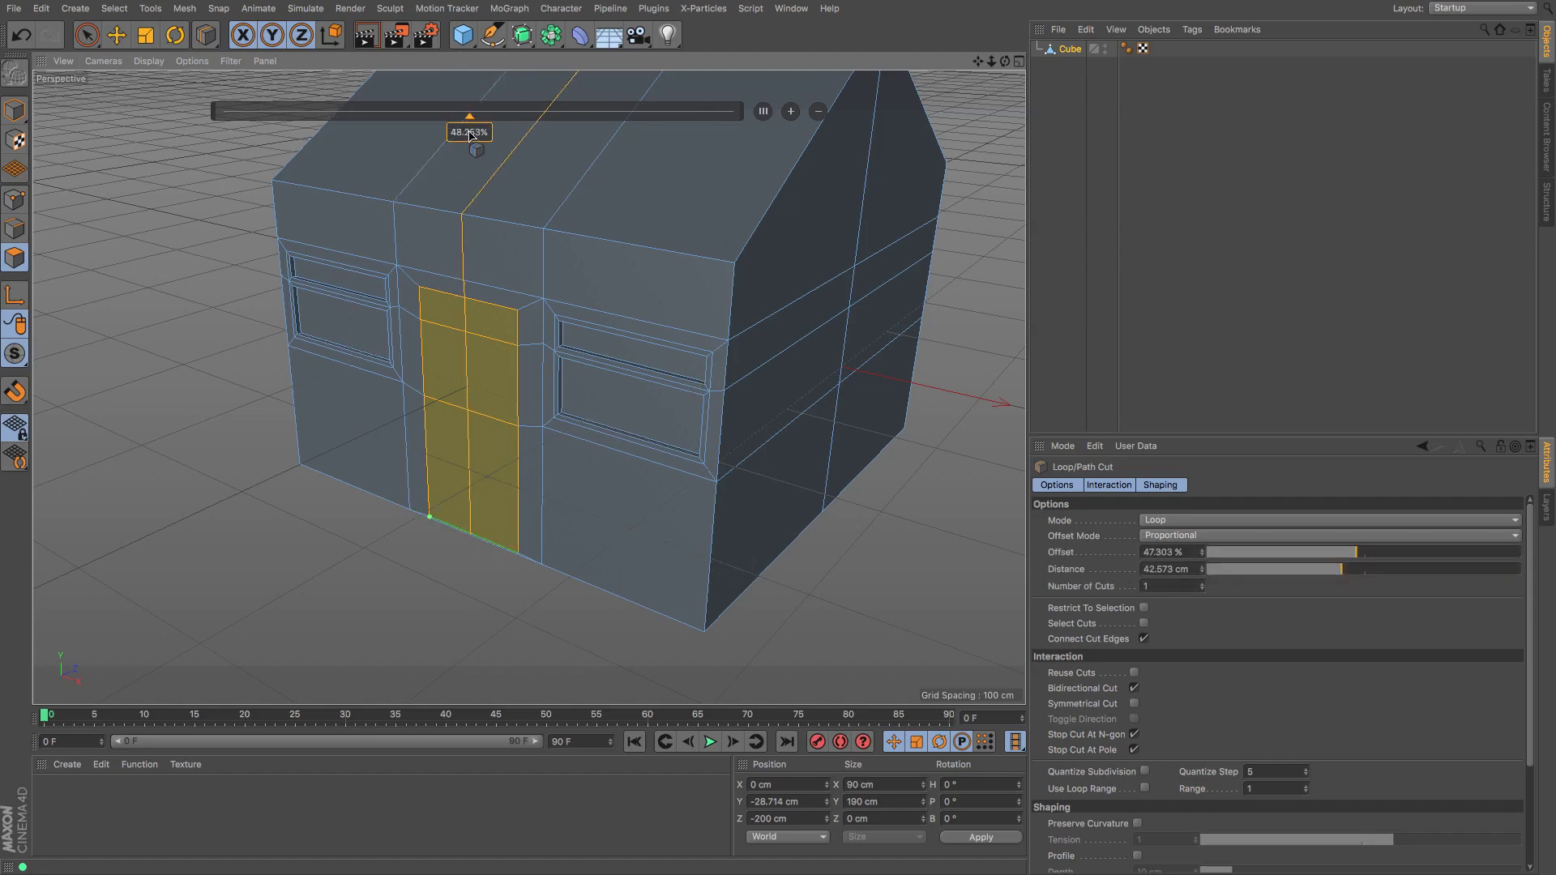
double_click(470, 134)
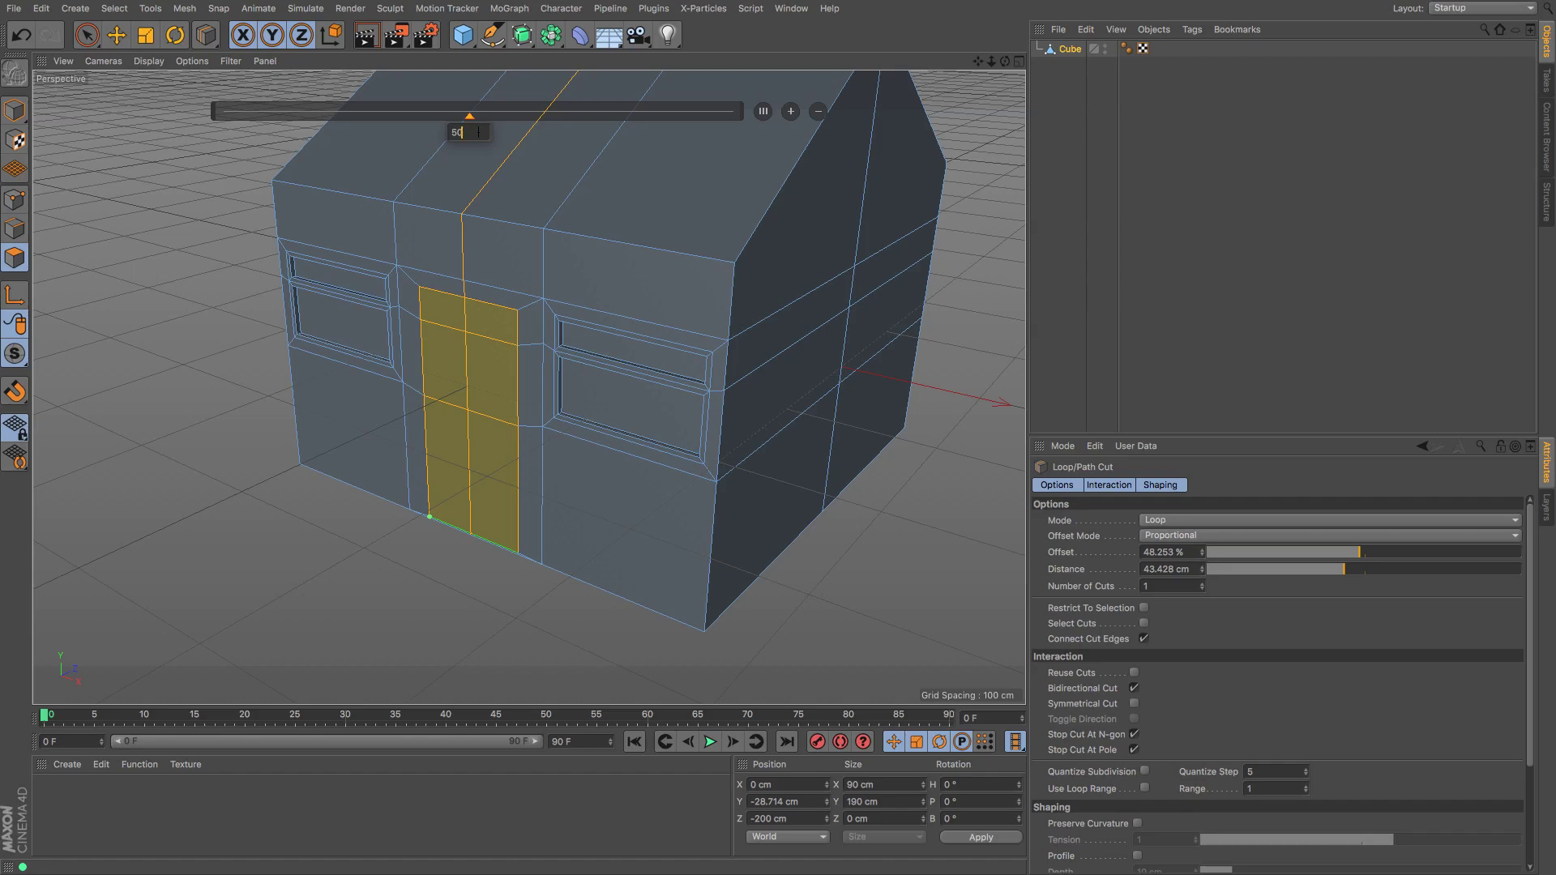
key(Return)
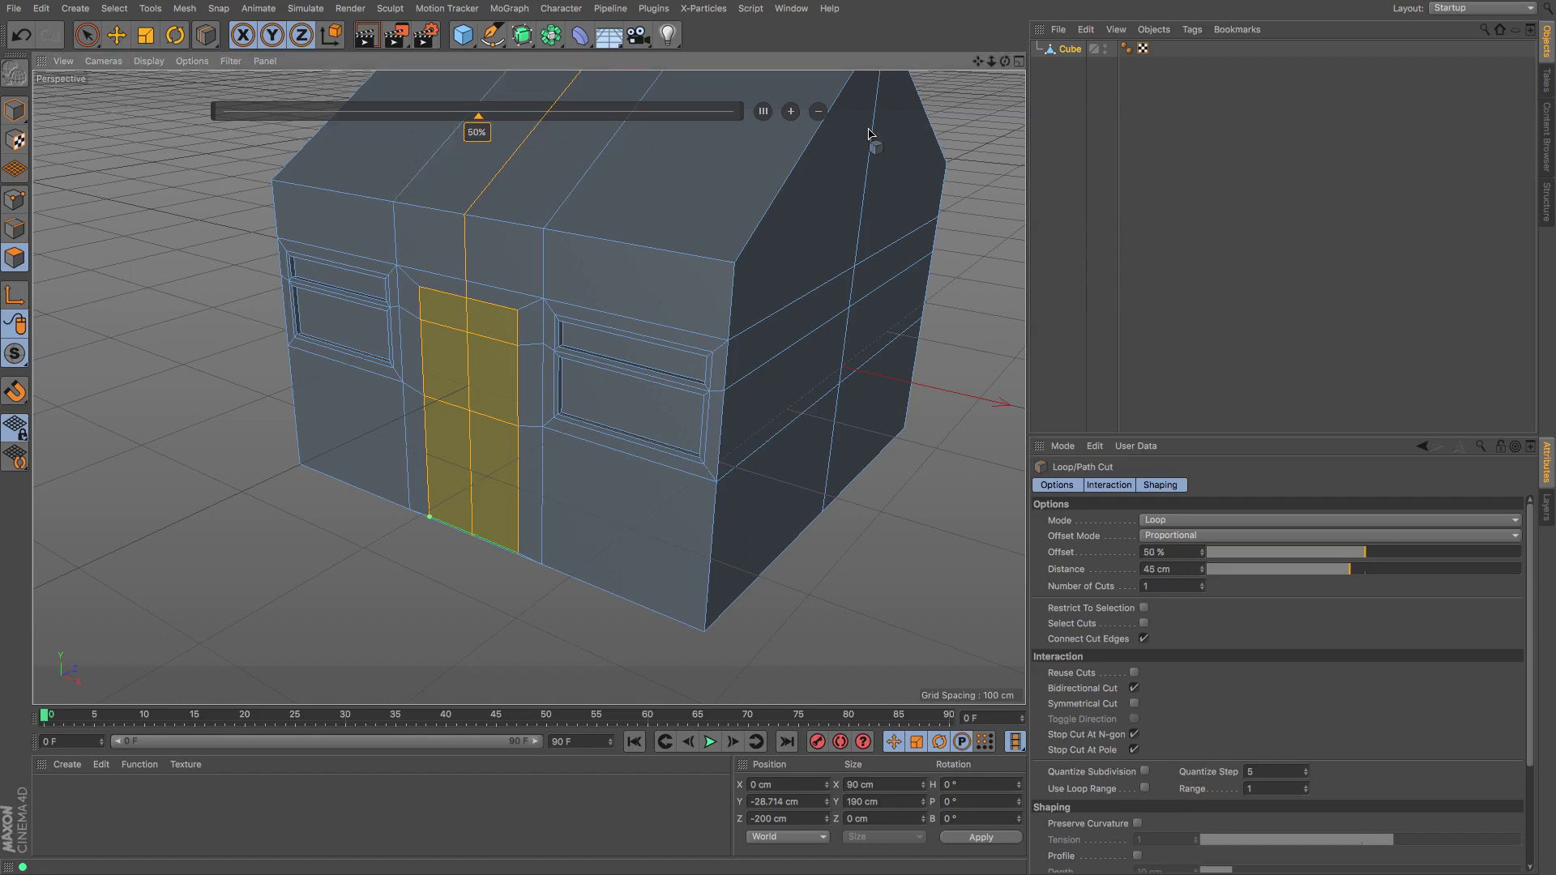
Step: Select both edges of the door's upper horizontal division and lower them to a Y position of about 26.7 cm
drag(1005, 62, 528, 386)
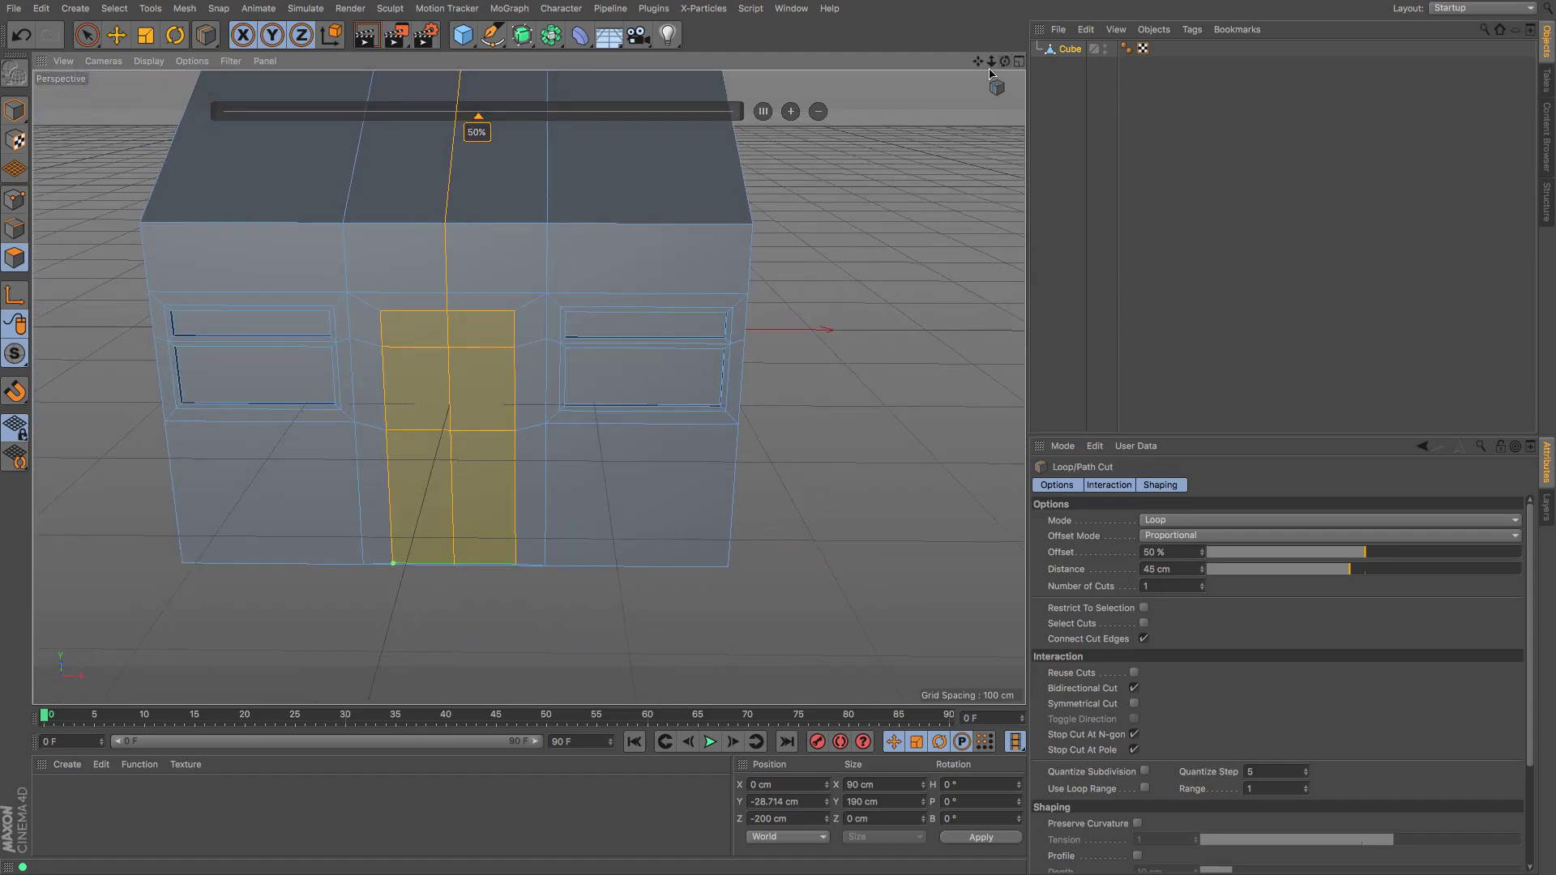
click(15, 229)
click(116, 35)
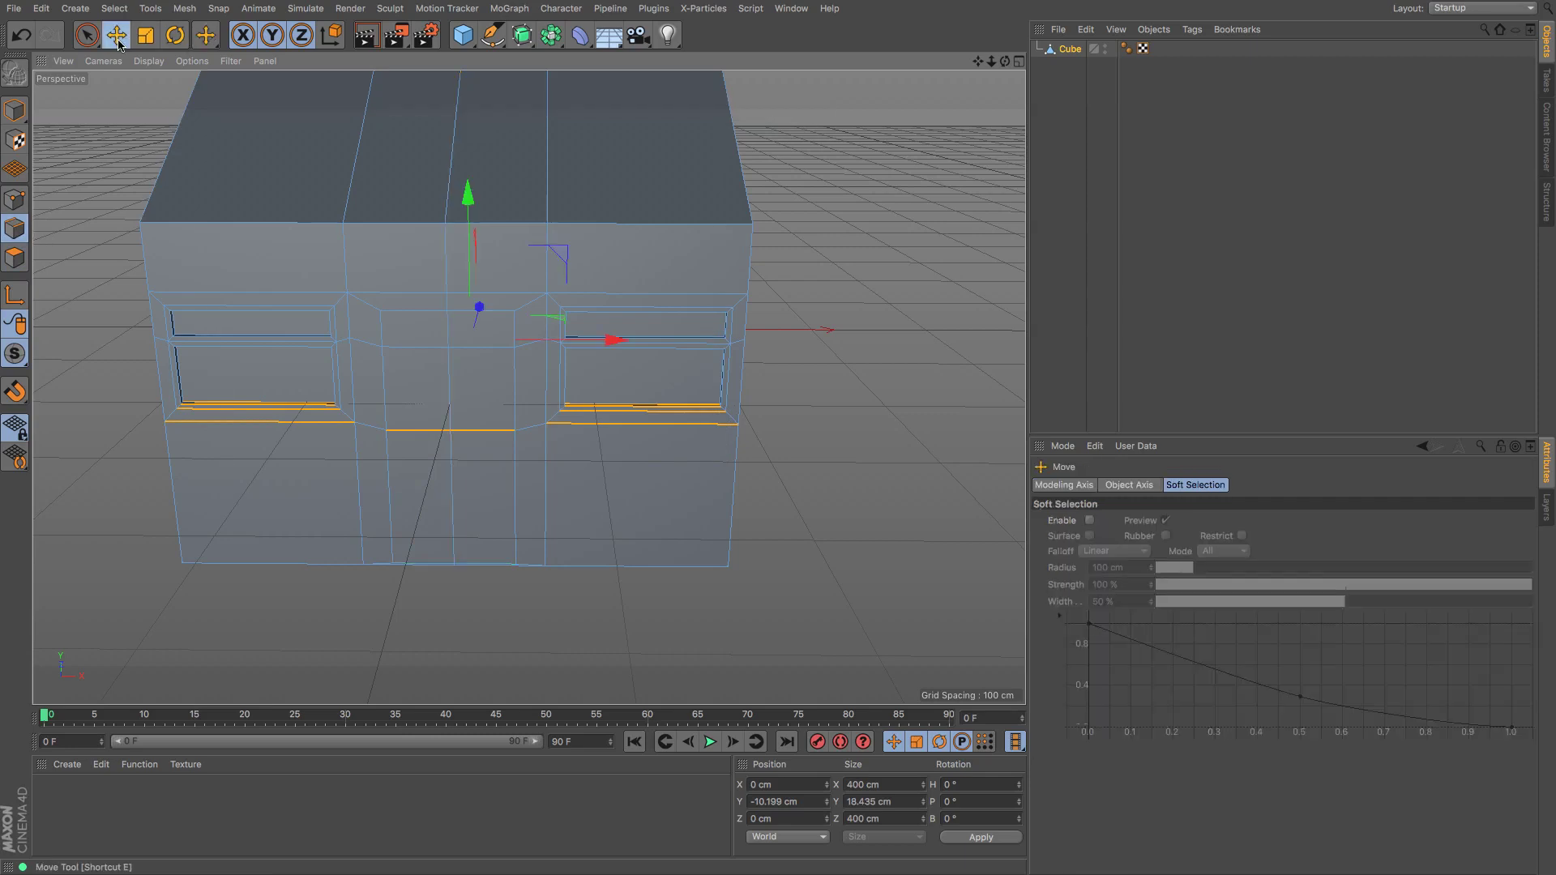
click(413, 348)
scroll(478, 348, up, 8)
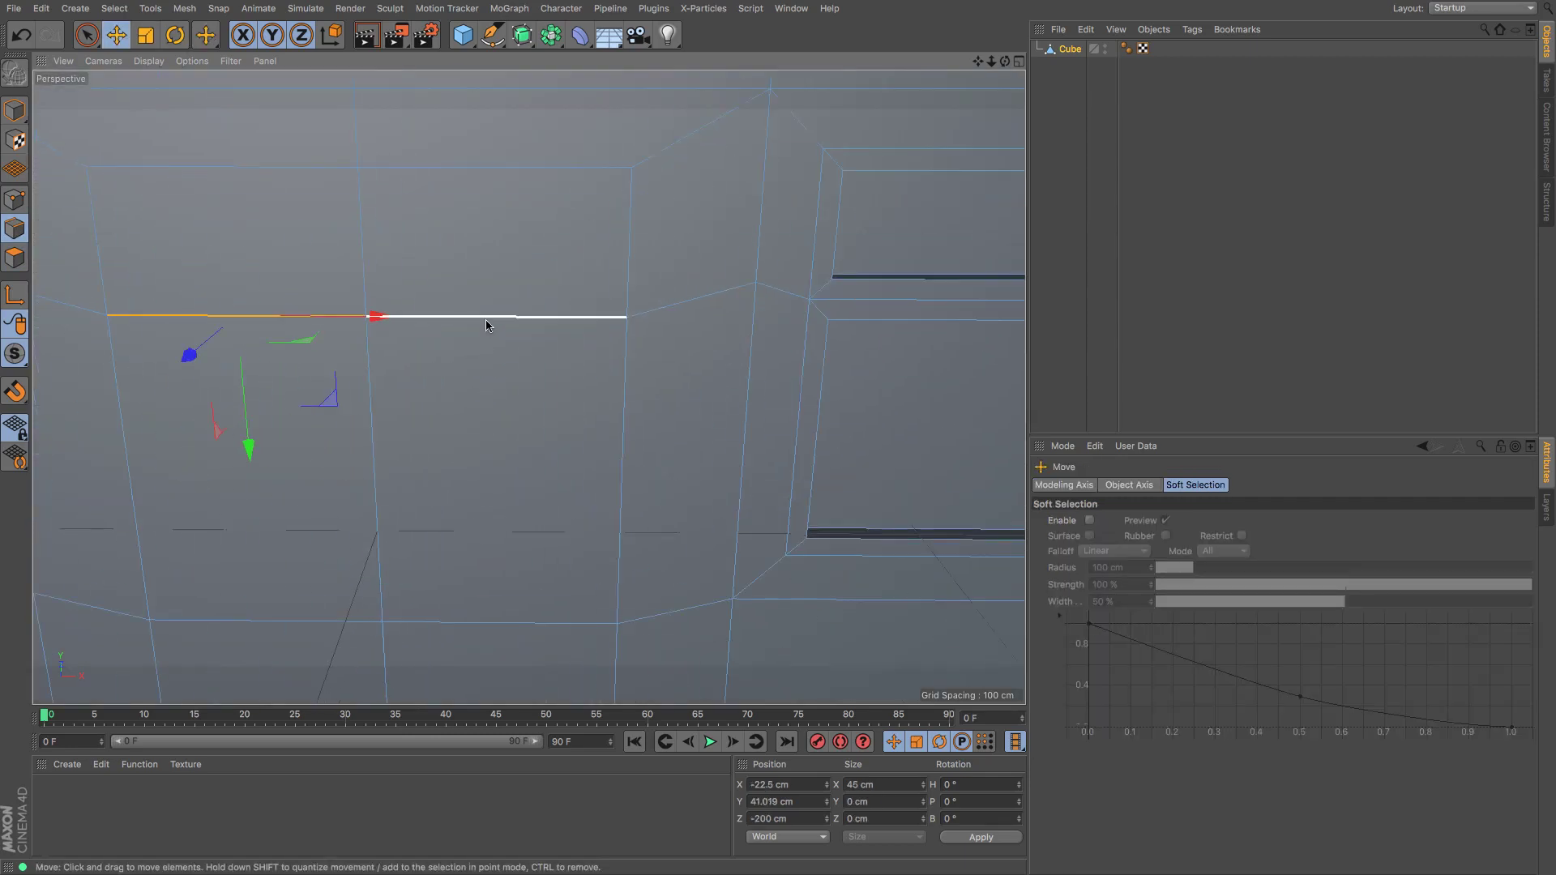
shift+click(485, 319)
scroll(486, 326, down, 4)
drag(417, 183, 417, 232)
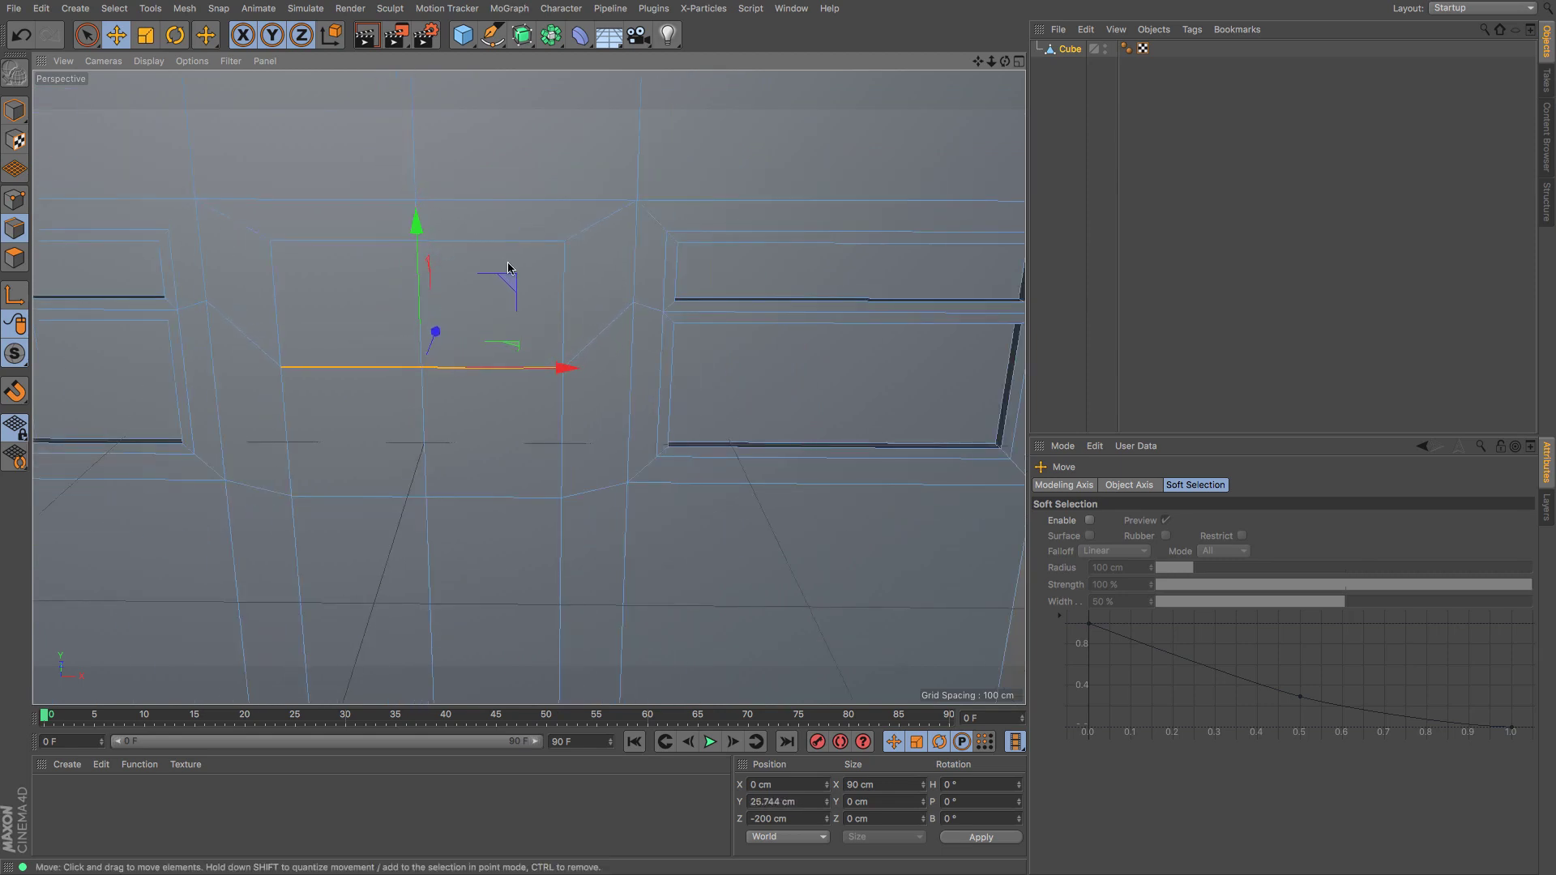
Step: Select both edges of the door's lower horizontal division and lower them to a Y position of about -59.6 cm
scroll(508, 268, down, 2)
click(504, 447)
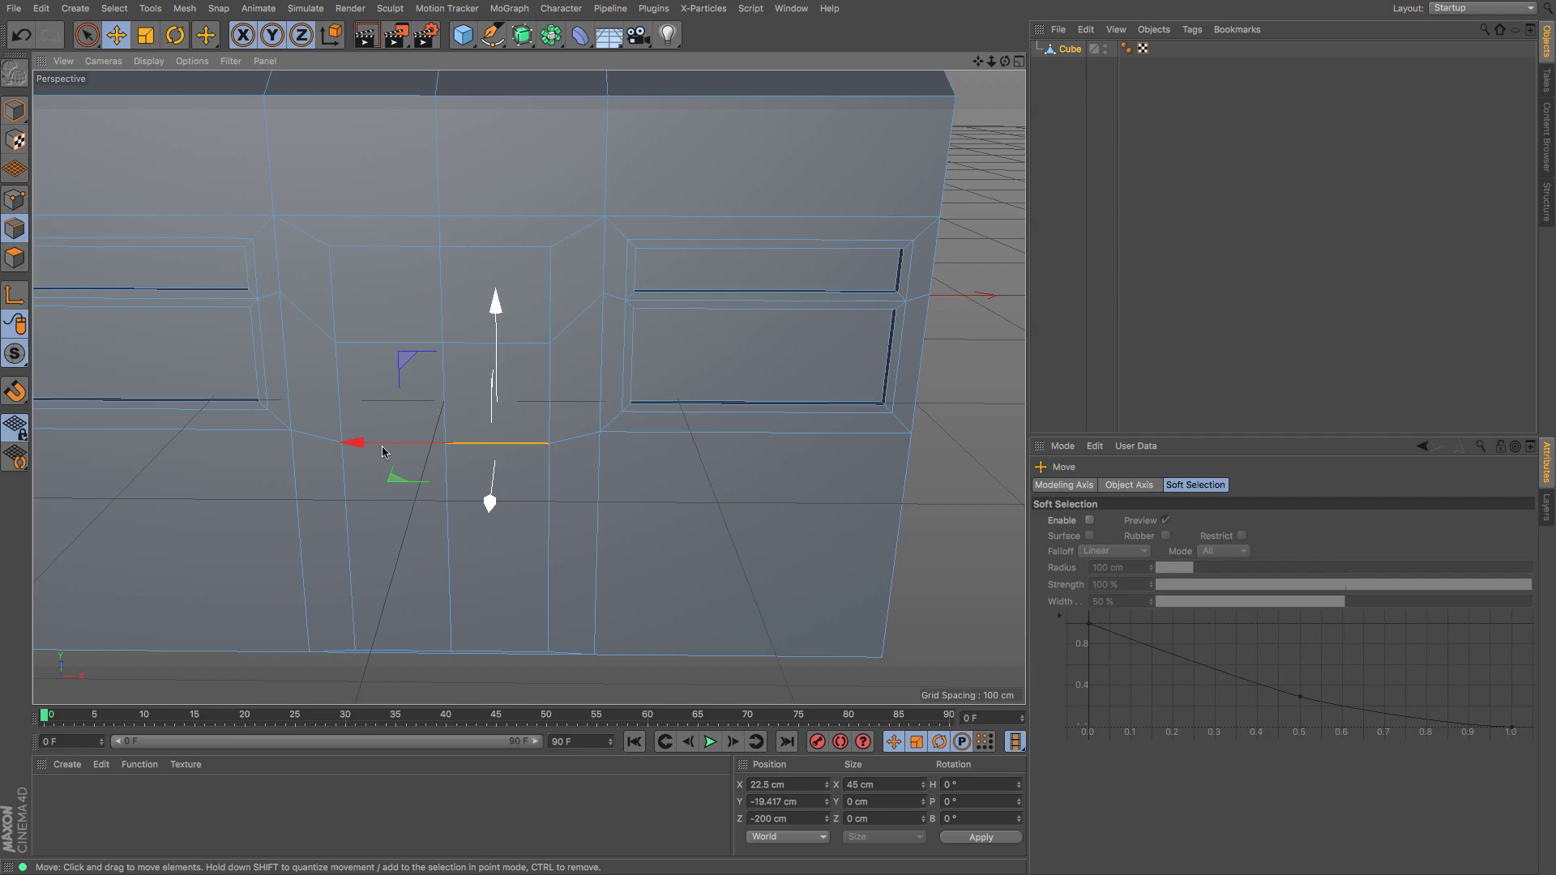
click(349, 474)
click(95, 36)
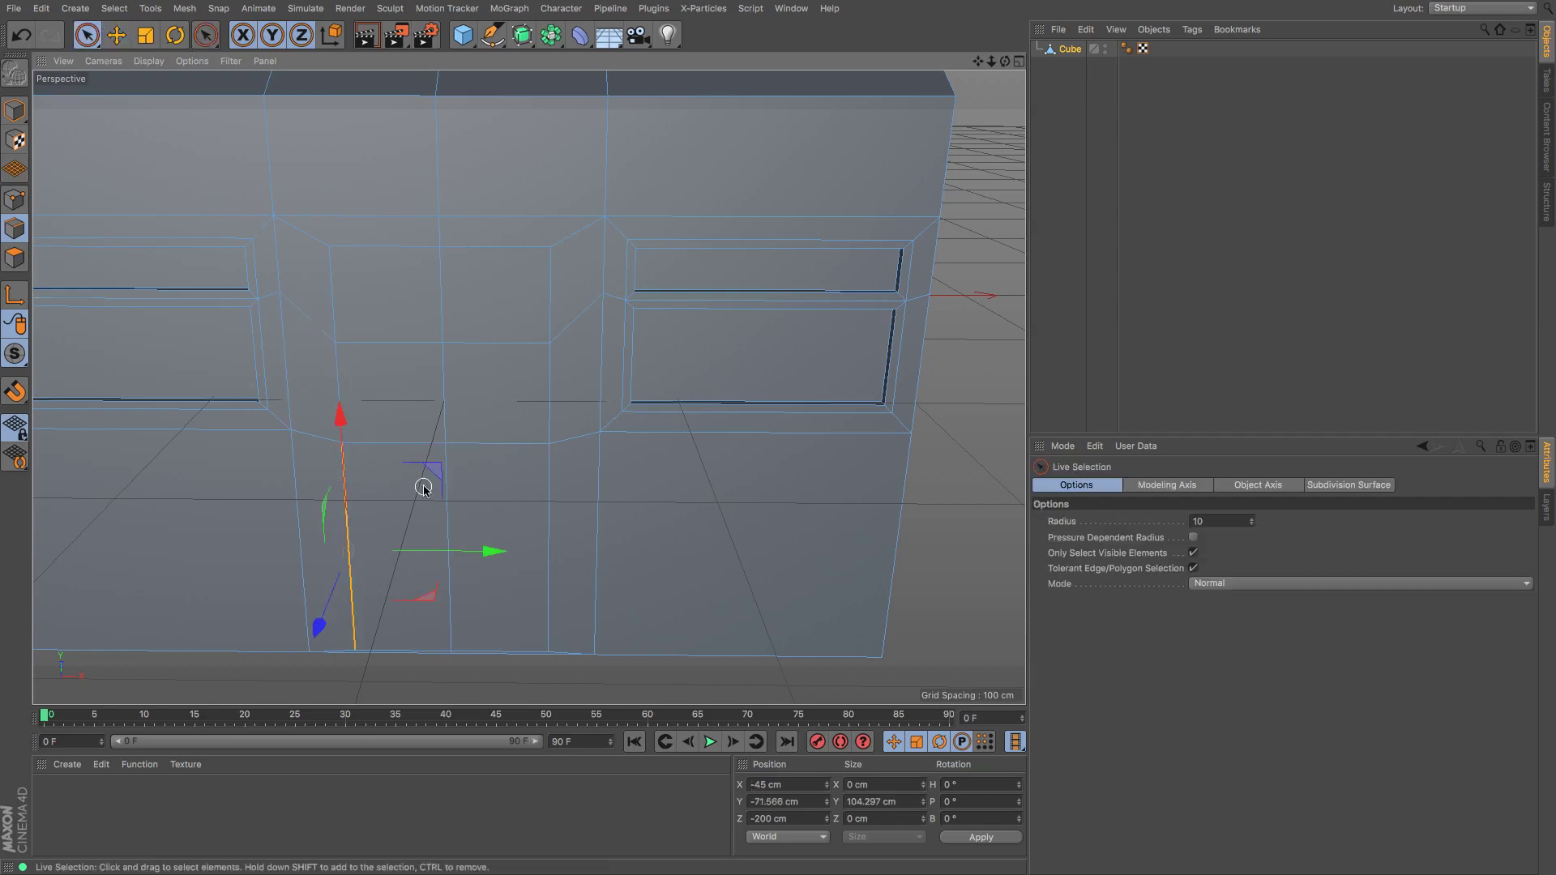
click(413, 442)
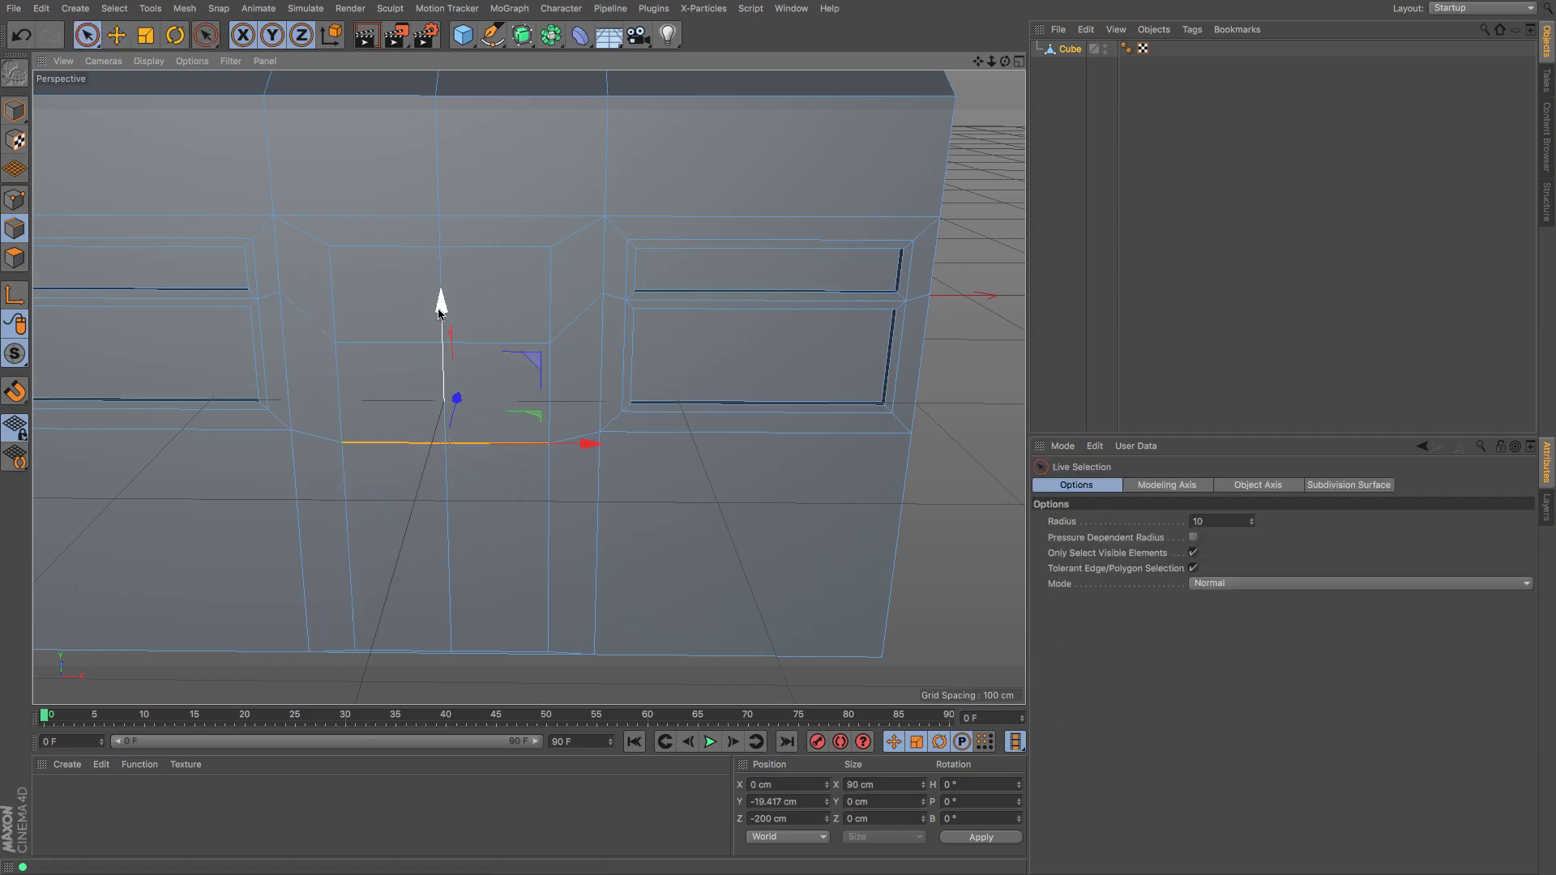
drag(442, 312, 442, 391)
Step: Add a loop cut around the outside of the door at an offset of about 28% to outline the door frame
mouse_move(1005, 62)
mouse_down()
mouse_move(920, 85)
mouse_move(1005, 70)
mouse_up()
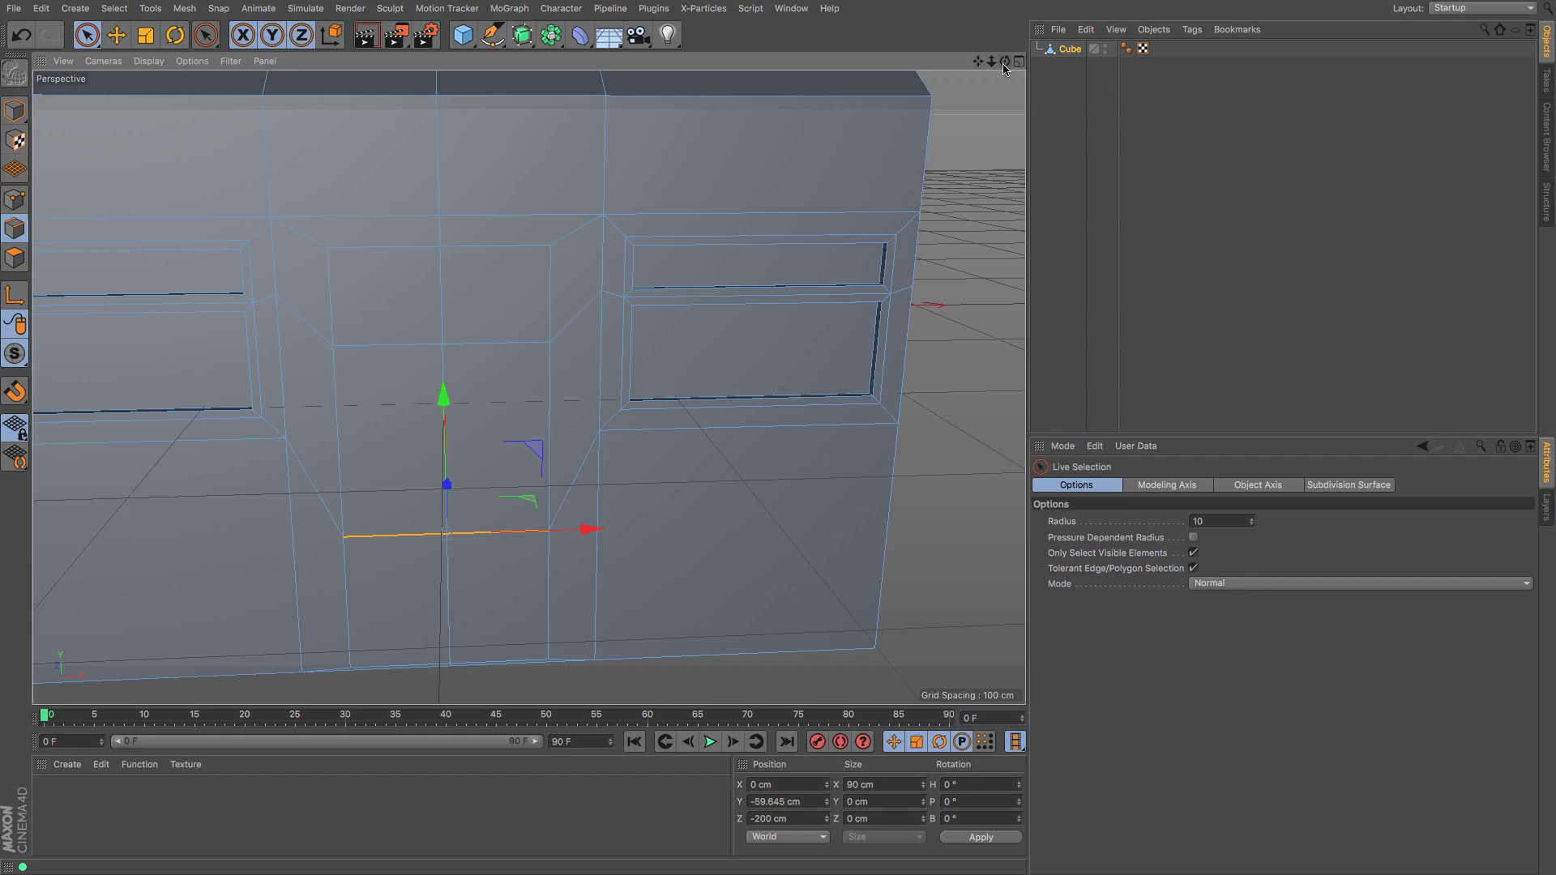
right_click(1001, 79)
click(1046, 299)
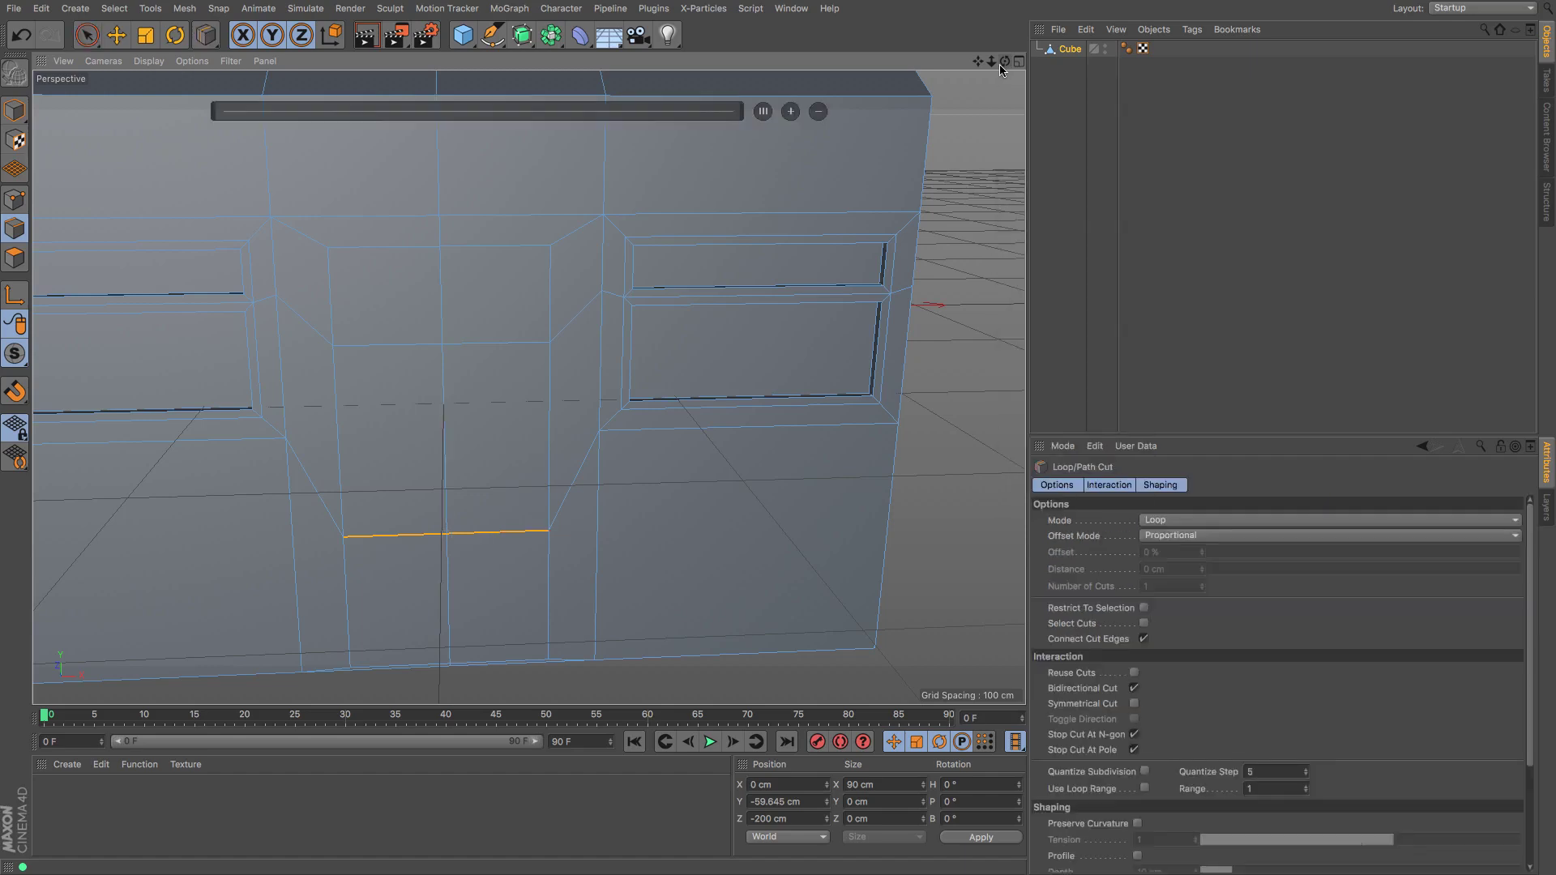
click(568, 242)
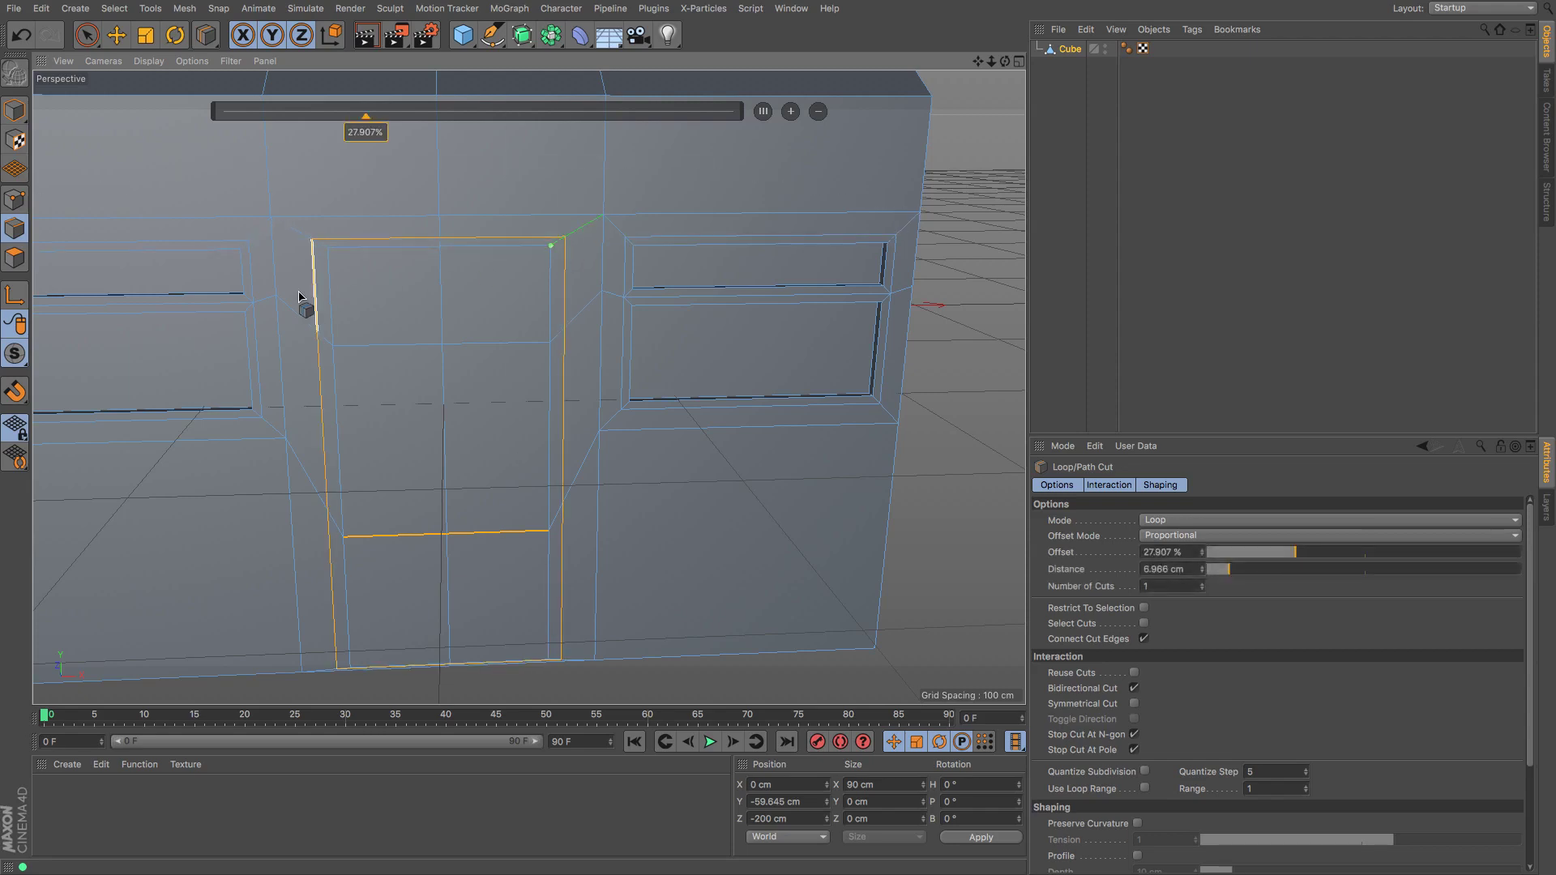
Step: Select all the narrow door-frame polygons along both sides and across the top of the door
click(15, 257)
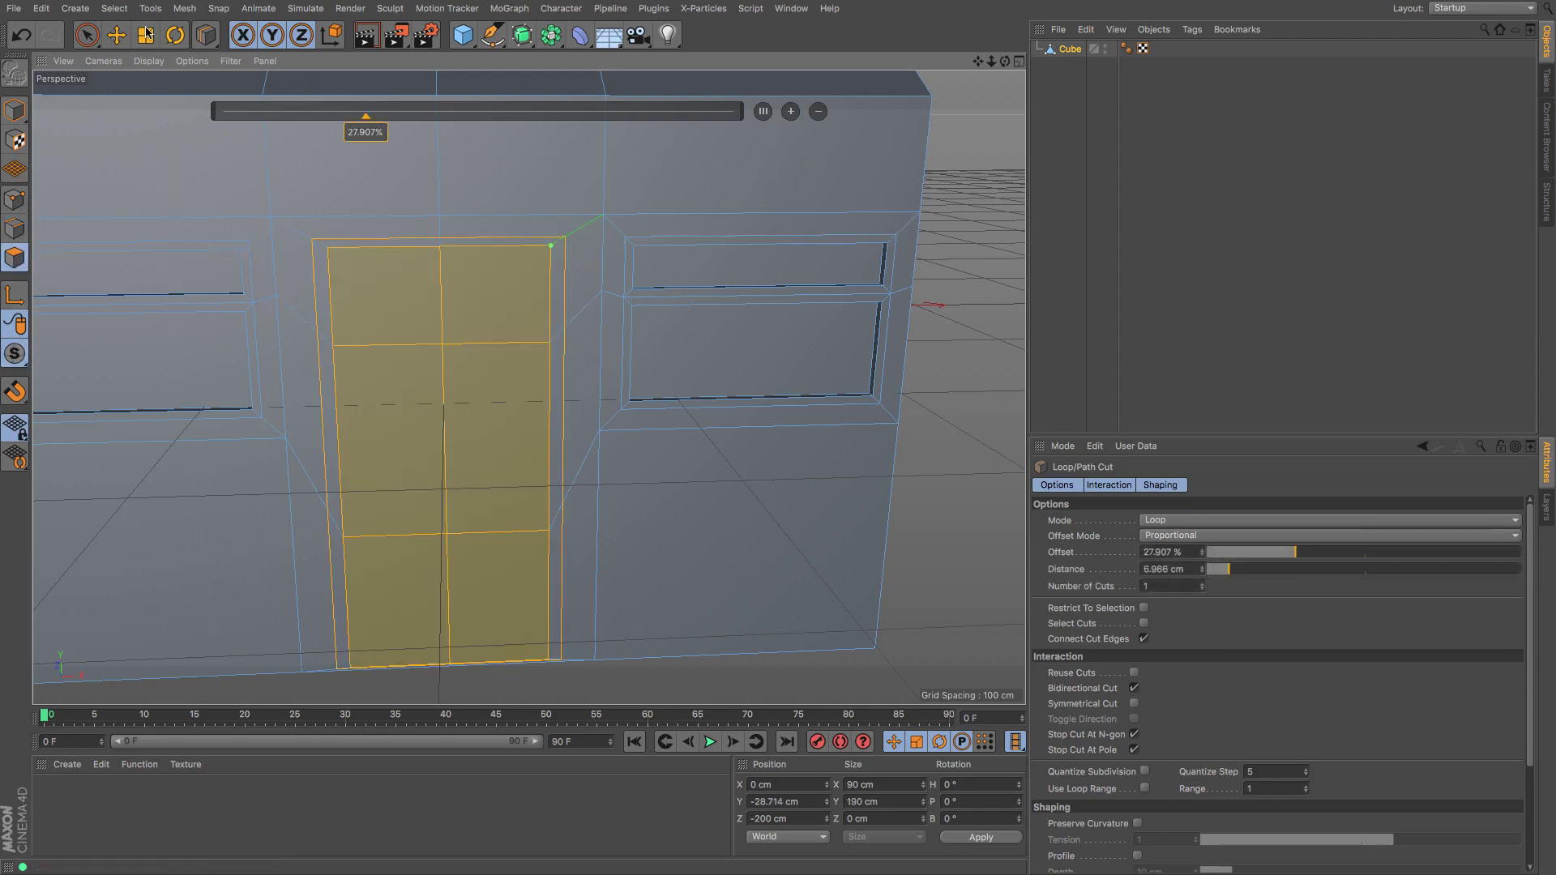
click(116, 35)
click(323, 316)
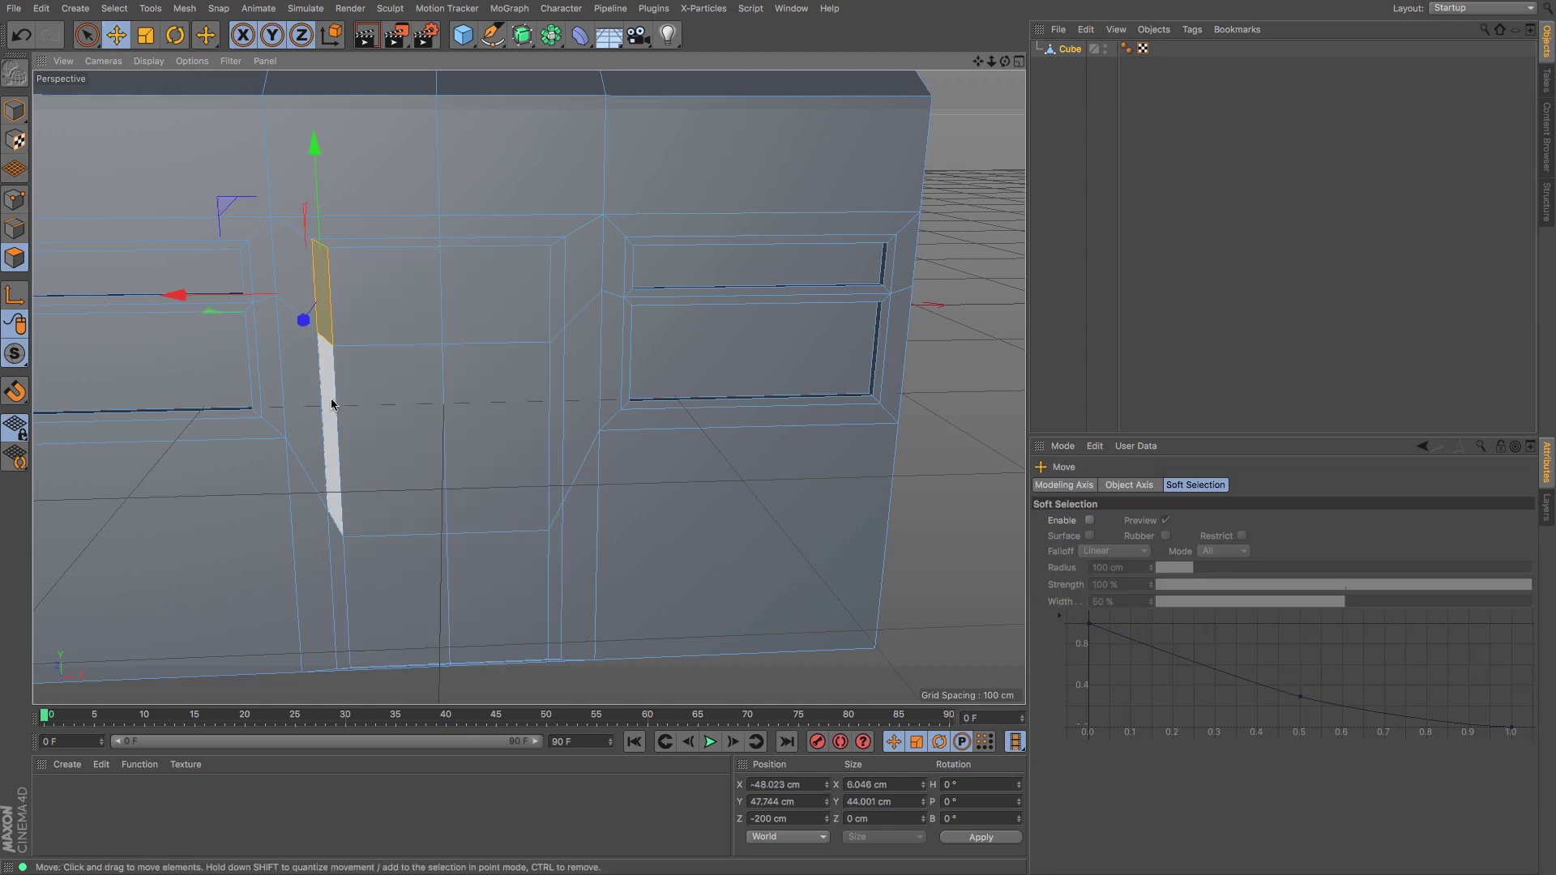
shift+click(331, 424)
shift+click(336, 600)
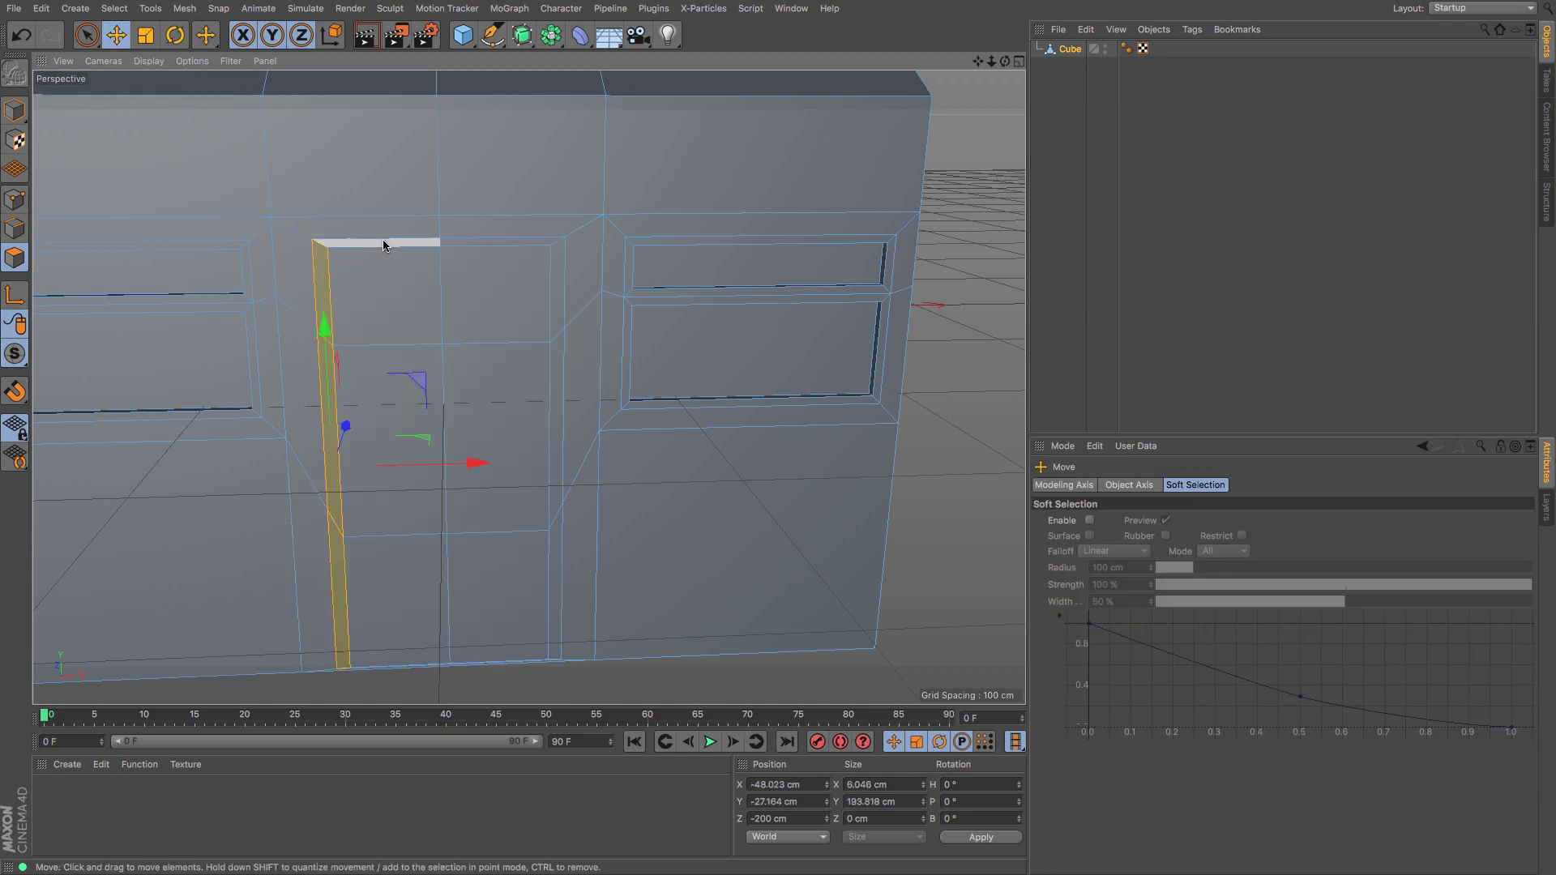
shift+click(384, 245)
shift+click(495, 242)
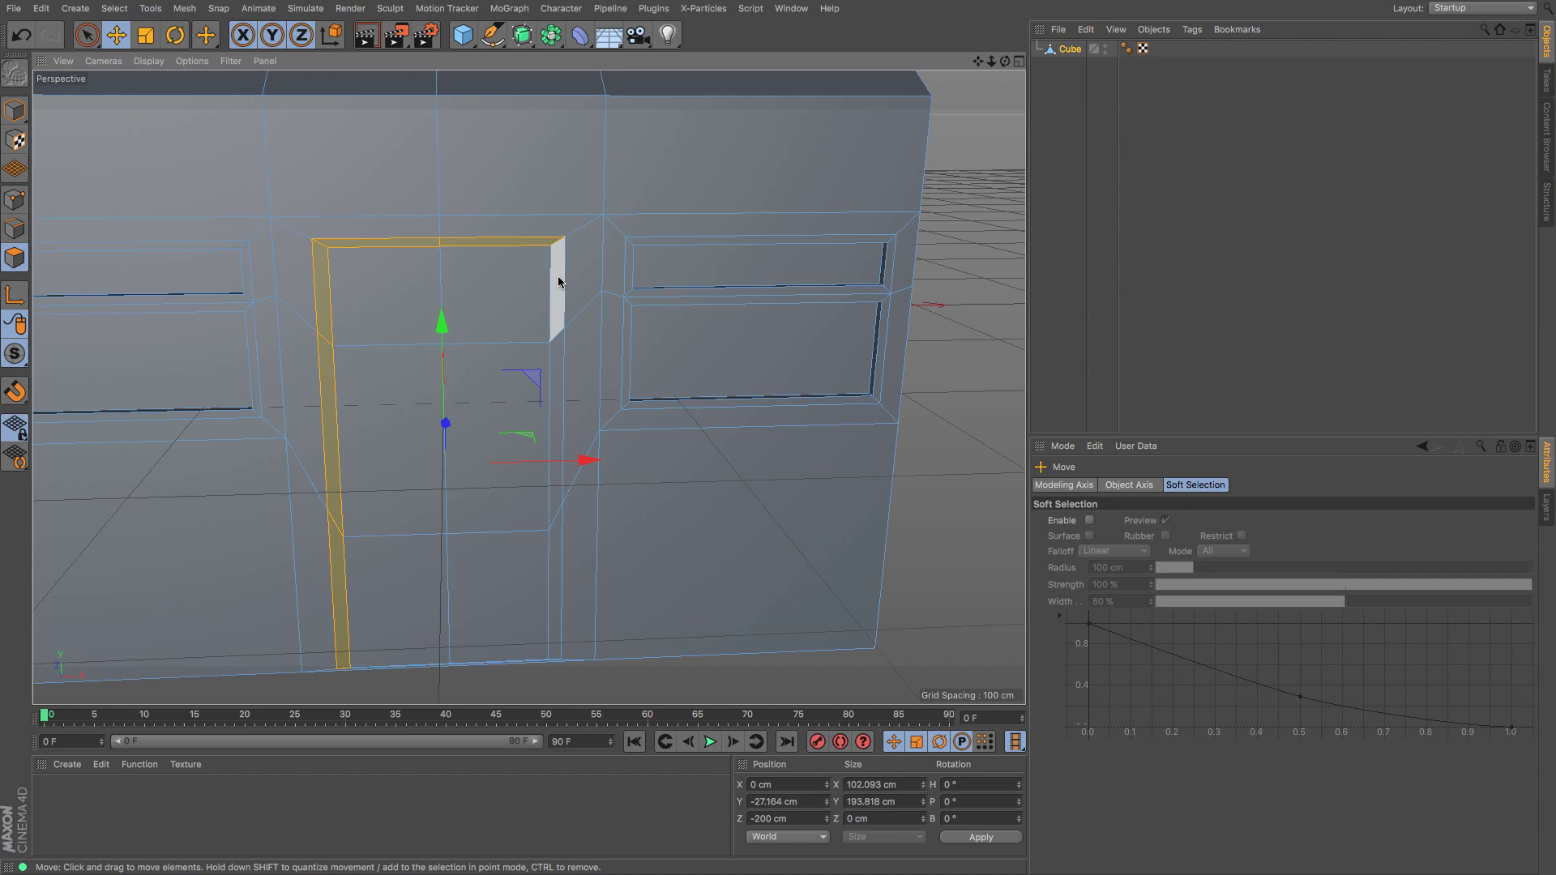
shift+click(558, 320)
shift+click(561, 367)
shift+click(558, 622)
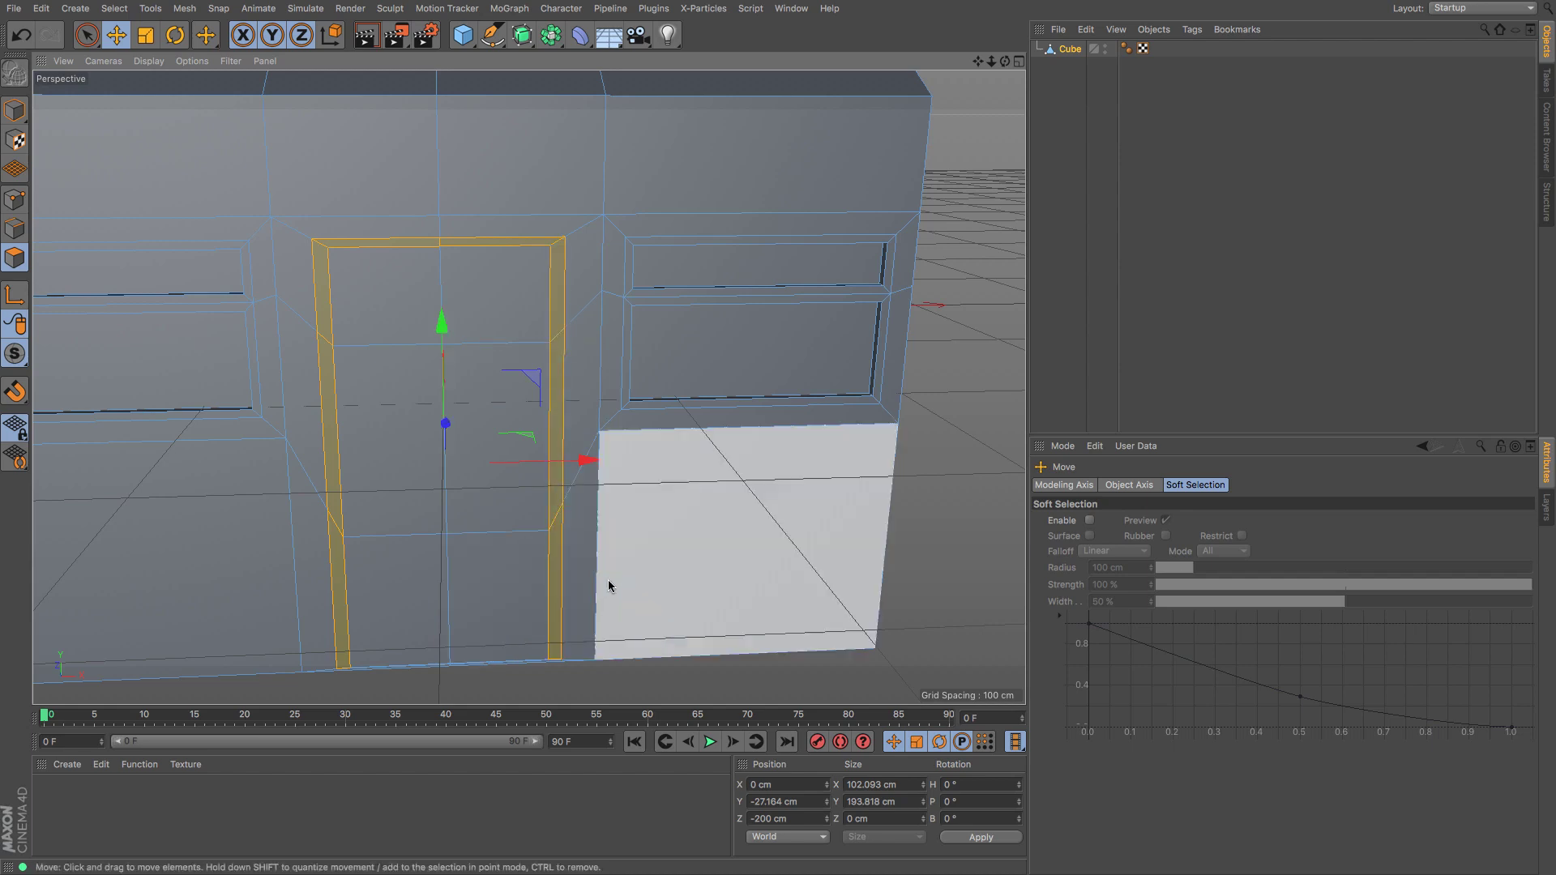
Step: Try to extrude the door-frame polygons outward by about 4.7 cm and undo the extrusion
key(m)
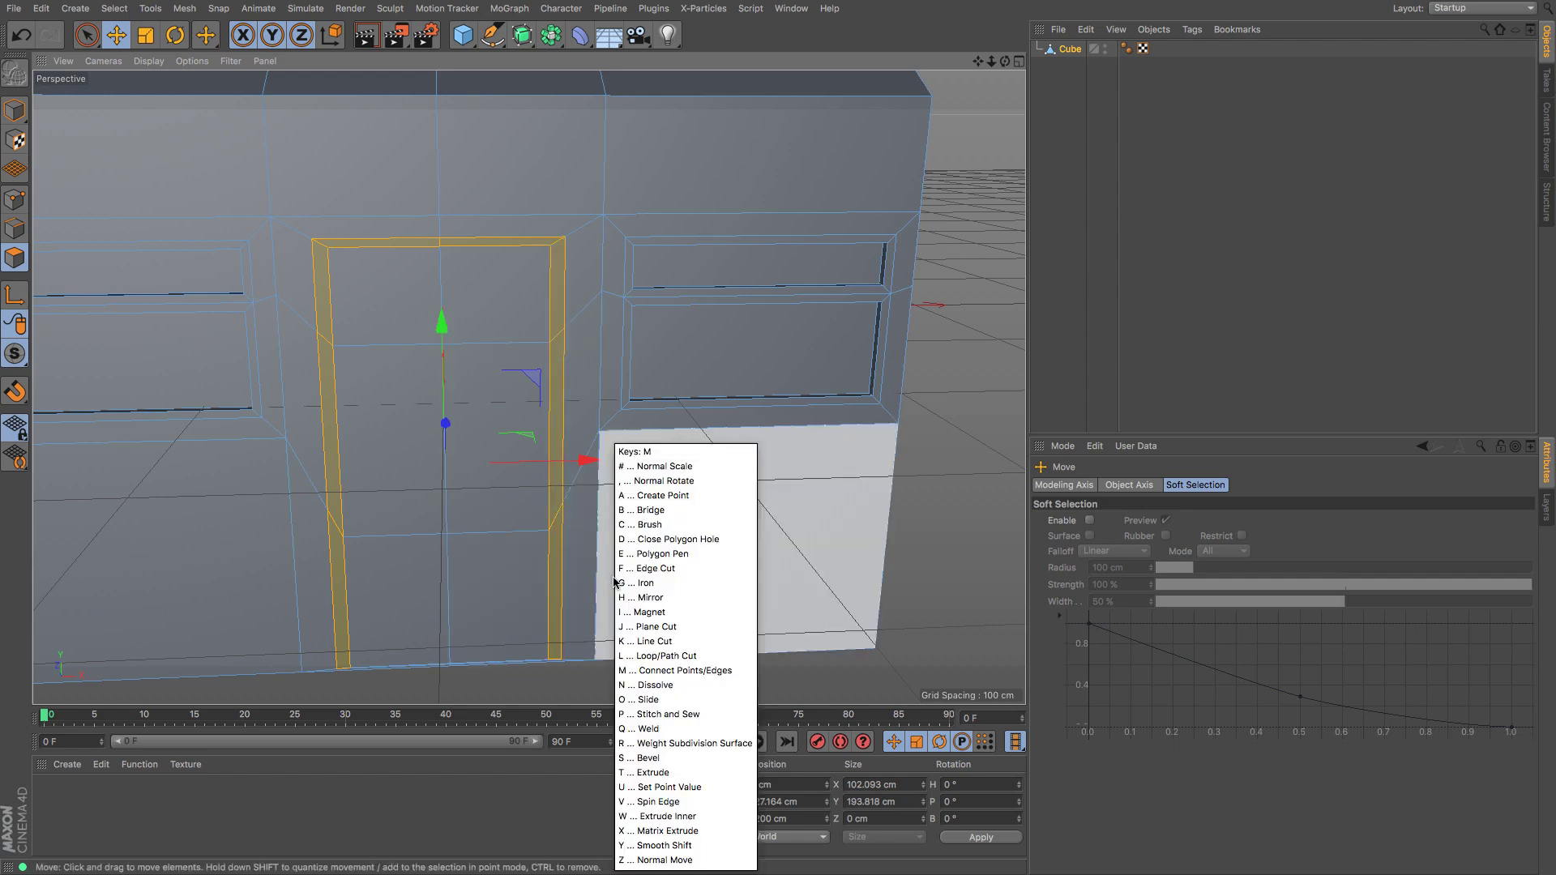
key(t)
drag(614, 578, 644, 579)
drag(445, 467, 442, 467)
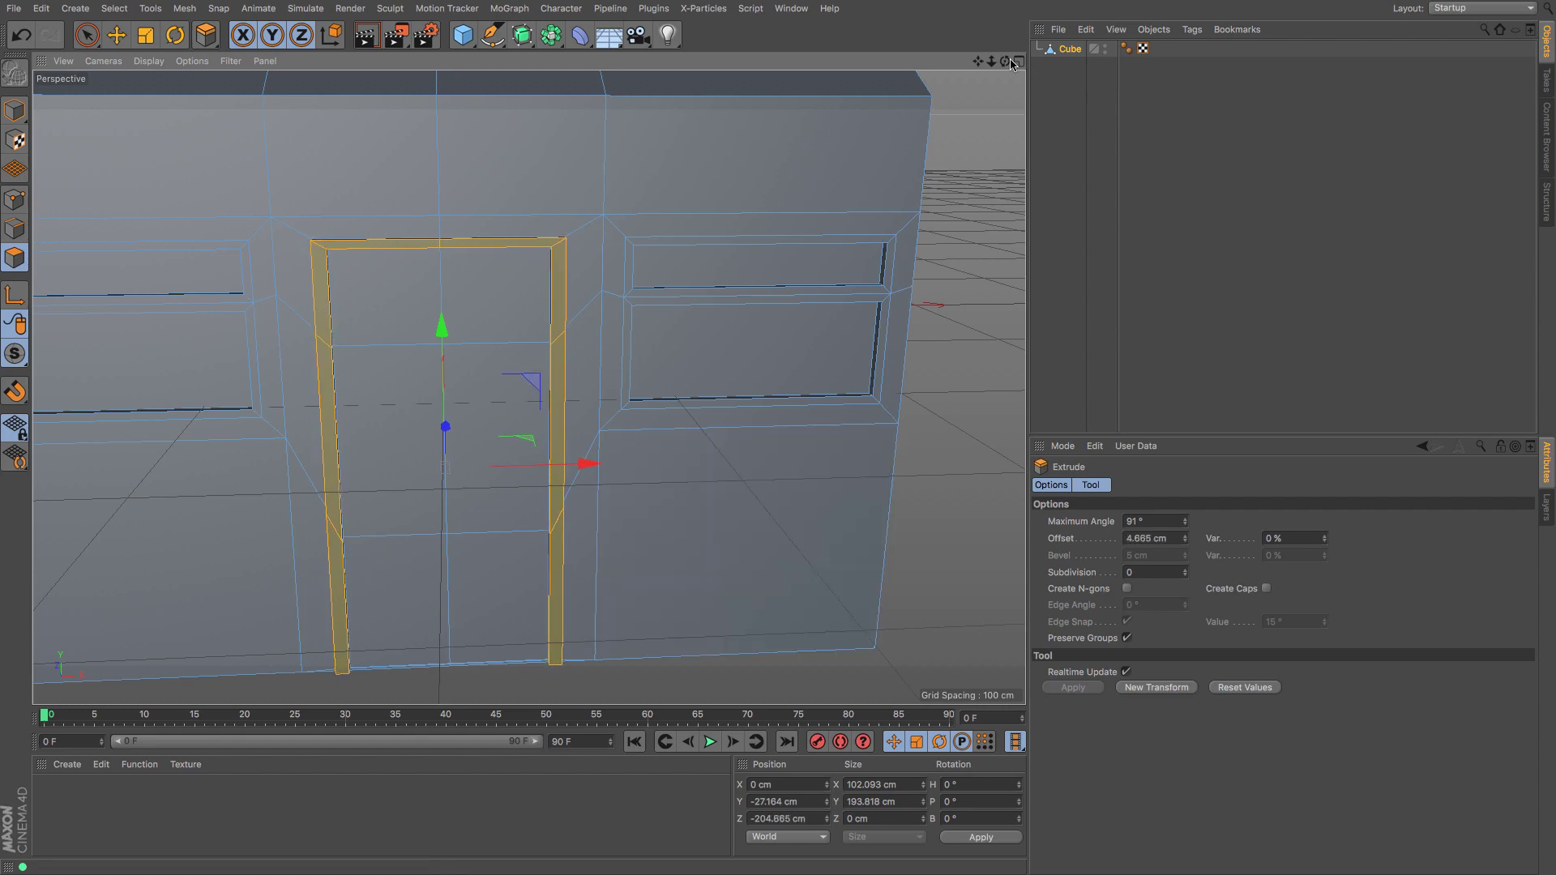
drag(1005, 61, 528, 387)
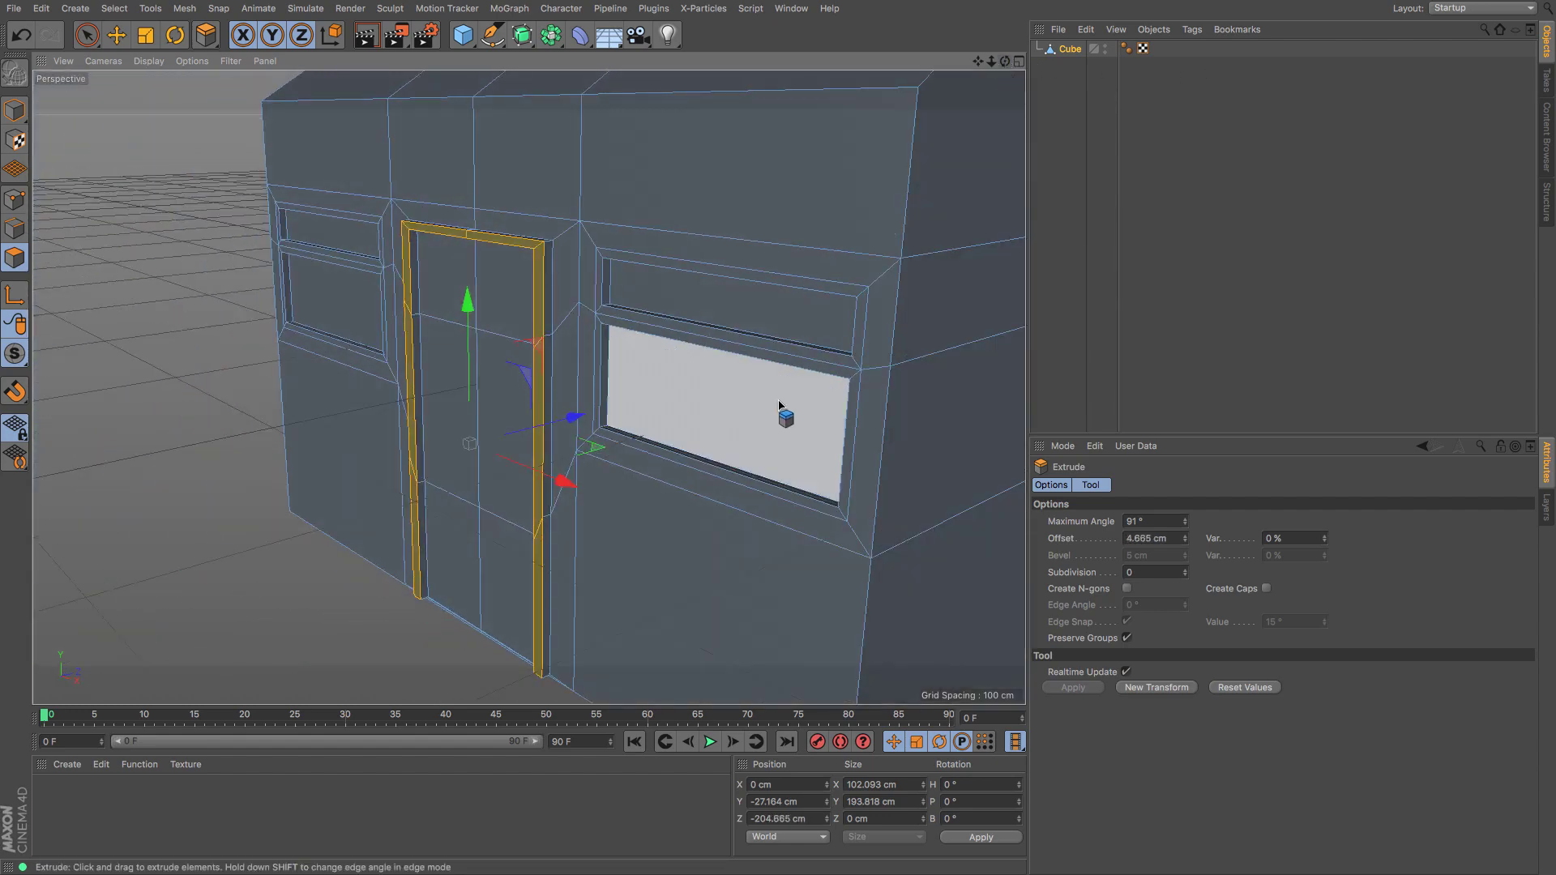
key(ctrl+z)
Step: Bevel the door-frame polygons with an offset and extrusion of about 0.9 cm, keeping Preserve Groups enabled
key(m)
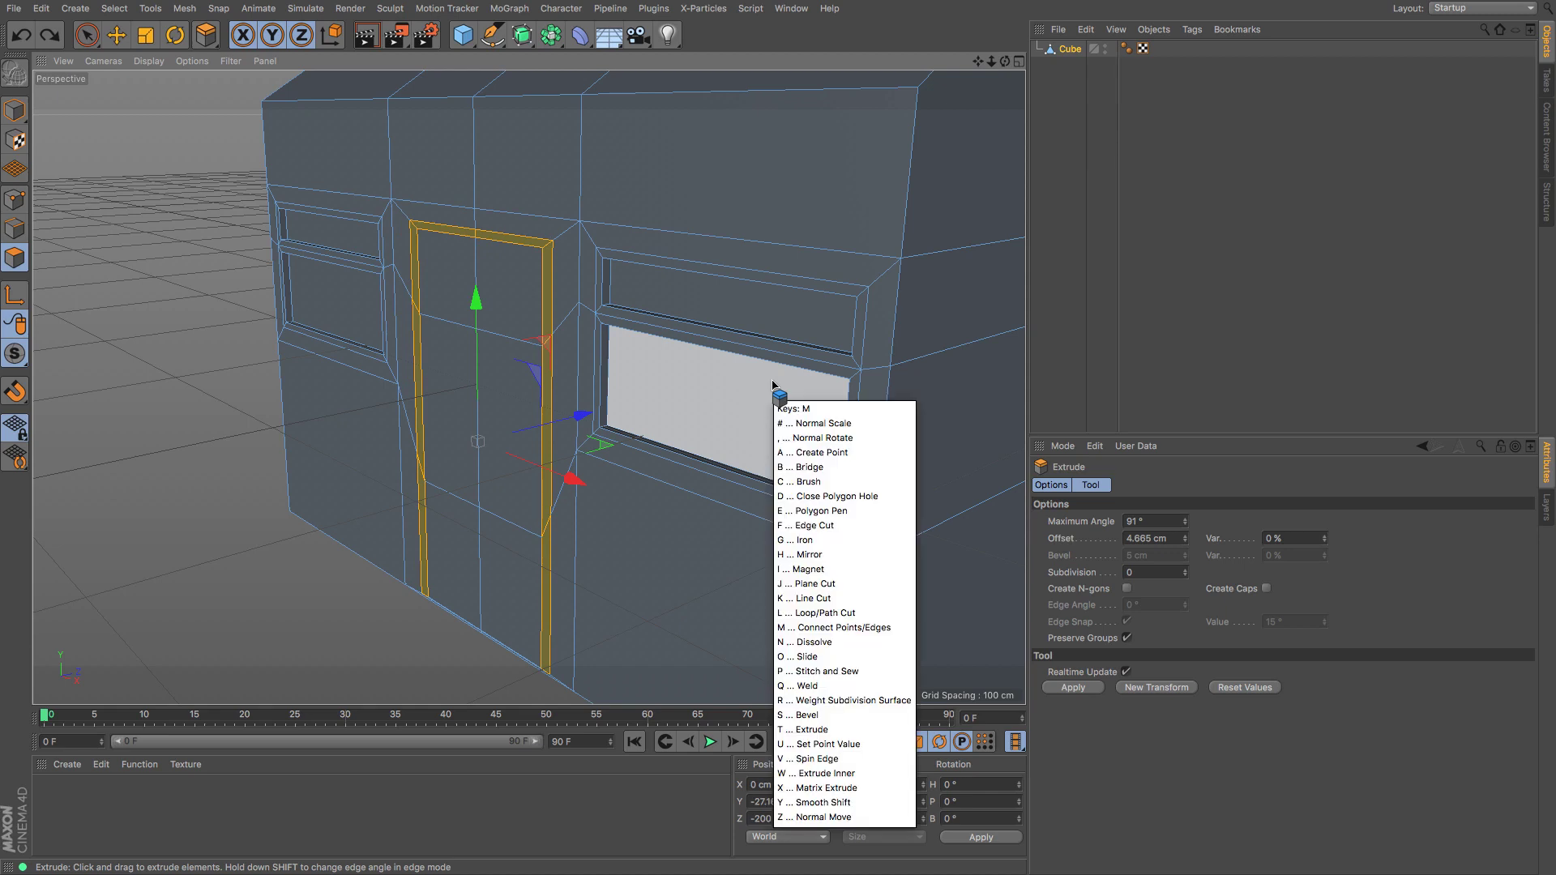
key(s)
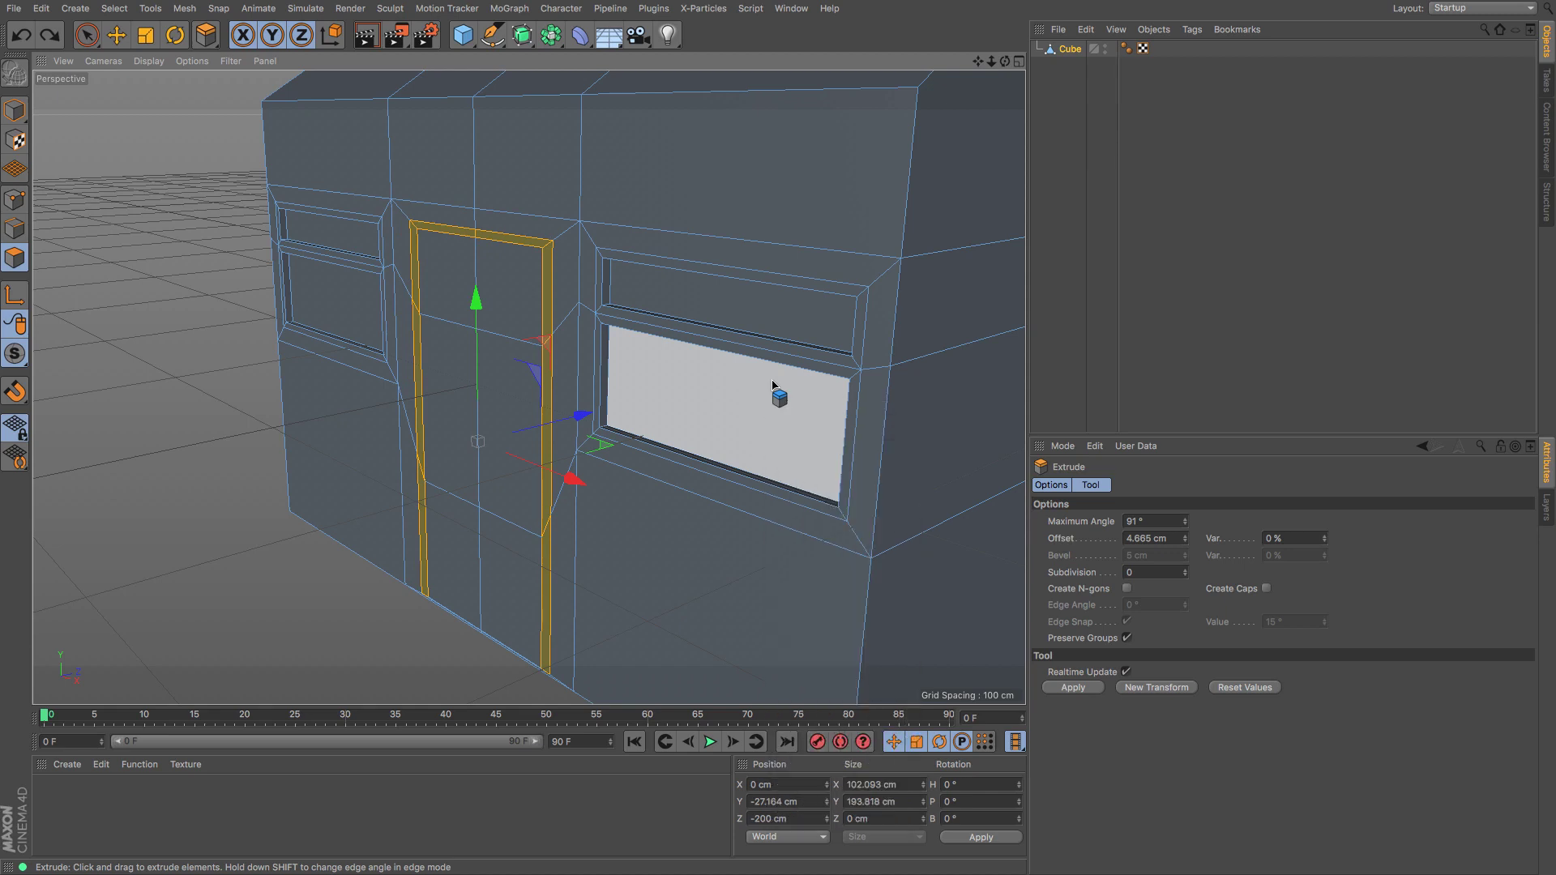
drag(772, 383, 784, 384)
Step: Select the six door panel polygons inside the frame
drag(1003, 64, 528, 387)
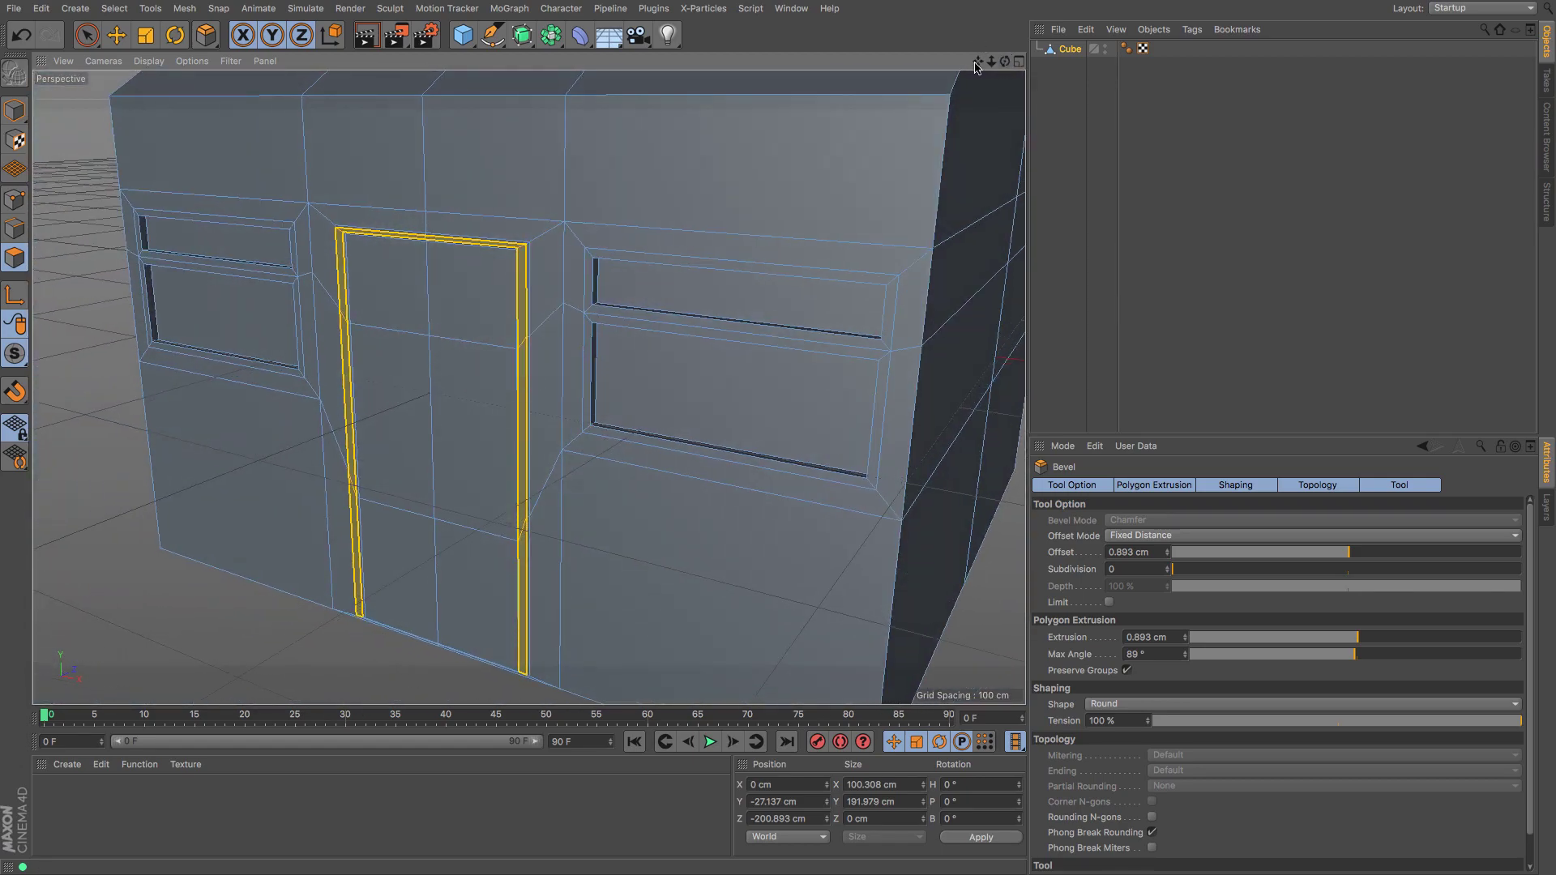
drag(975, 67, 983, 62)
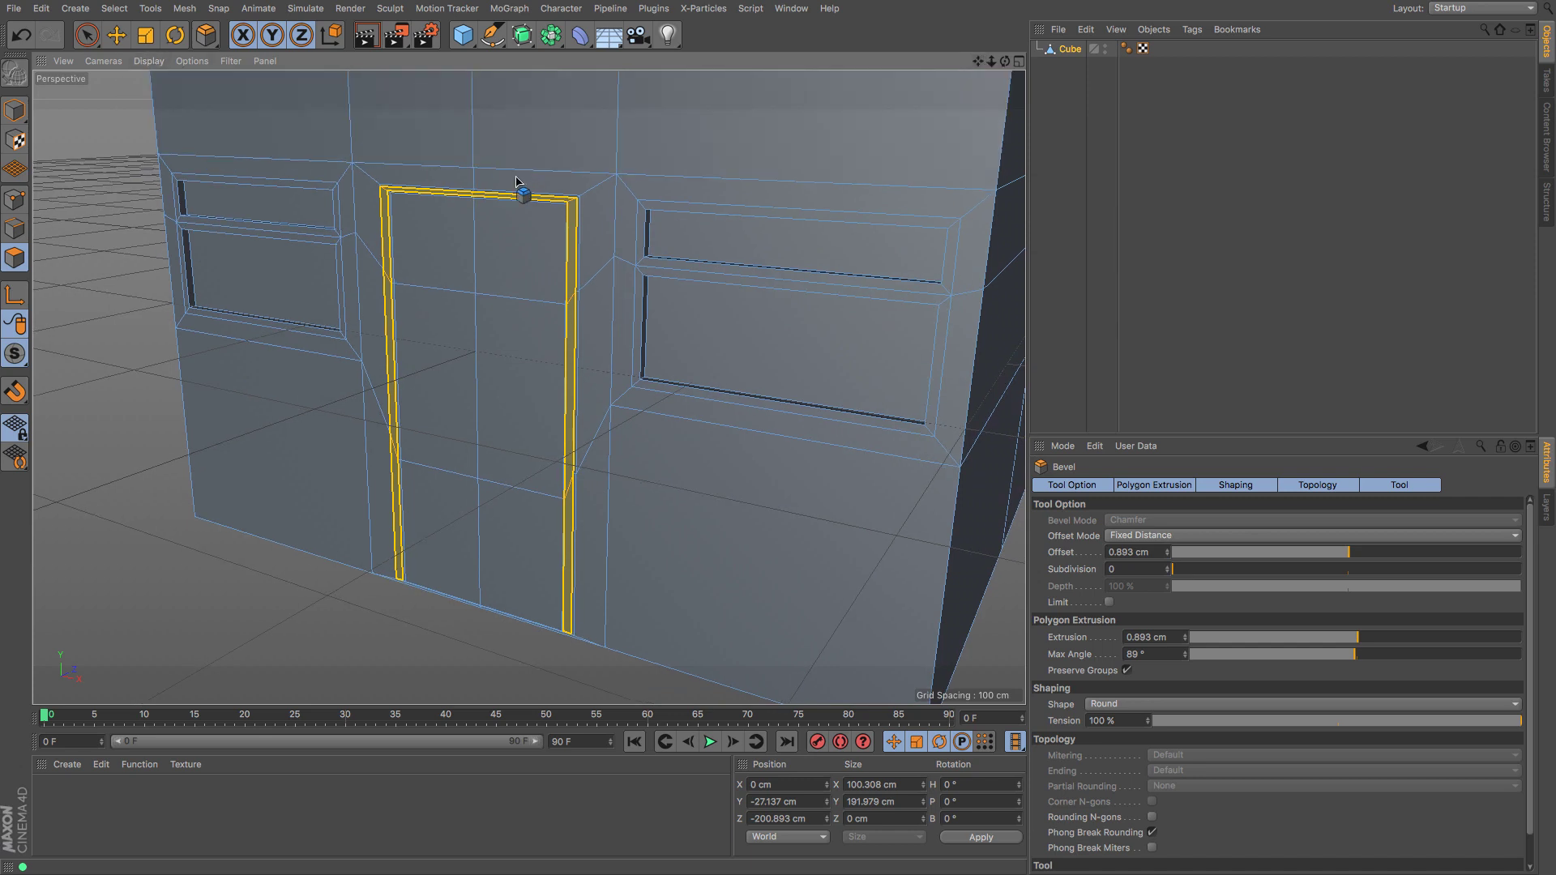
click(117, 38)
click(425, 245)
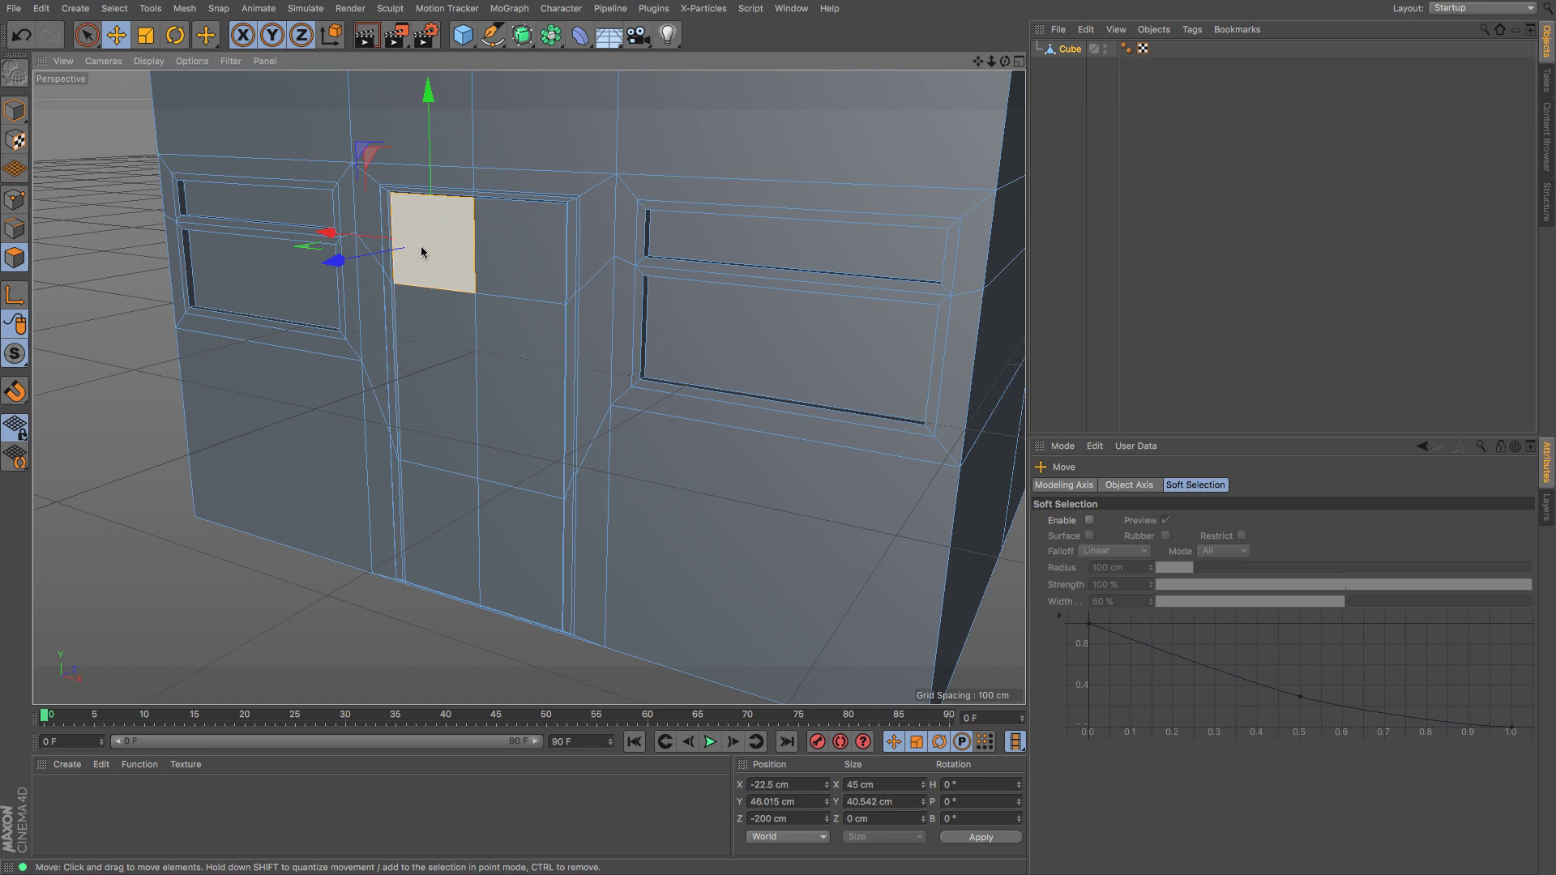
shift+click(517, 243)
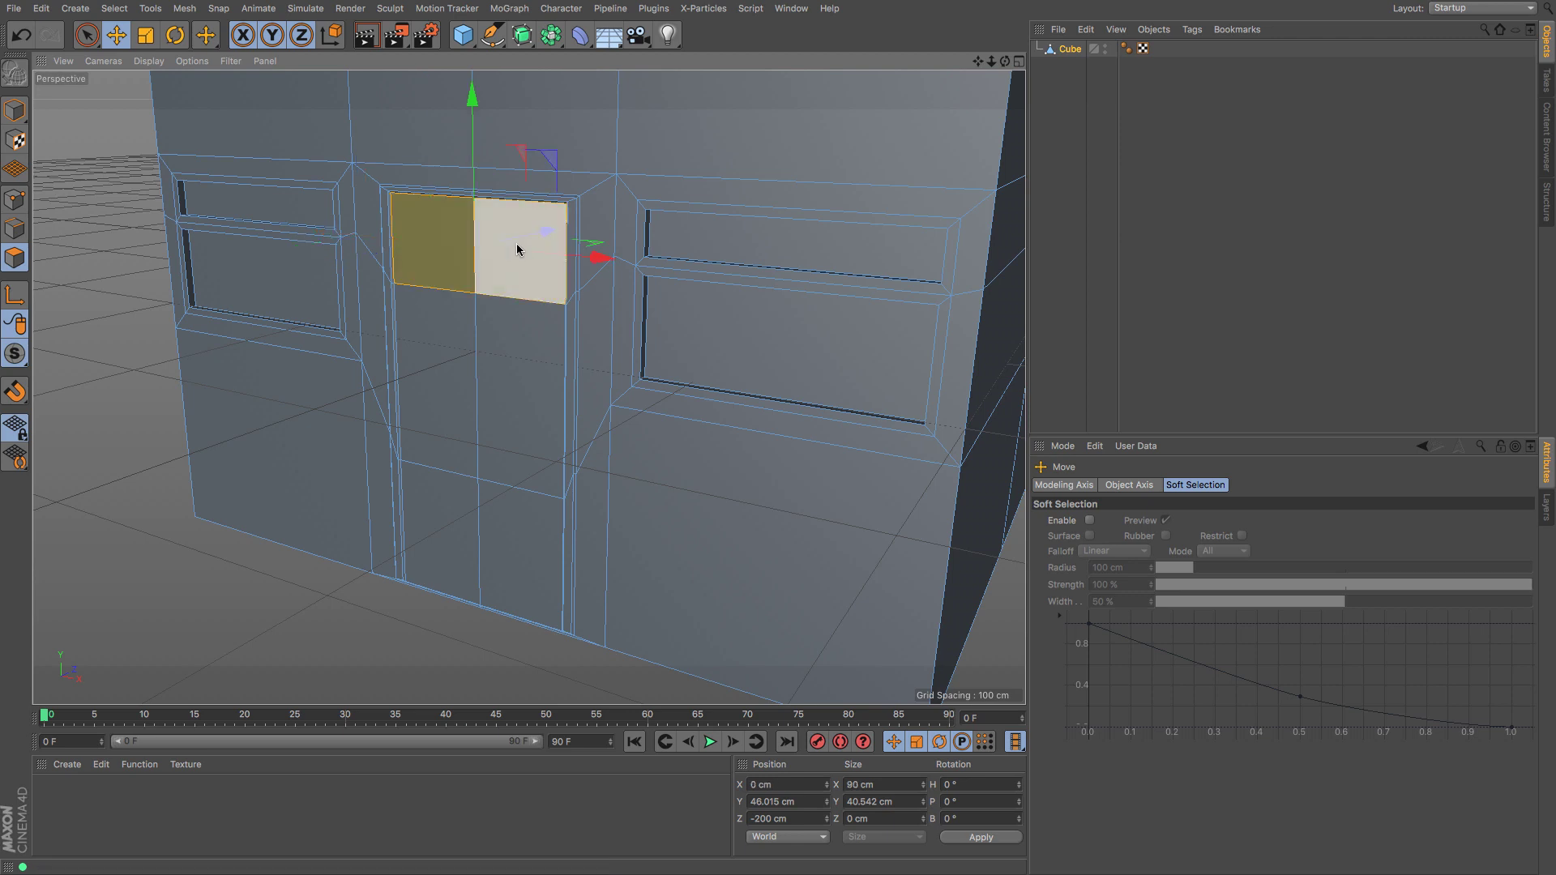
shift+click(515, 373)
shift+click(444, 376)
shift+click(433, 525)
shift+click(504, 531)
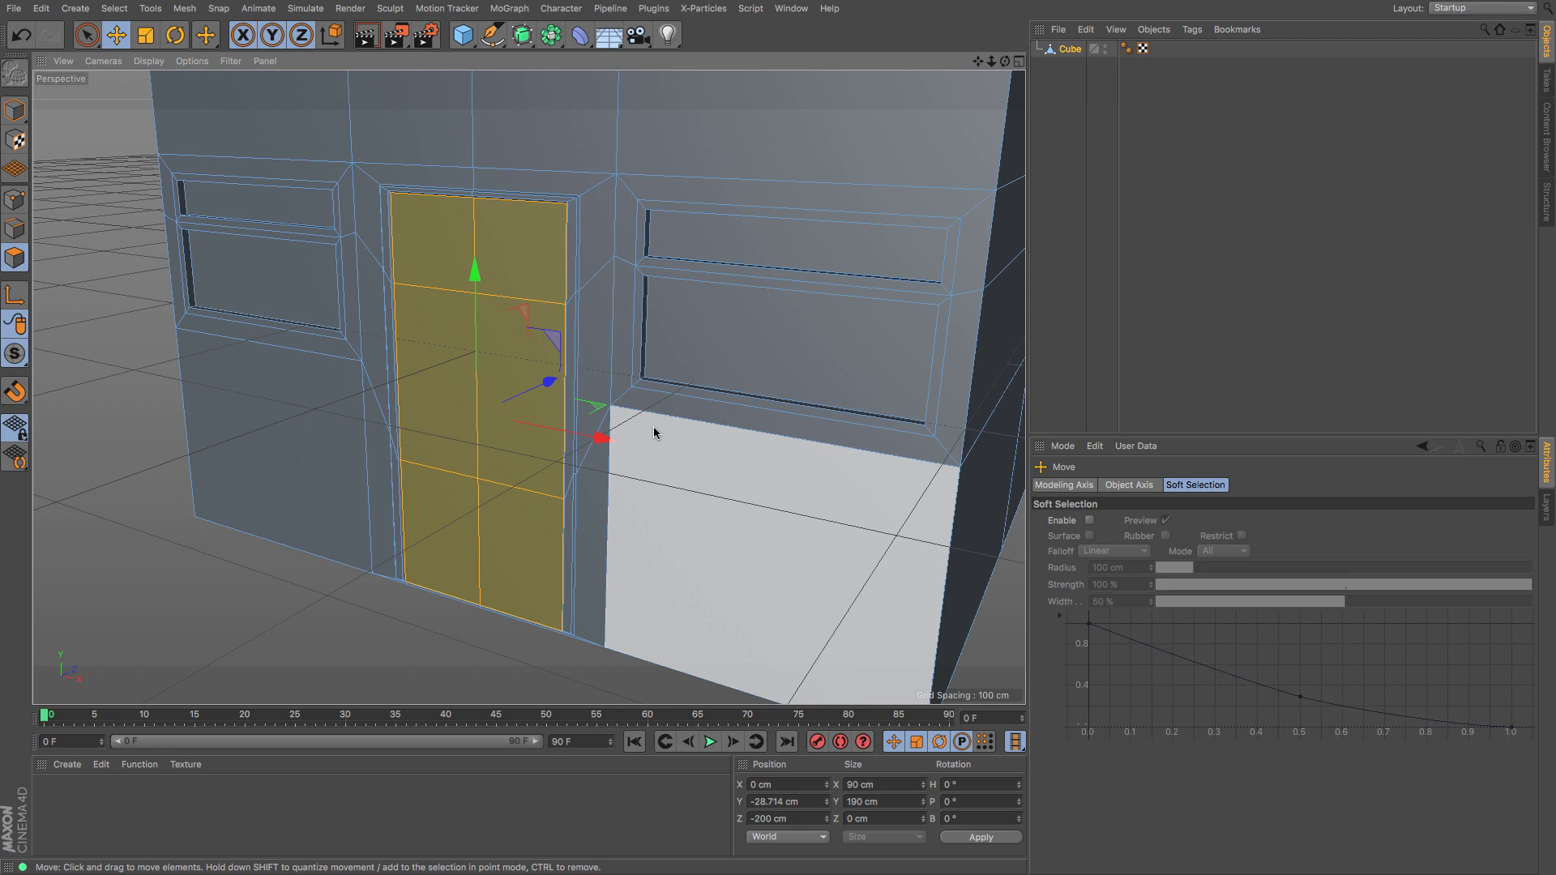
Step: Try to bevel the six door panels together by about 16.9 cm with Preserve Groups enabled, and undo the bevel
key(m)
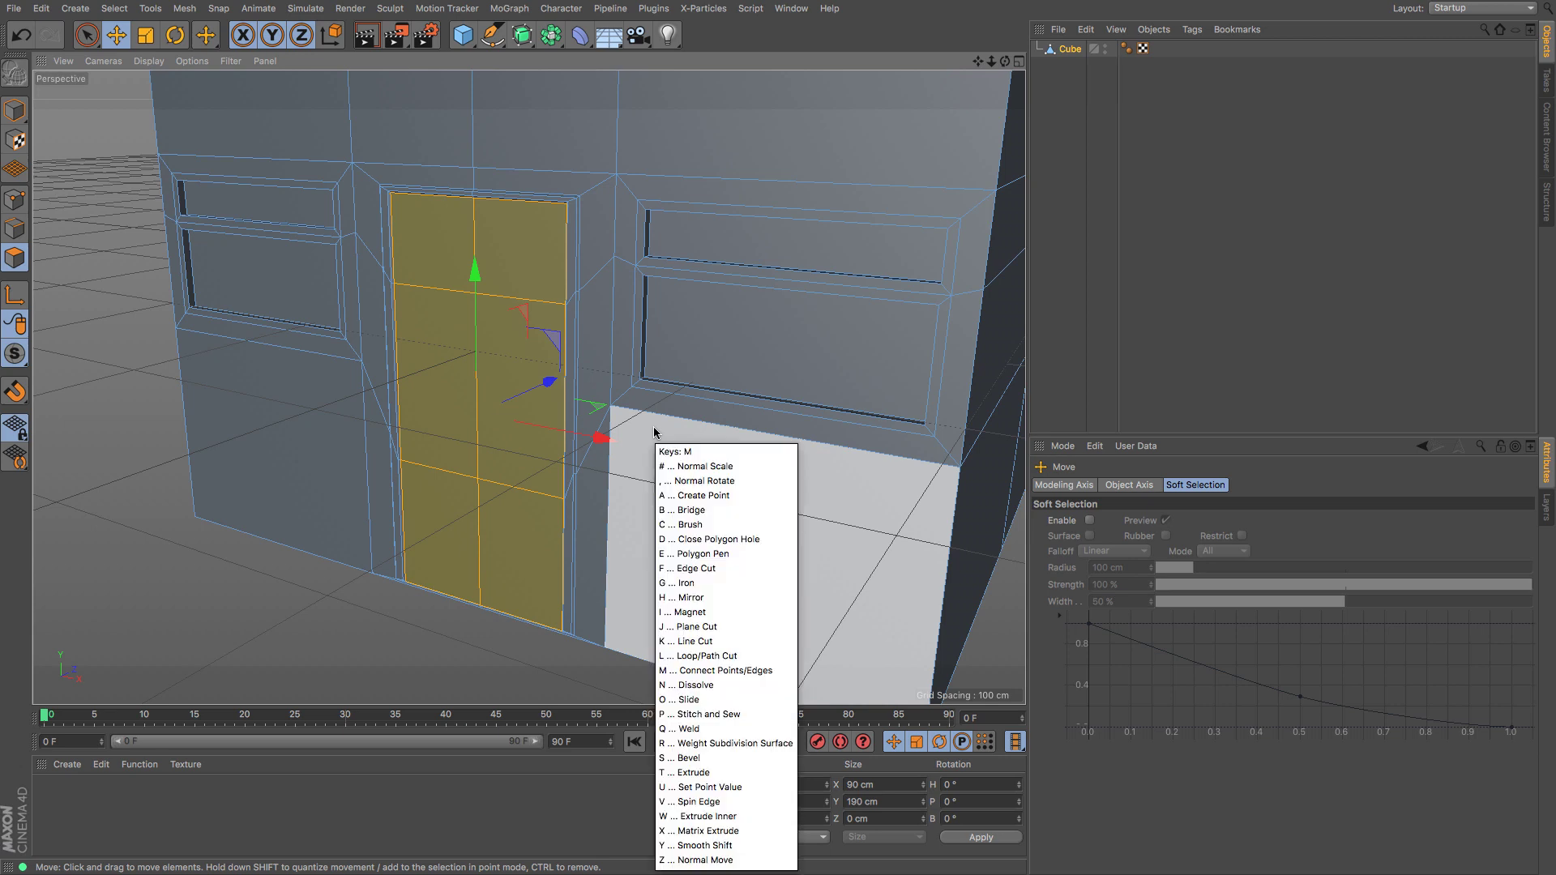
key(s)
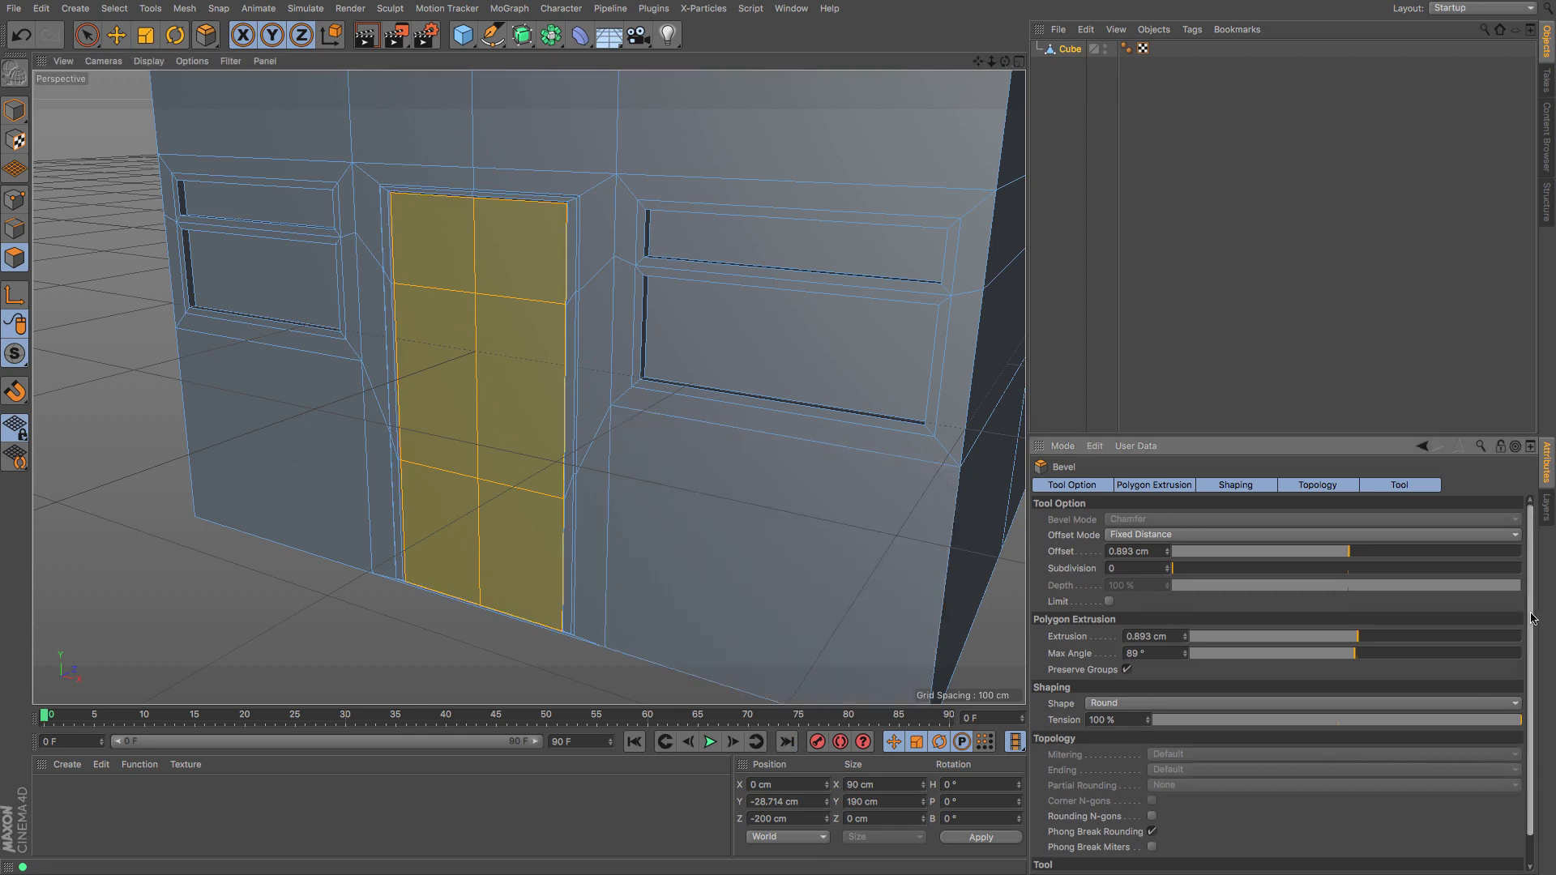
scroll(1536, 649, down, 2)
scroll(1537, 662, up, 1)
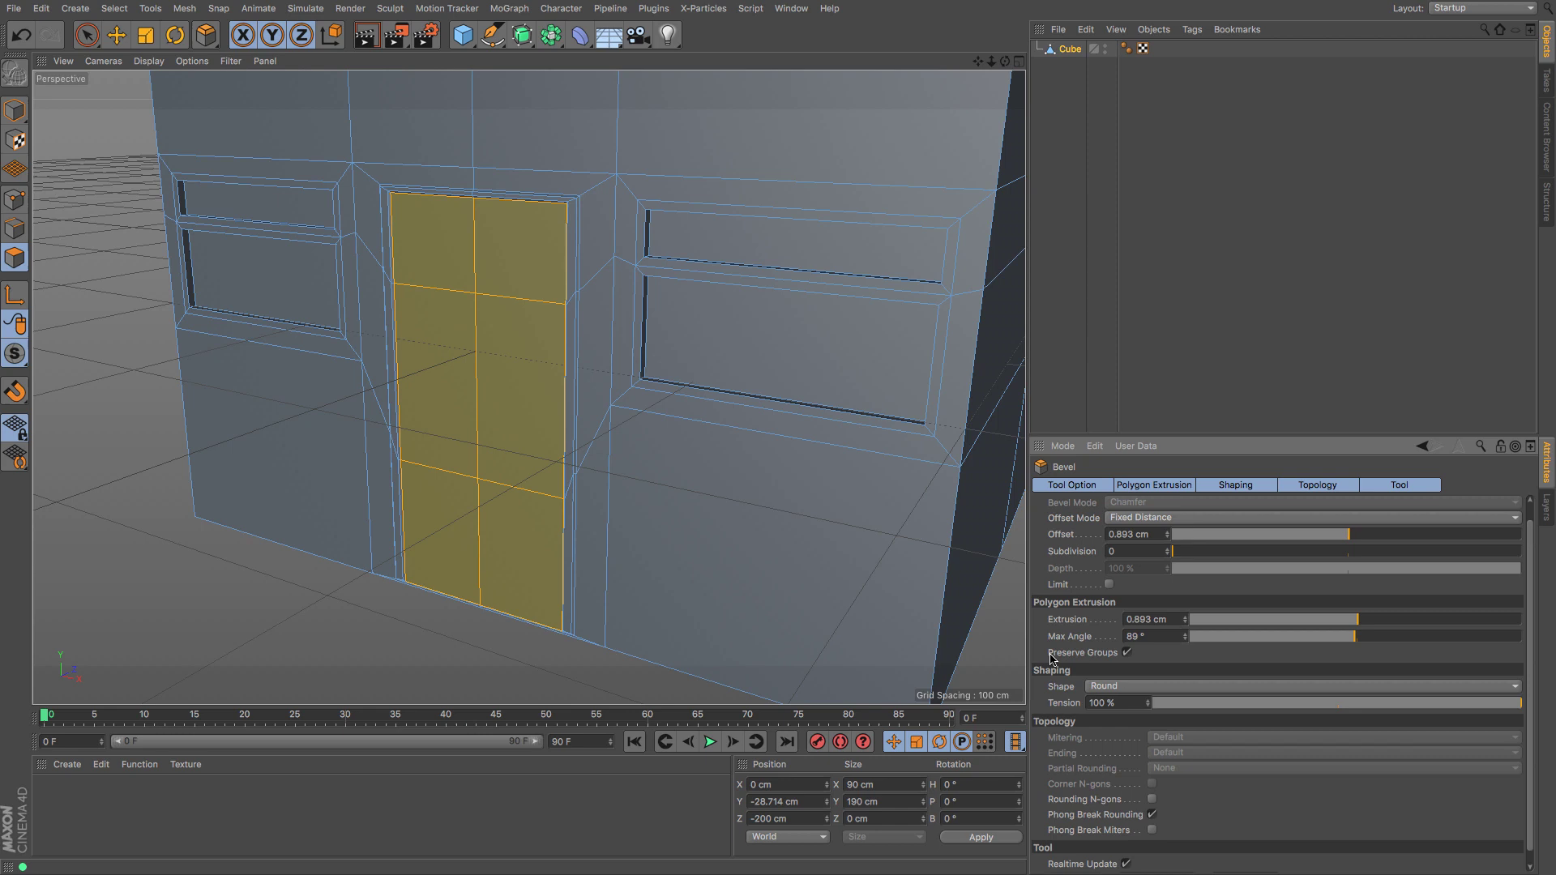
click(1127, 653)
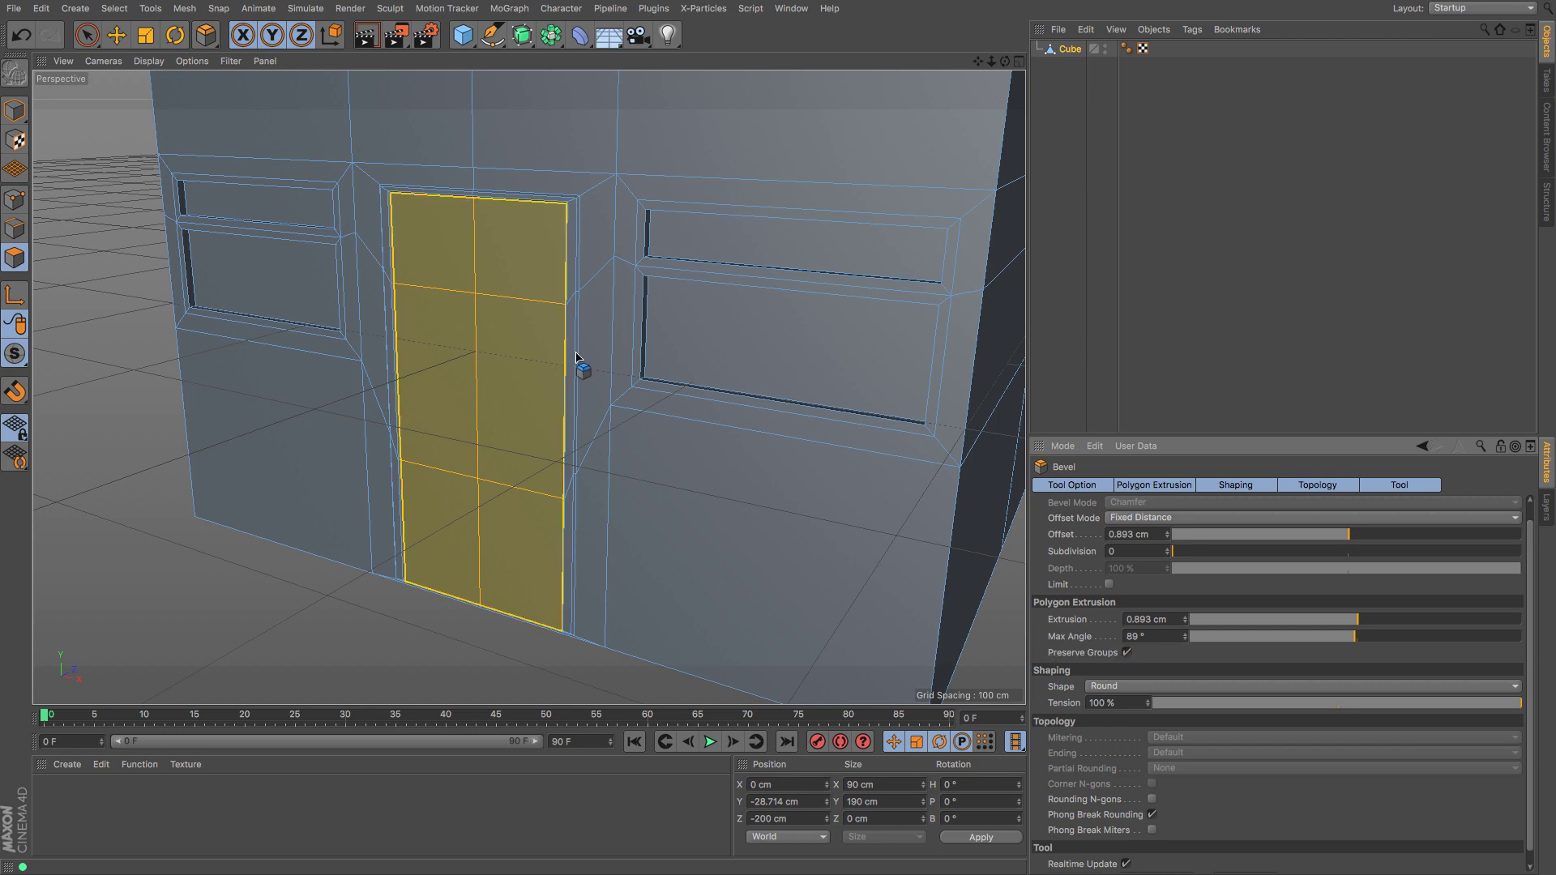
drag(581, 357, 672, 357)
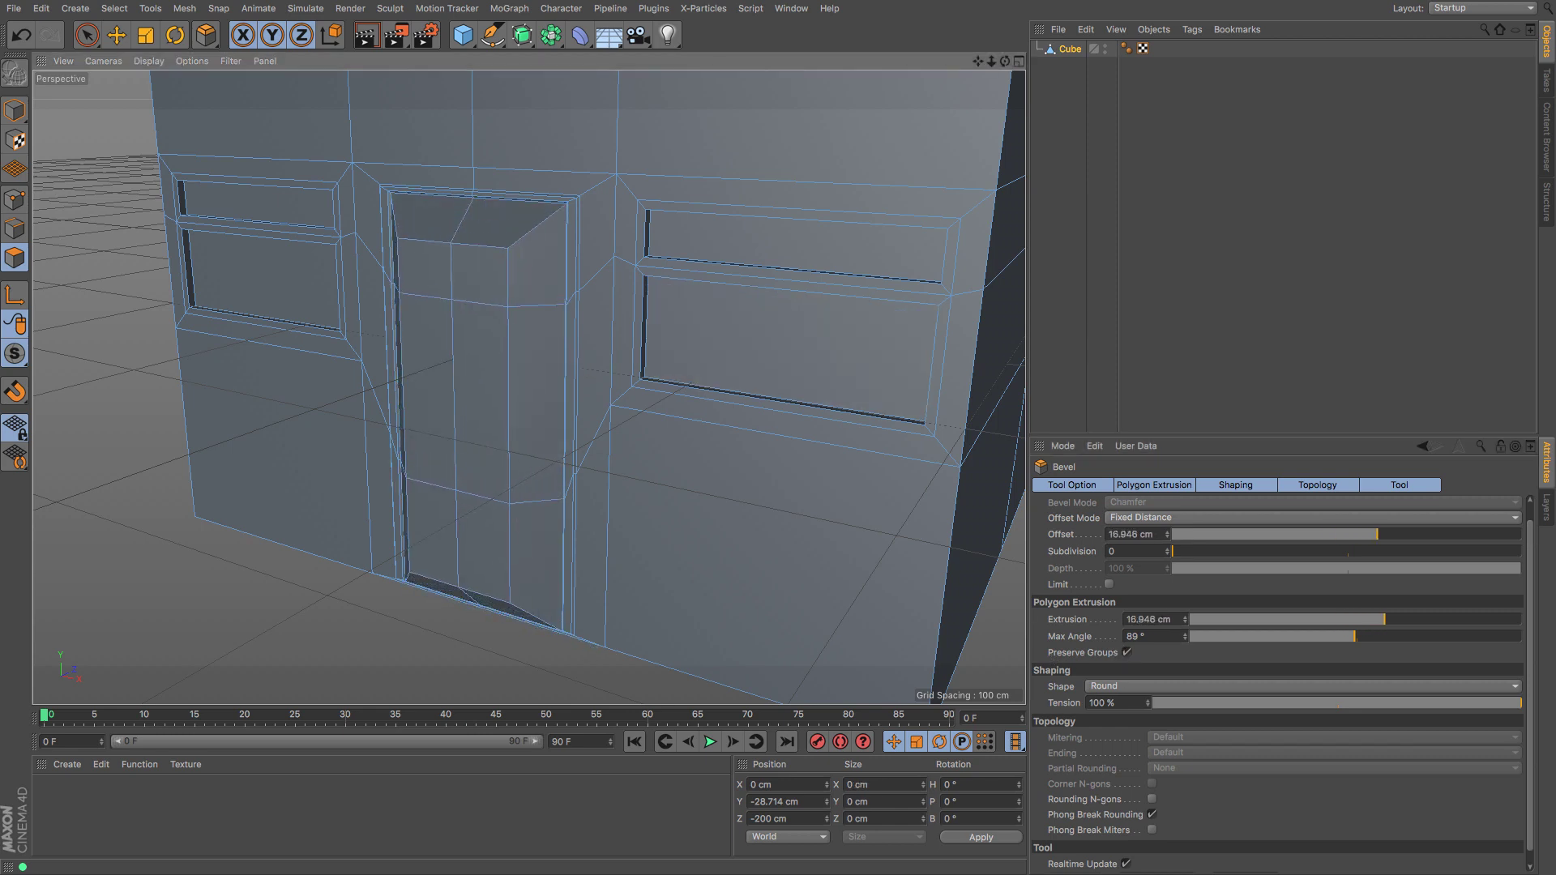
key(ctrl+z)
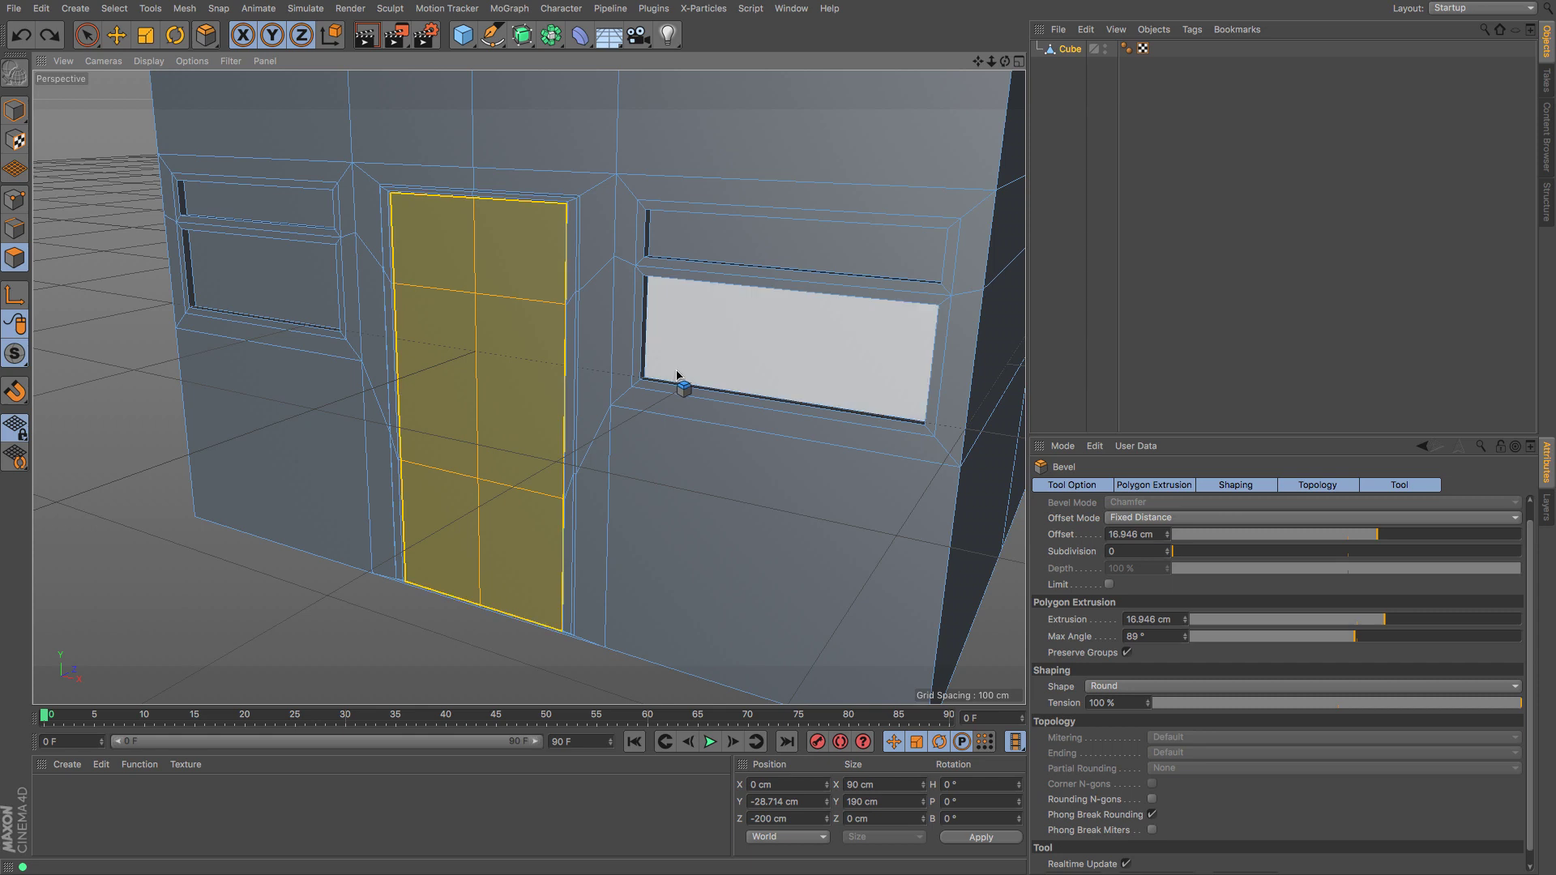
Step: Bevel the six door panels individually with Preserve Groups disabled, using an offset and extrusion of about 2.6 cm
click(1126, 654)
mouse_move(695, 556)
mouse_down()
mouse_move(710, 556)
mouse_move(681, 548)
mouse_up()
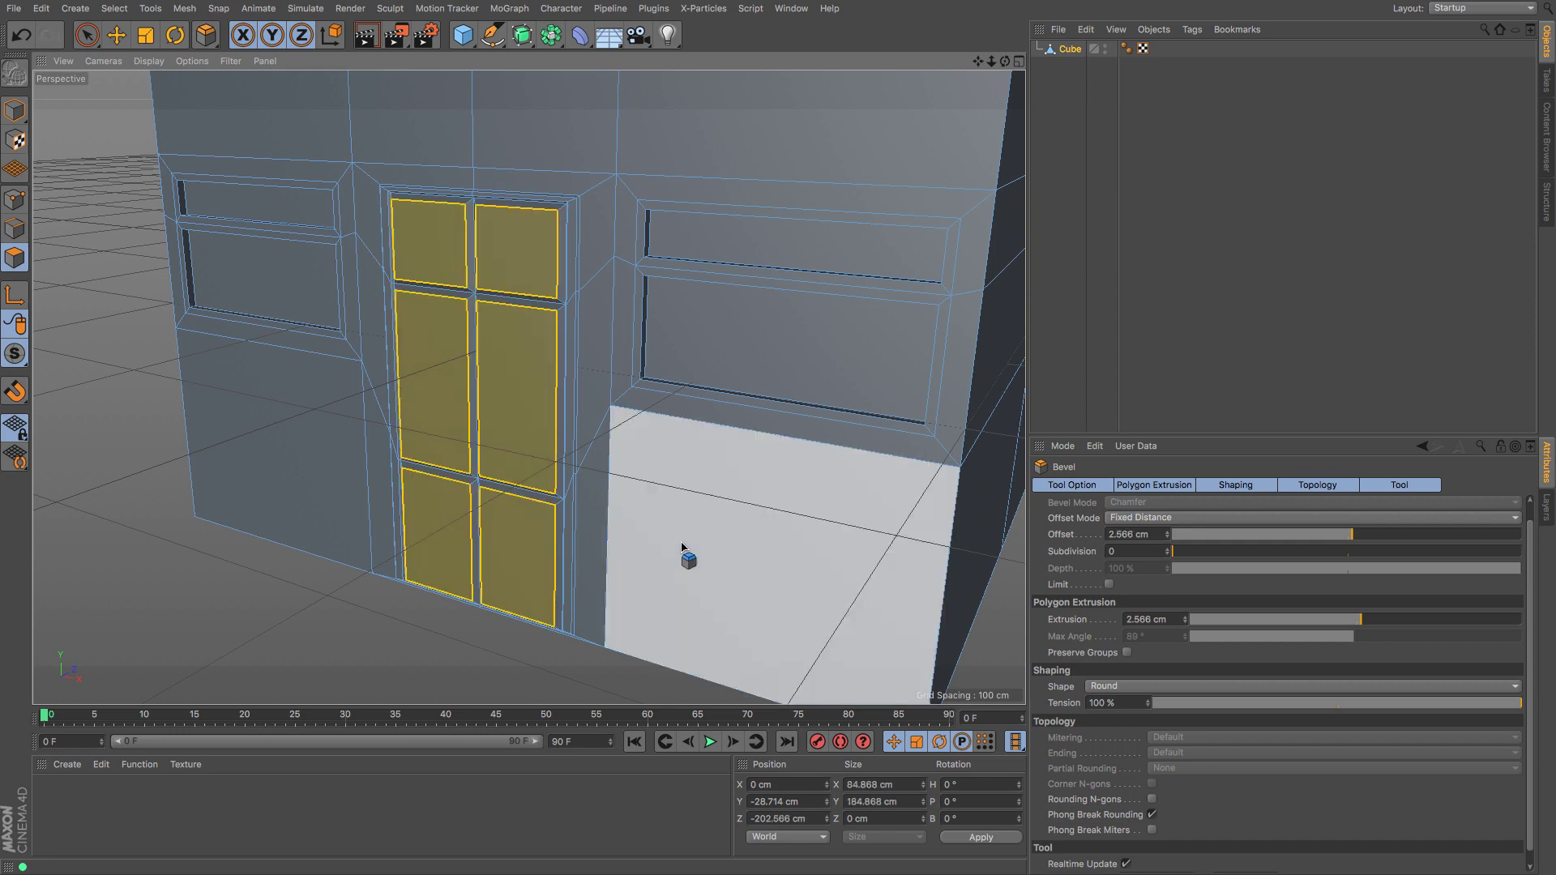
Step: Examine the panelled door, the windows and the overall house shape in Model mode from several angles and distances
click(14, 109)
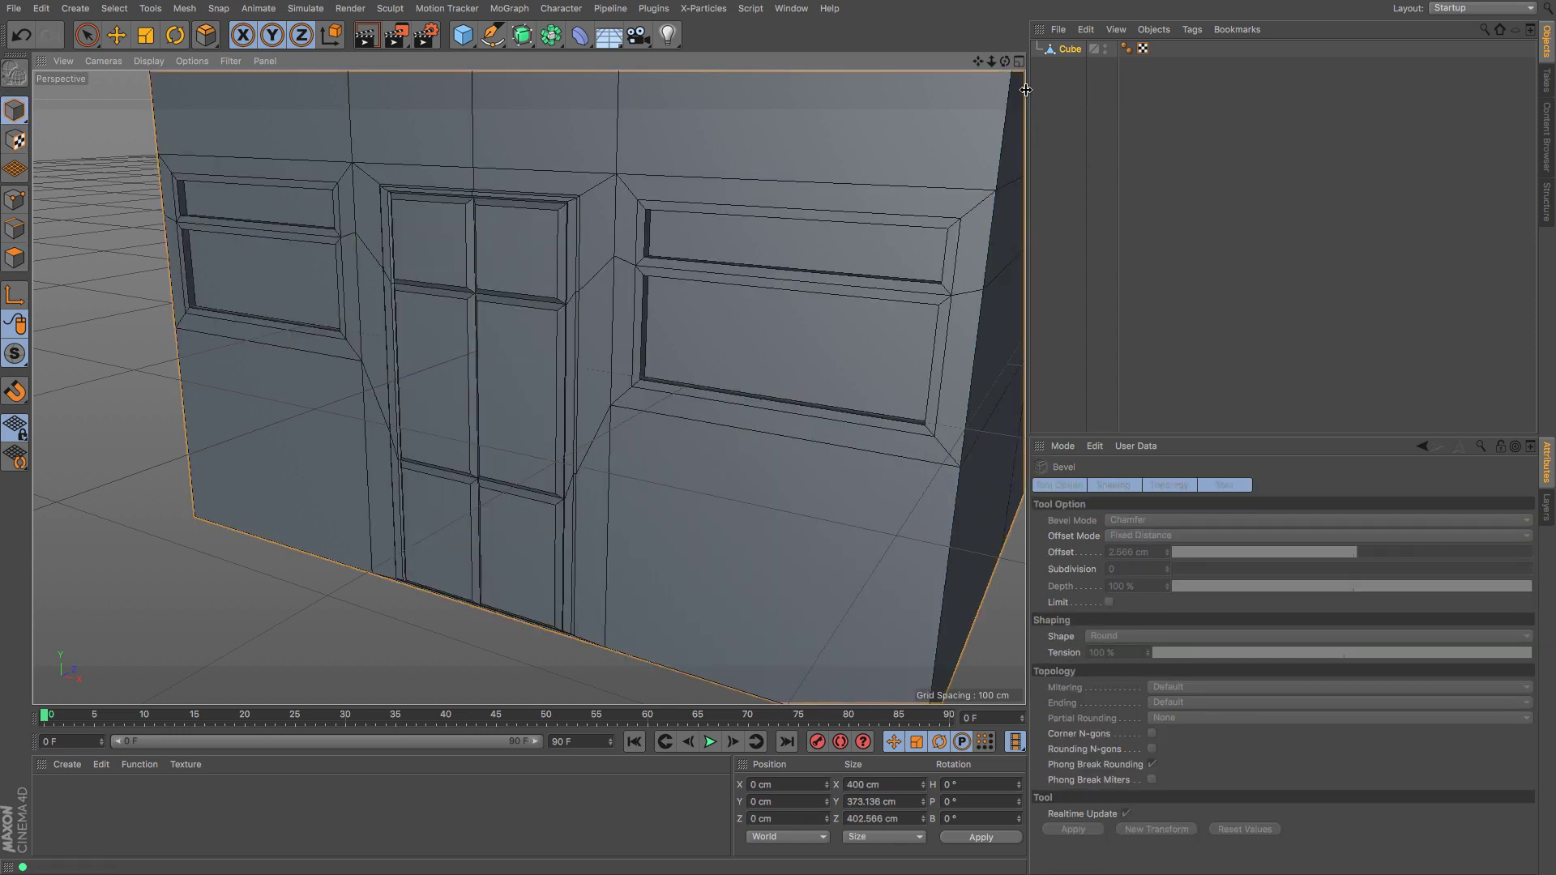
drag(997, 68, 778, 436)
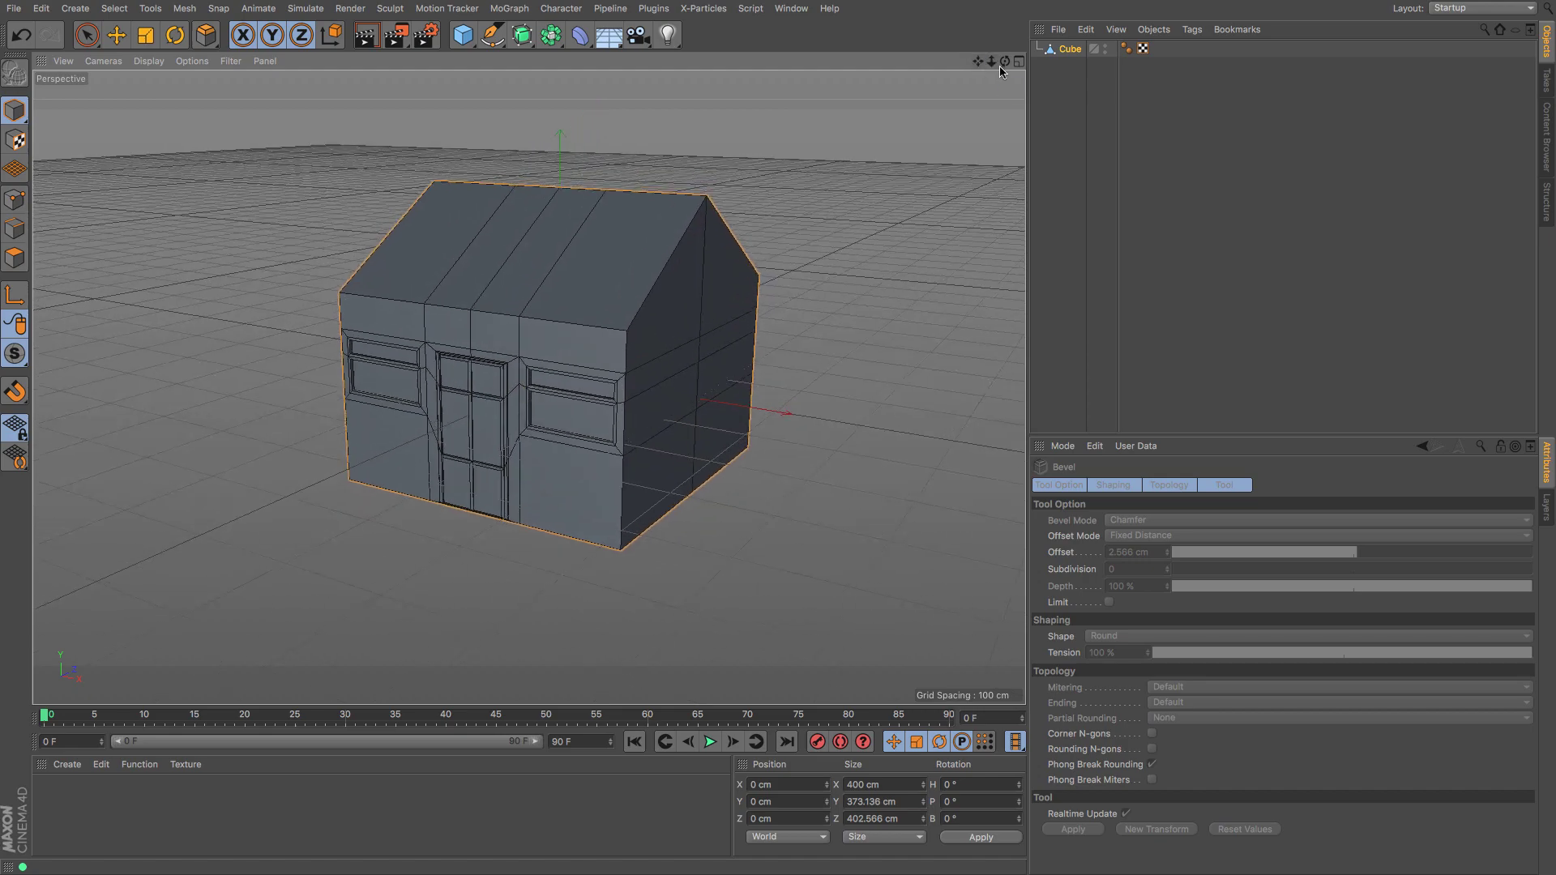
drag(1004, 64, 1240, 29)
drag(965, 85, 1104, 48)
alt+drag(528, 387, 772, 441)
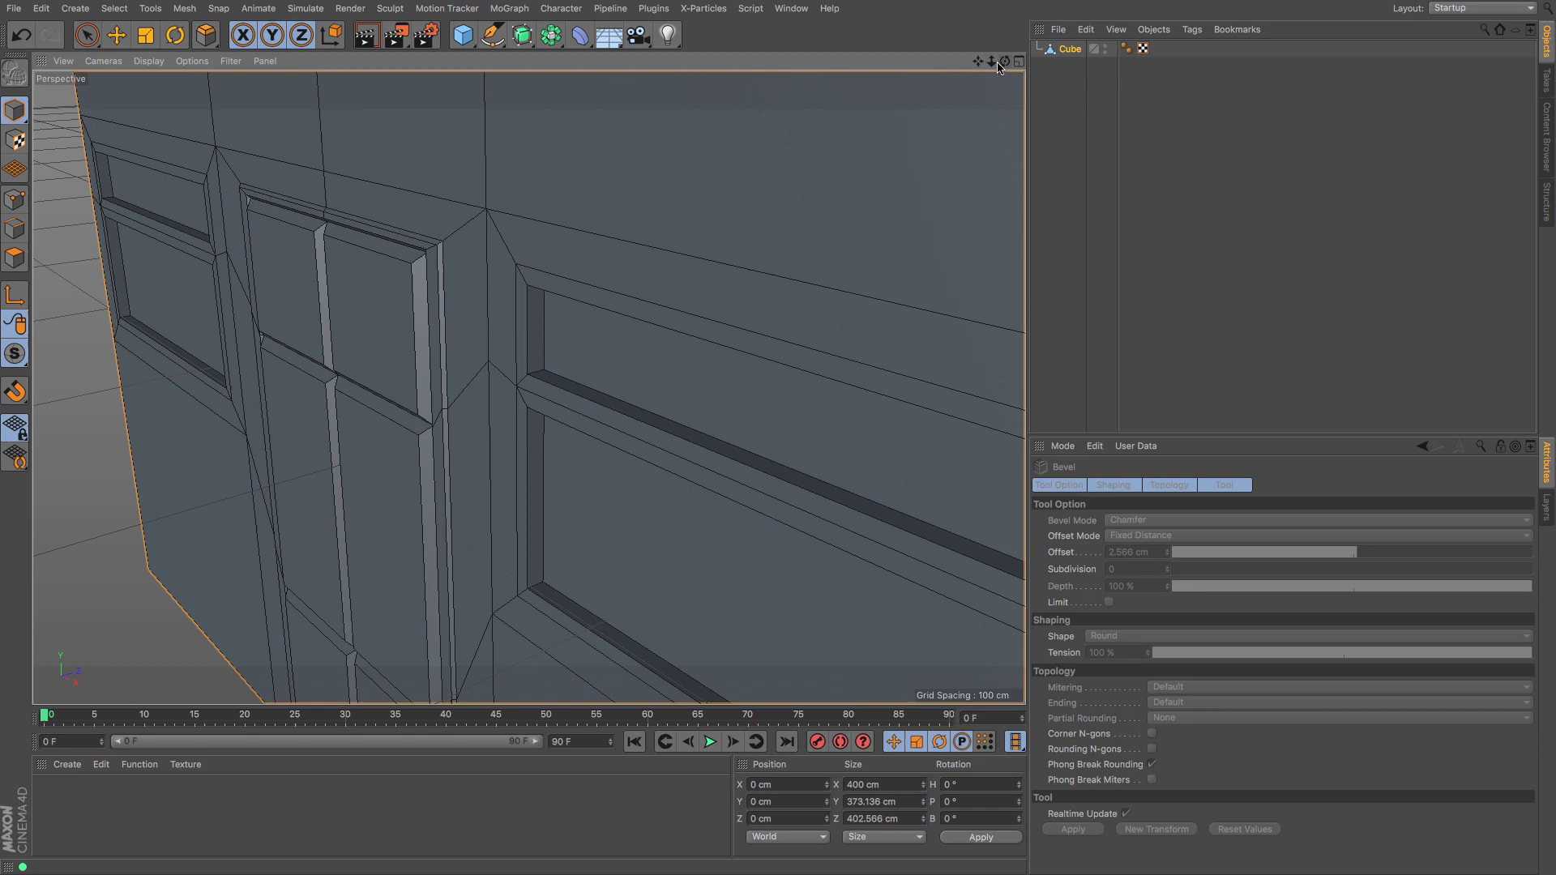
drag(991, 63, 782, 69)
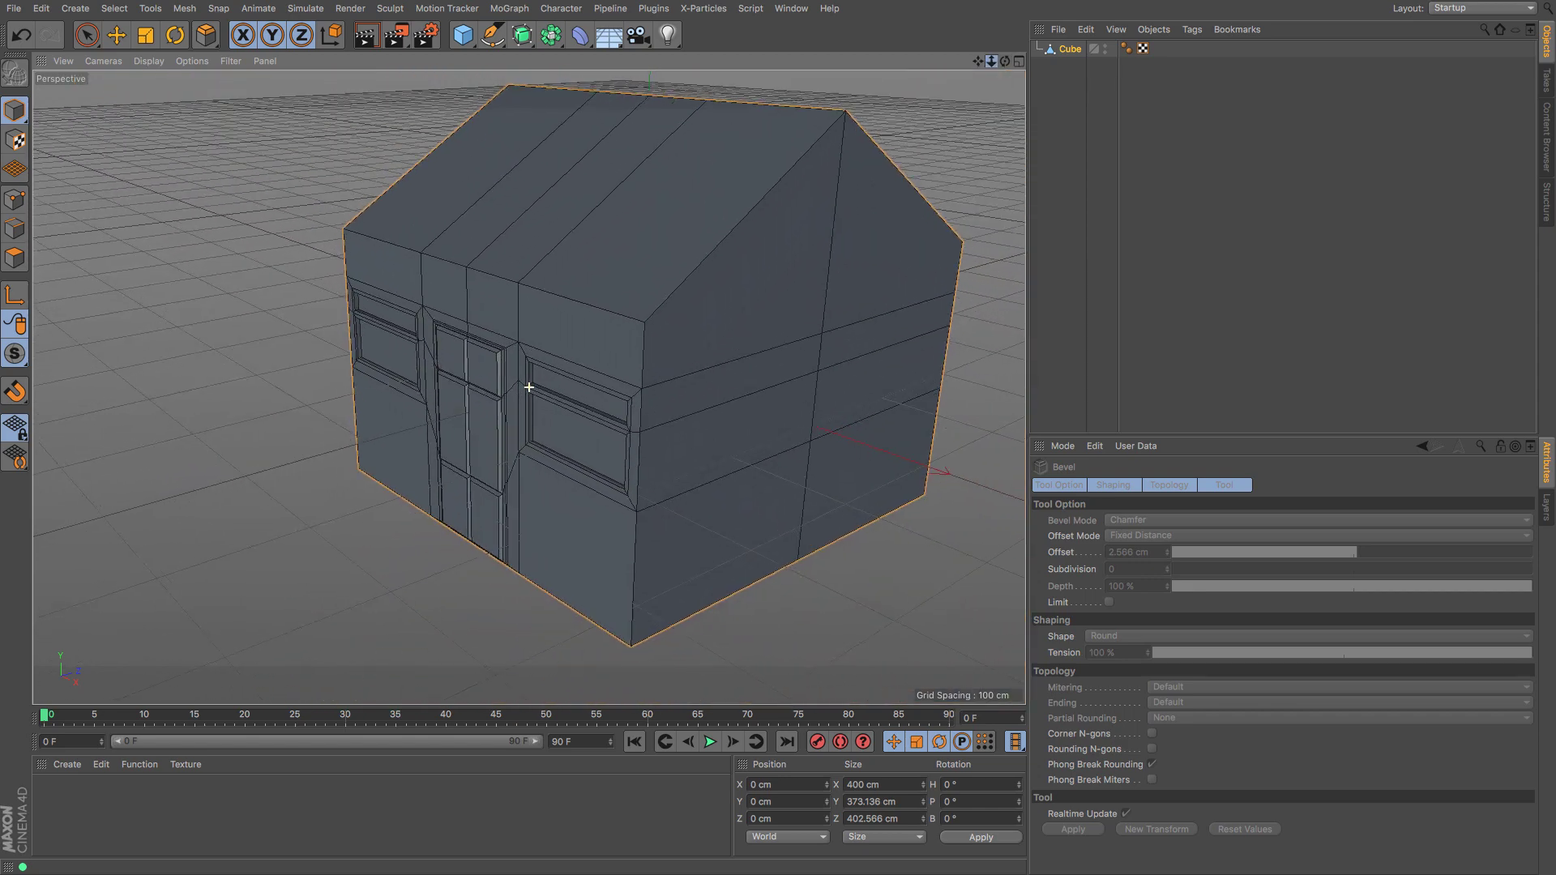
drag(782, 68, 770, 69)
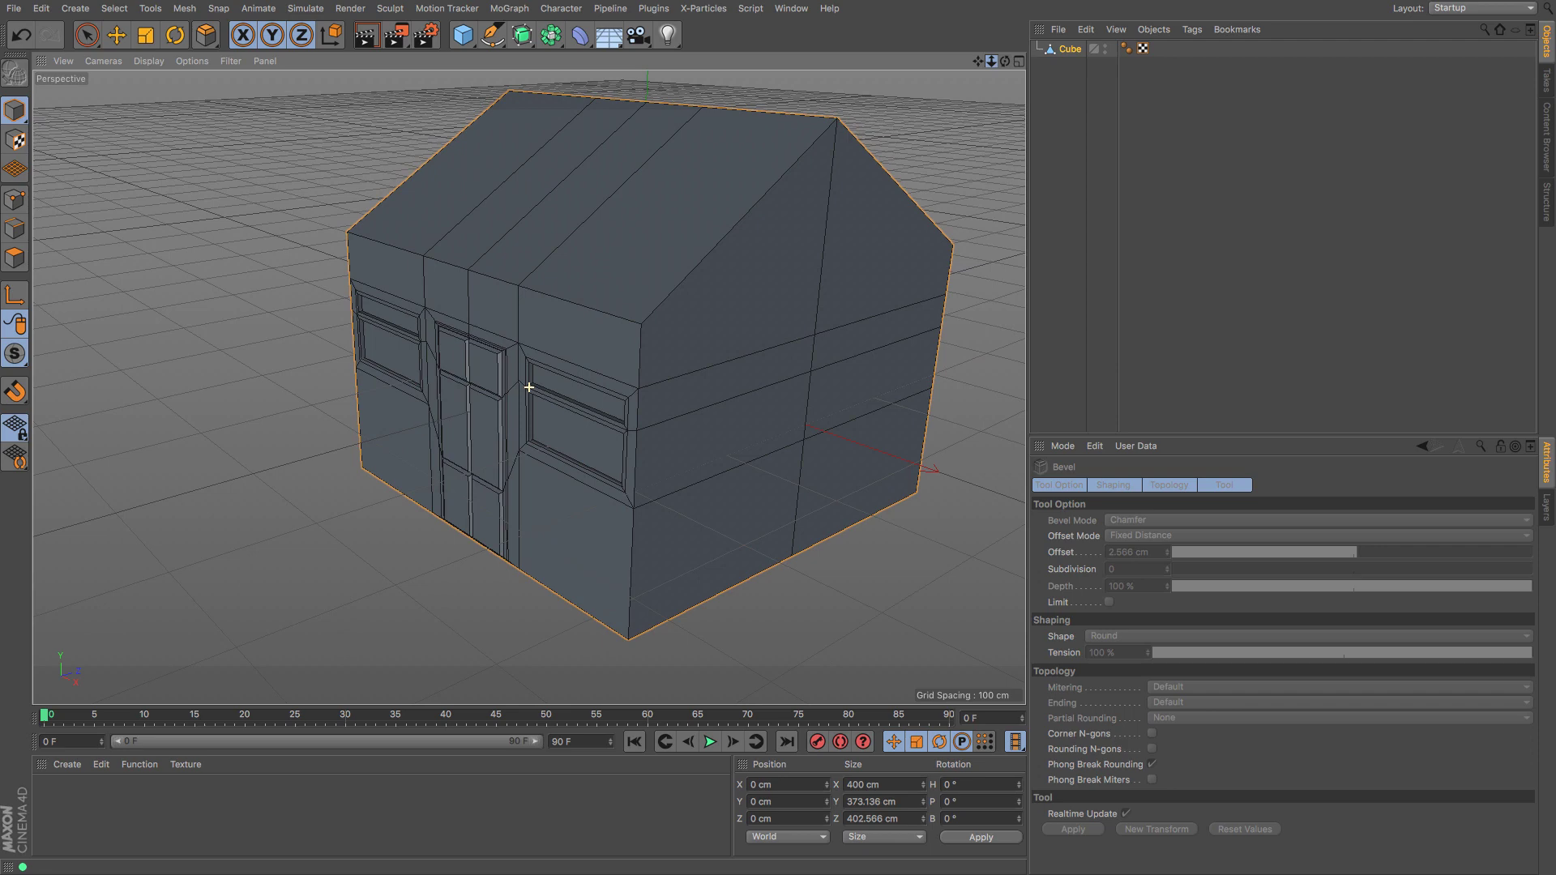
drag(1005, 61, 897, 146)
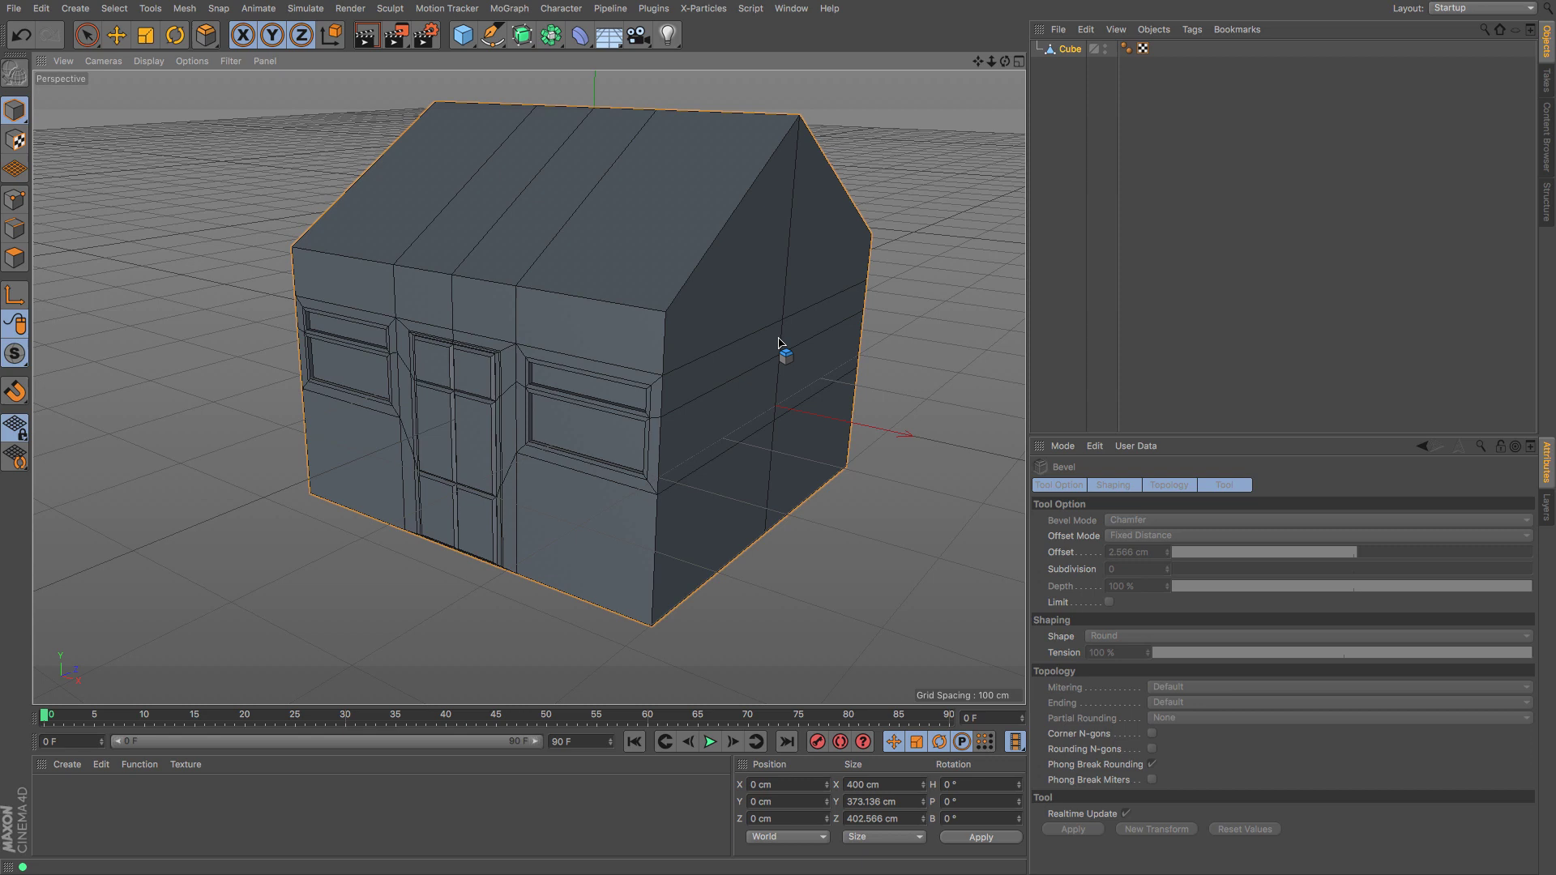
key(m)
key(l)
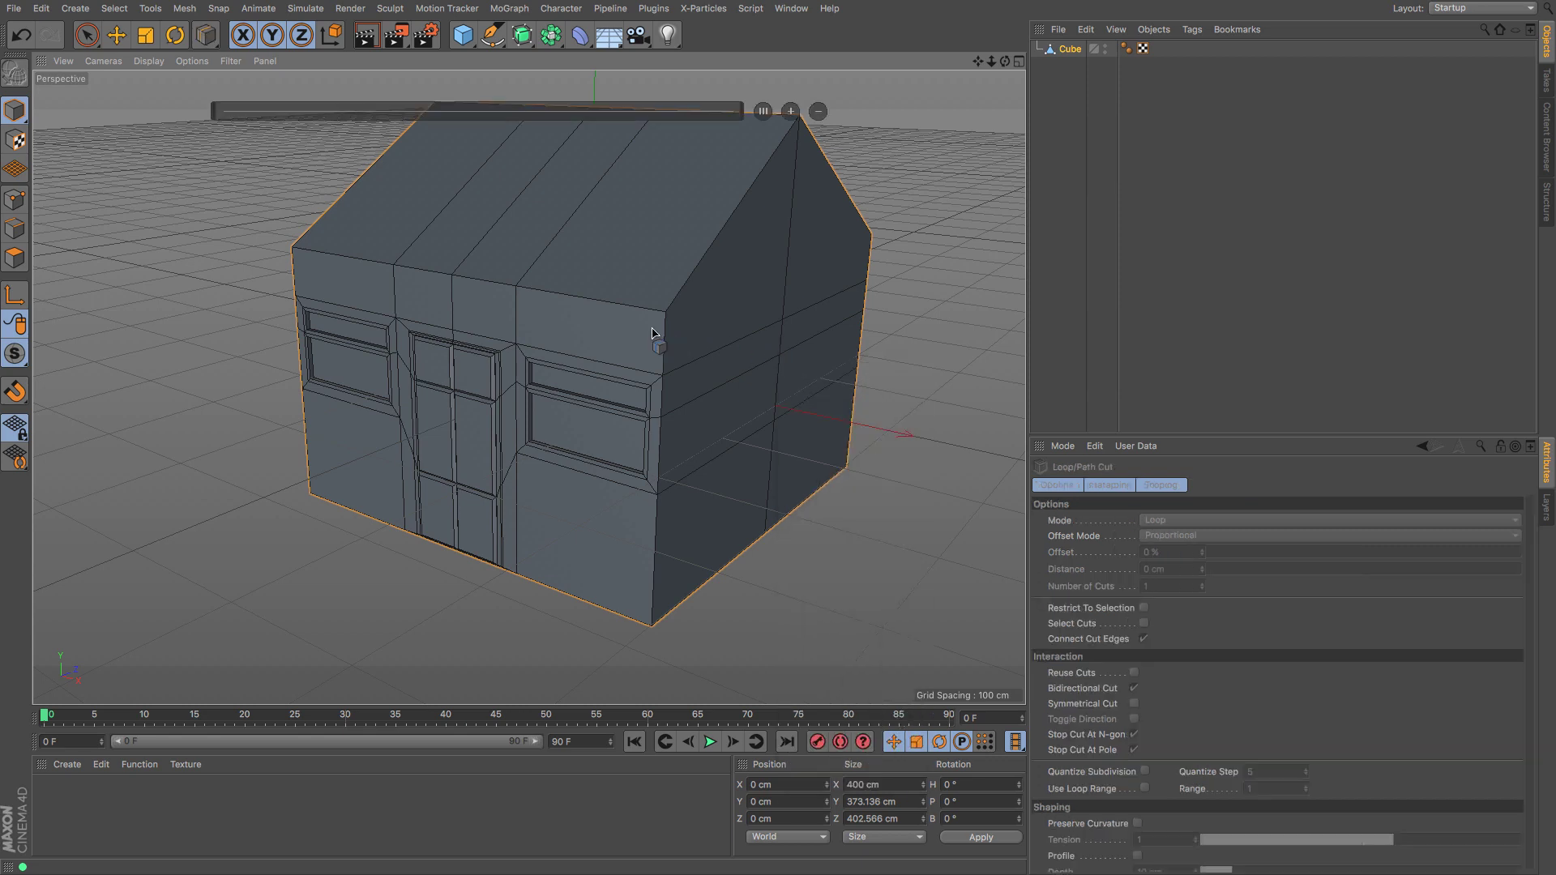
click(1068, 51)
Step: In Edge mode and the front view, make a straight horizontal Line Cut through the whole house just below the eaves, with Visible Only disabled
click(18, 239)
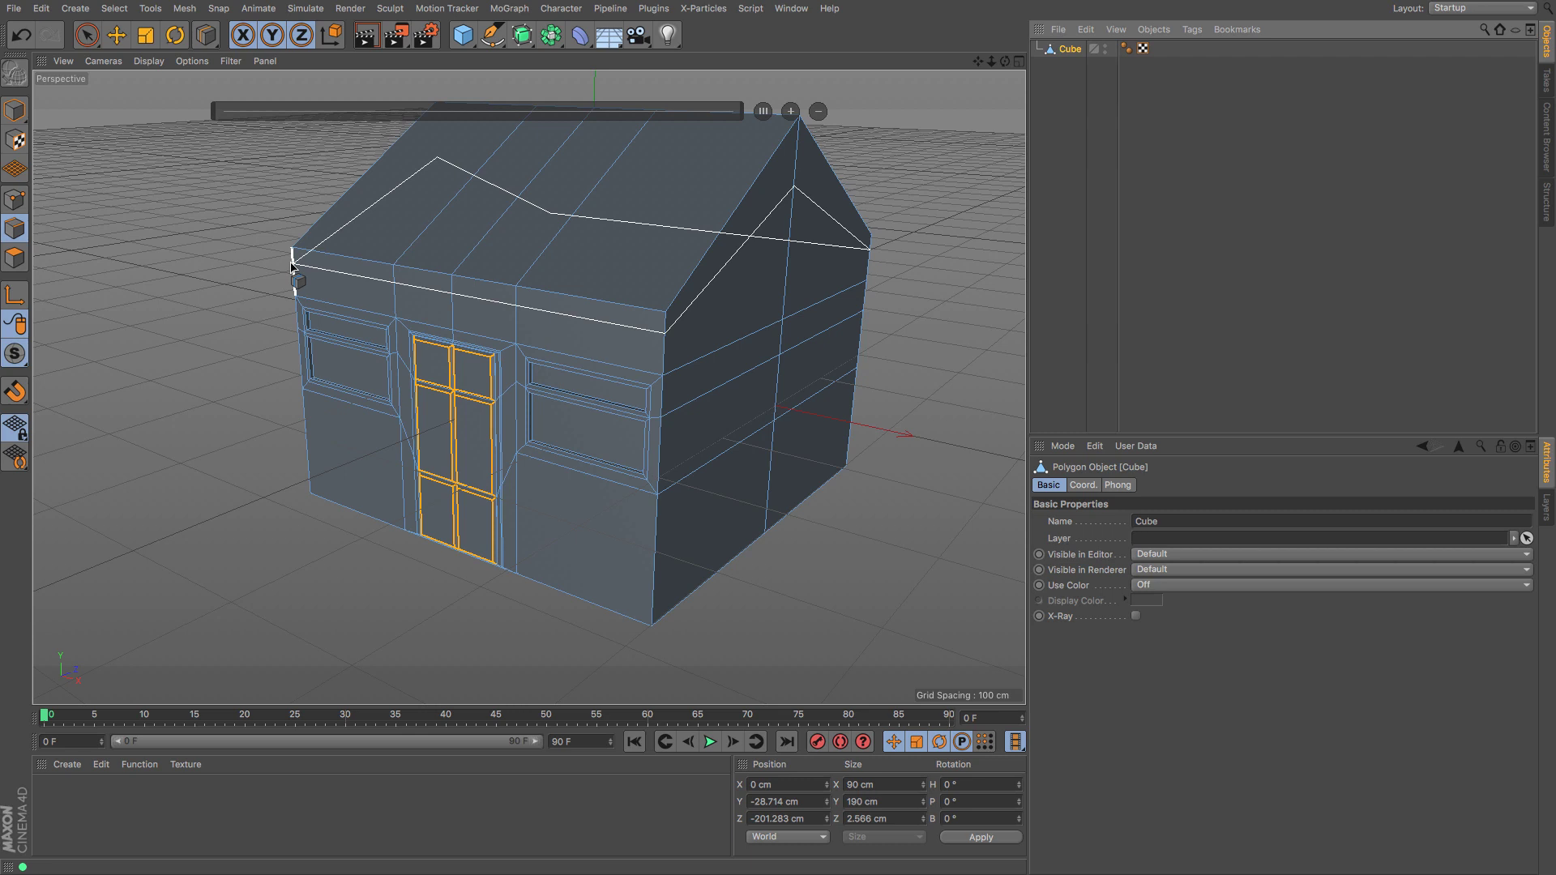
key(F4)
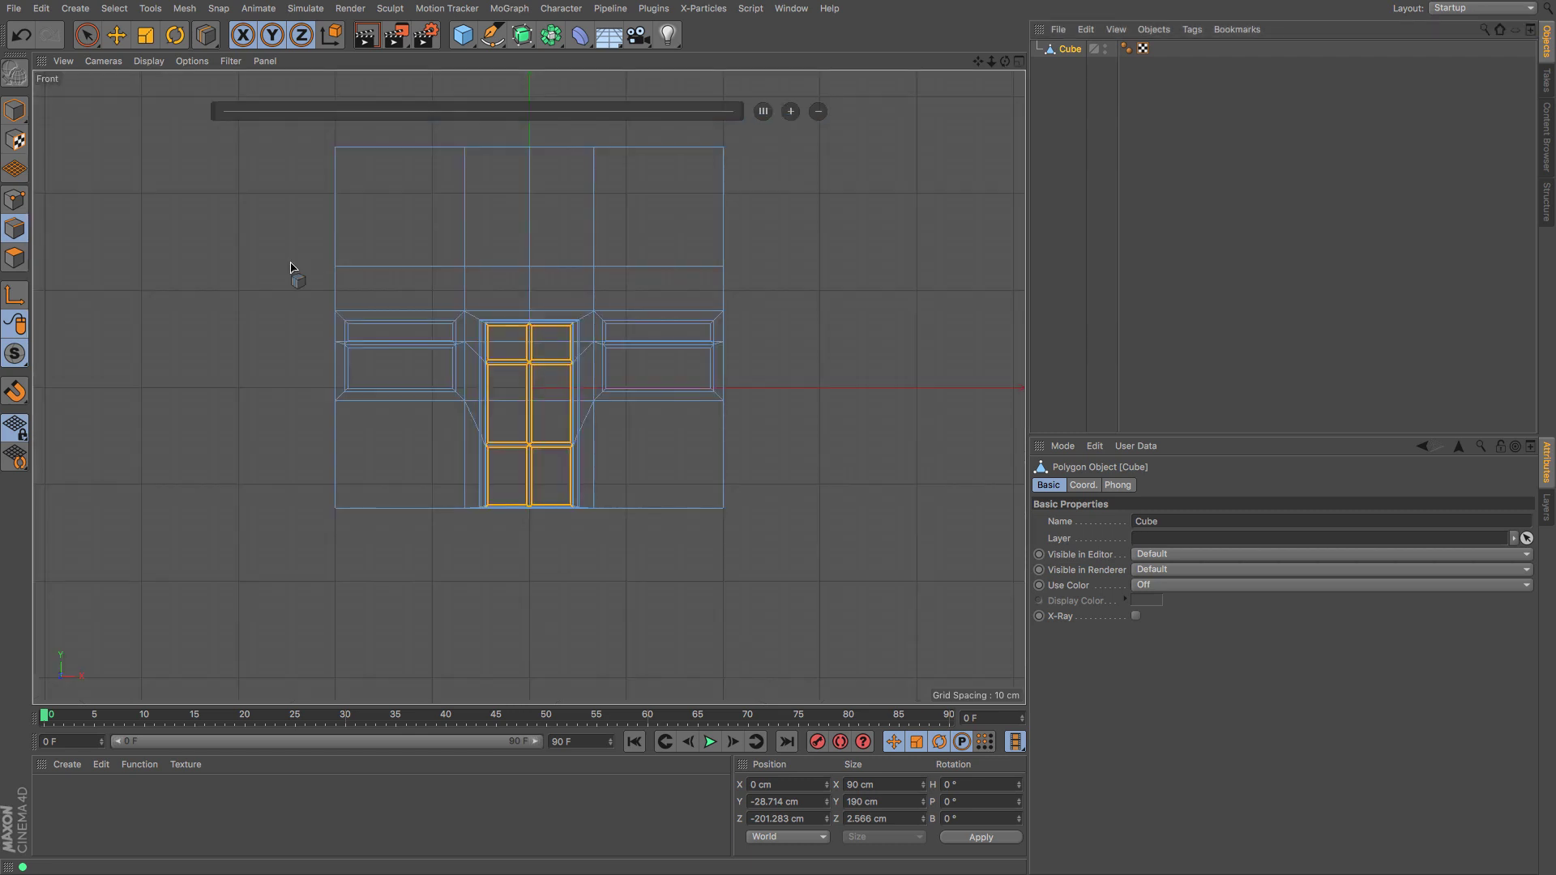
key(m)
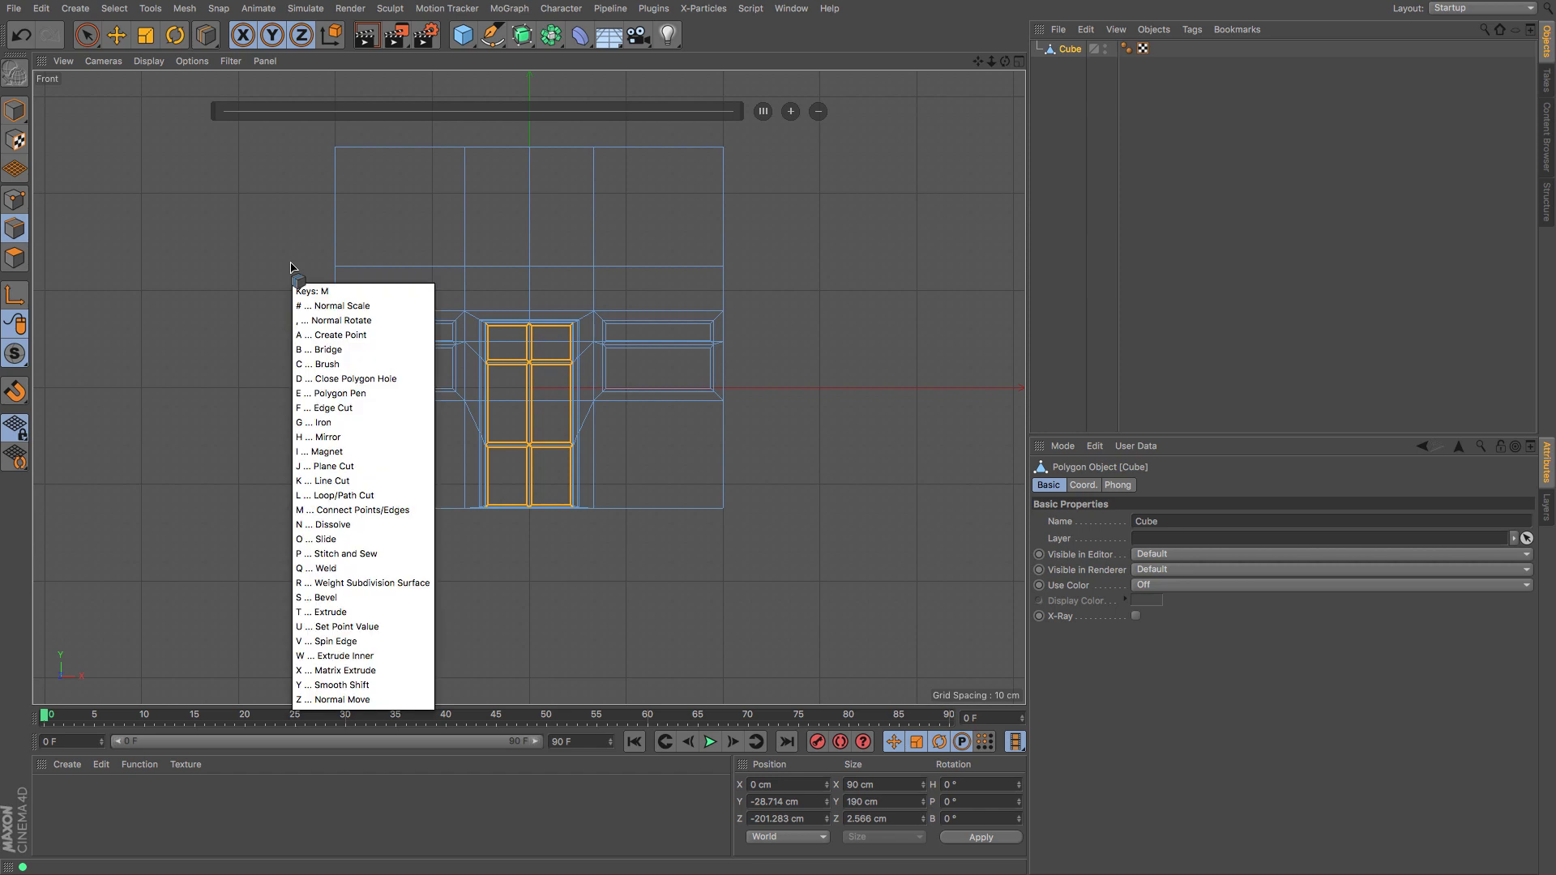
key(k)
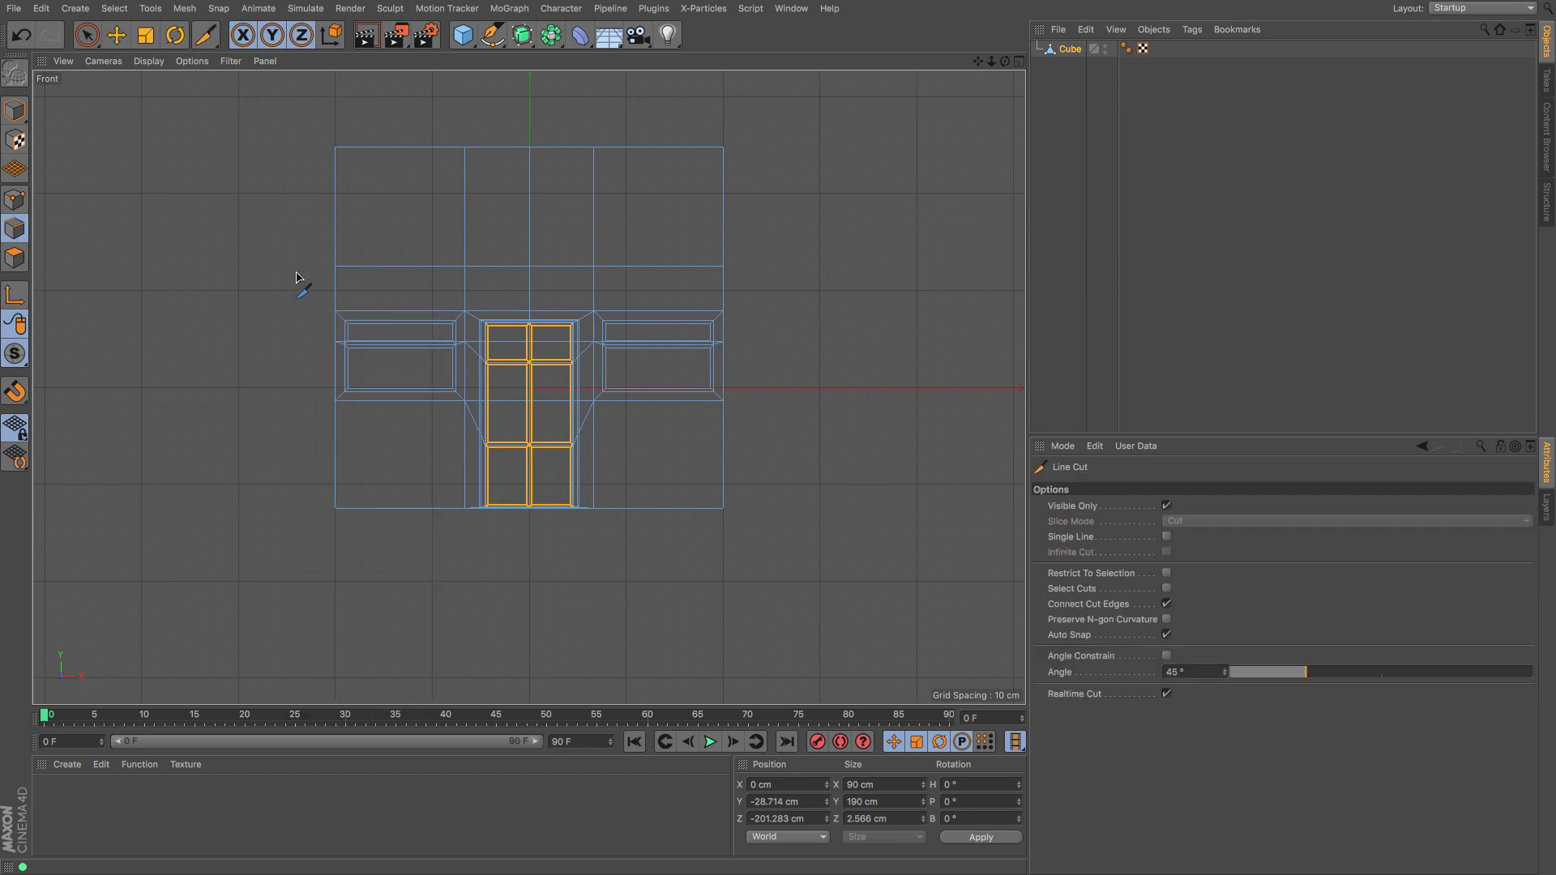
drag(316, 283, 773, 283)
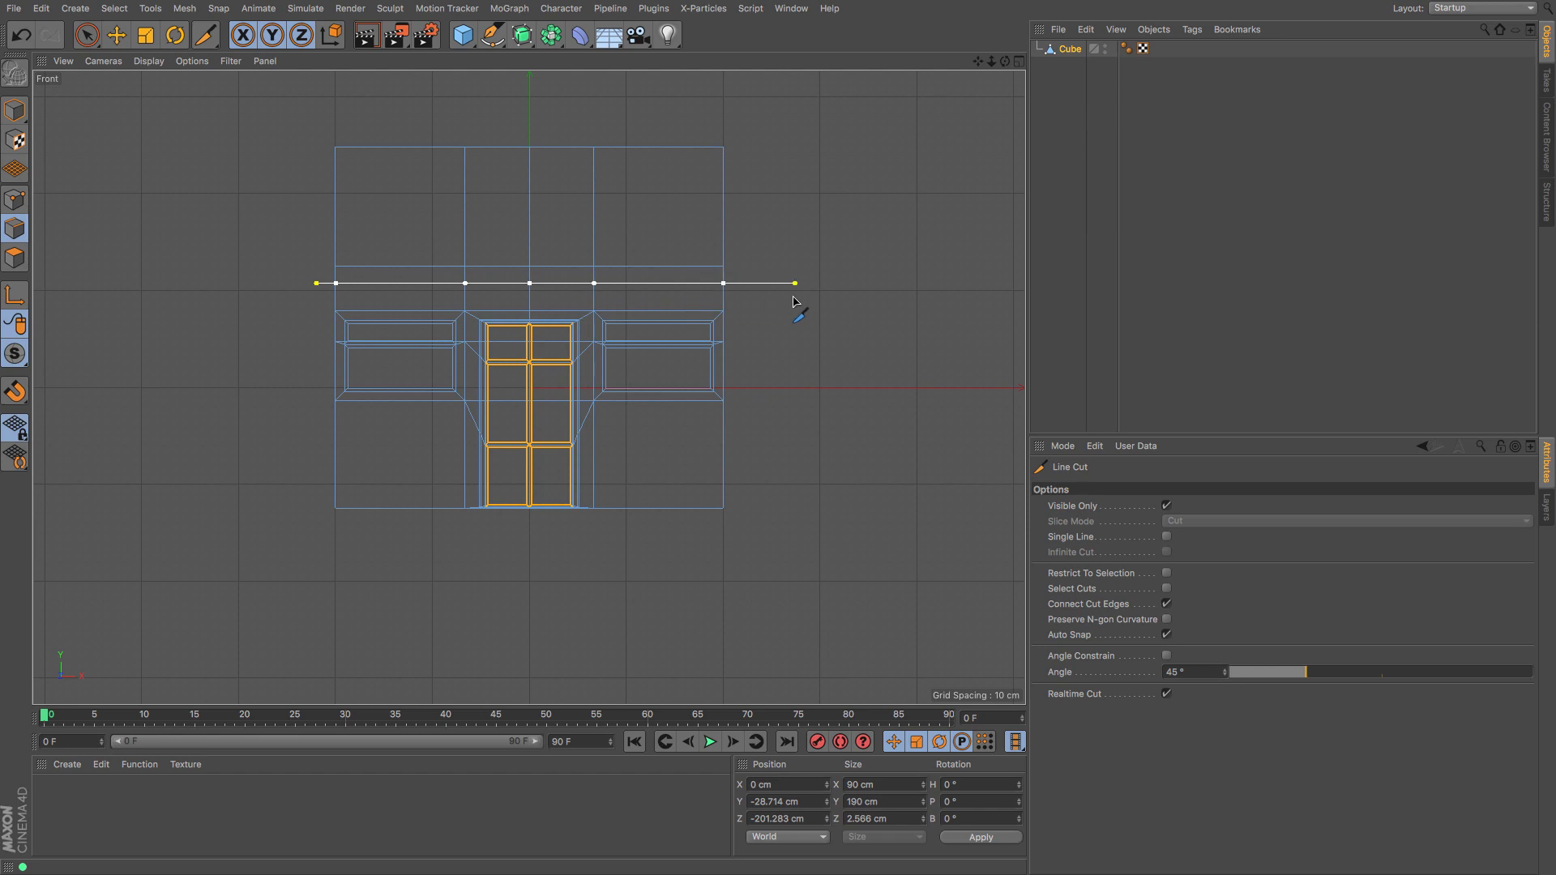
shift+drag(790, 348, 785, 274)
click(1167, 506)
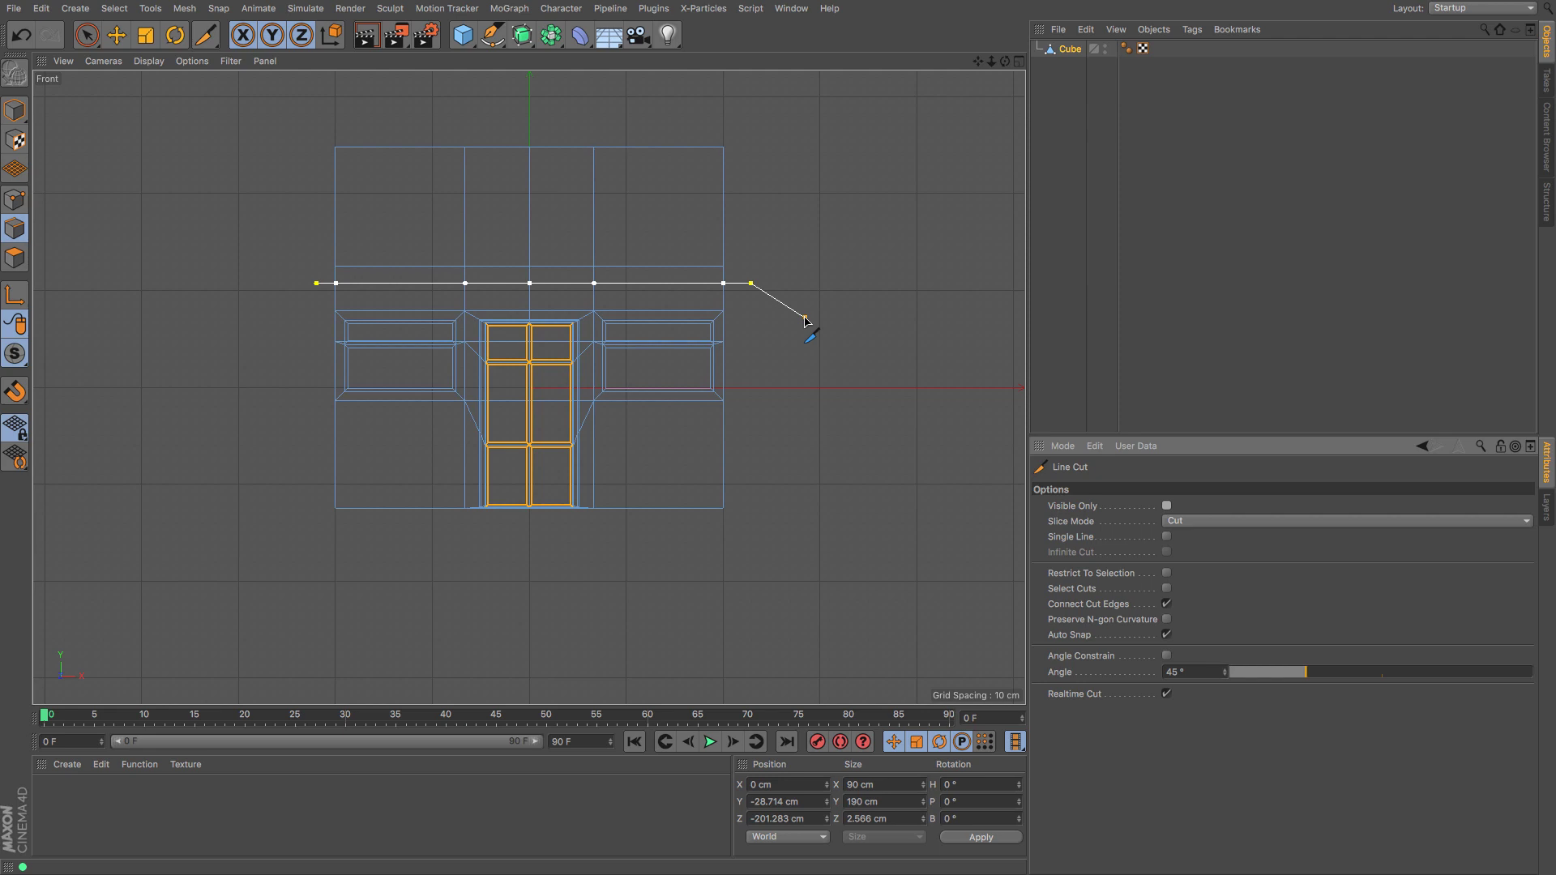
click(826, 273)
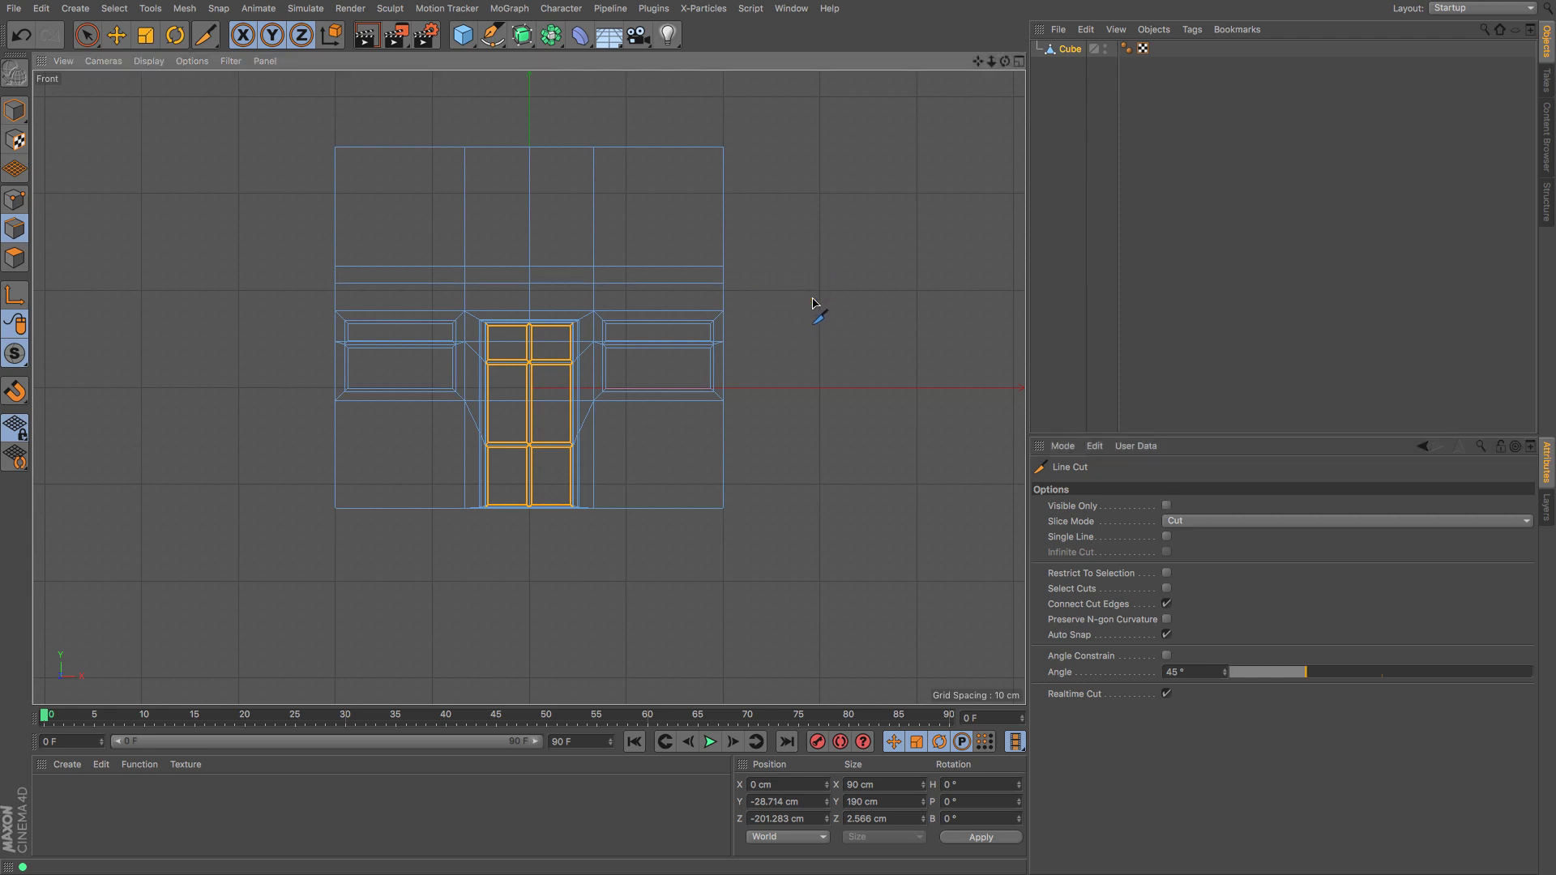
Step: Select all polygons of both roof slopes and the narrow eave strips beneath them on the front and back, leaving out the walls
key(F1)
drag(1005, 61, 529, 386)
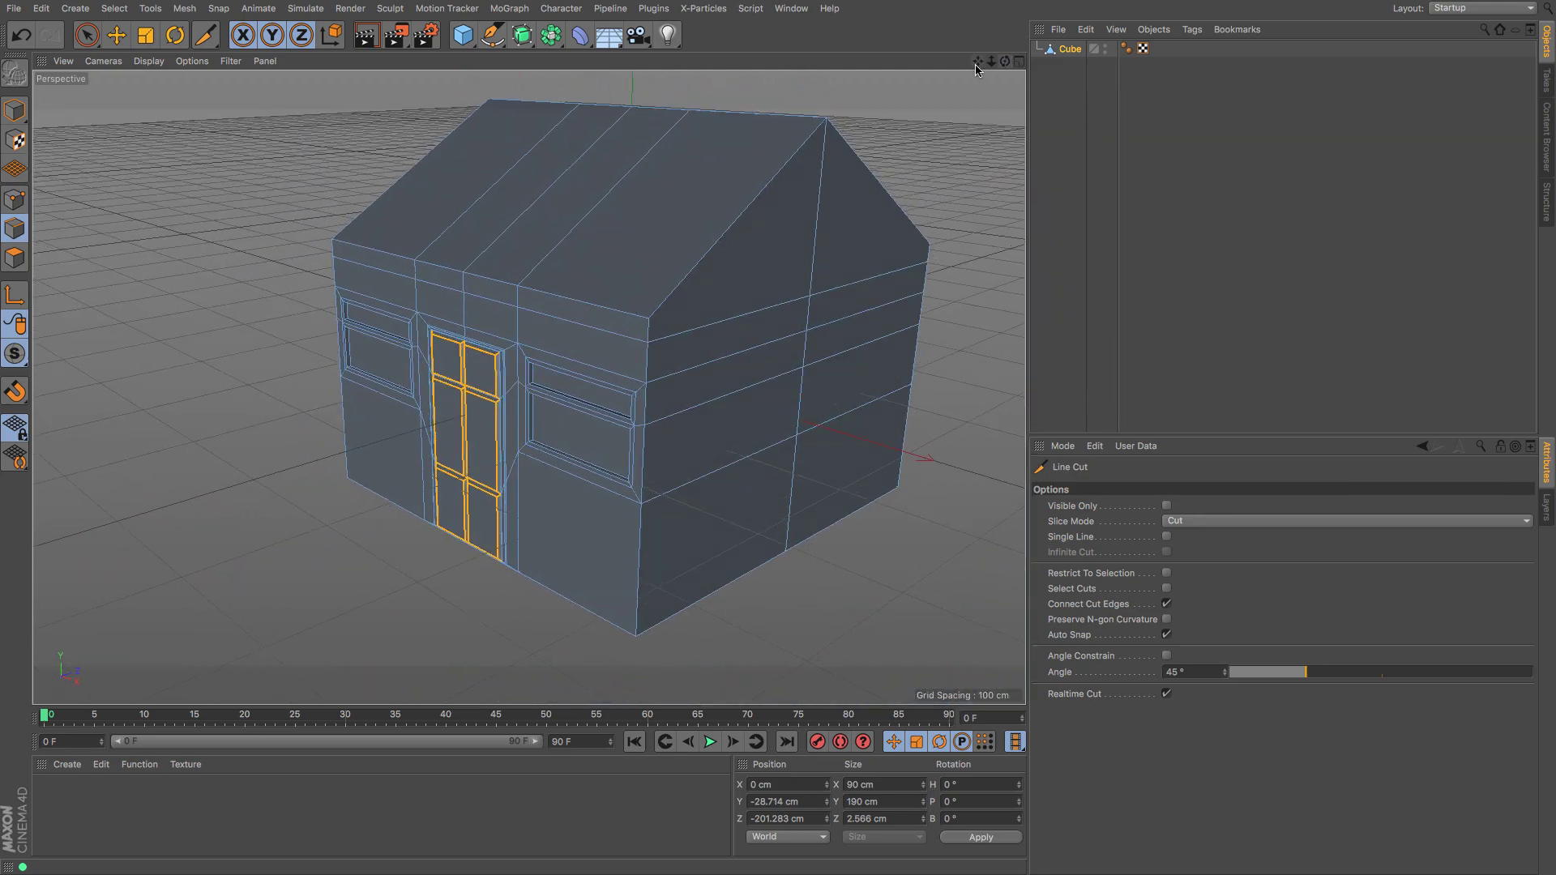
drag(978, 62, 2, 169)
click(15, 258)
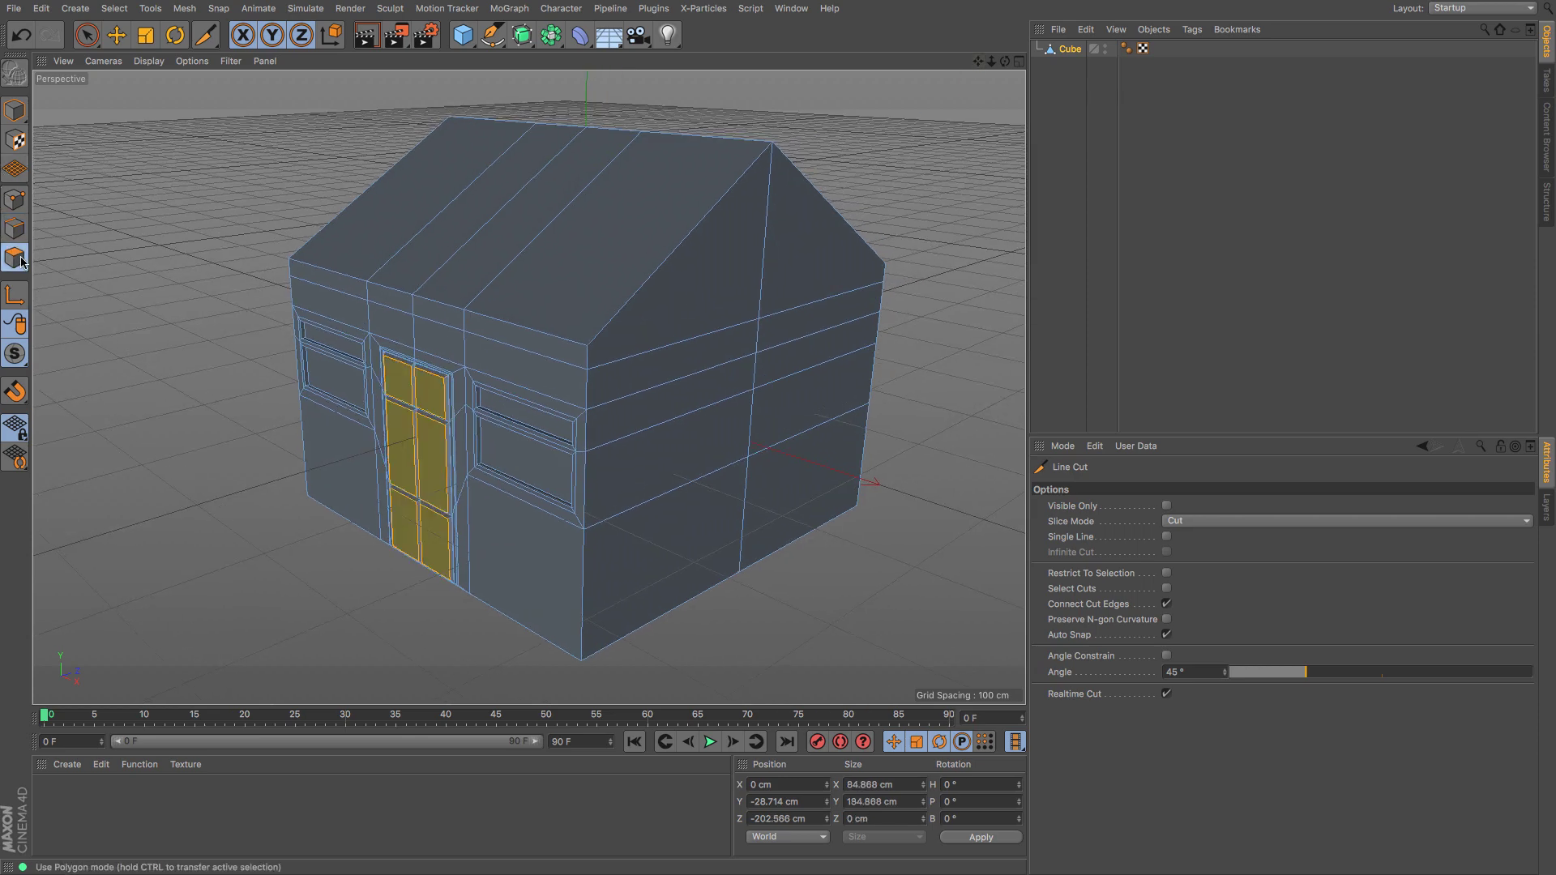
click(90, 45)
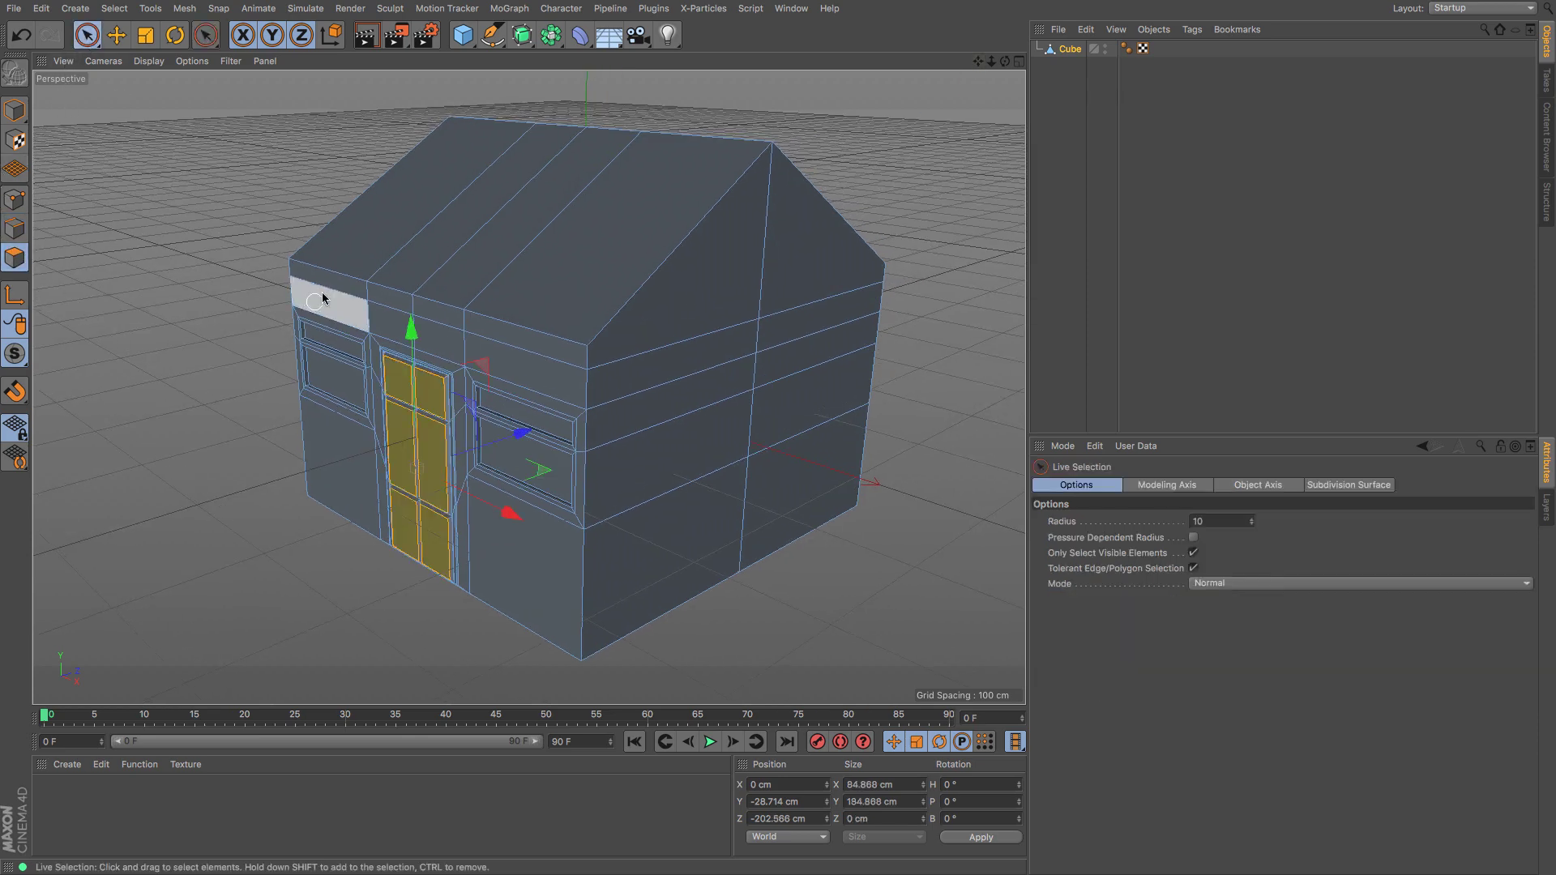
mouse_move(330, 304)
mouse_down()
mouse_move(367, 281)
mouse_move(507, 320)
mouse_move(453, 314)
mouse_up()
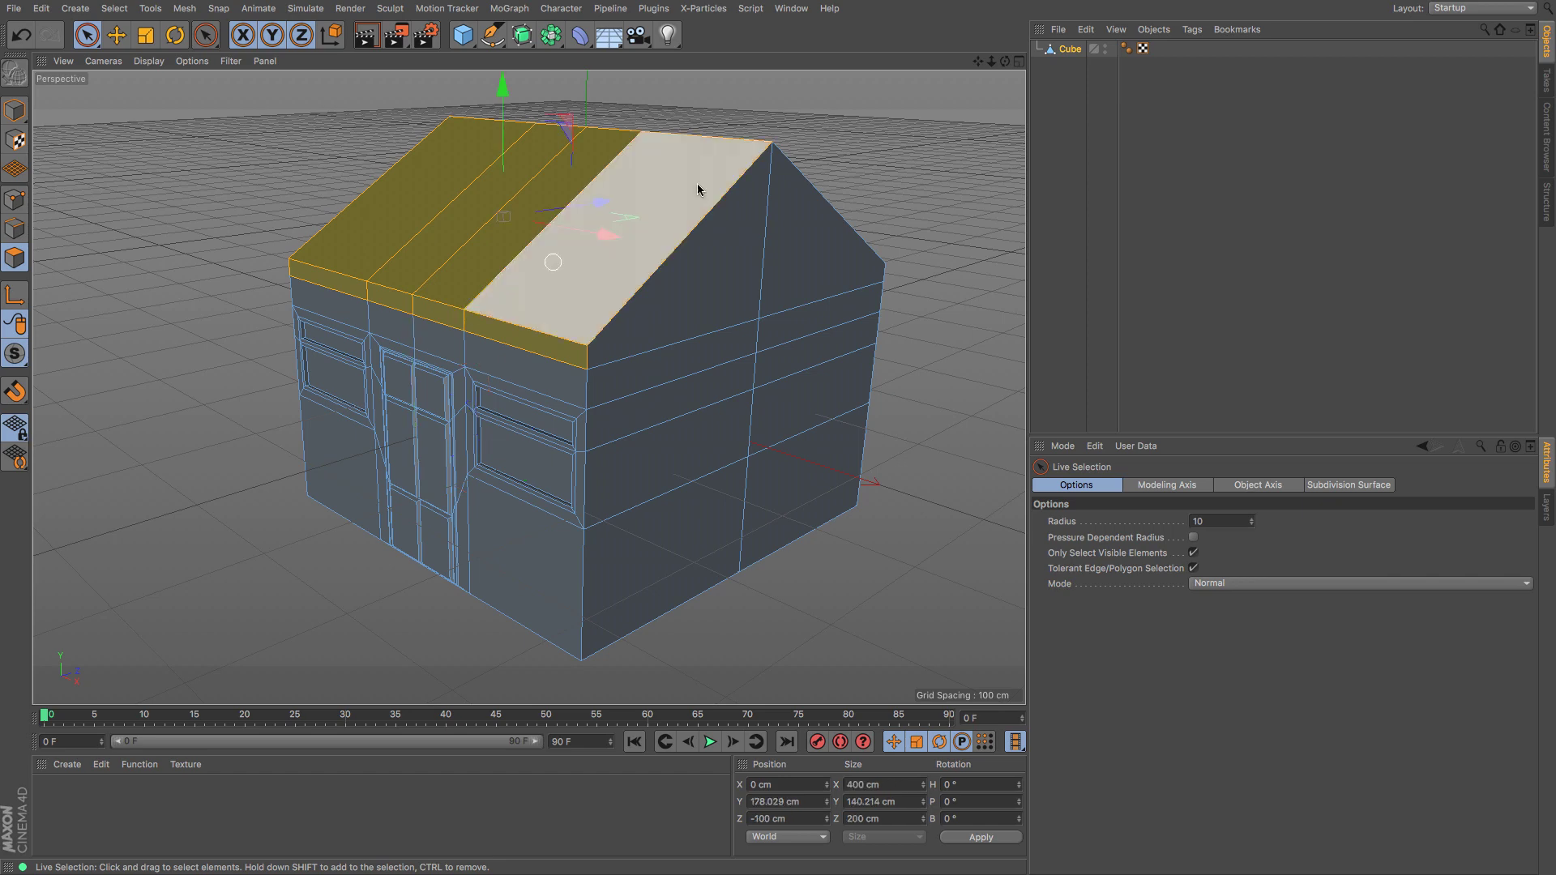
drag(1005, 62, 527, 387)
mouse_move(1022, 261)
mouse_down()
mouse_move(962, 260)
mouse_move(785, 312)
mouse_move(944, 314)
mouse_move(990, 284)
mouse_up()
ctrl+click(948, 344)
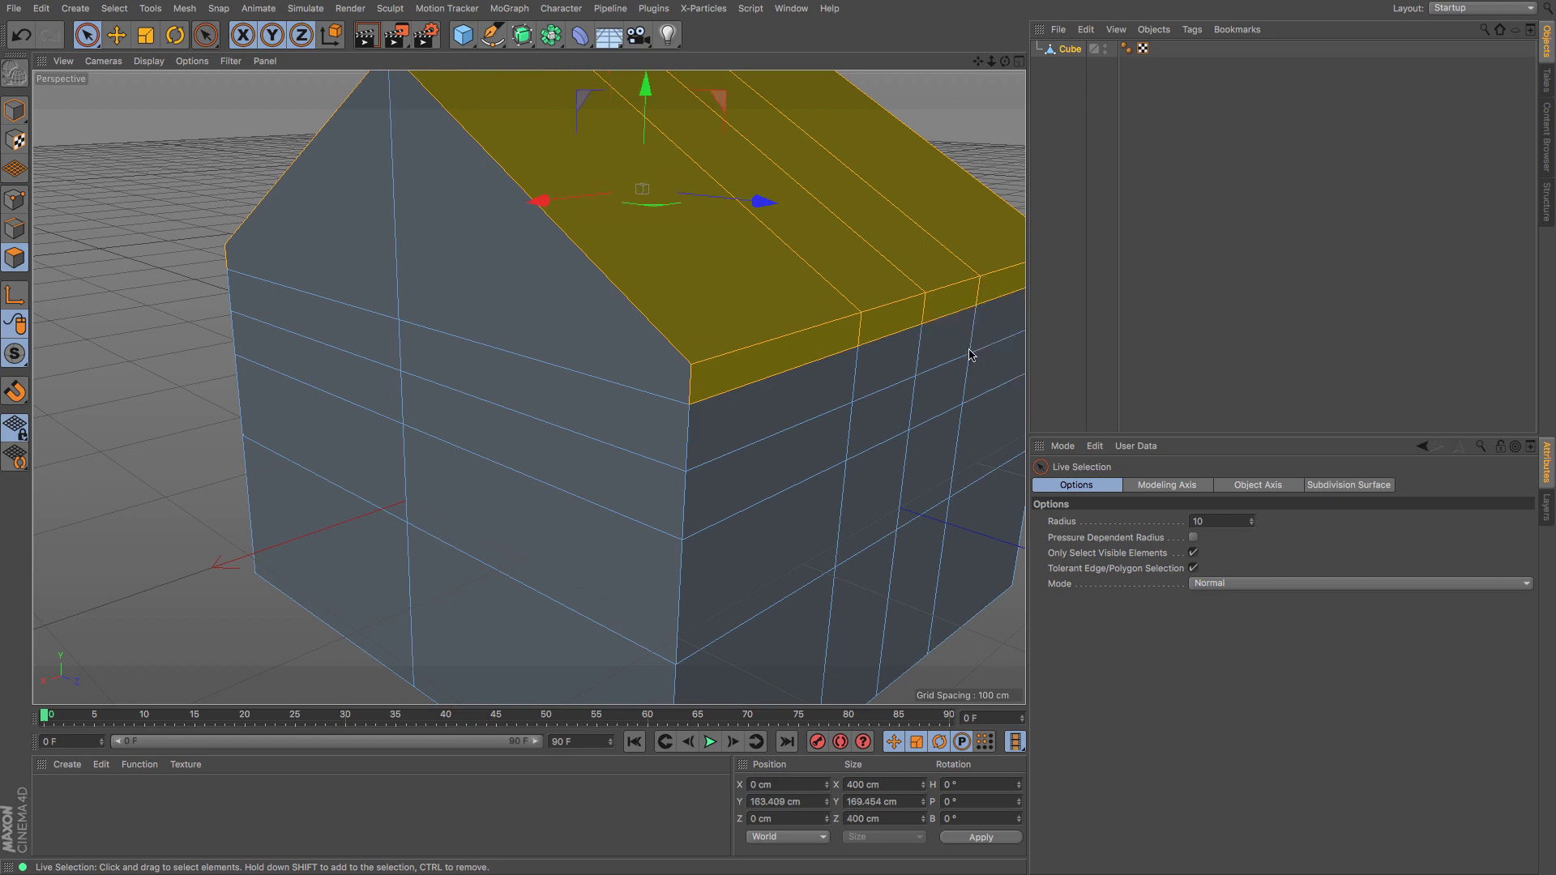
Step: Extrude the selected roof and eave polygons outward by about 11.2 cm with Preserve Groups enabled
drag(1005, 62, 528, 387)
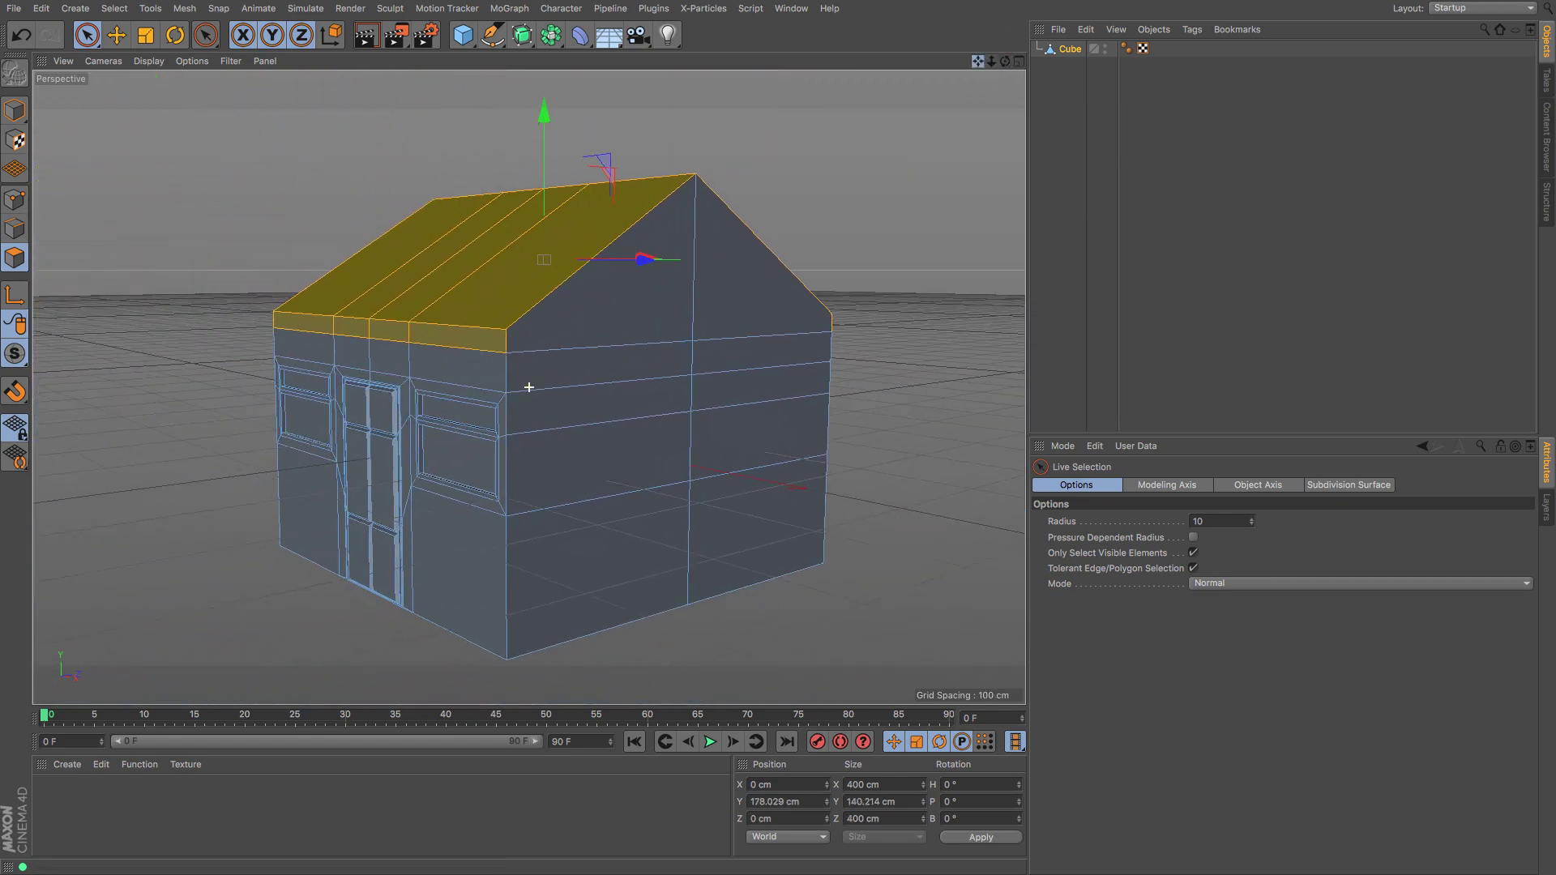
drag(1005, 61, 527, 386)
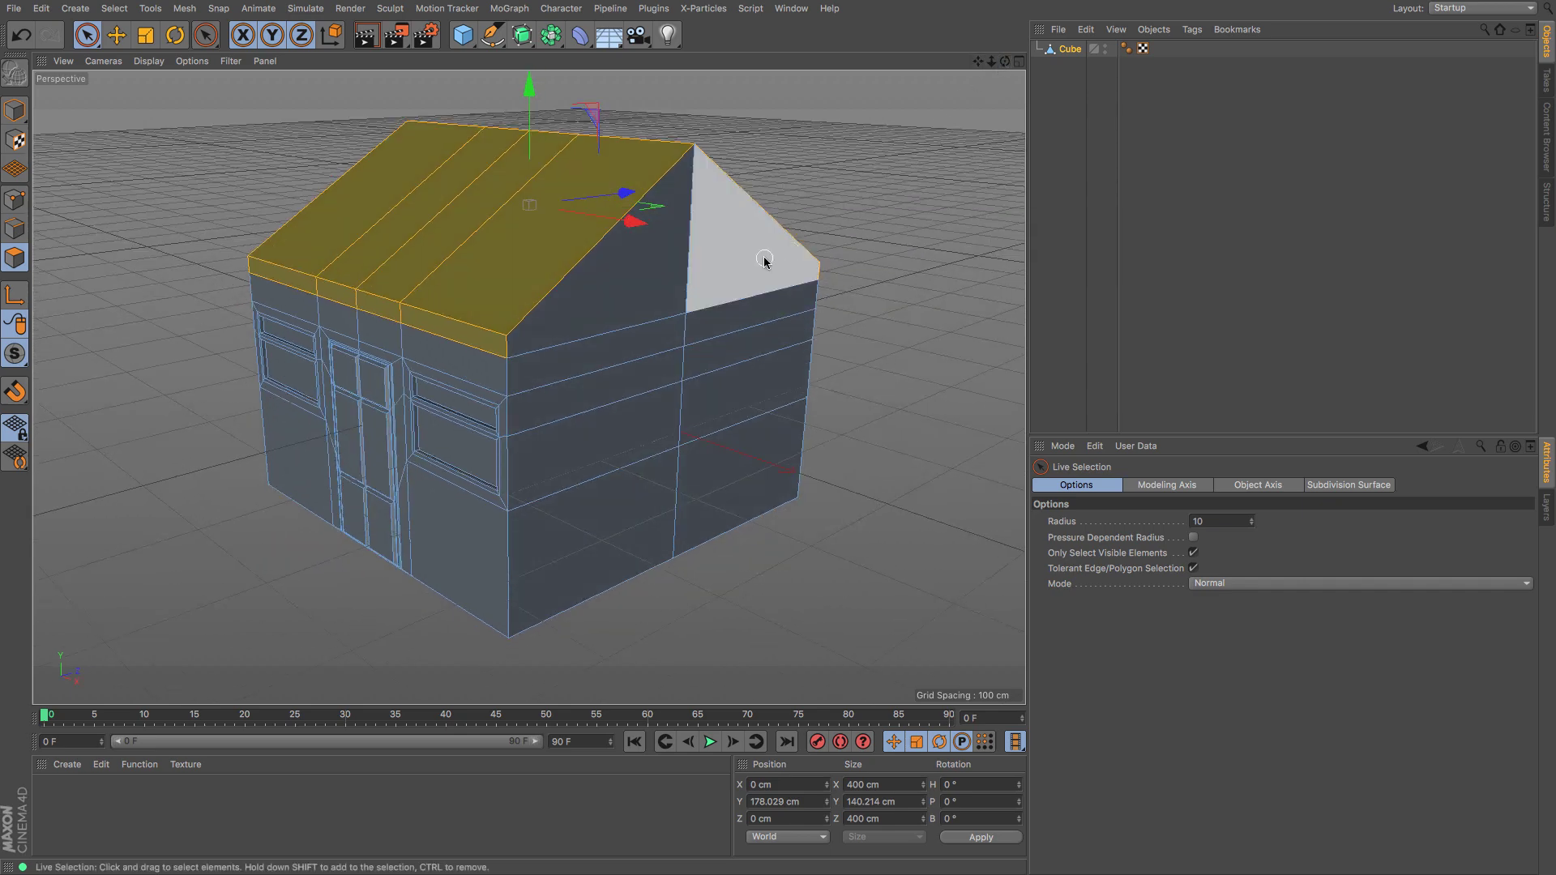
key(m)
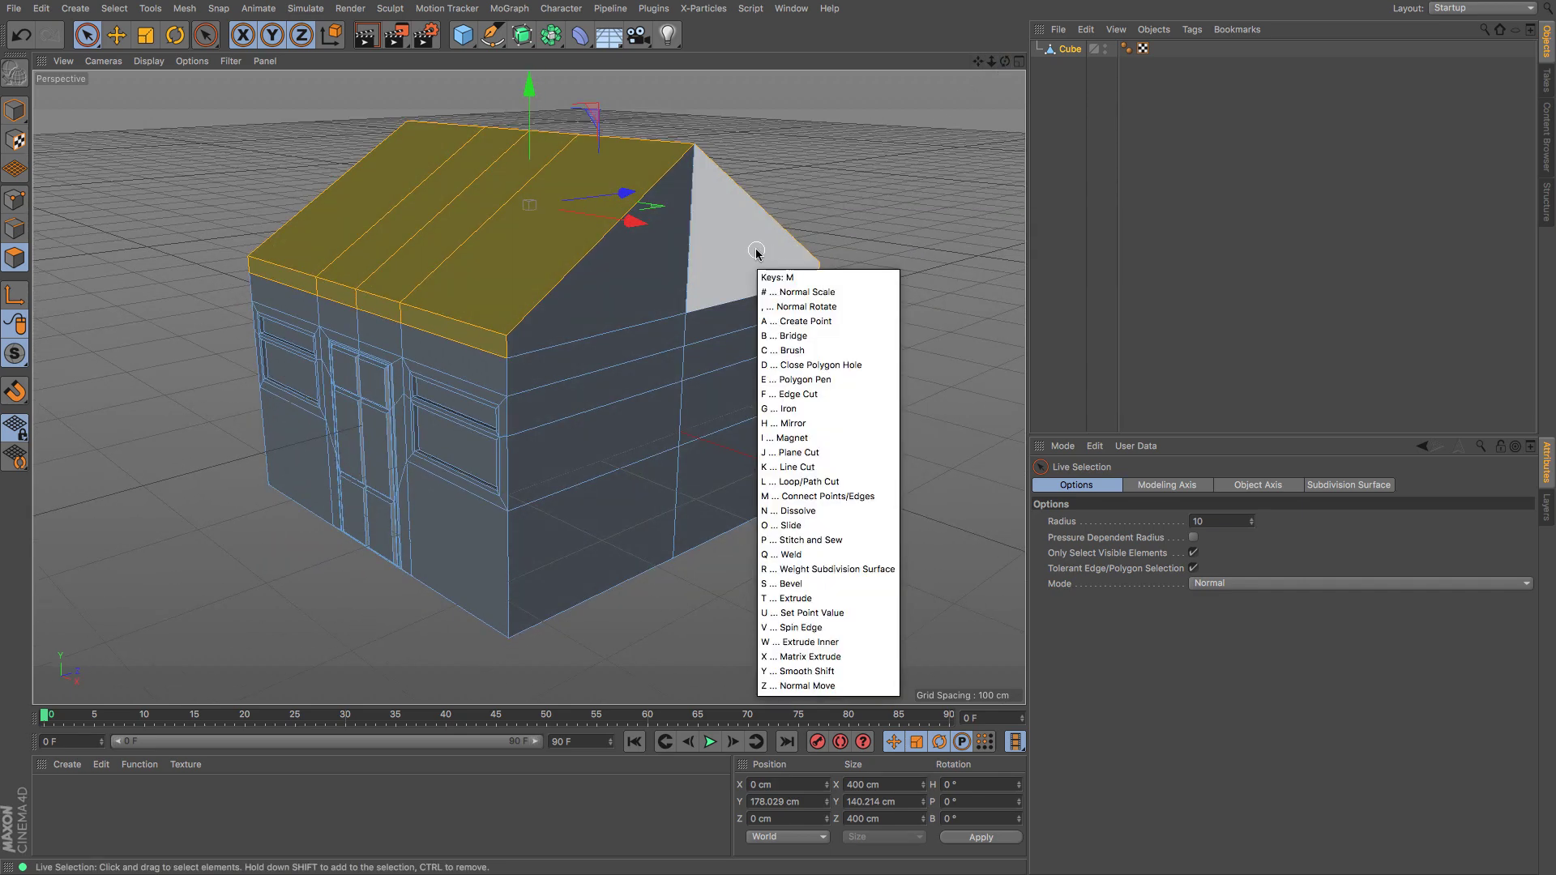
key(t)
drag(710, 300, 751, 300)
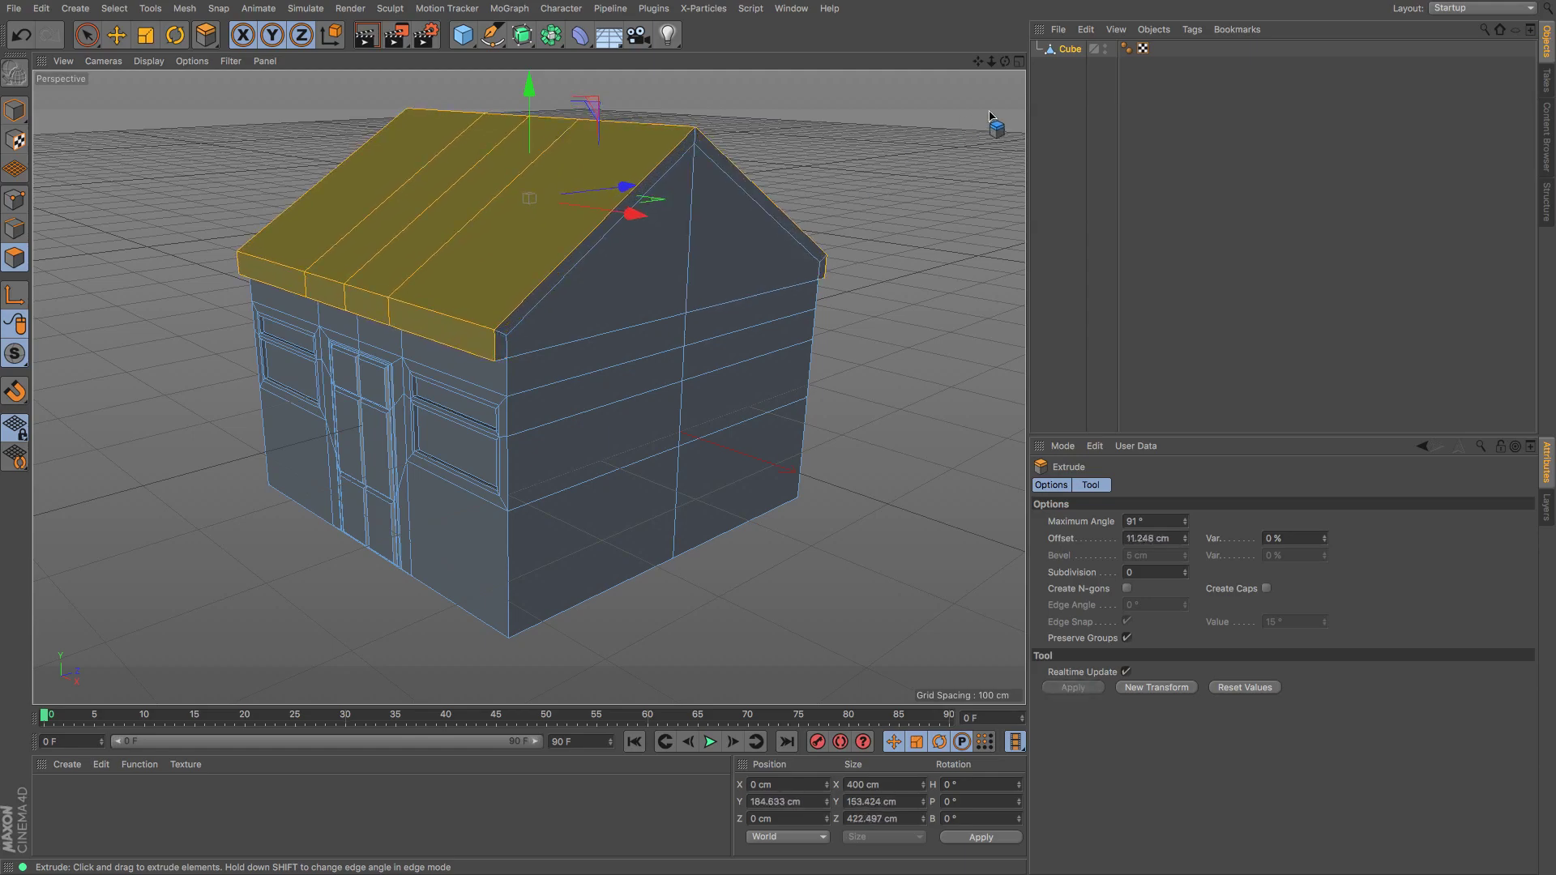
Step: Select the four eave strip polygons along the front edge of the roof
drag(1004, 62, 900, 81)
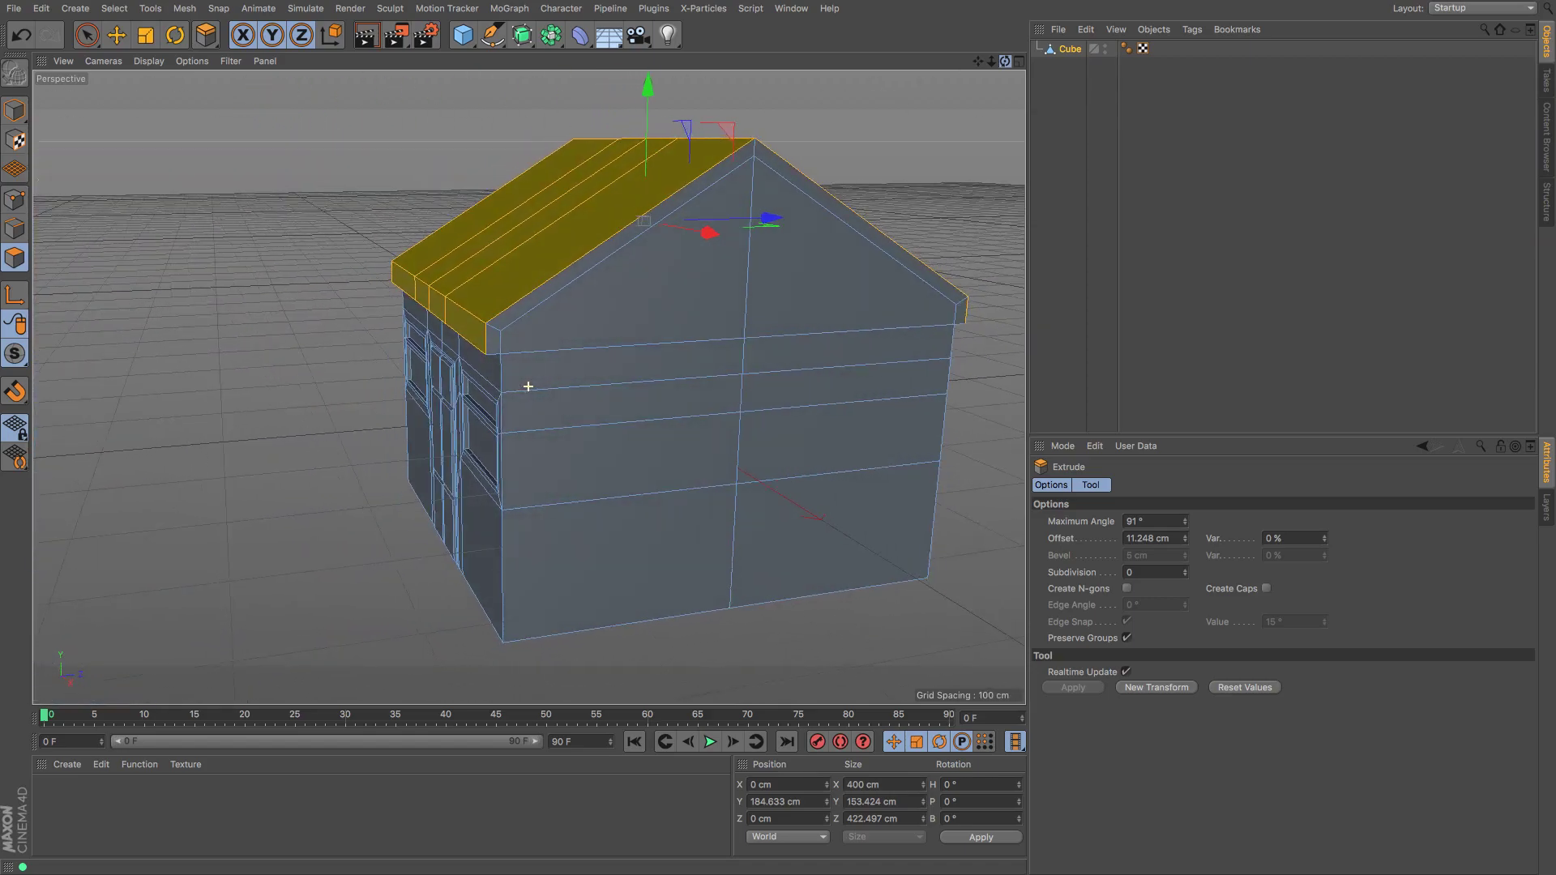
drag(1005, 60, 1062, 32)
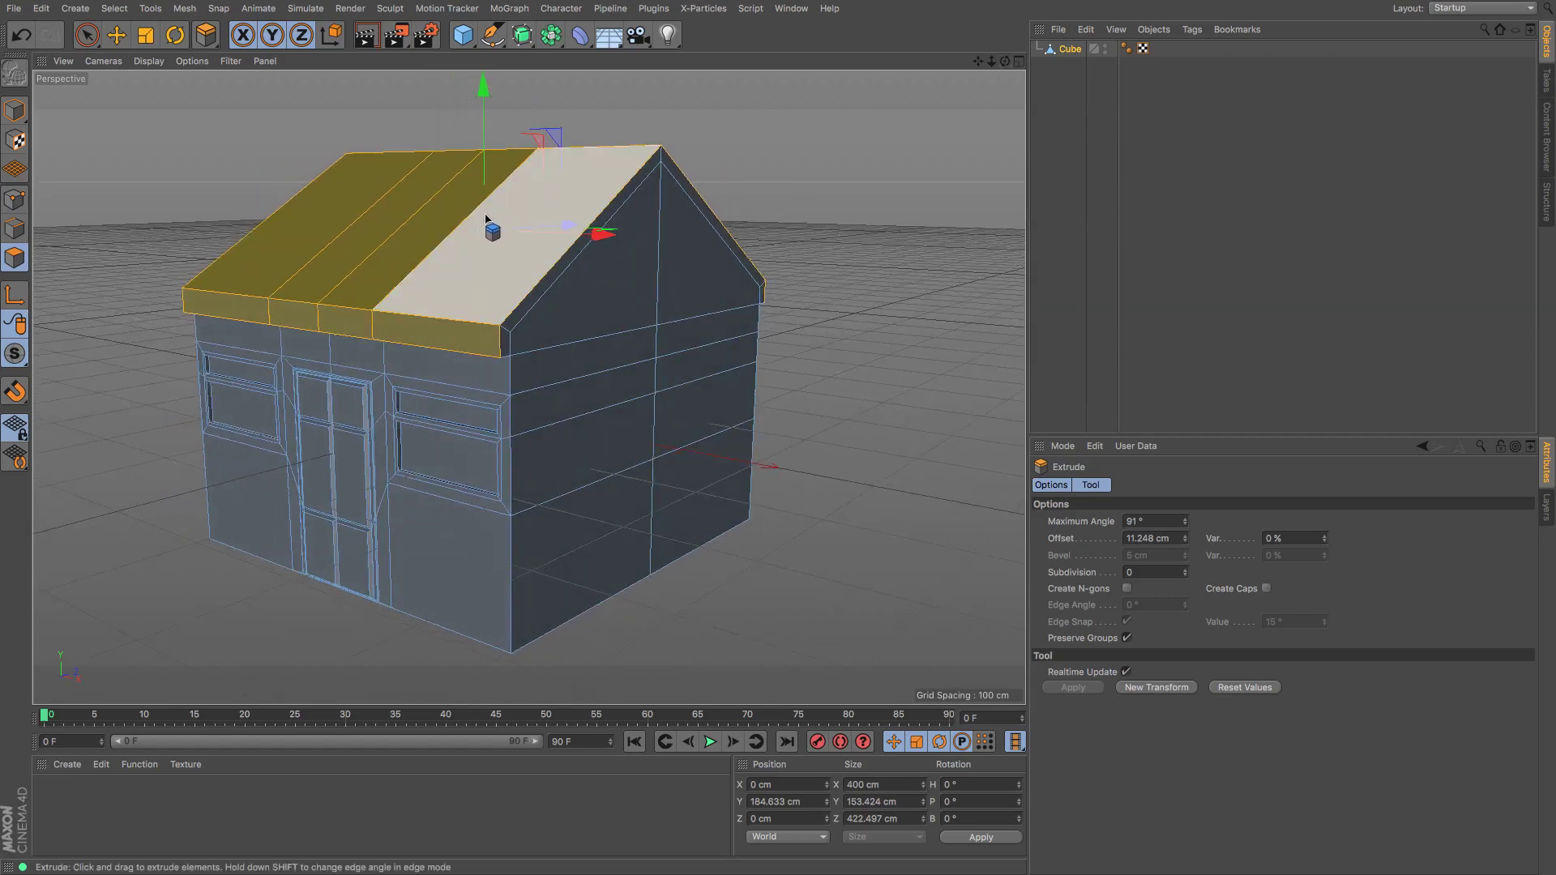
shift+click(485, 218)
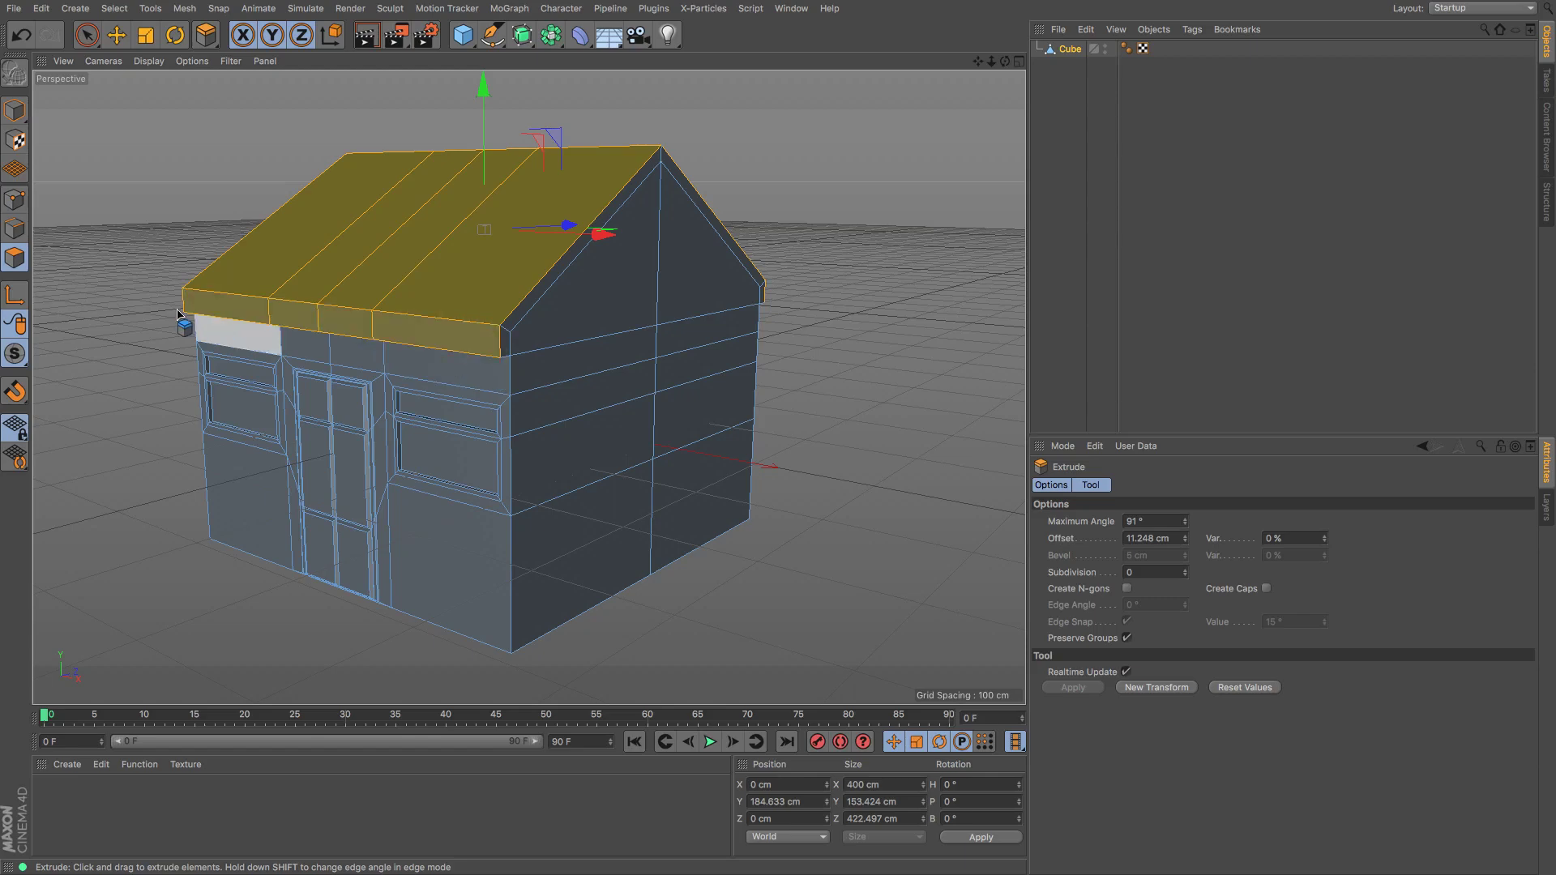
key(e)
click(444, 347)
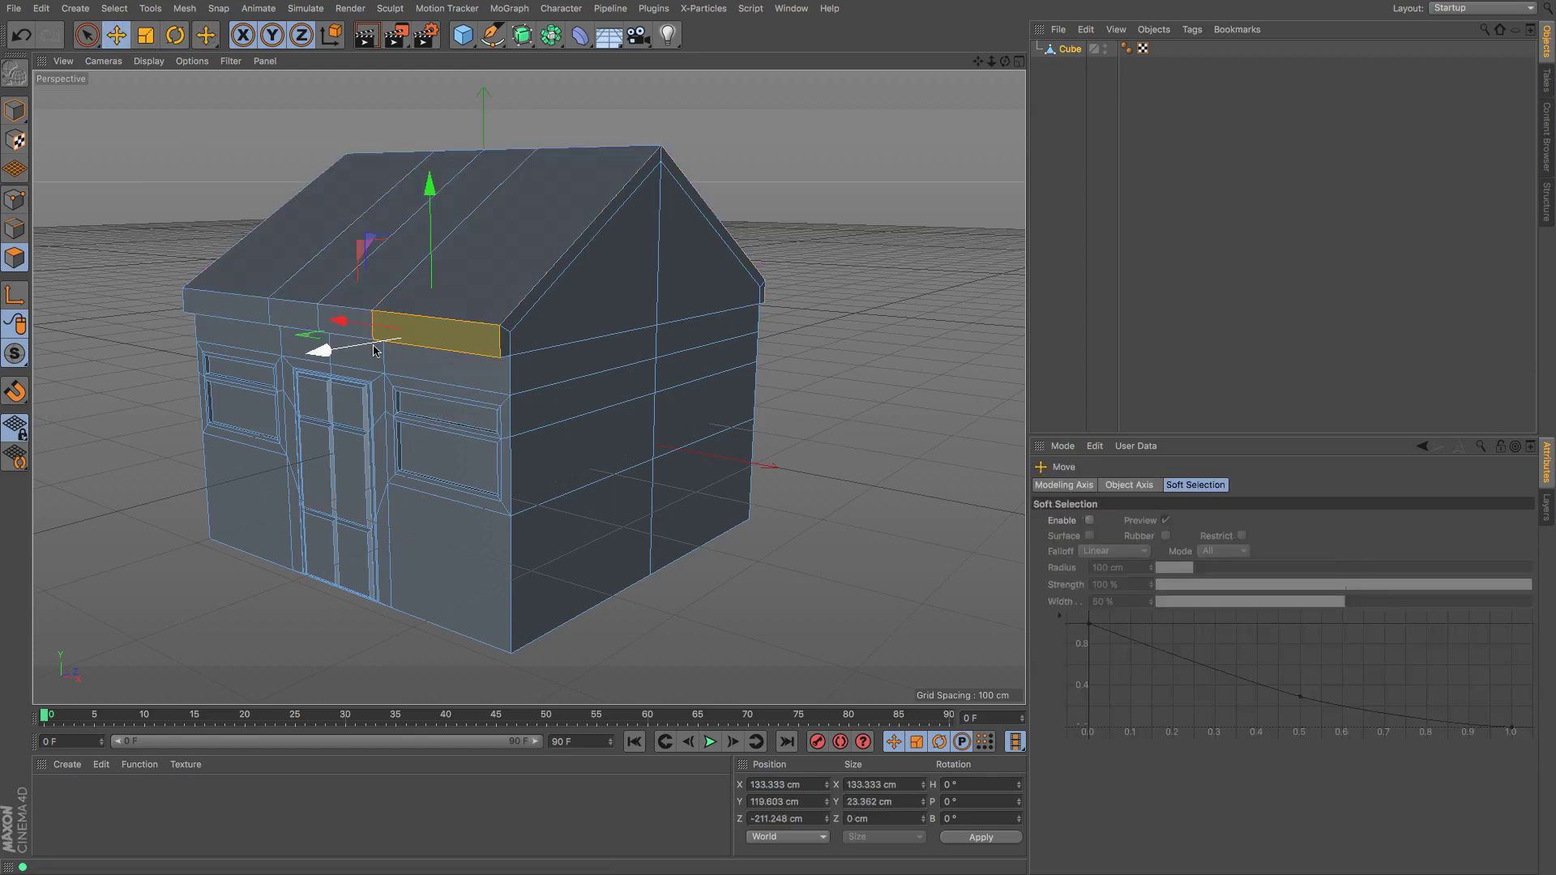
shift+click(347, 324)
shift+click(291, 319)
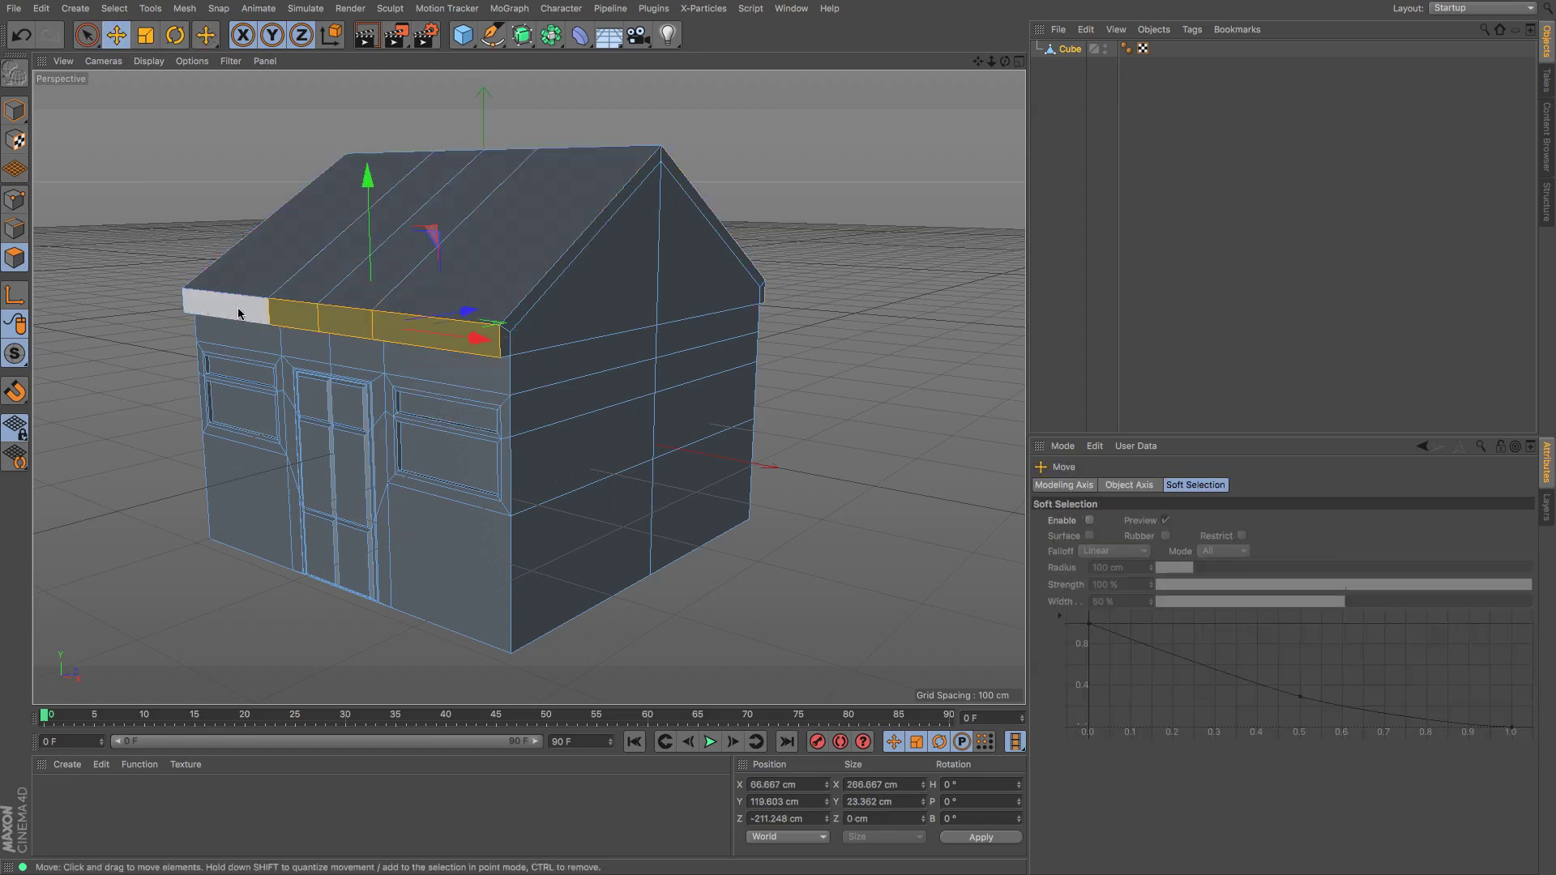
shift+click(242, 314)
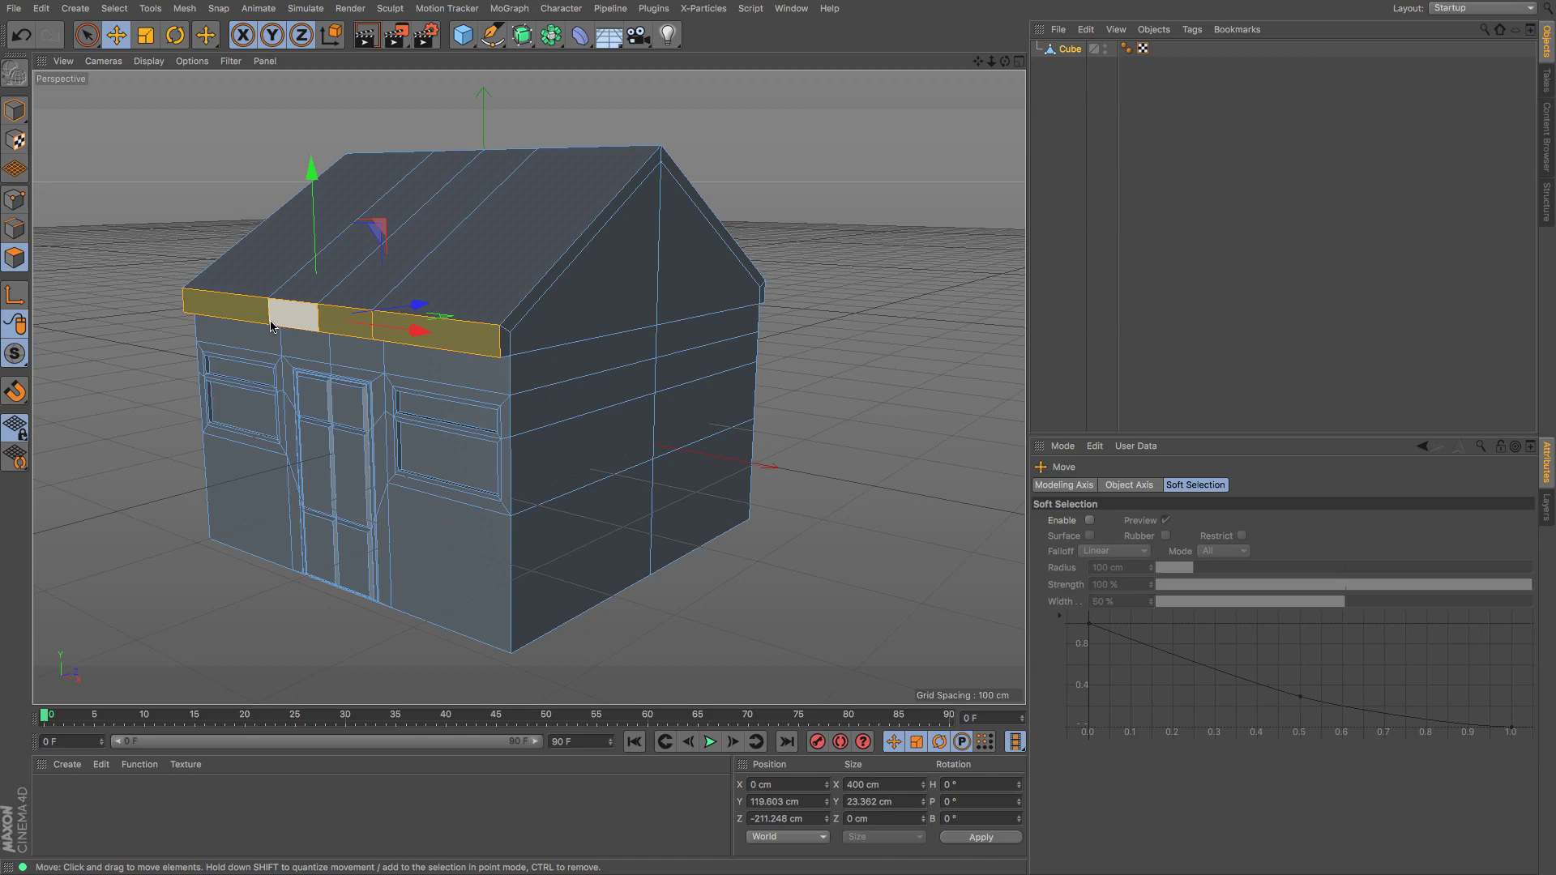
Step: Try to inset the front eave strip with Extrude Inner by about 2 cm and reduce its height to about 15.7 cm
key(m)
key(w)
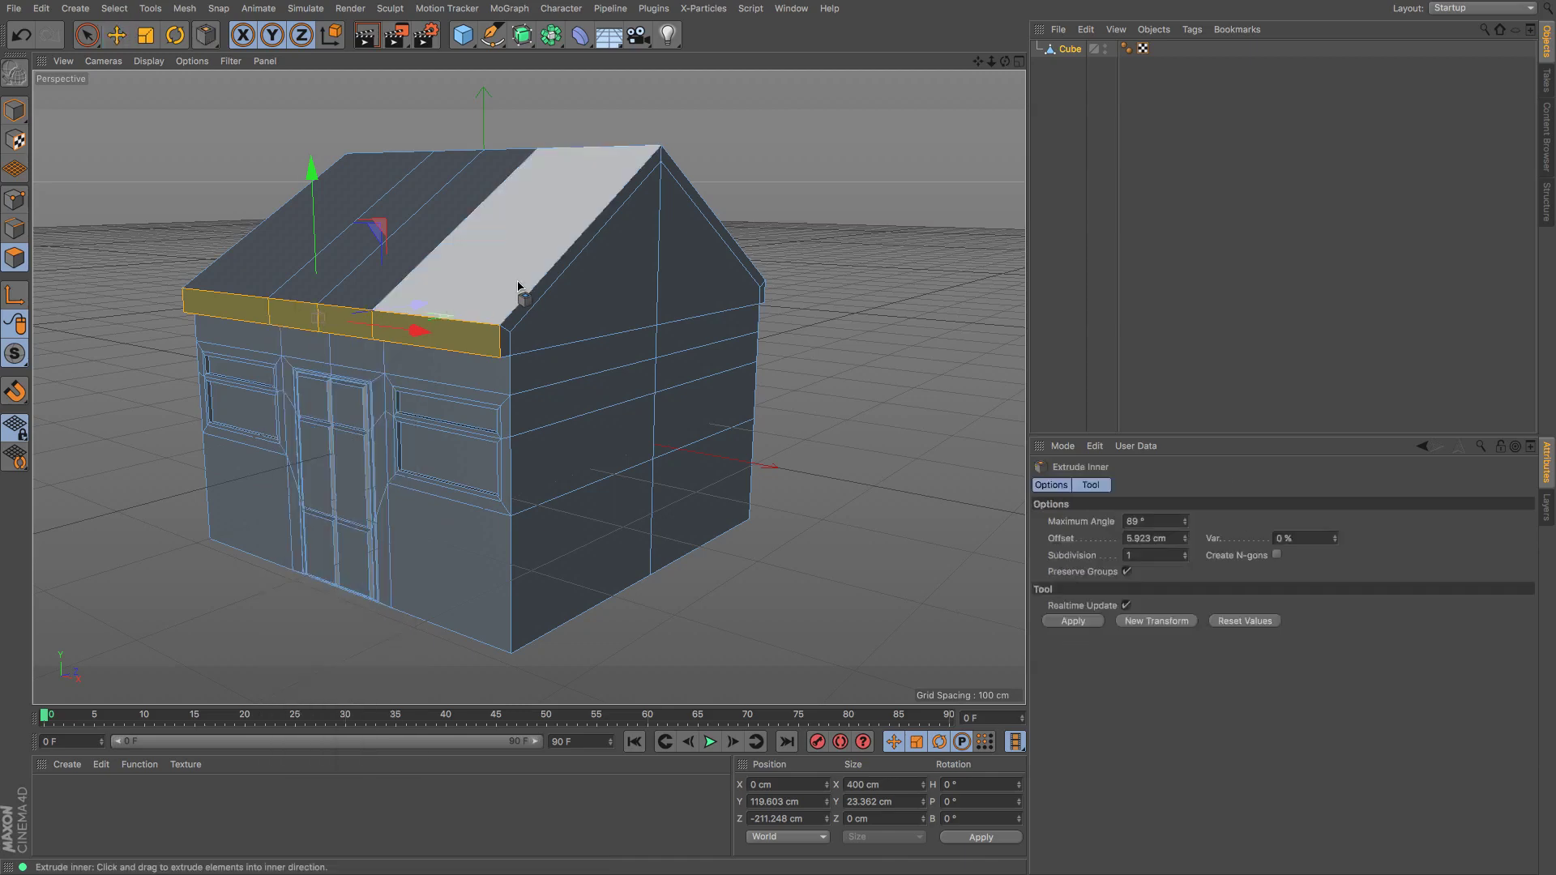
drag(519, 254, 524, 254)
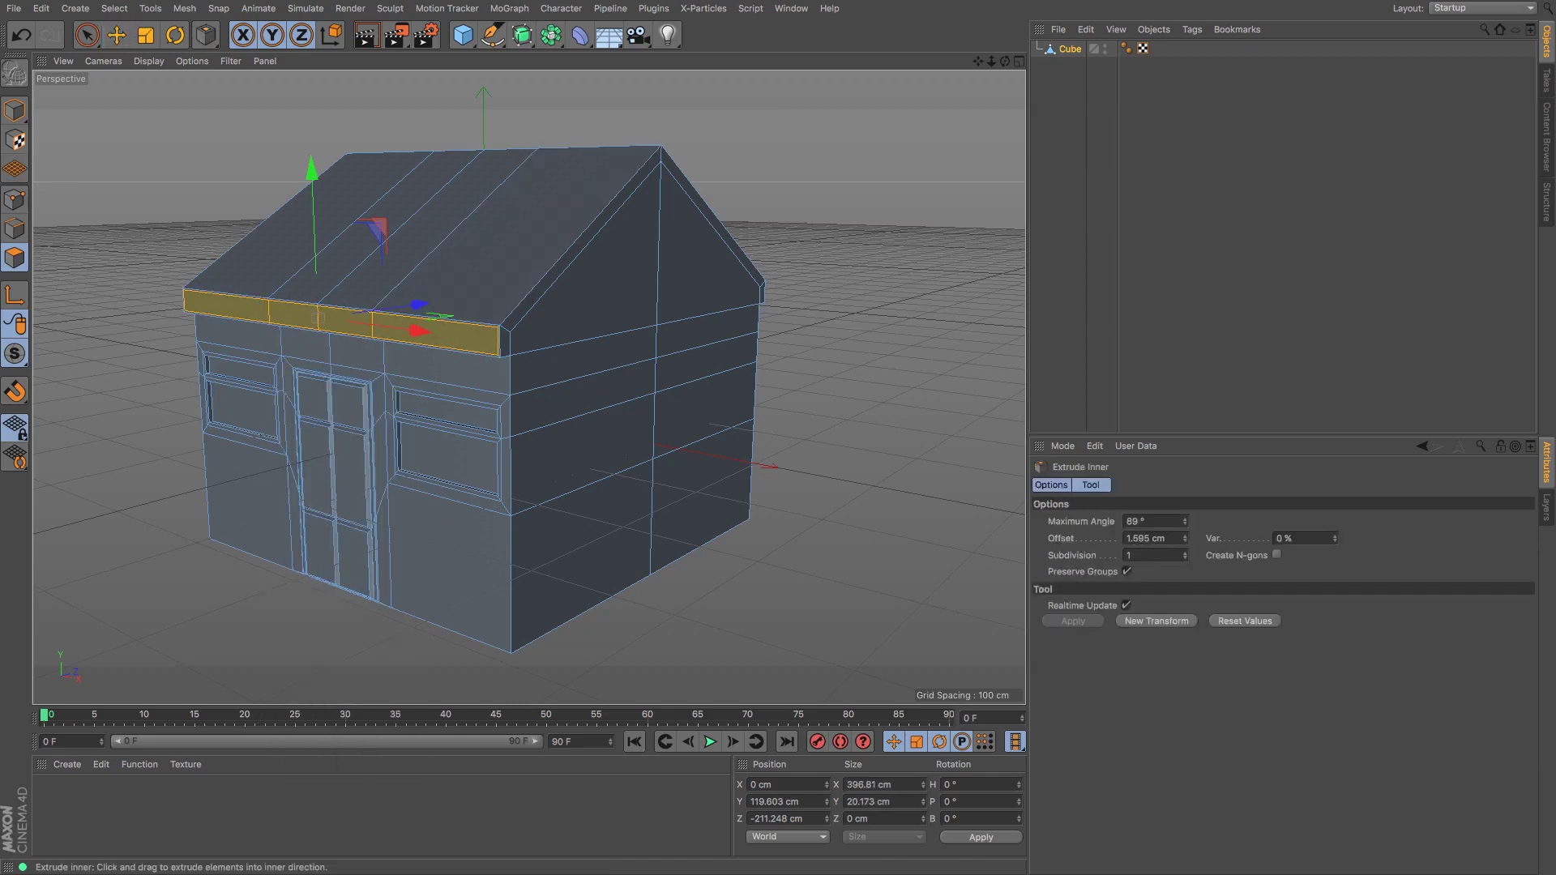
key(t)
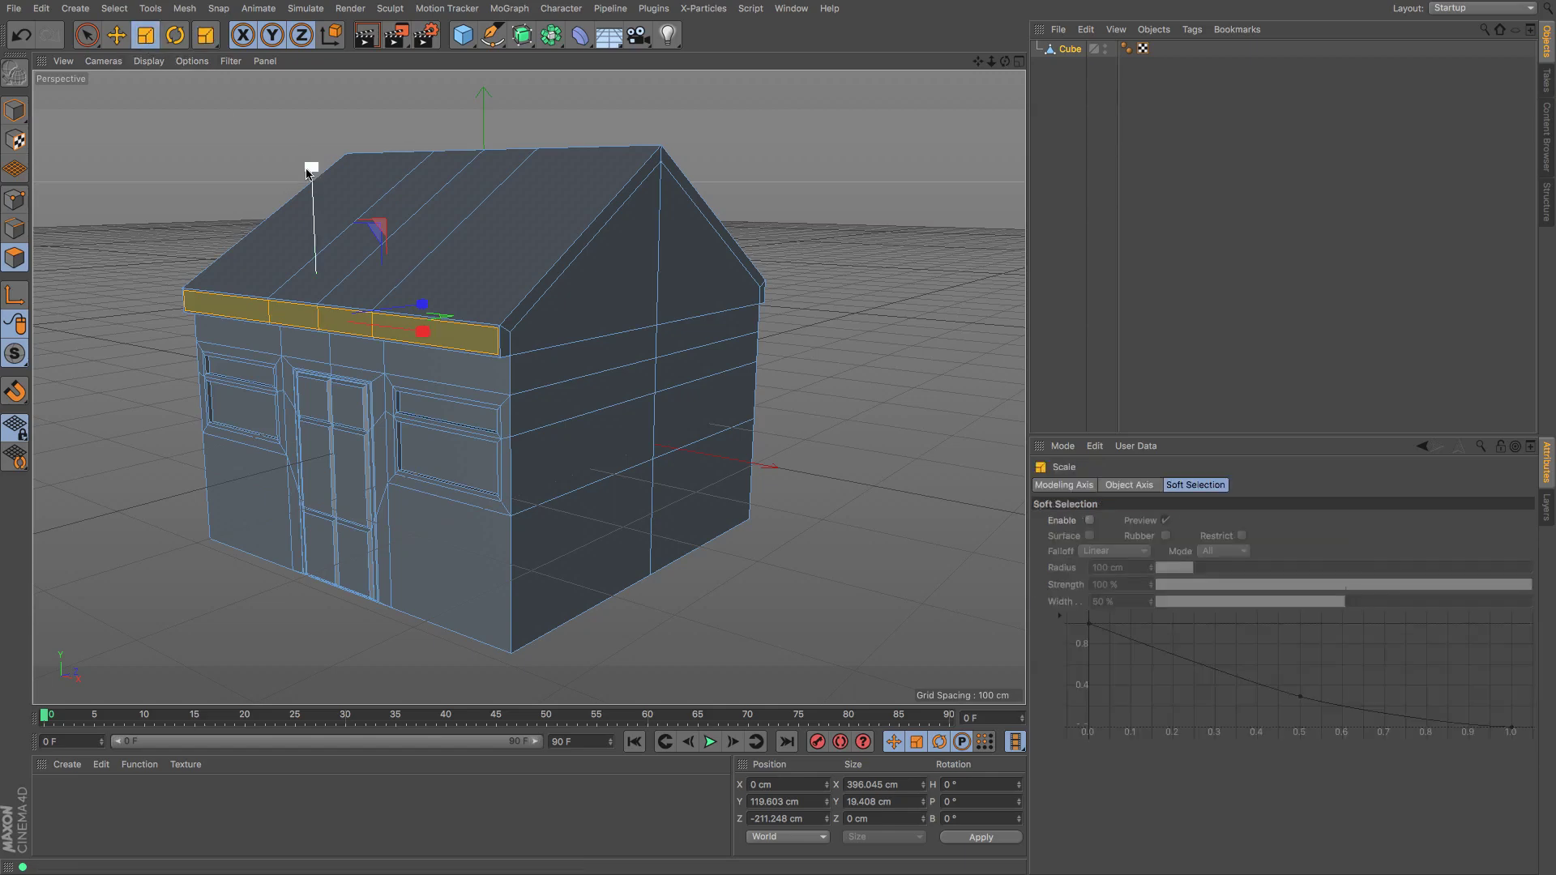
drag(303, 199, 309, 177)
click(117, 35)
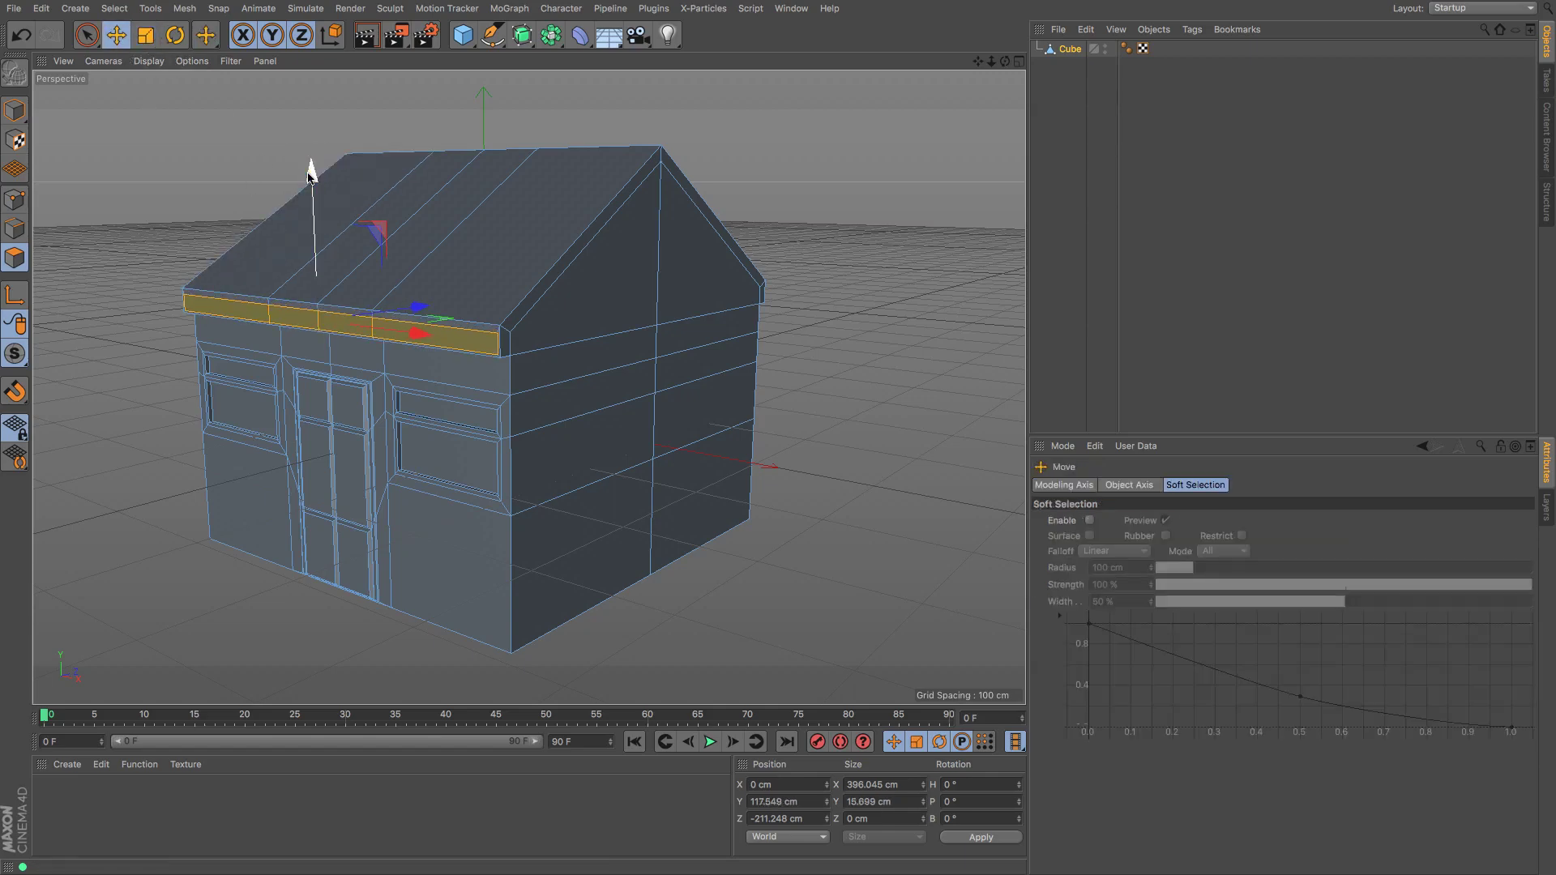
Step: Try to recess the inset front eave strip with an Extrude of about -3.3 cm, and undo the eave strip changes
right_click(310, 175)
click(320, 318)
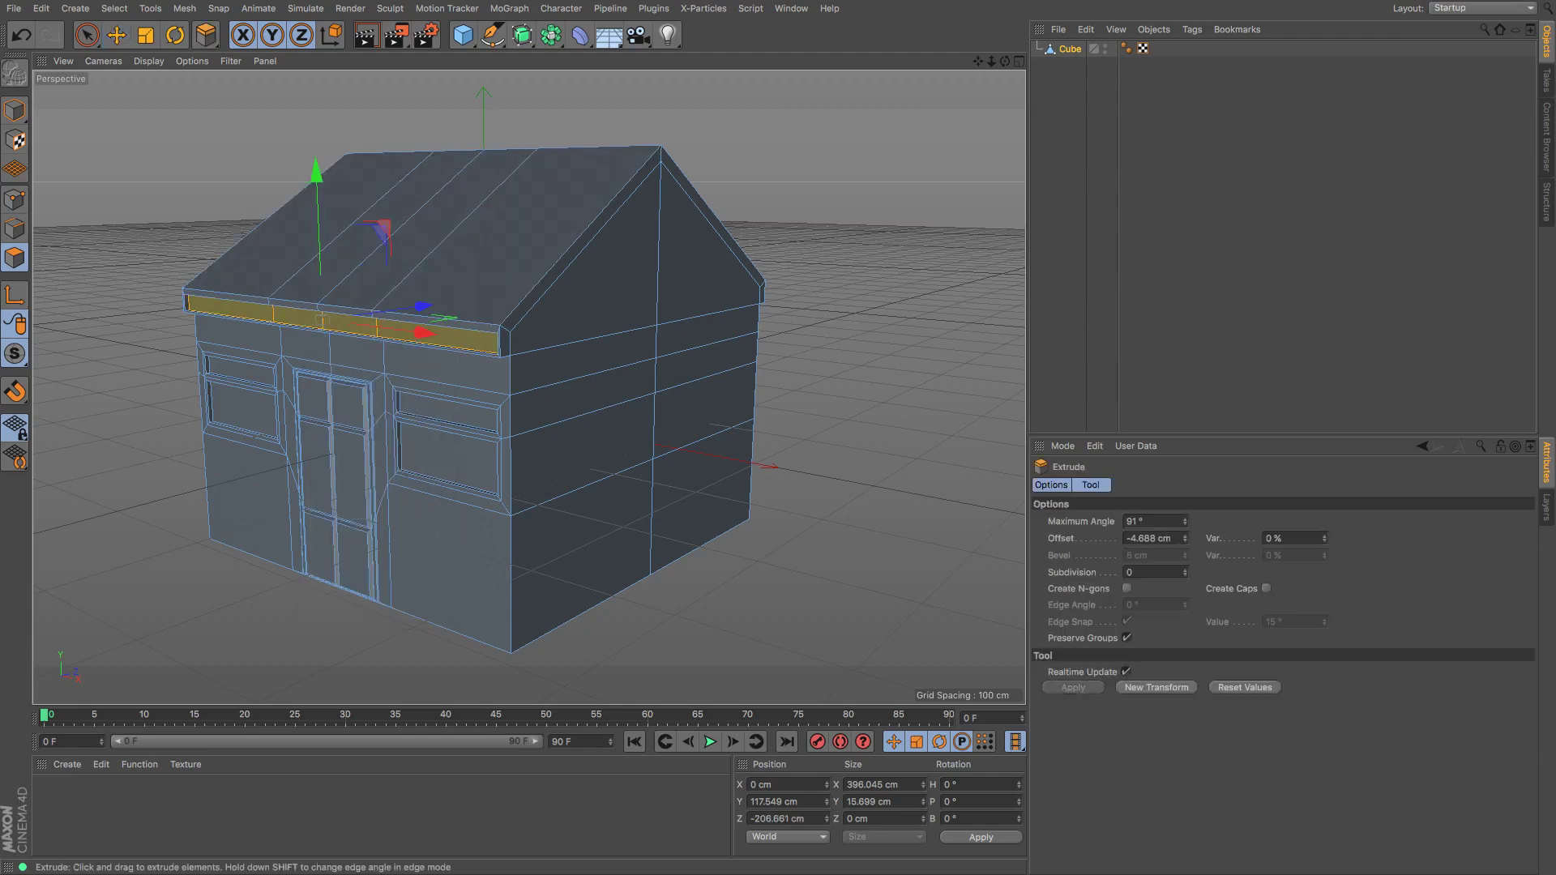
drag(321, 319, 319, 320)
drag(318, 320, 317, 320)
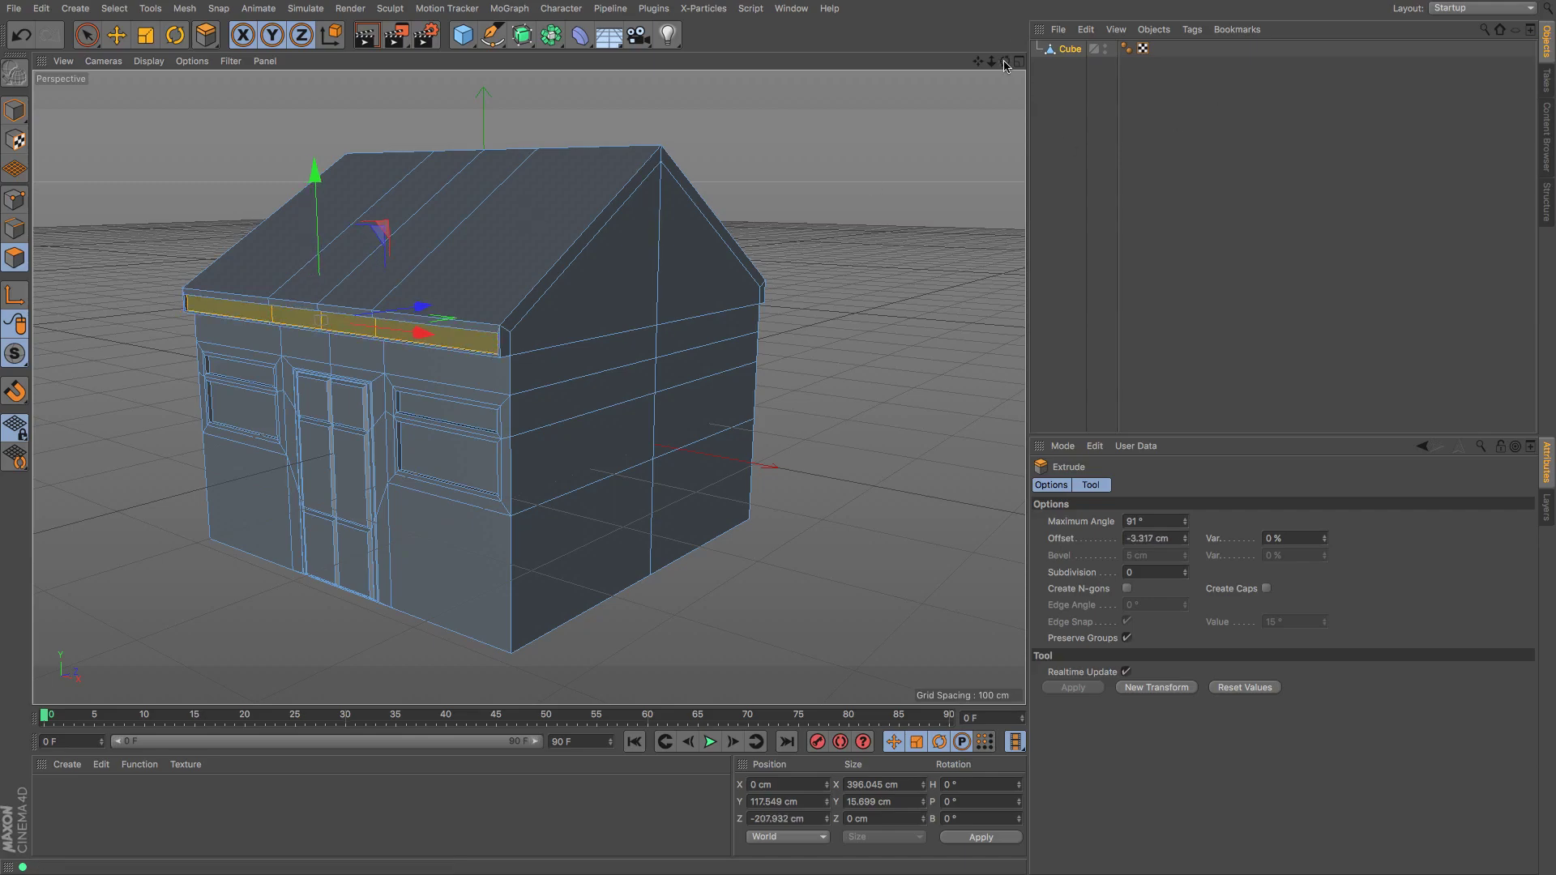
drag(1004, 63, 528, 386)
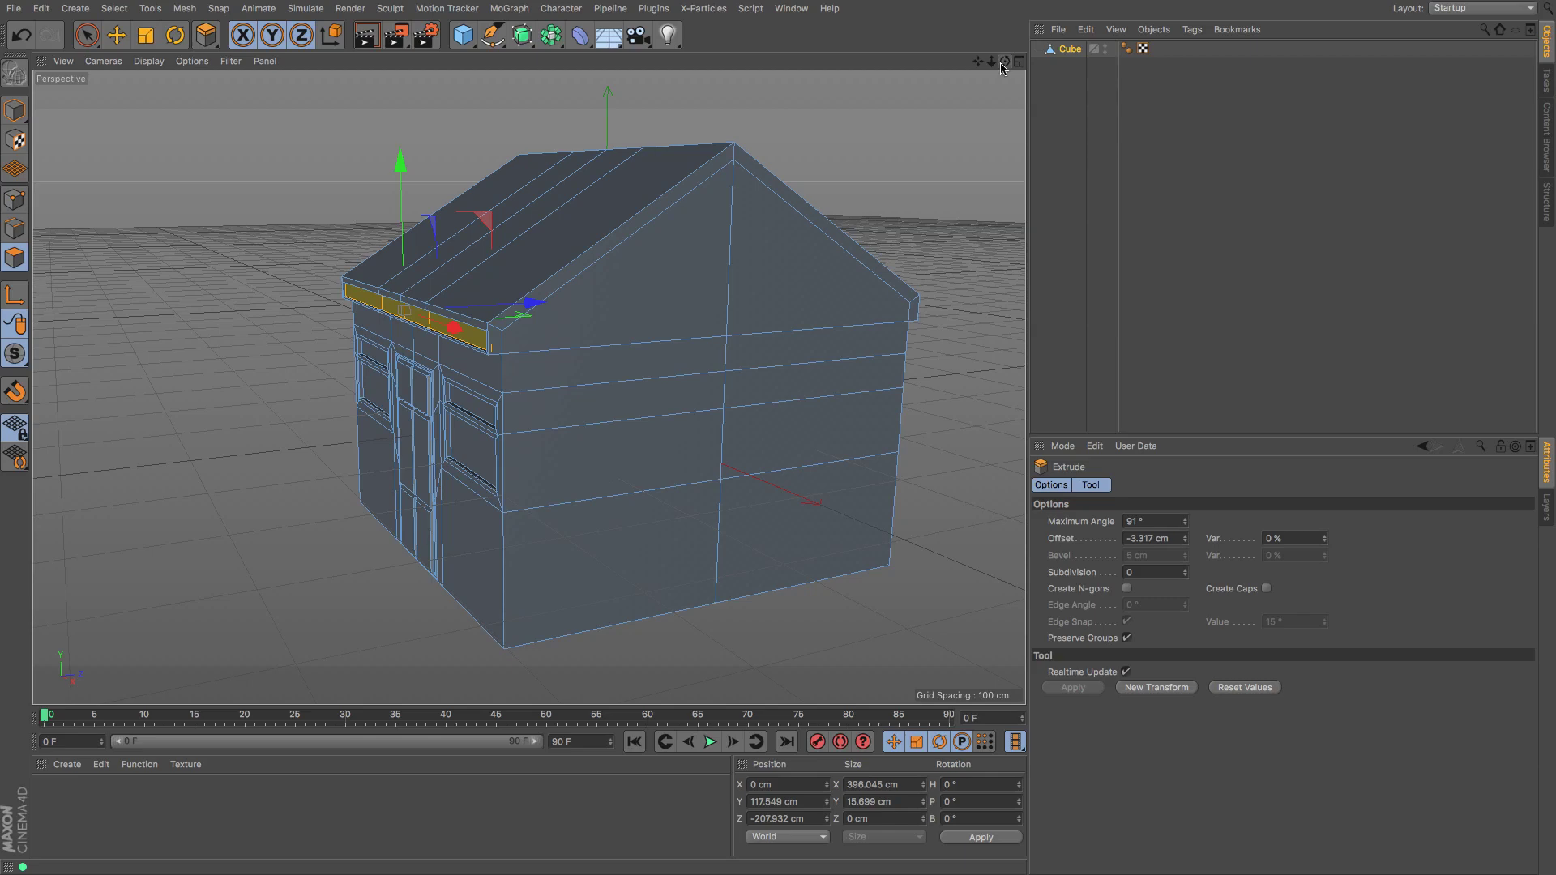
key(ctrl+z)
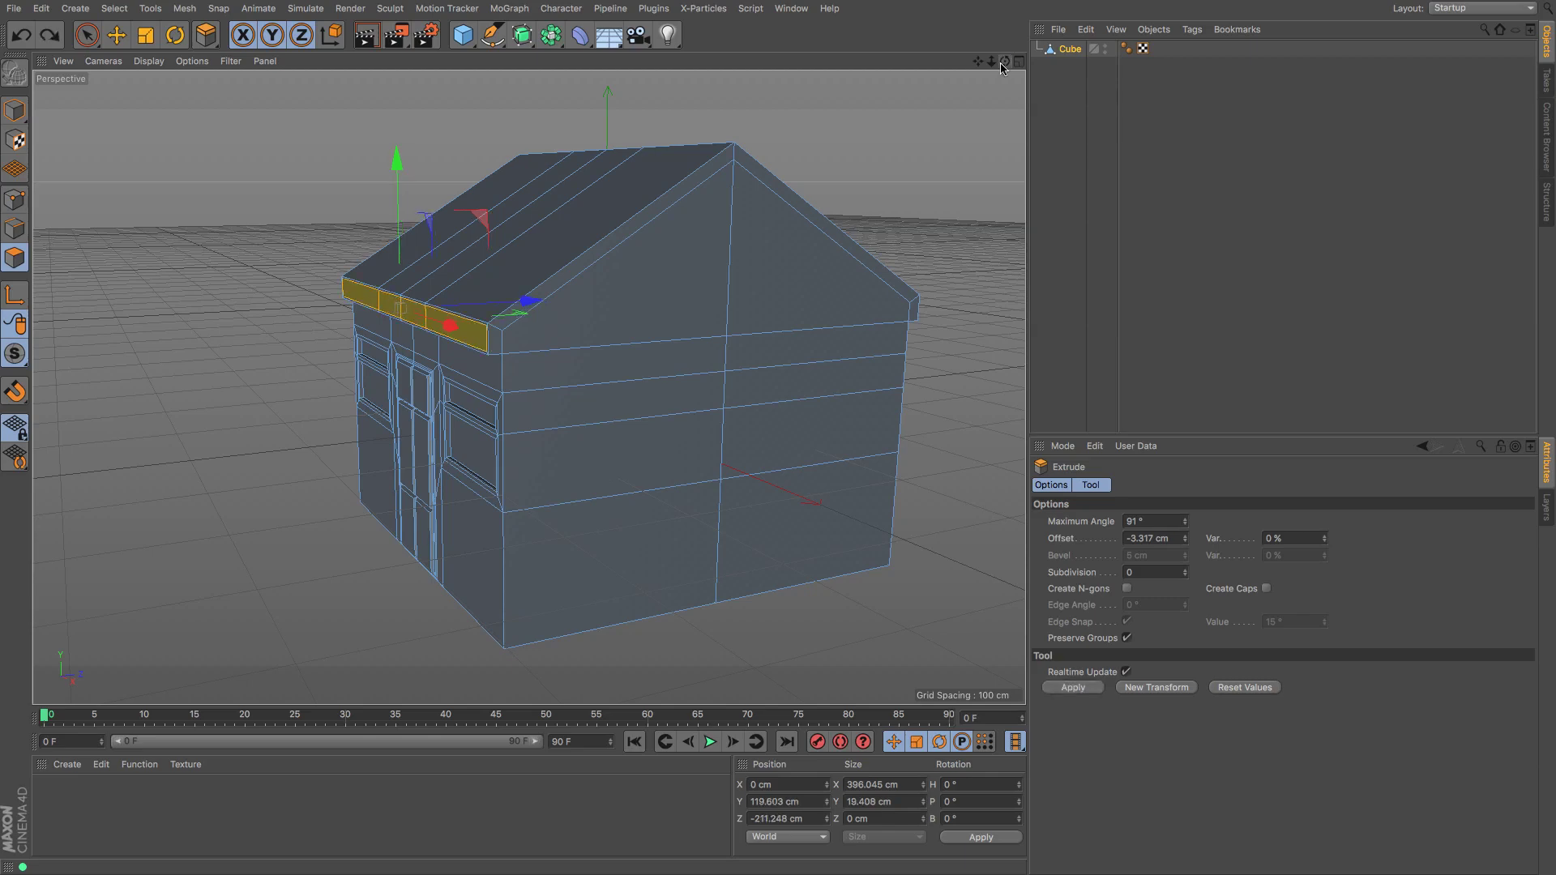
Step: In Polygon mode, live-select the six back-wall polygons covering the two window-height rows across three adjacent columns
click(26, 114)
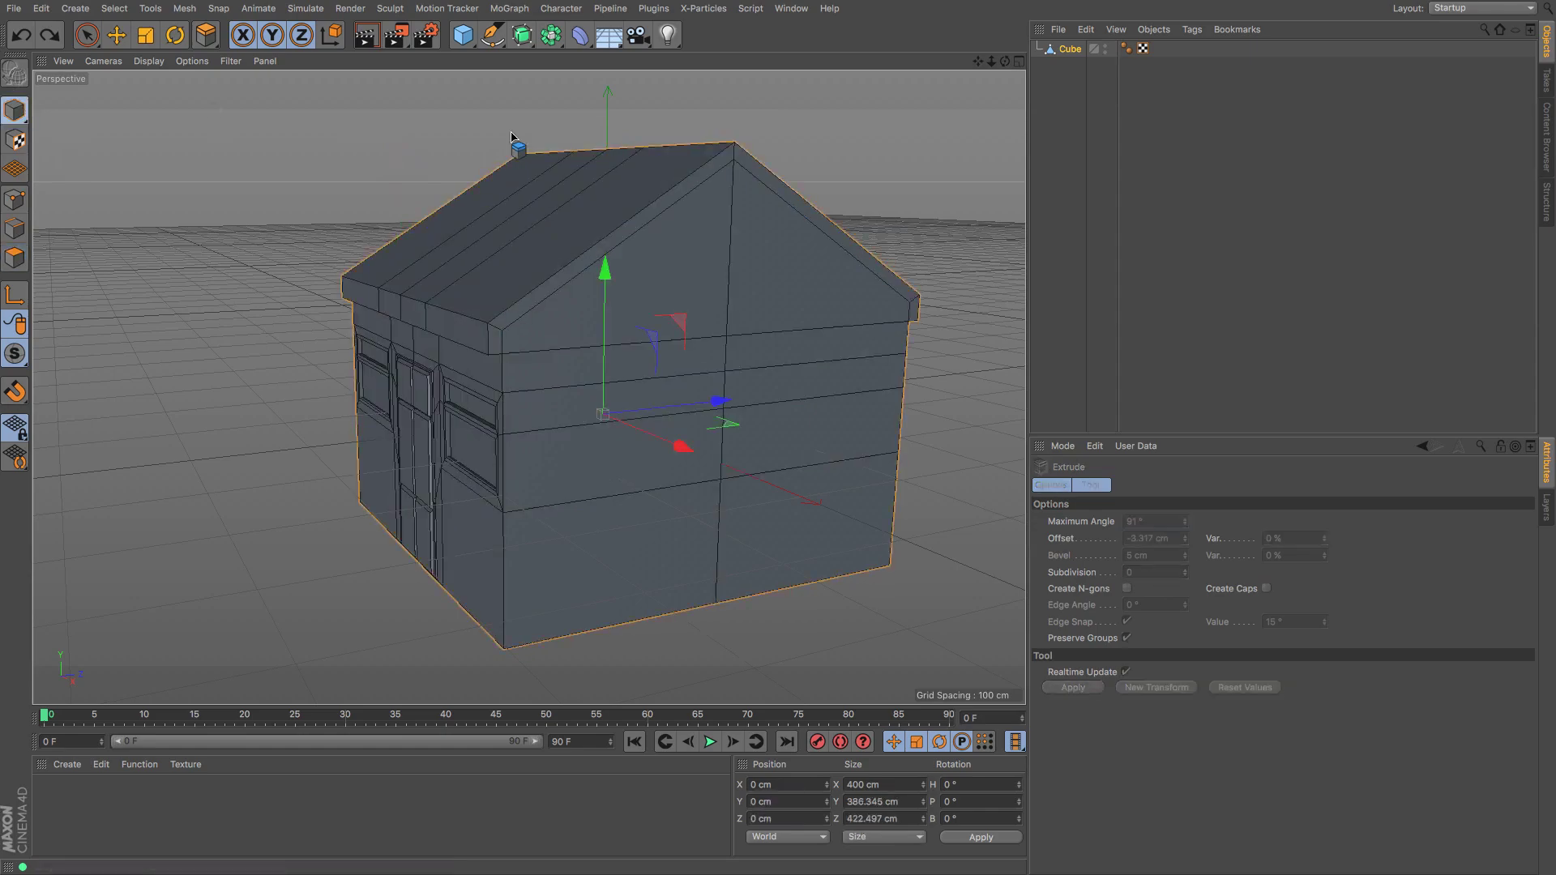
click(1057, 184)
drag(992, 63, 1025, 69)
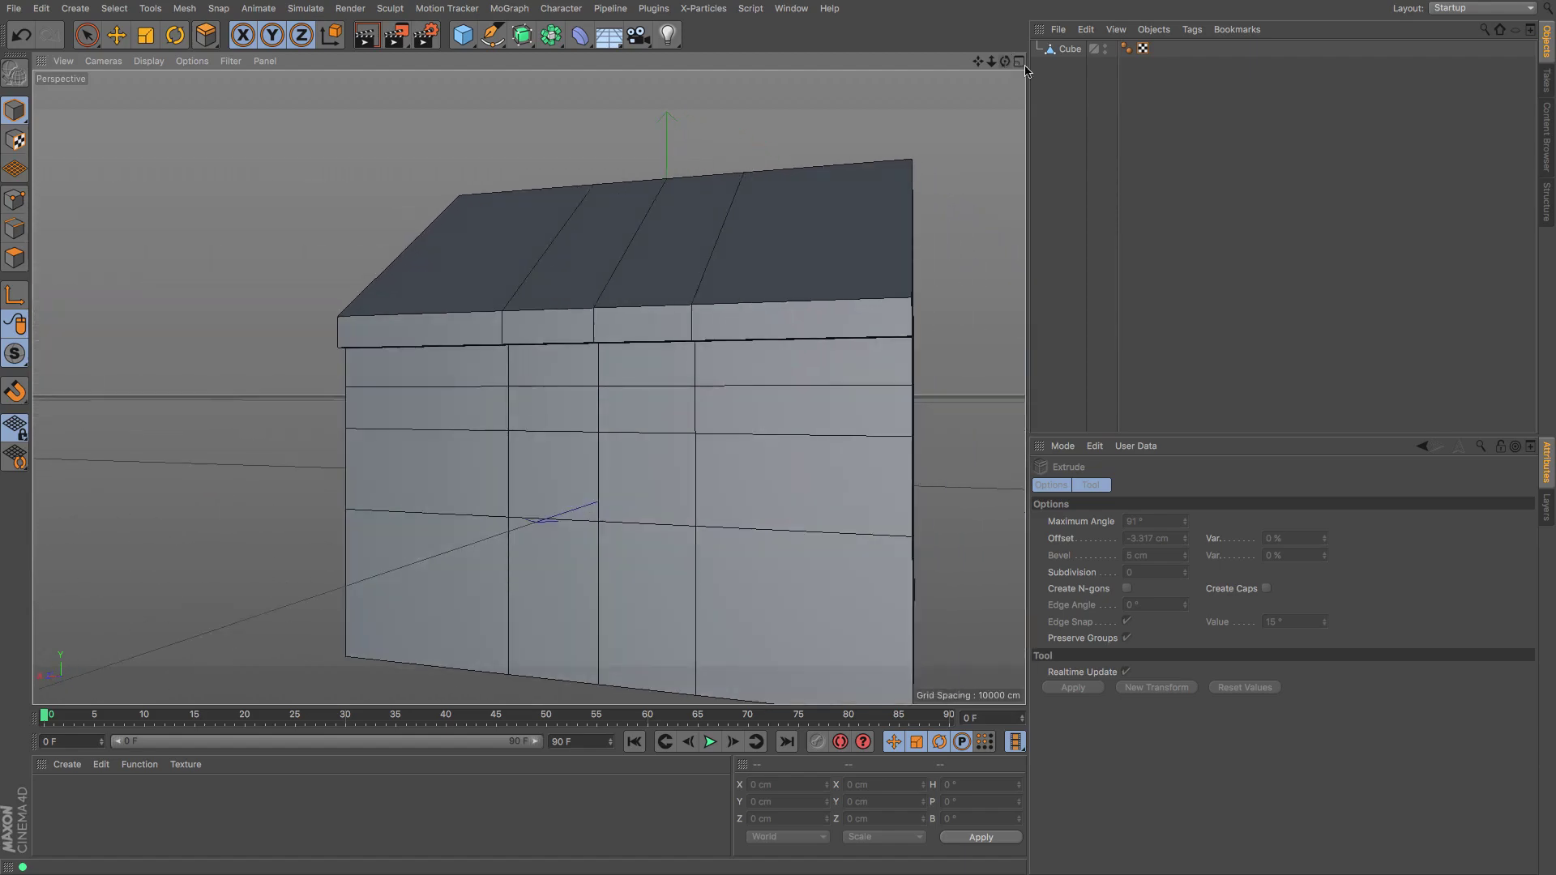
click(14, 258)
click(86, 35)
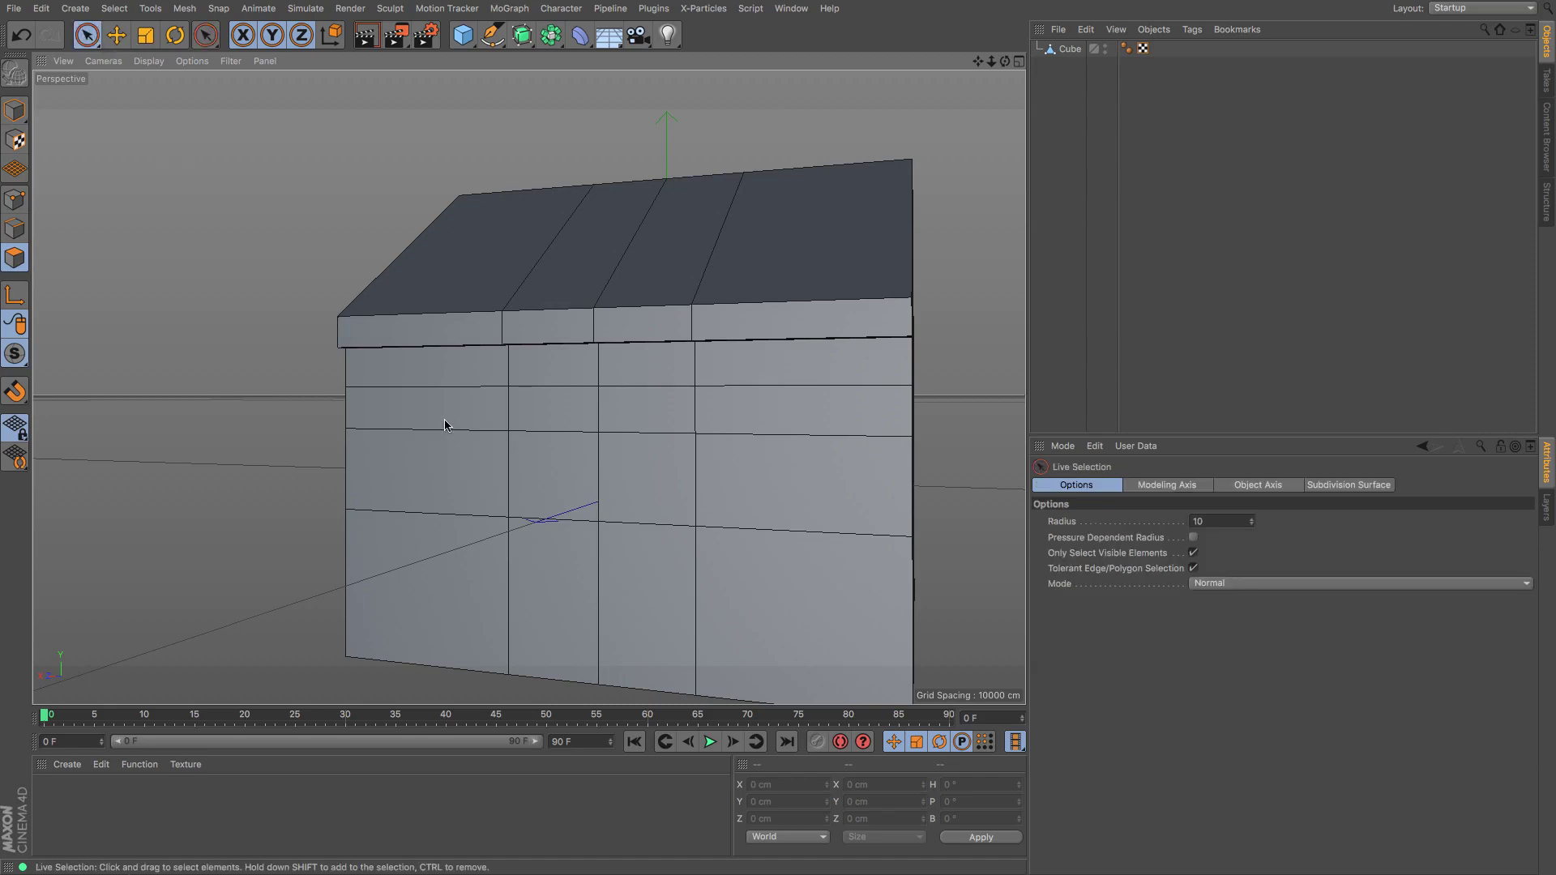
click(1071, 50)
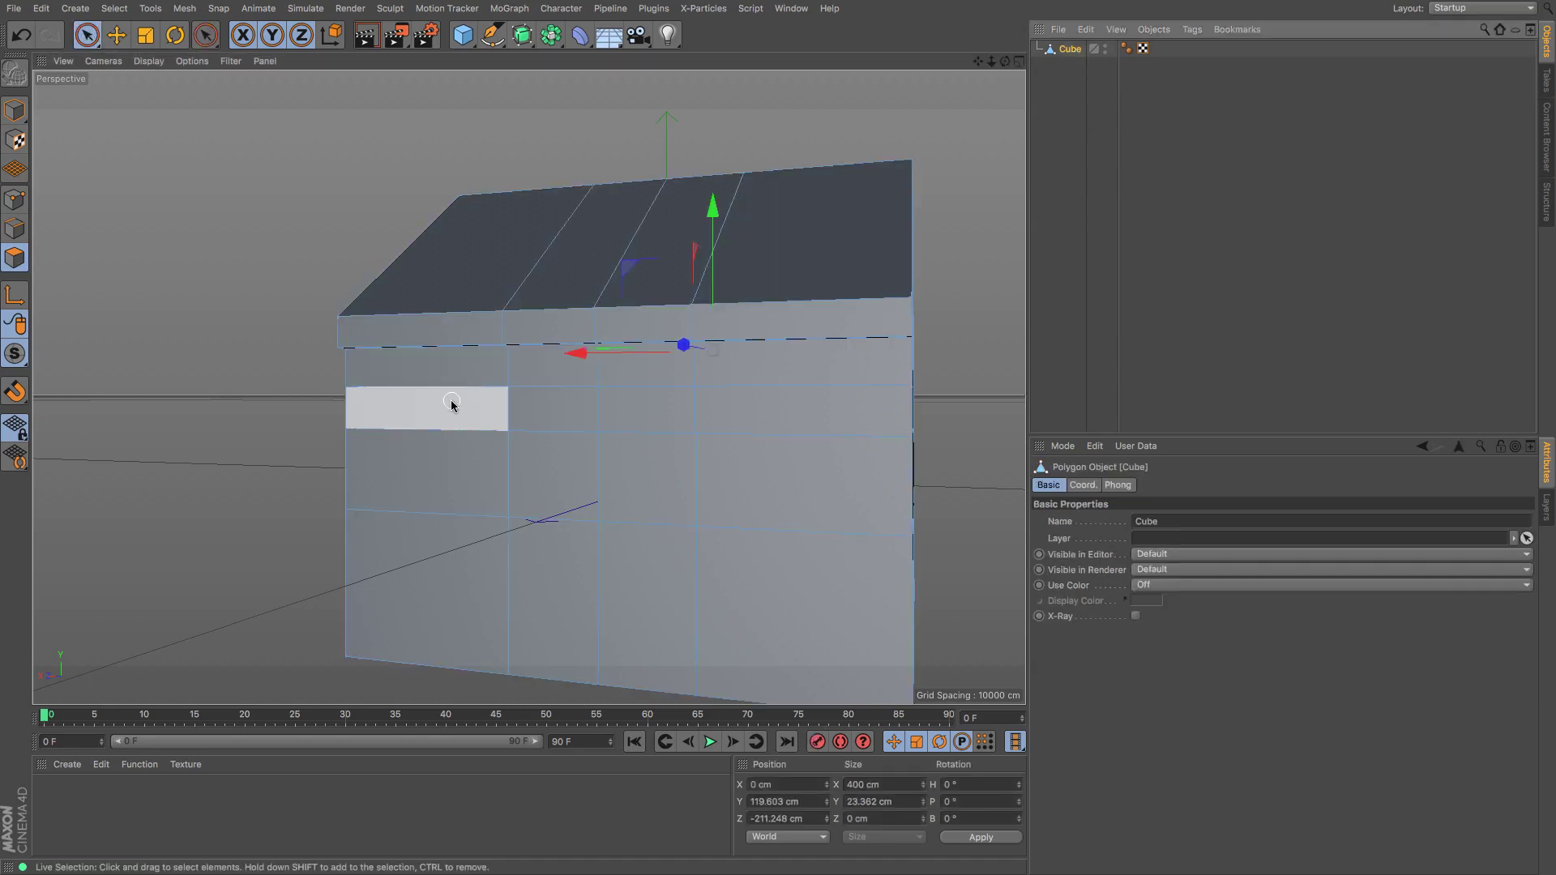
mouse_move(450, 409)
mouse_down()
mouse_move(570, 429)
mouse_move(521, 470)
mouse_move(424, 479)
mouse_move(506, 451)
mouse_up()
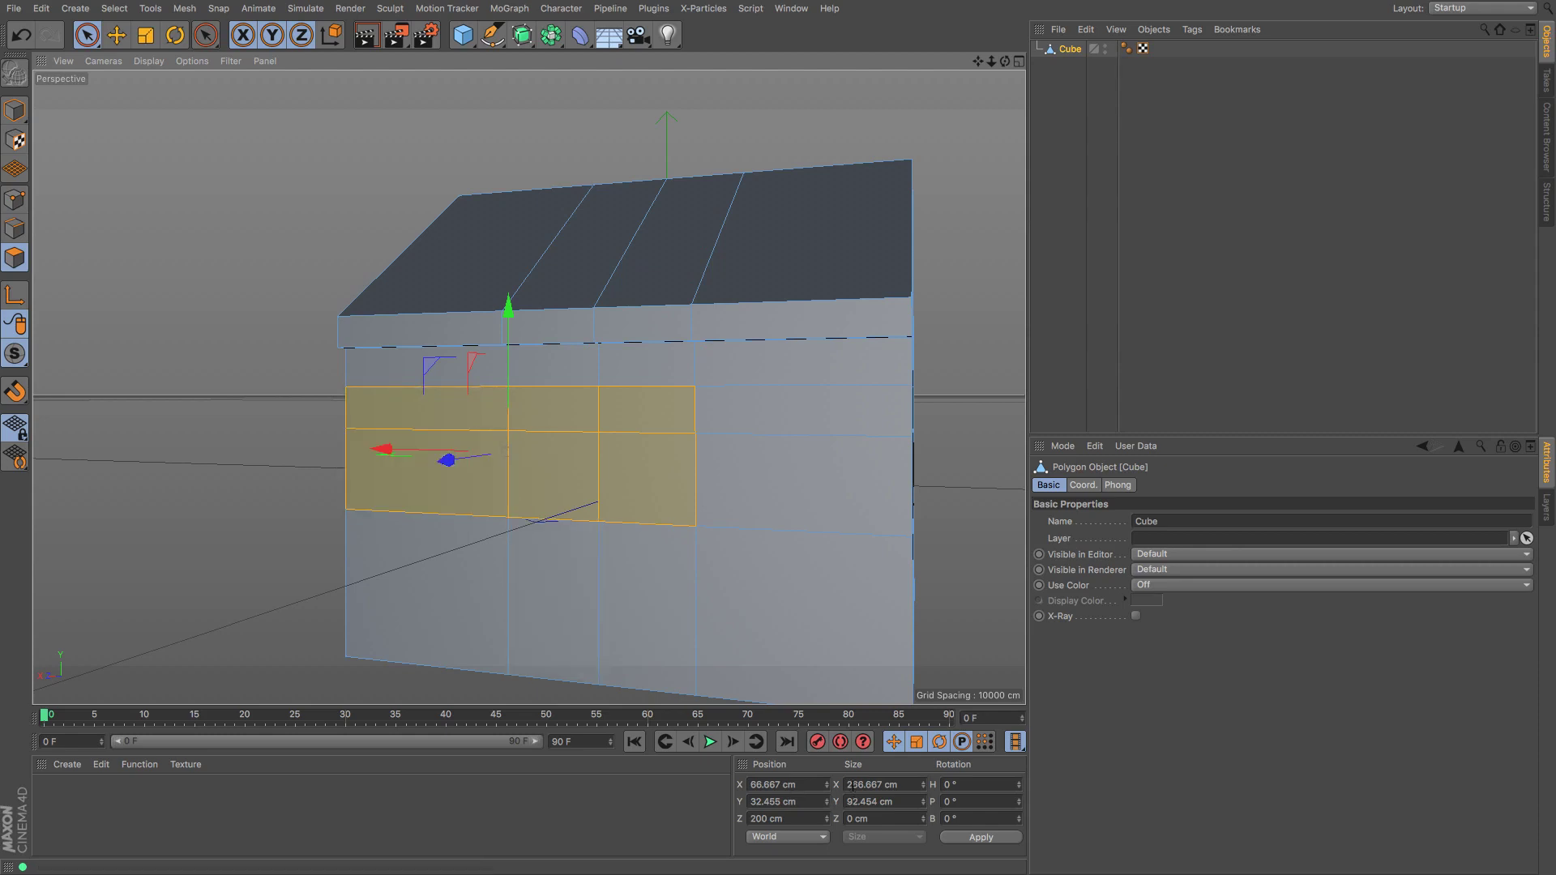
Step: Inset the selected back-wall polygons by about 3.7 cm with Extrude Inner and scale them along X to about 223.8 cm wide
key(m)
key(w)
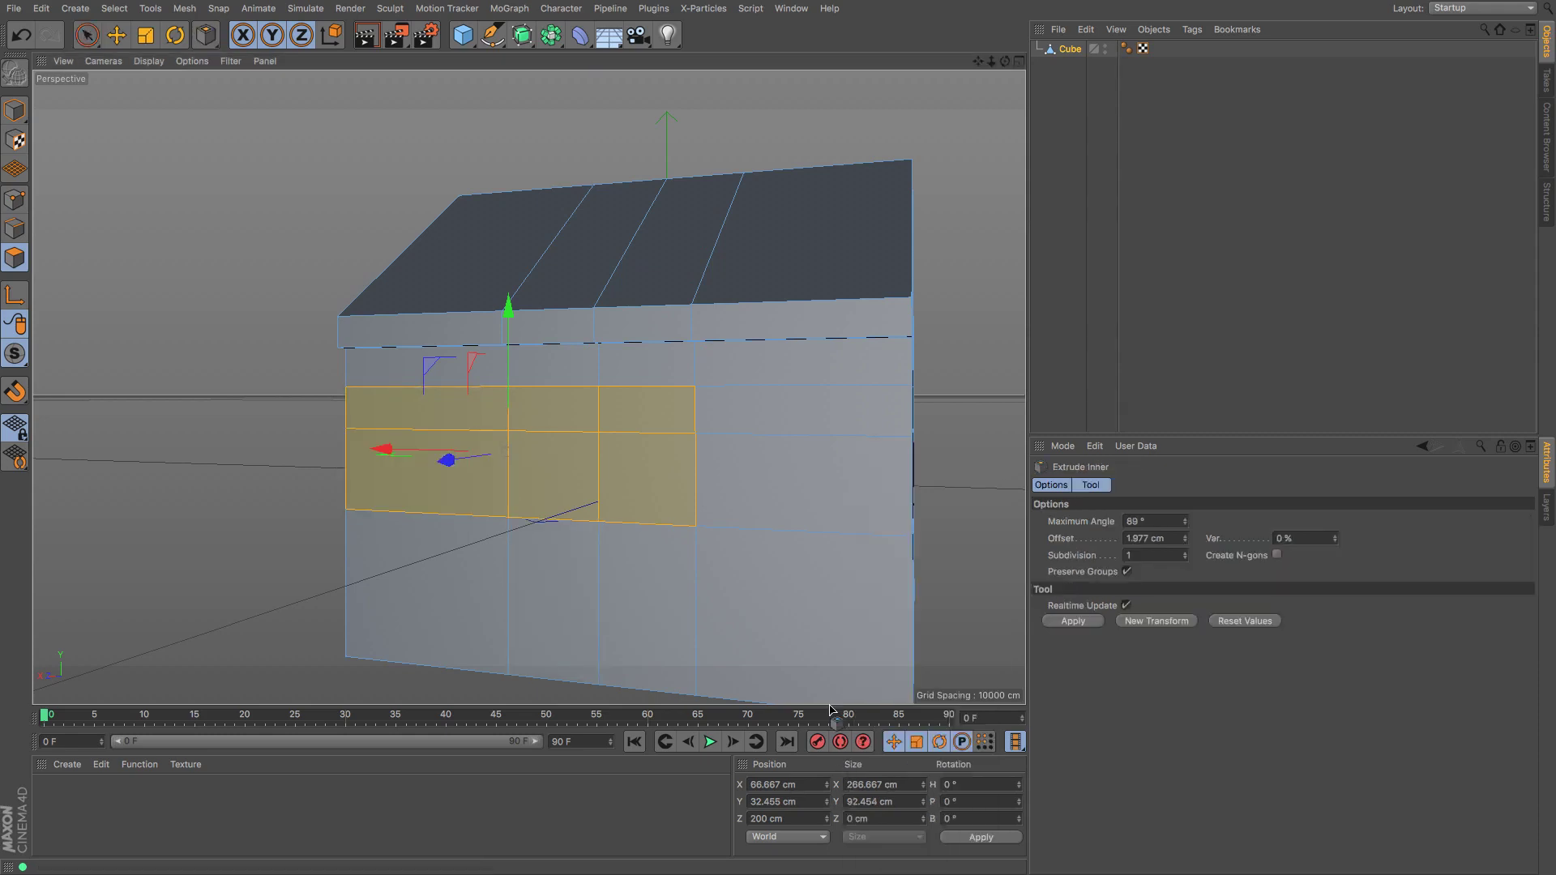
drag(506, 450, 512, 450)
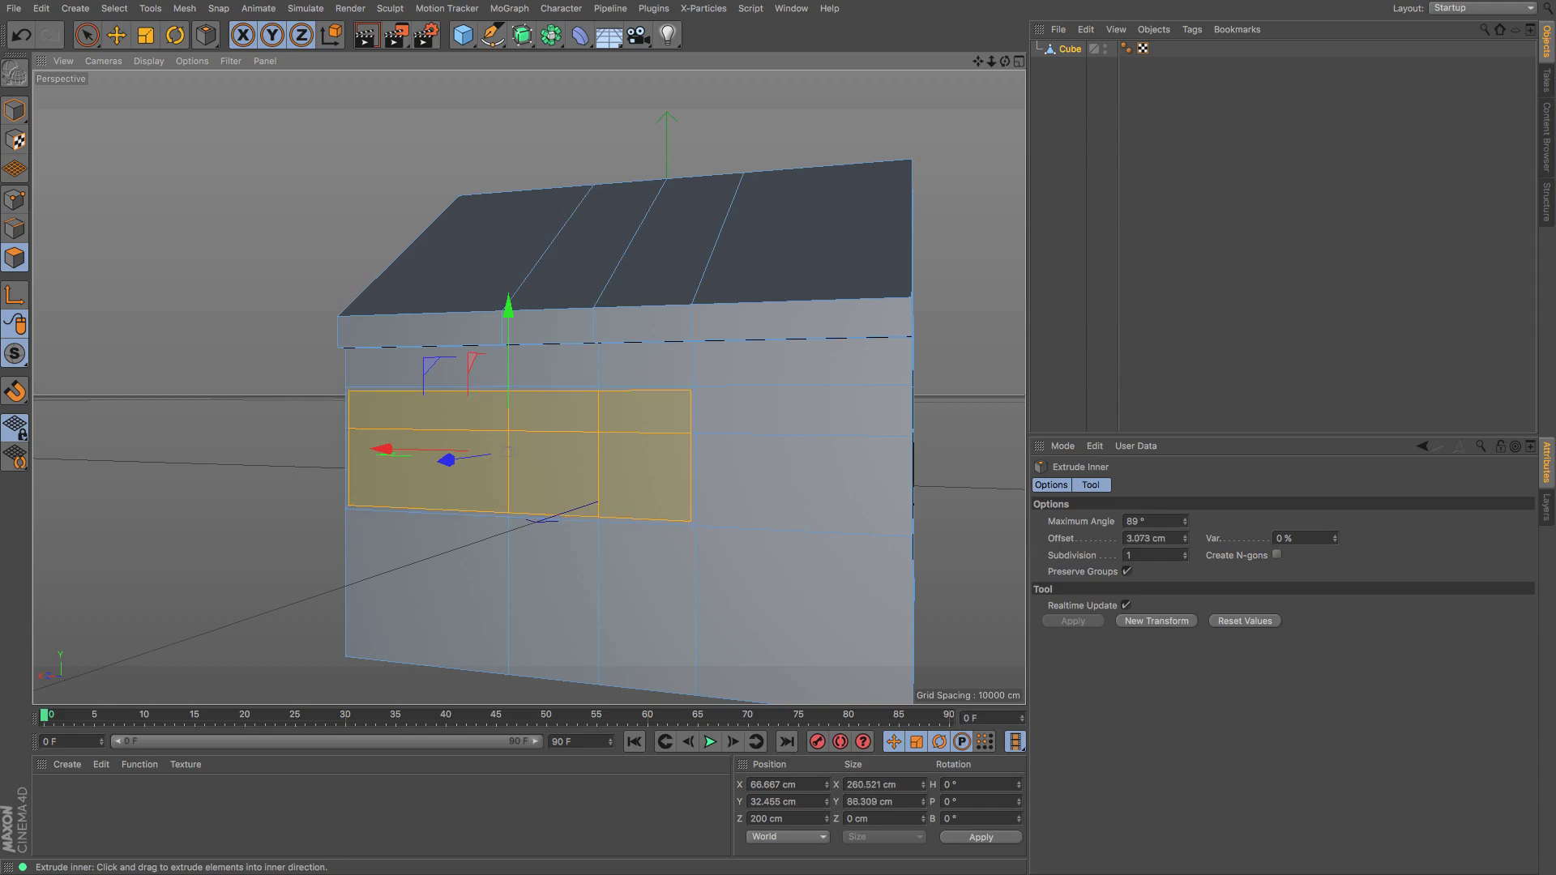
drag(793, 610, 794, 609)
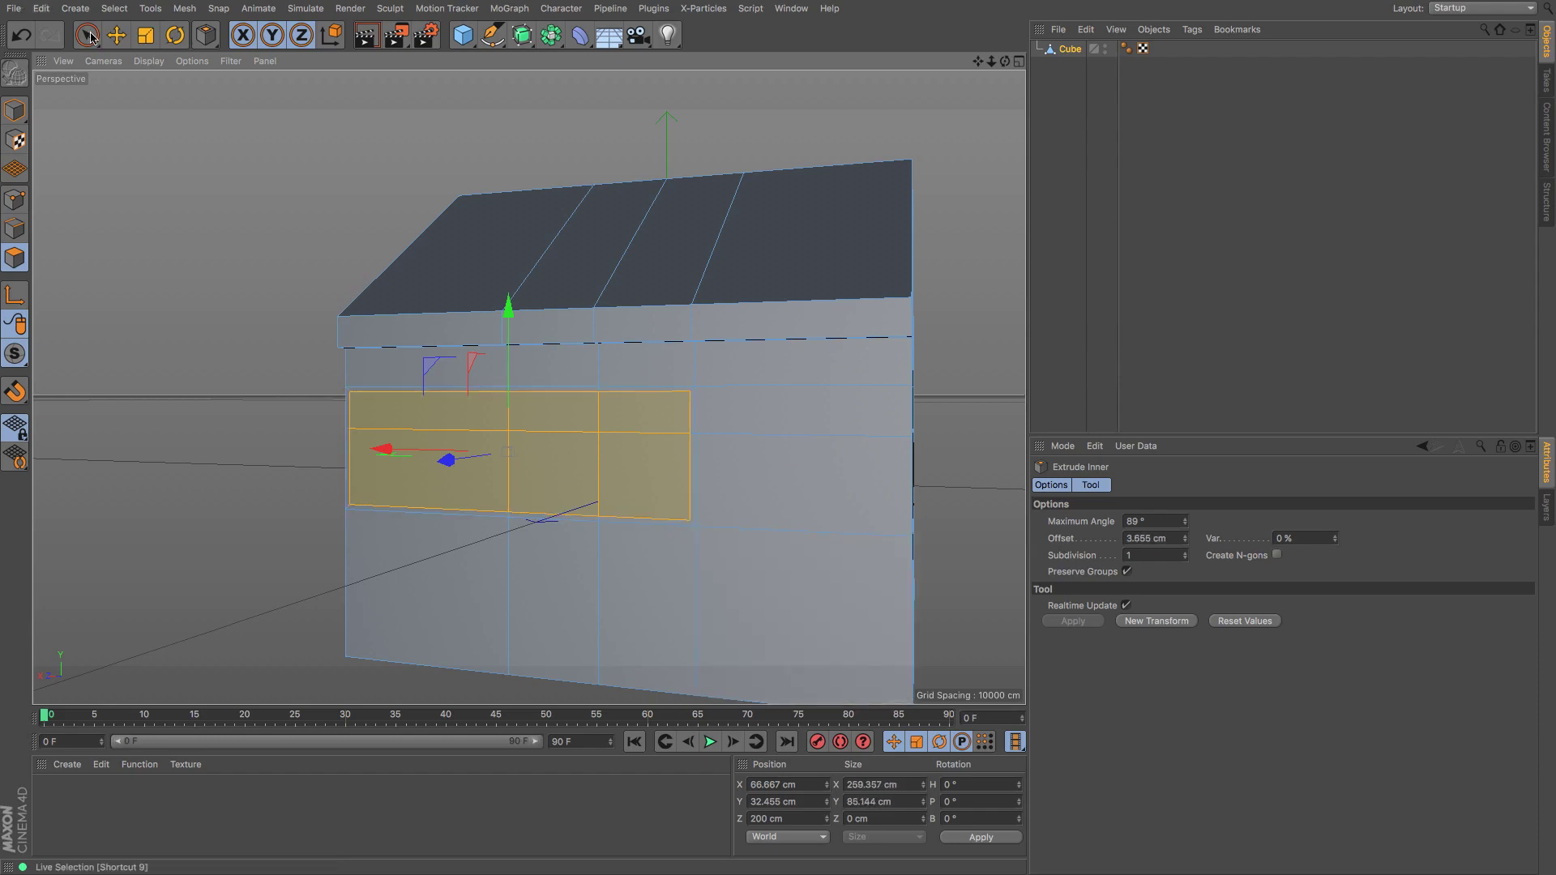
click(146, 37)
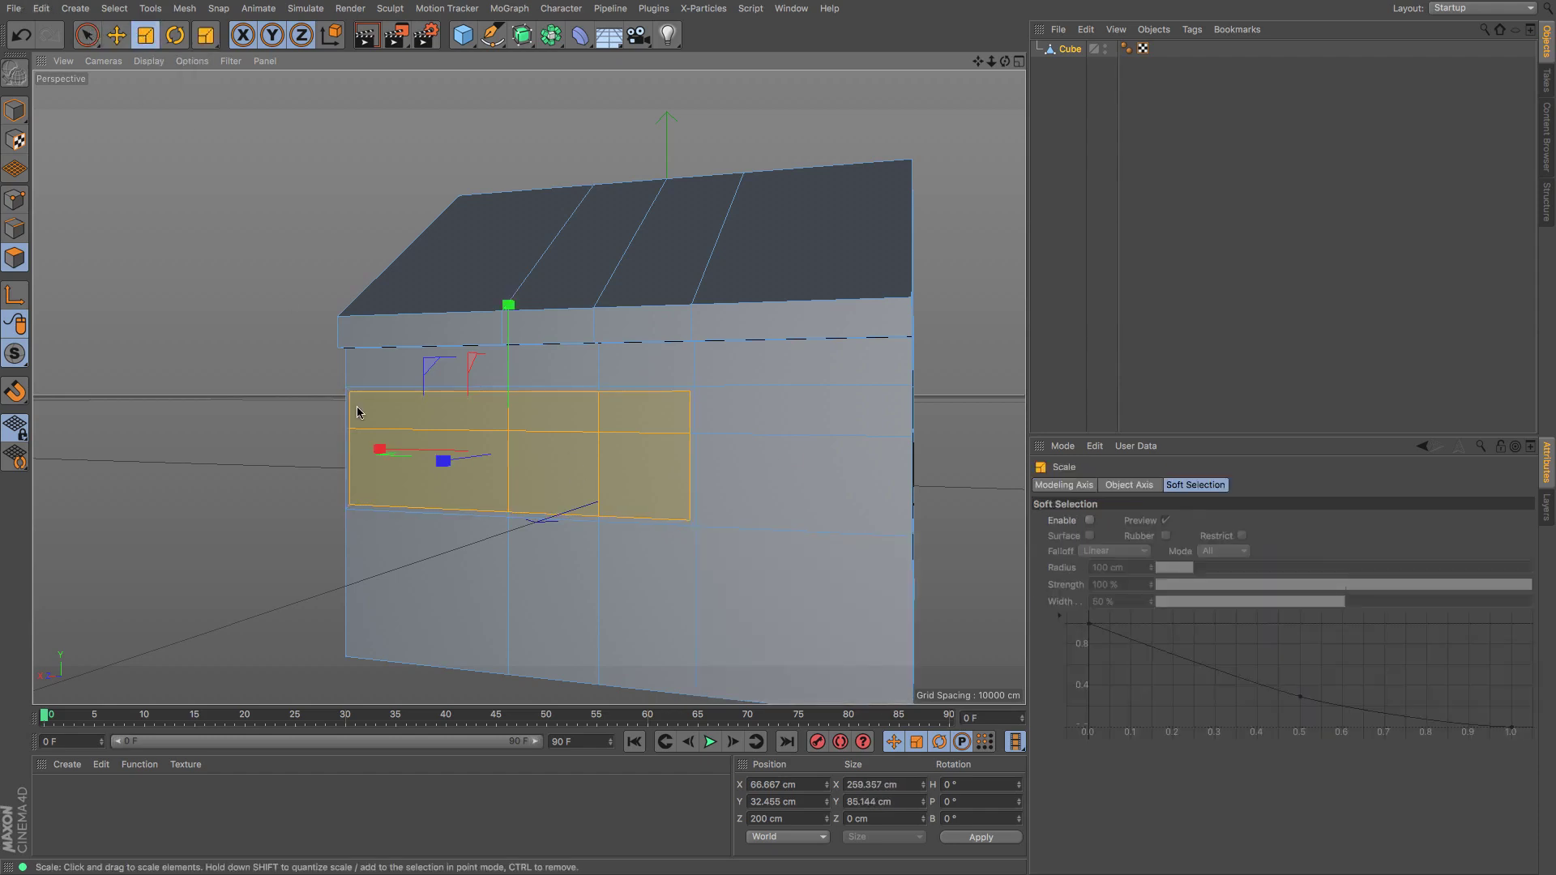
drag(379, 450, 393, 448)
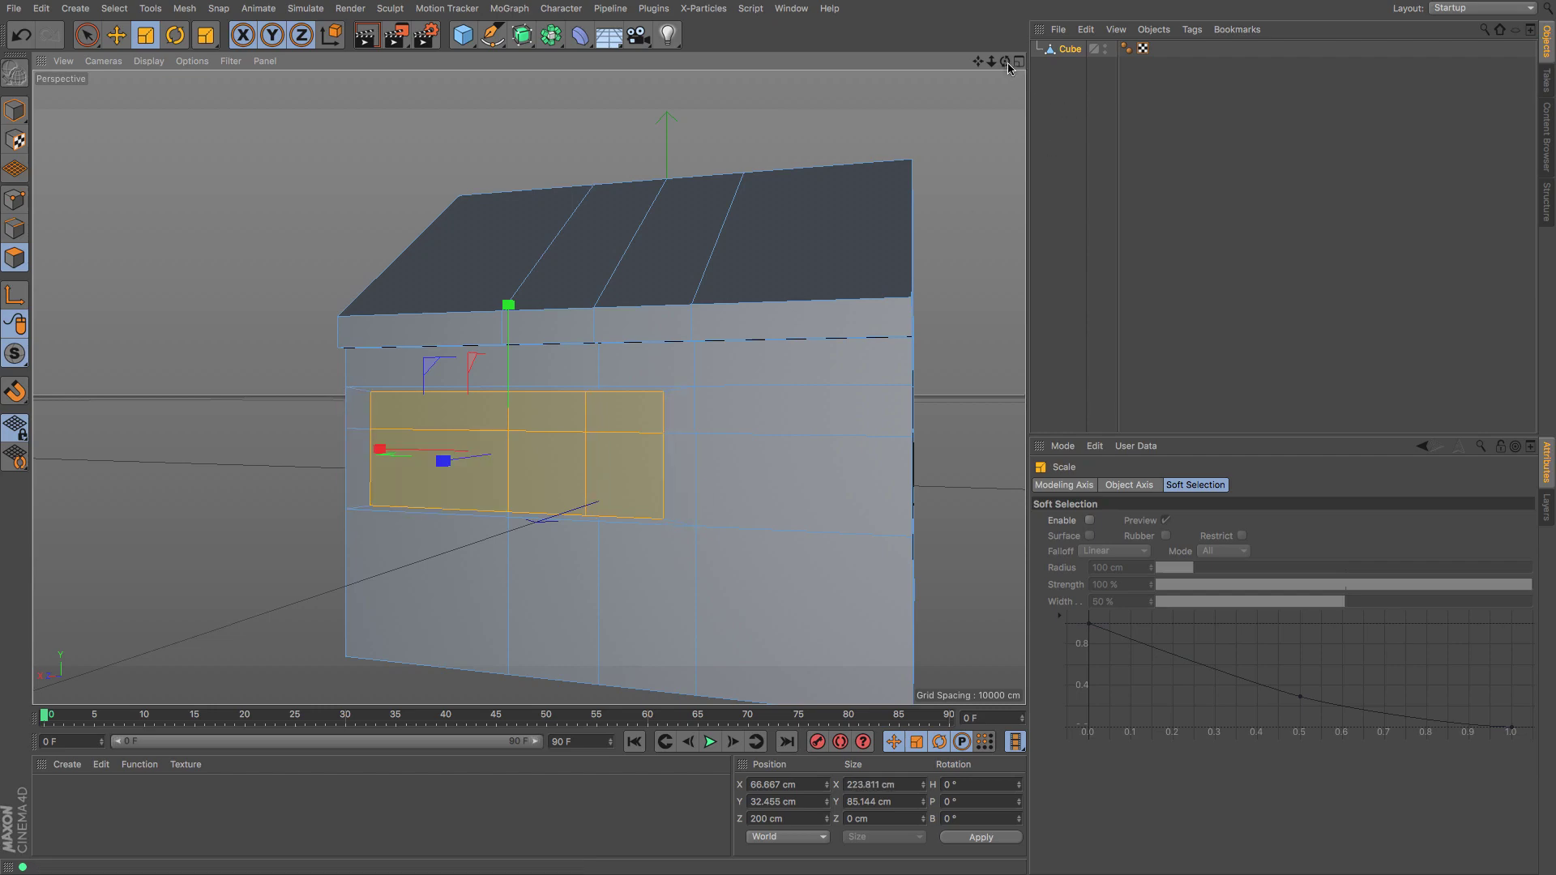
Step: Inset the upper row of three back-window polygons by about 1.9 cm and extrude it about 1 cm inward
drag(1005, 61, 905, 137)
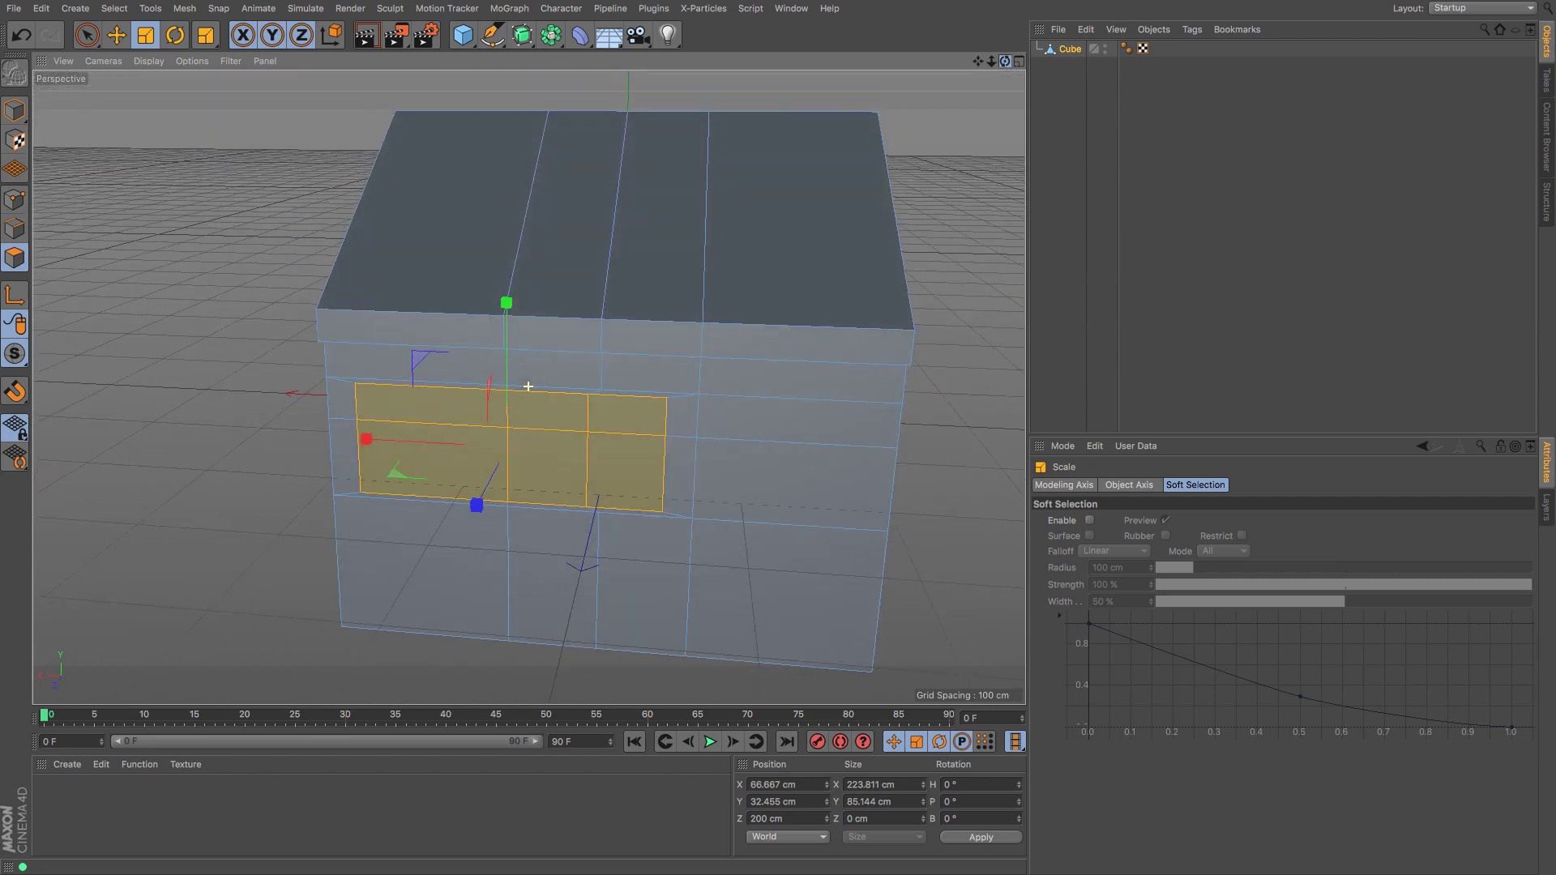
drag(976, 187, 972, 188)
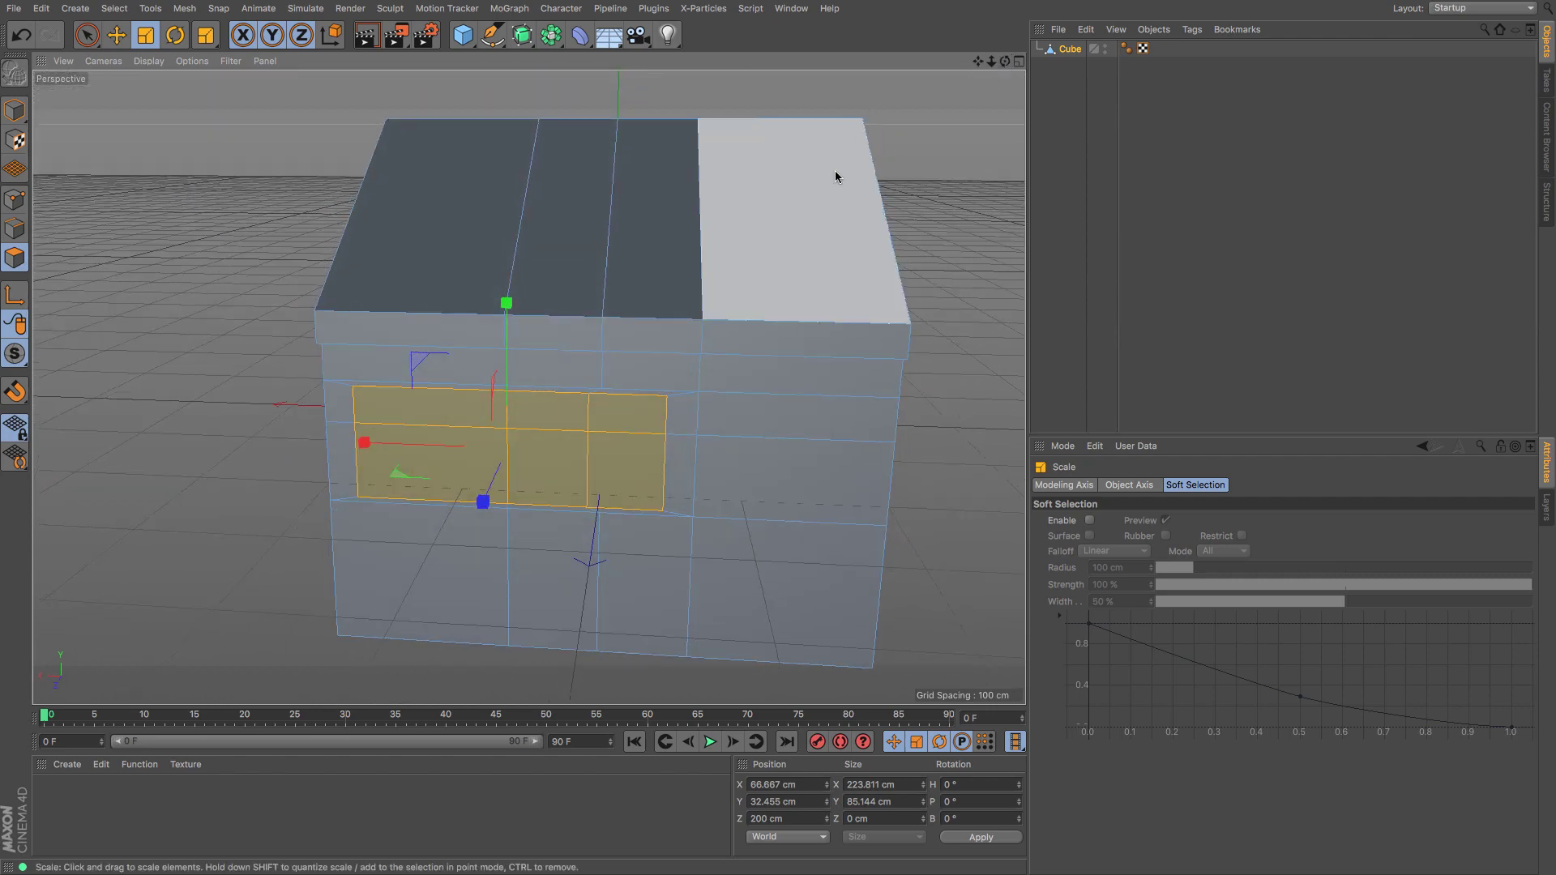
click(86, 35)
click(116, 36)
click(596, 425)
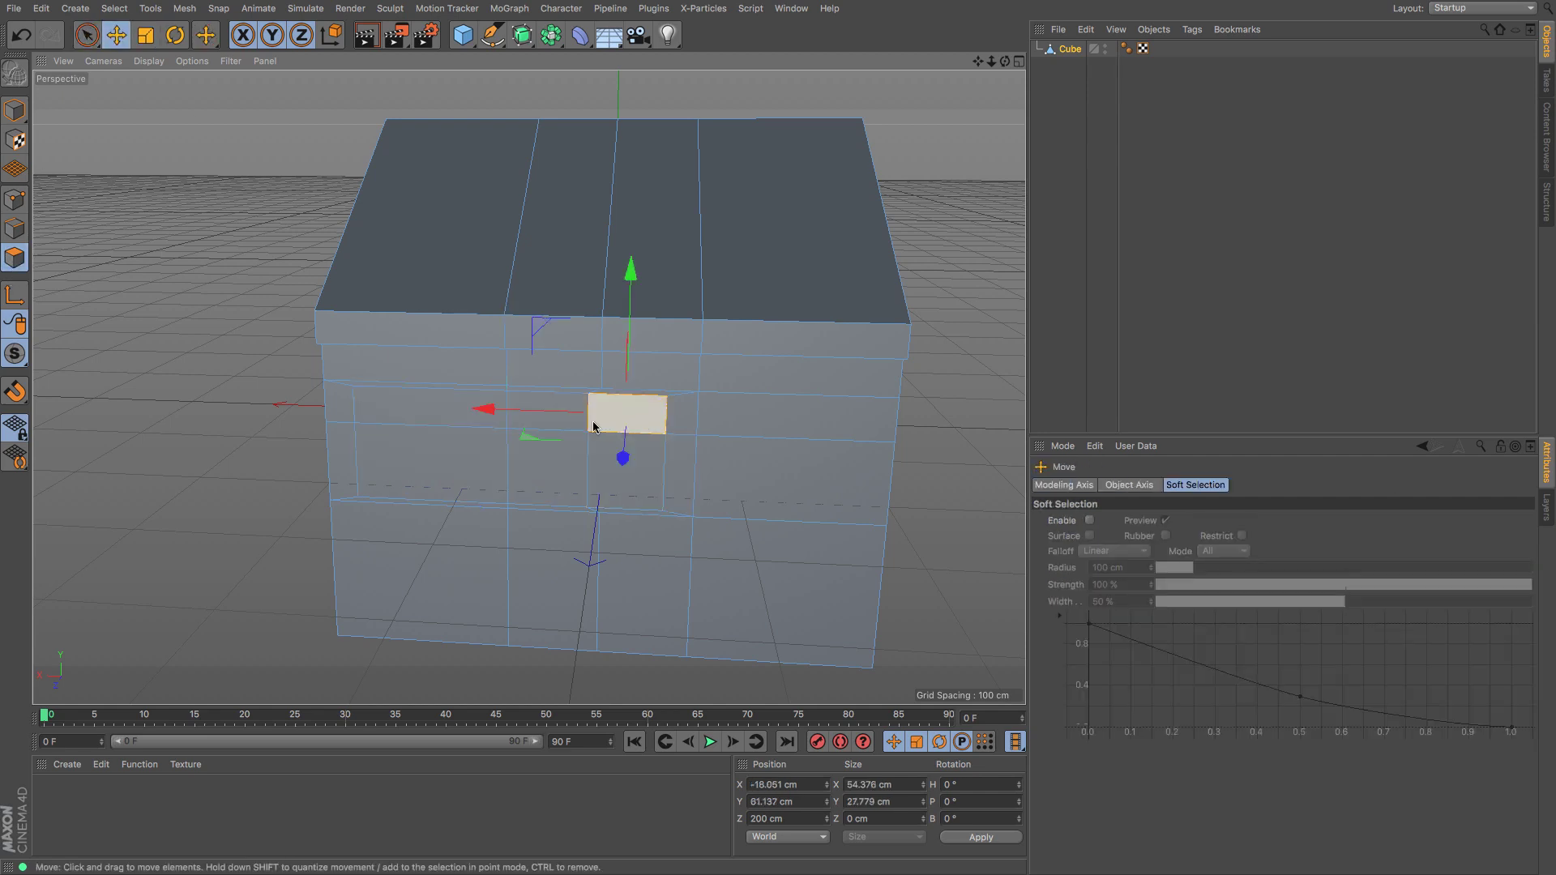
shift+click(543, 414)
shift+click(404, 422)
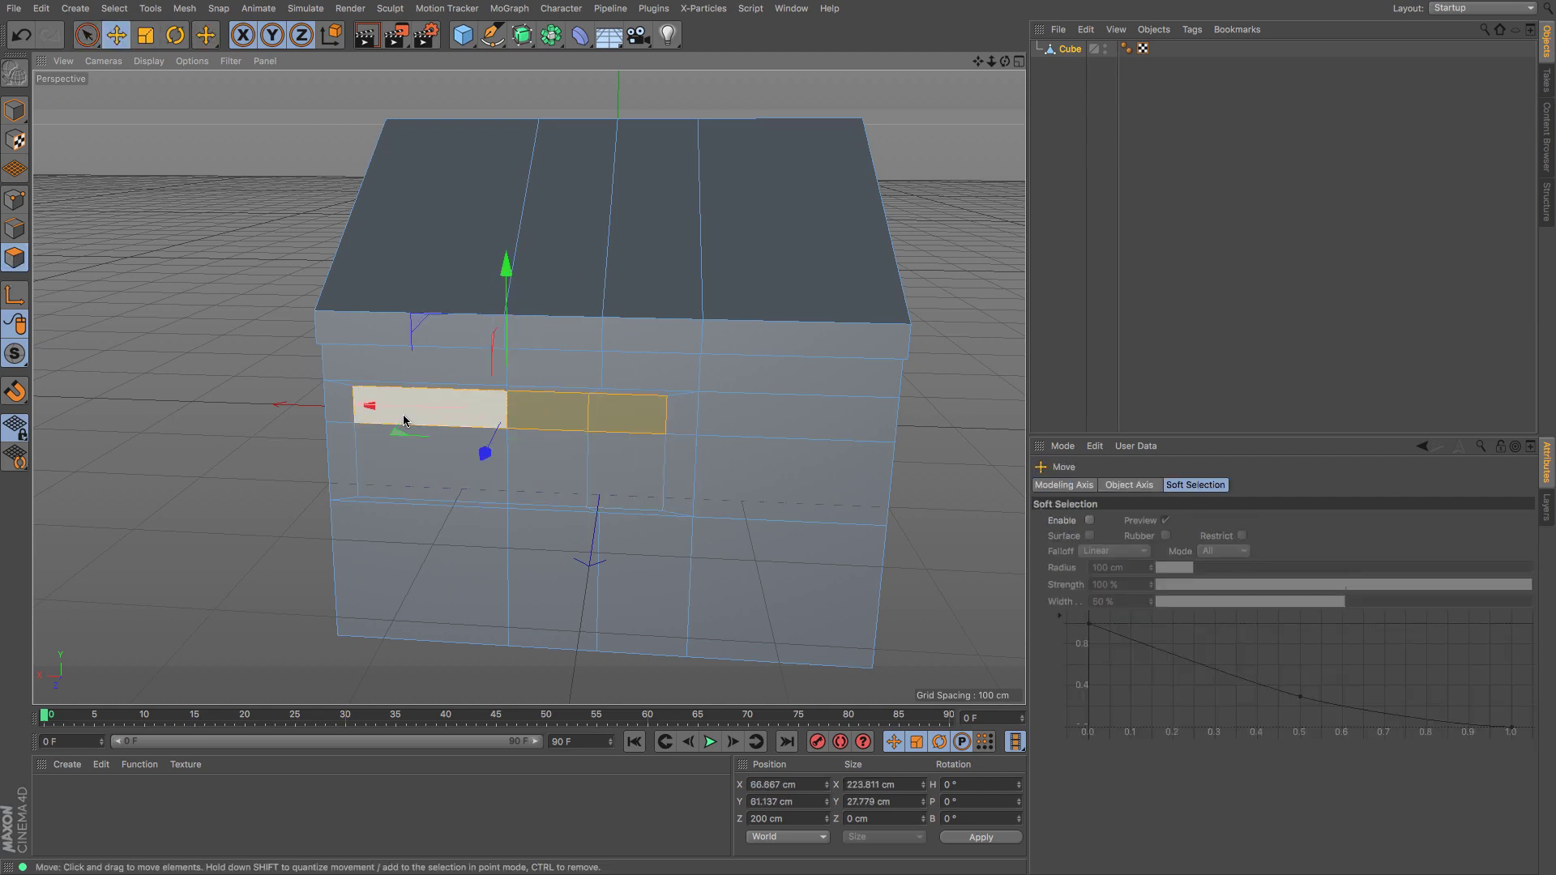
right_click(404, 422)
click(454, 609)
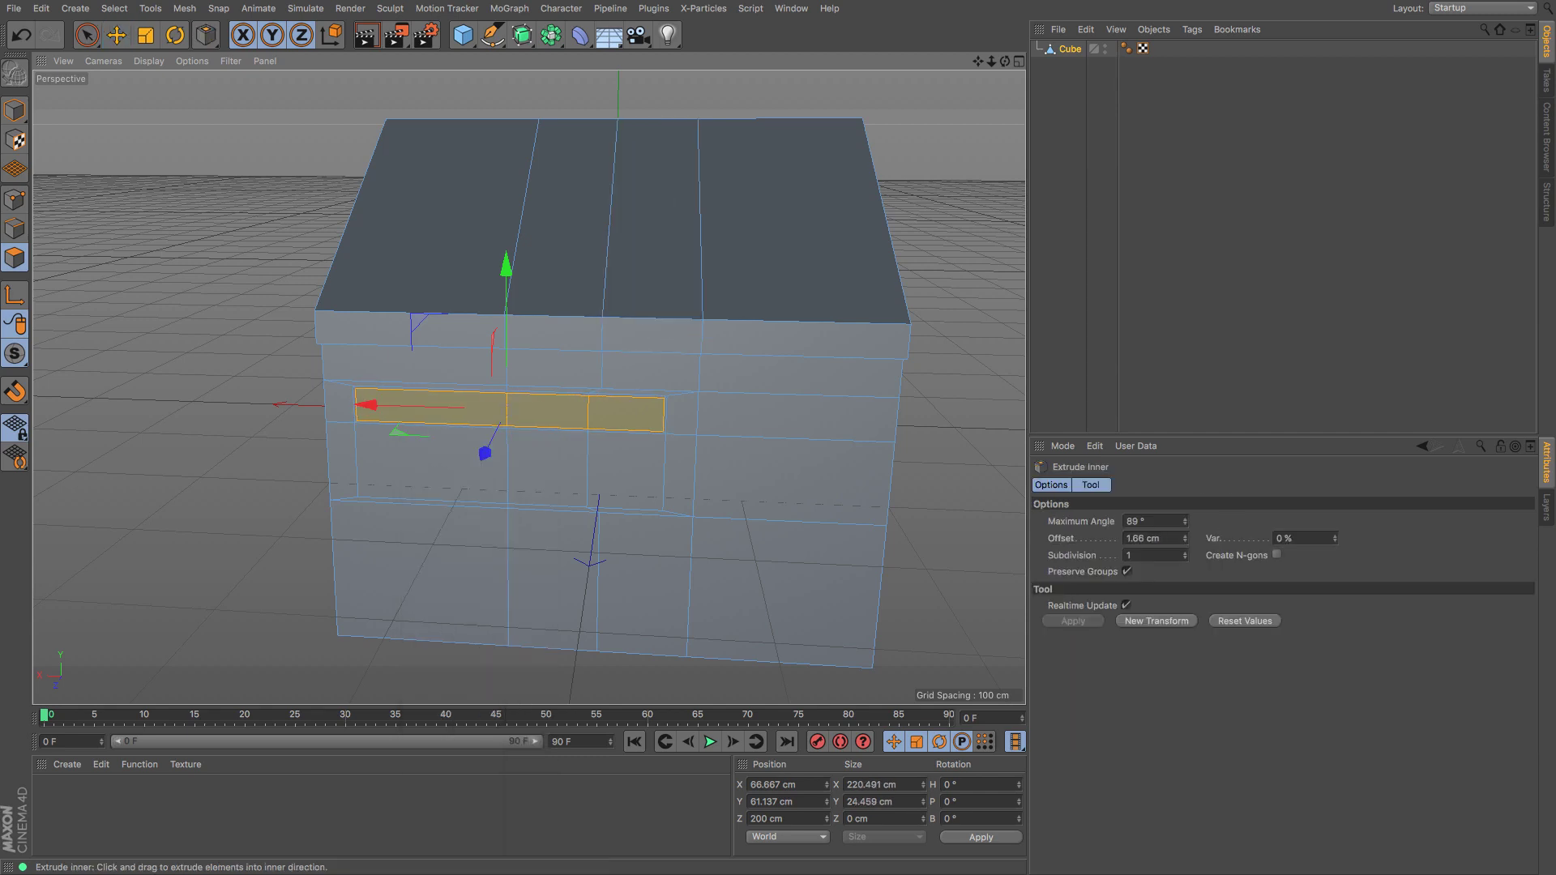
right_click(653, 323)
click(702, 495)
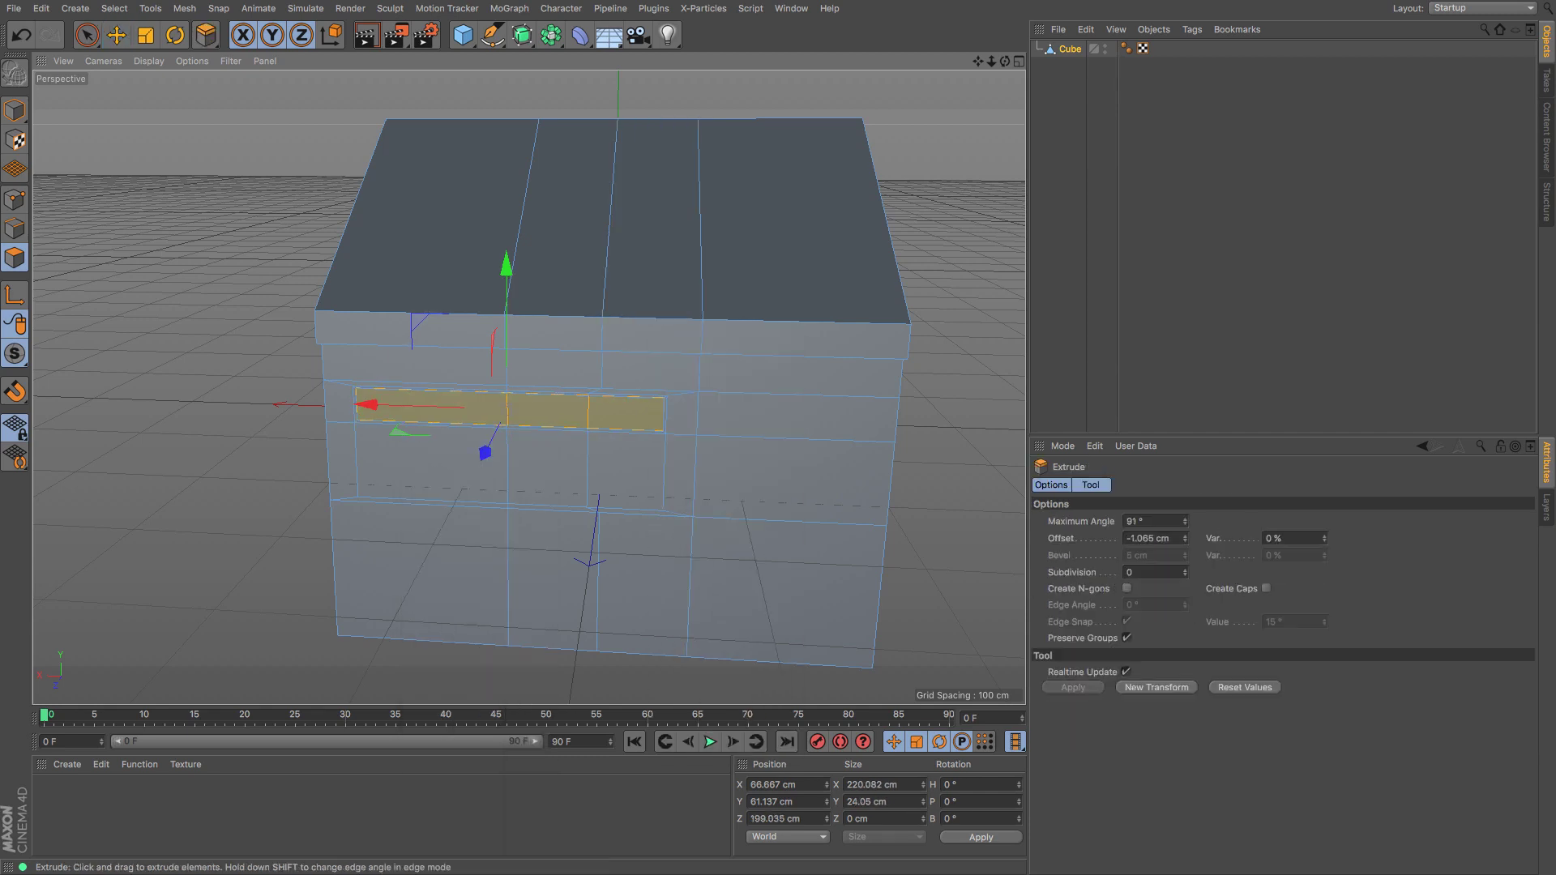
Step: Inset the lower row of three back-window polygons by about 1.9 cm and extrude it about 1.5 cm inward
click(87, 34)
click(645, 490)
shift+click(531, 486)
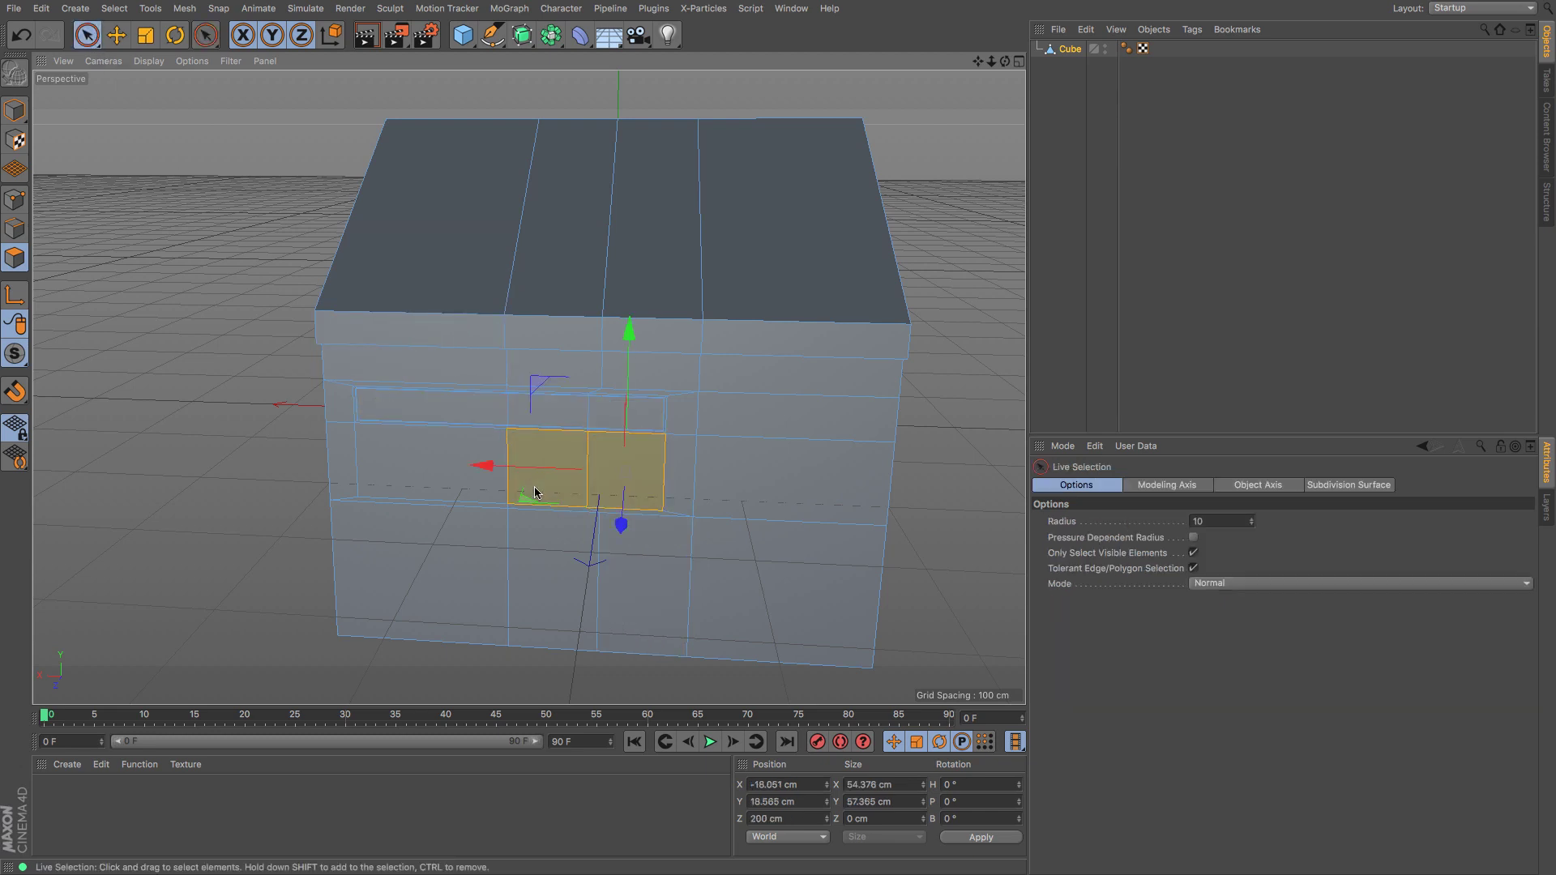
right_click(442, 478)
click(487, 629)
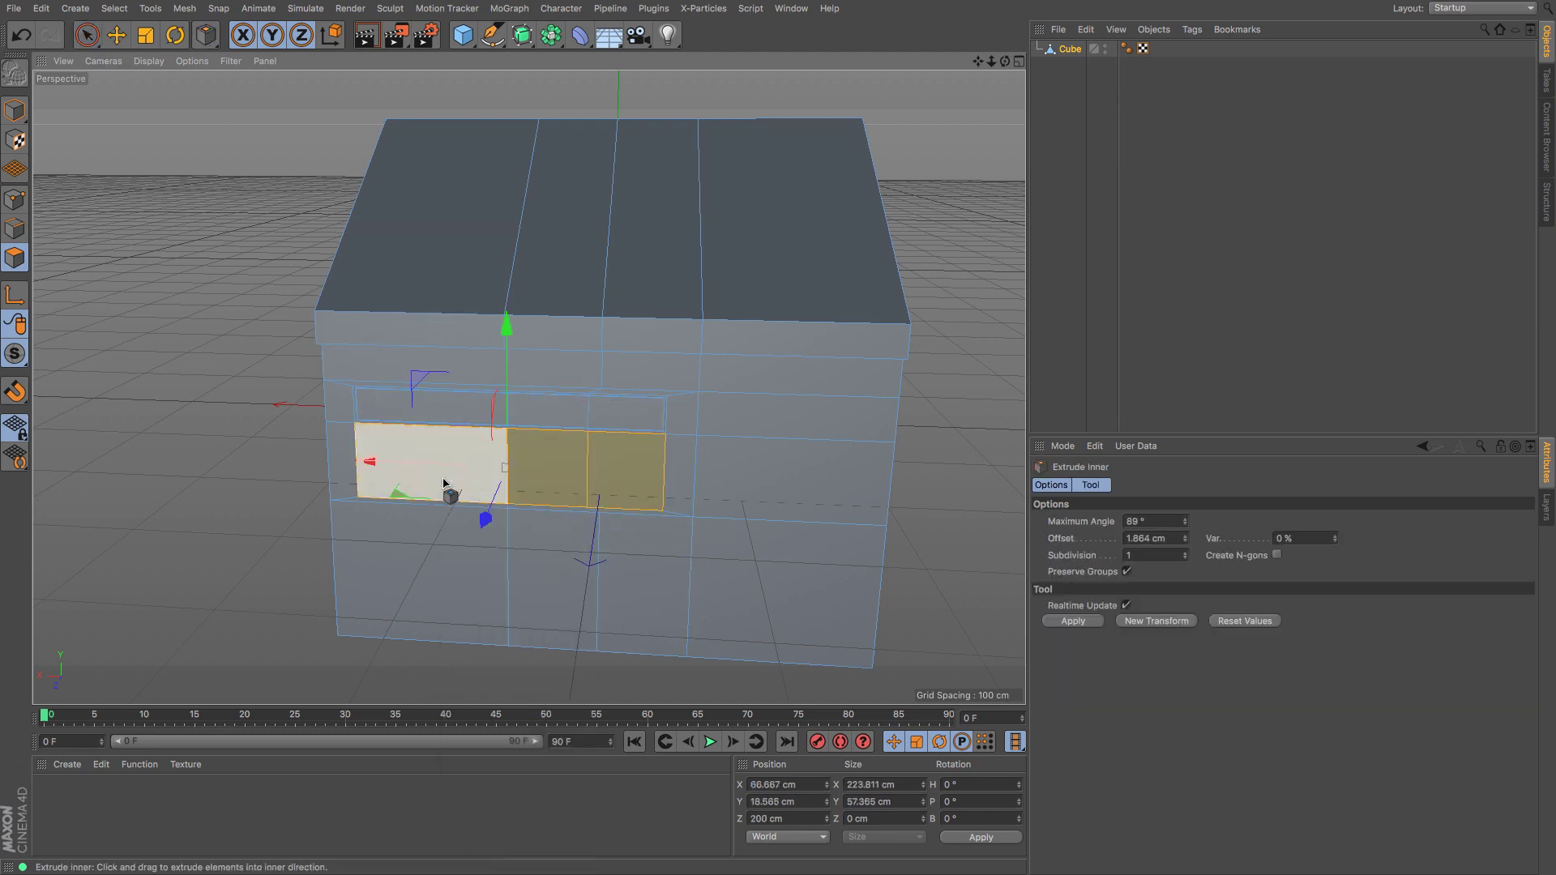
scroll(661, 437, up, 10)
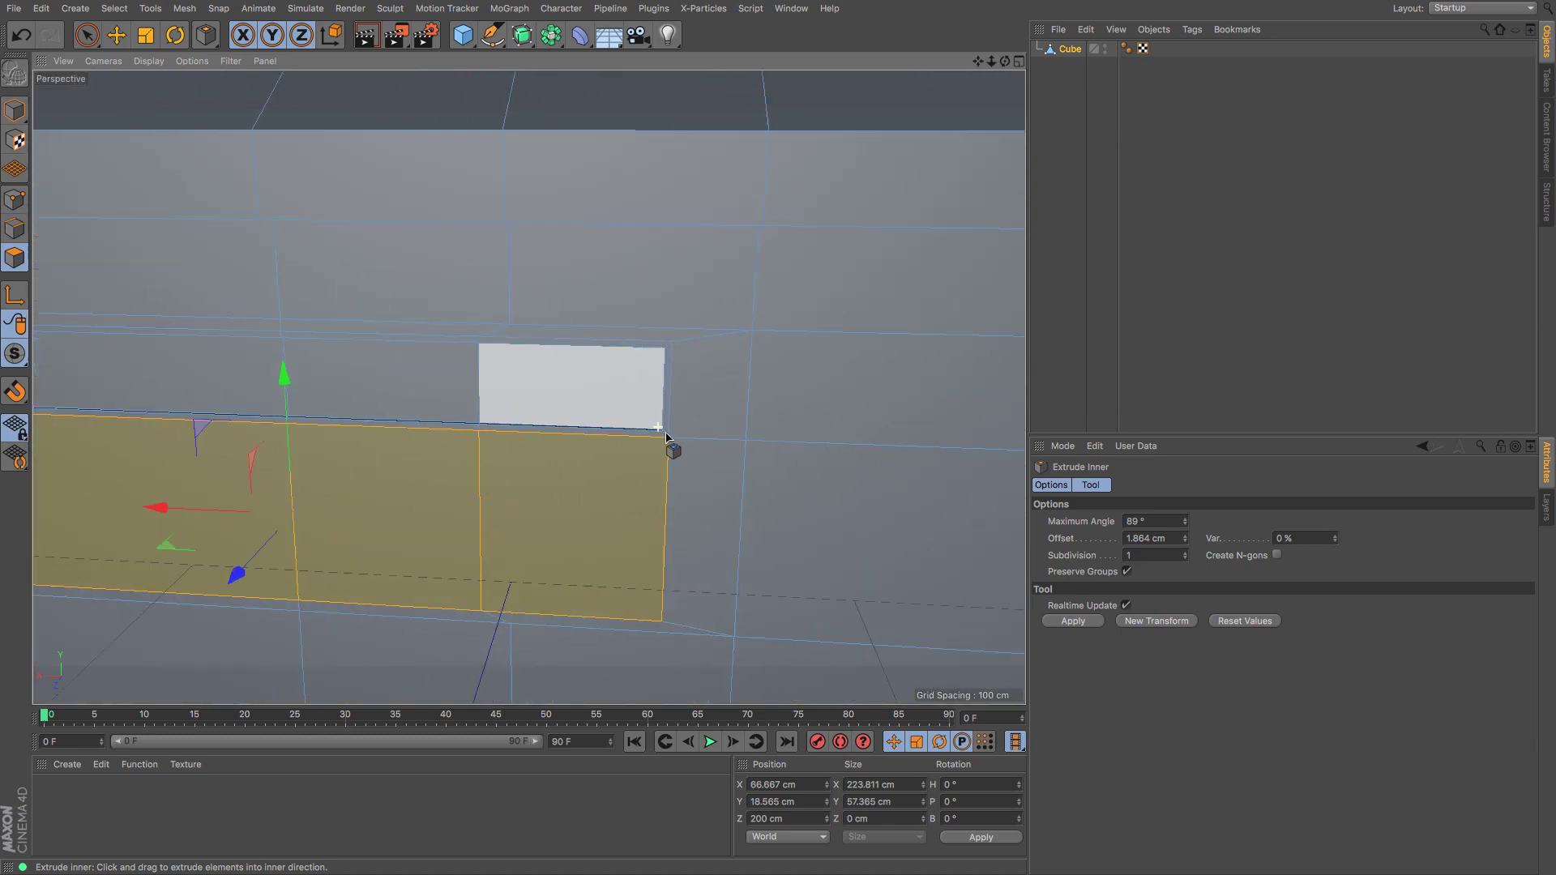
drag(703, 466, 680, 468)
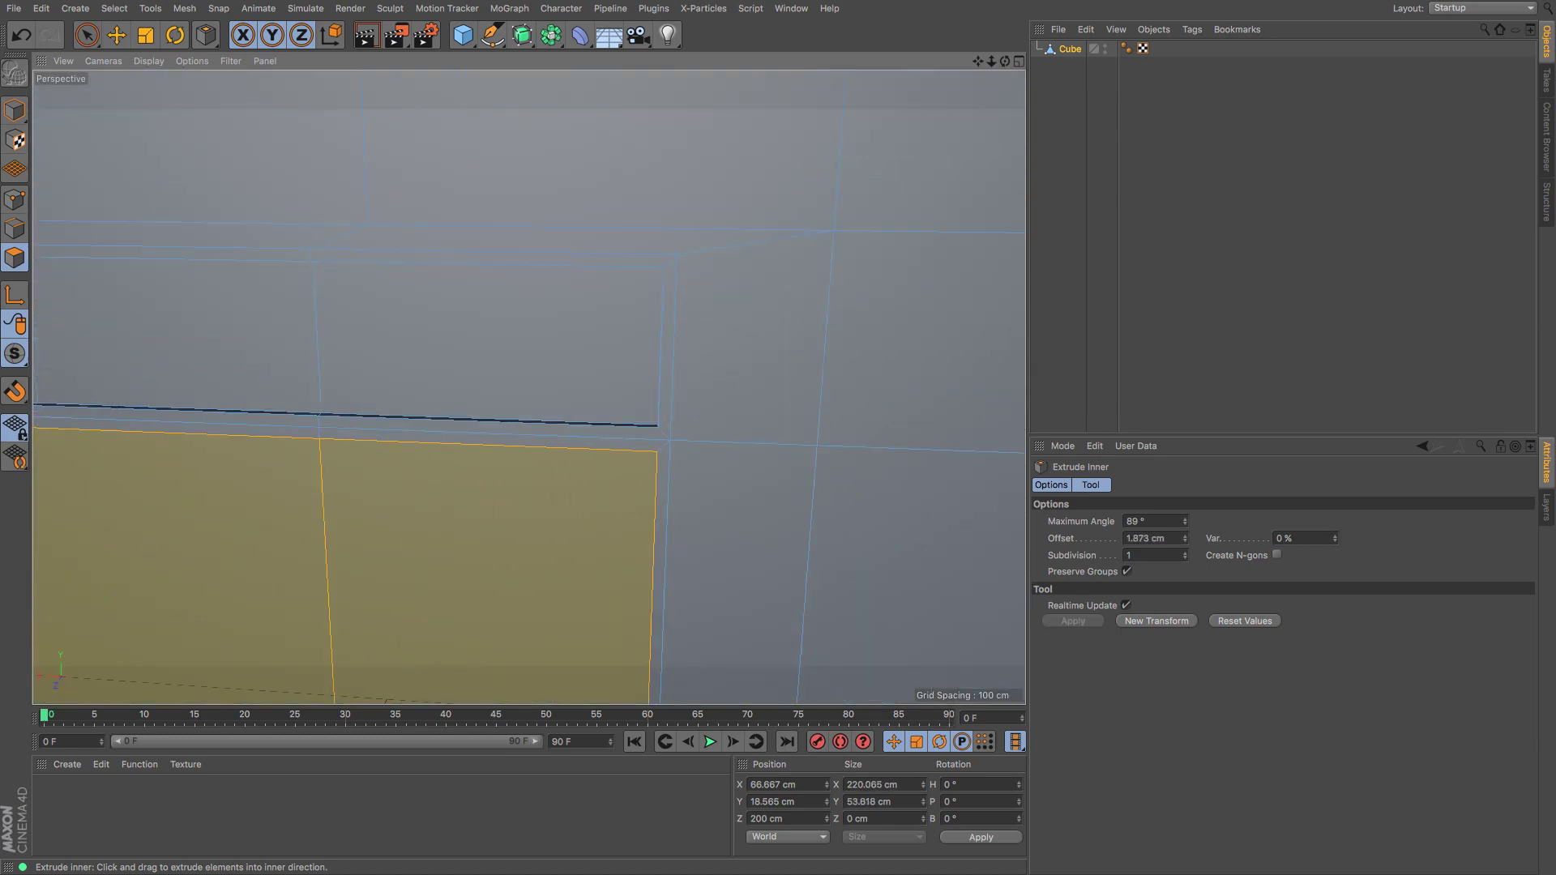
right_click(681, 468)
click(702, 476)
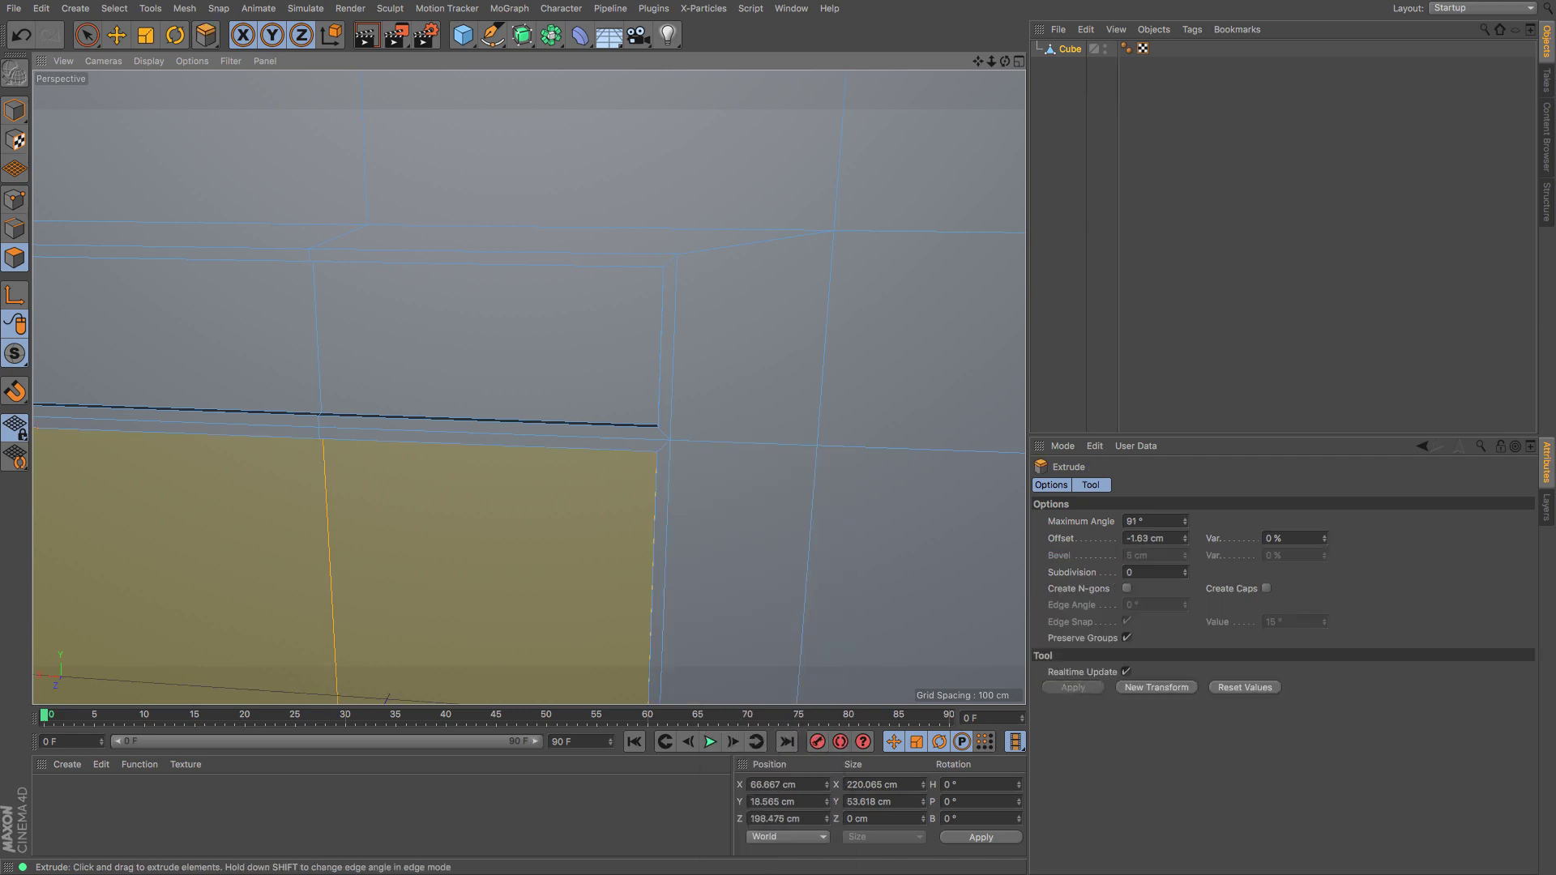
Step: Inset the two window-height polygons beside the back window by about 2.9 cm and scale them along X to about 32.2 cm wide
scroll(704, 466, down, 15)
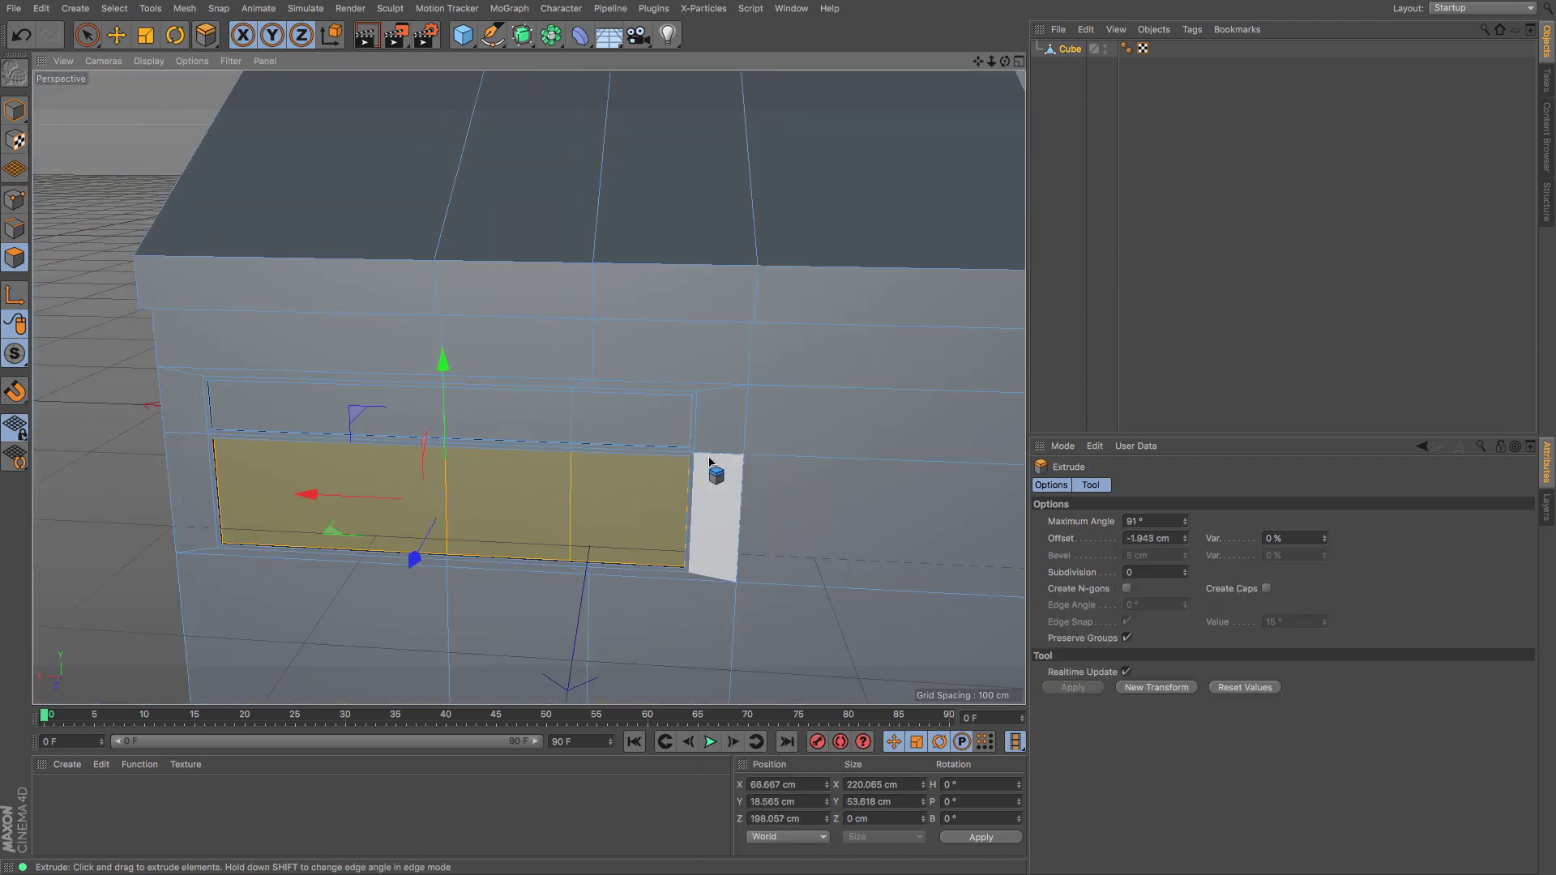
scroll(709, 462, down, 2)
drag(979, 62, 752, 16)
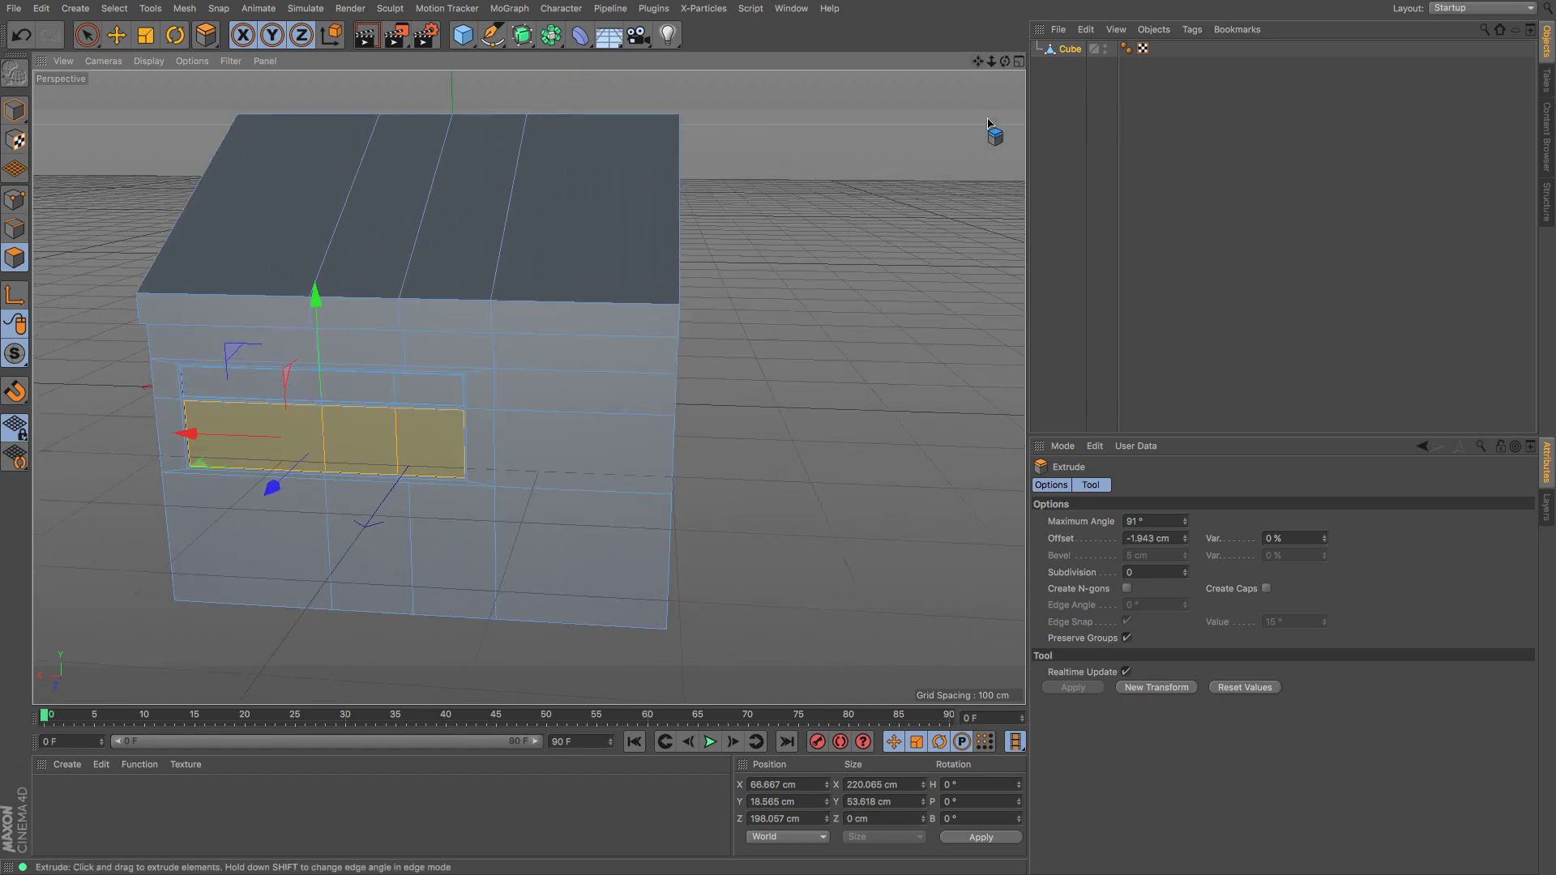
click(116, 35)
click(623, 401)
shift+click(625, 452)
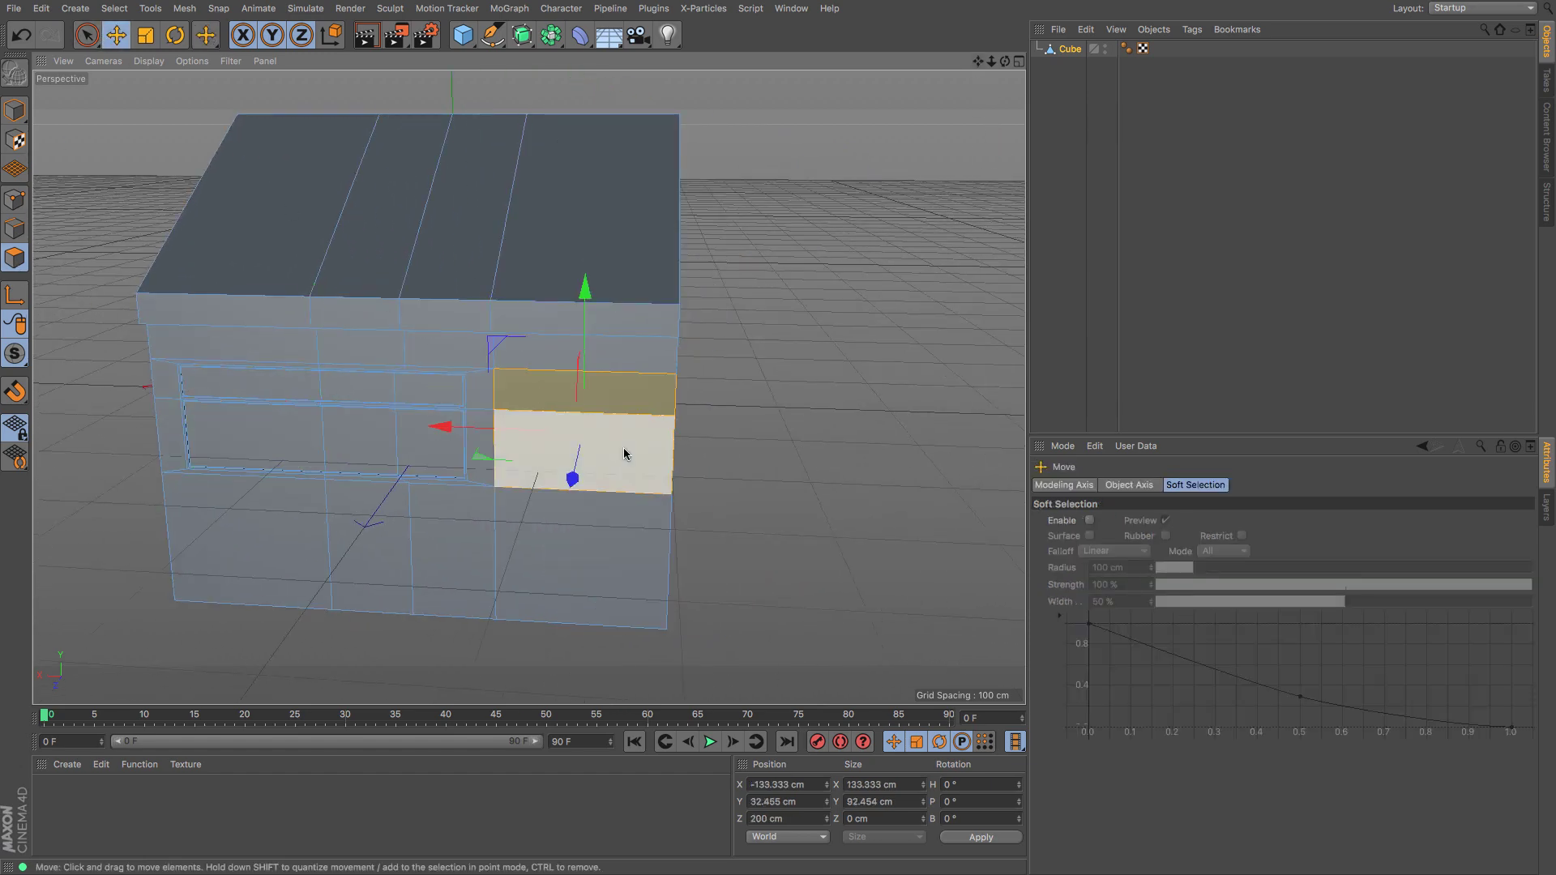
key(m)
key(w)
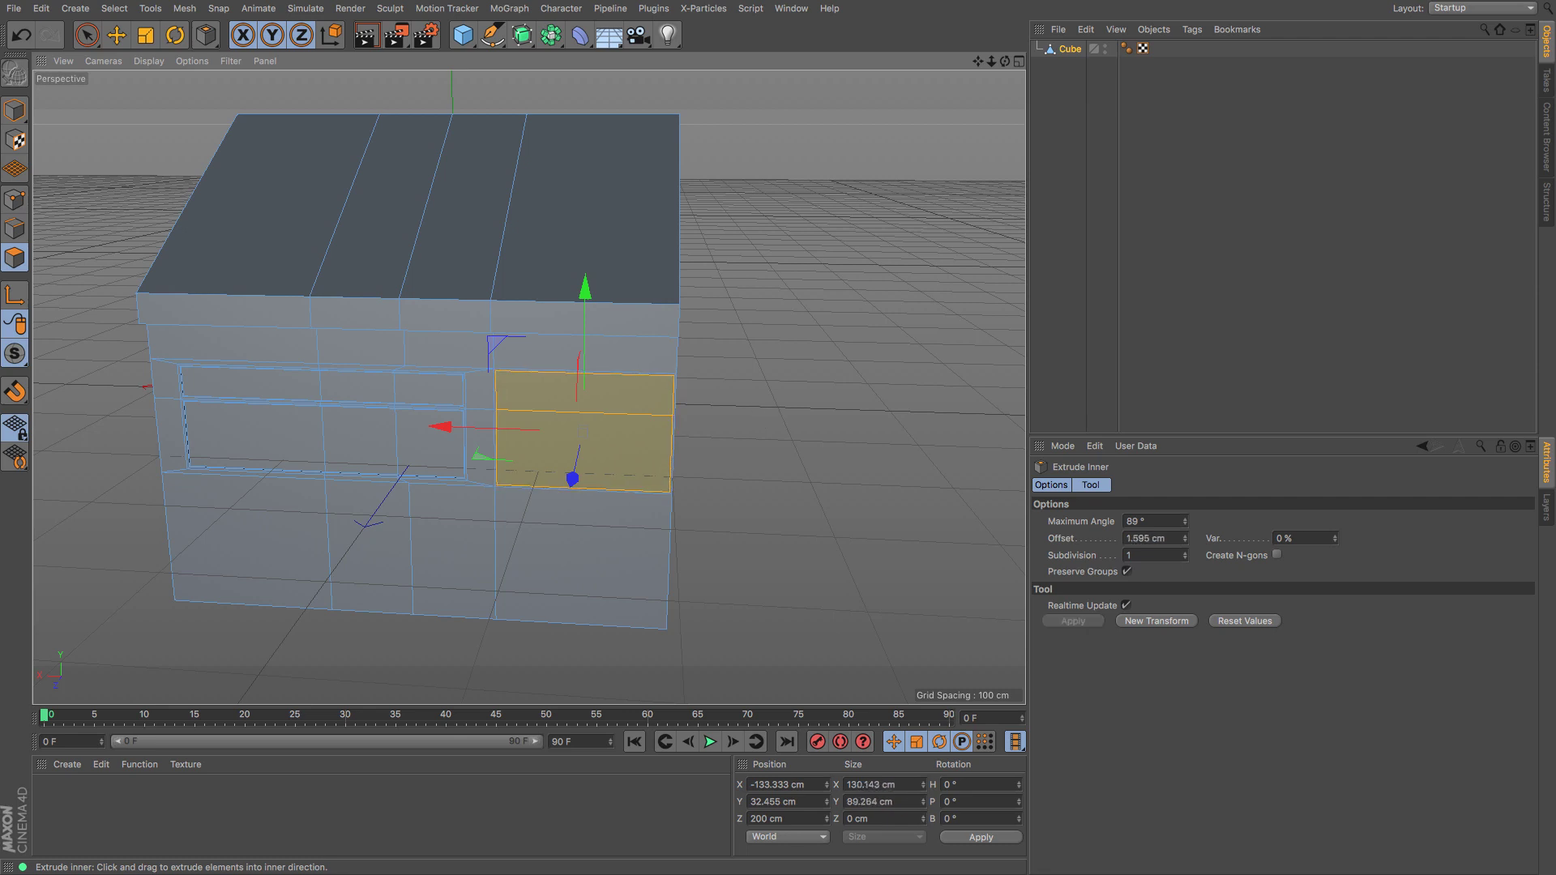
click(144, 35)
drag(438, 427, 545, 435)
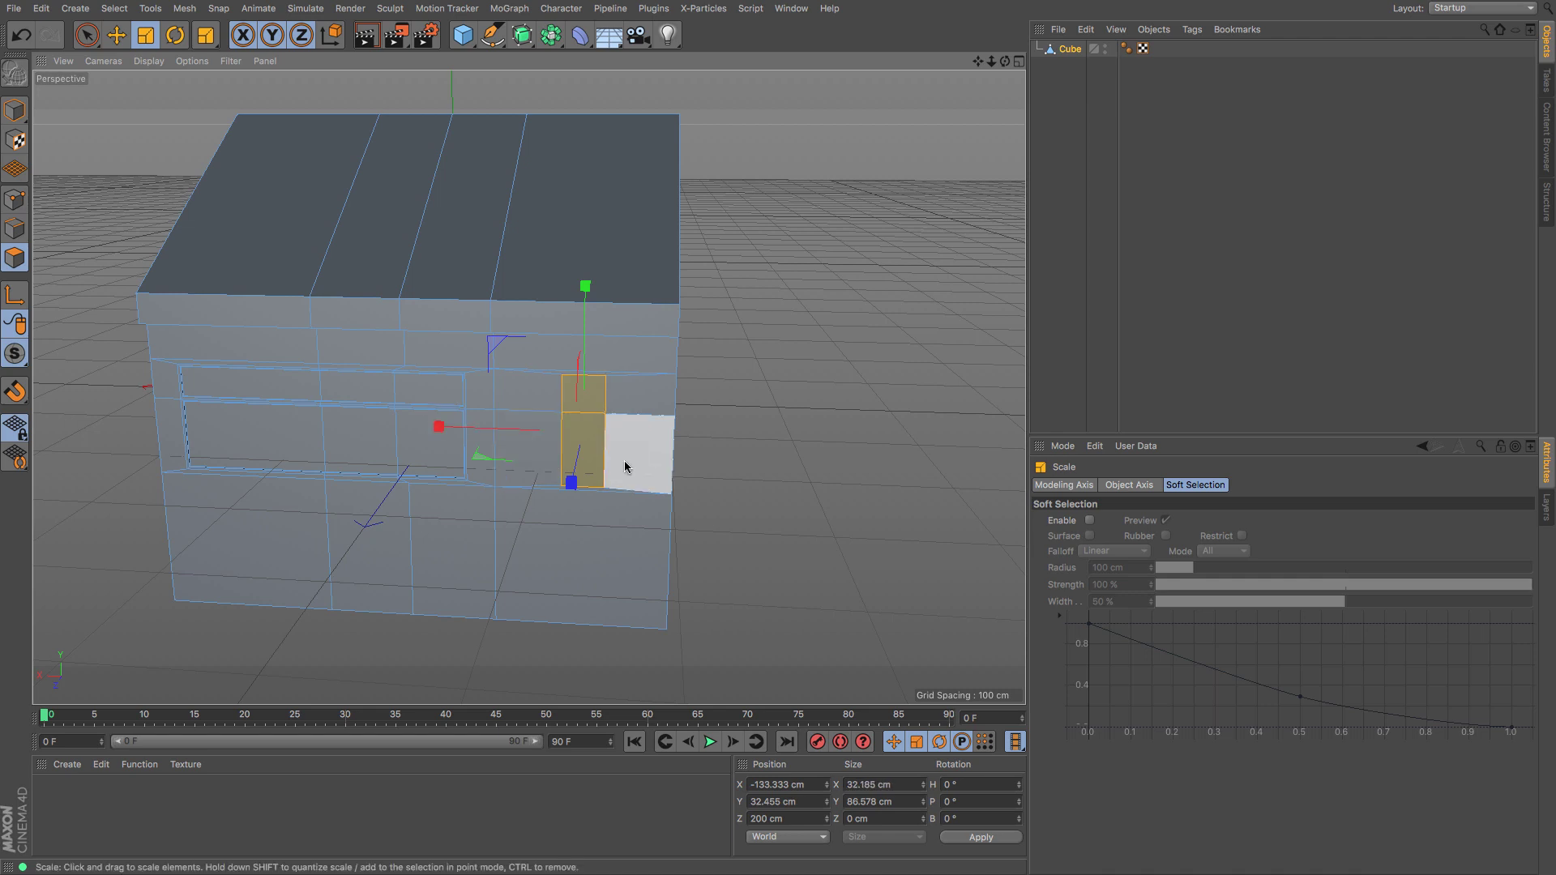
Step: With Preserve Groups off, inset the two narrow window polygons by about 1.6 cm each and extrude them about 1.9 cm inward
key(m)
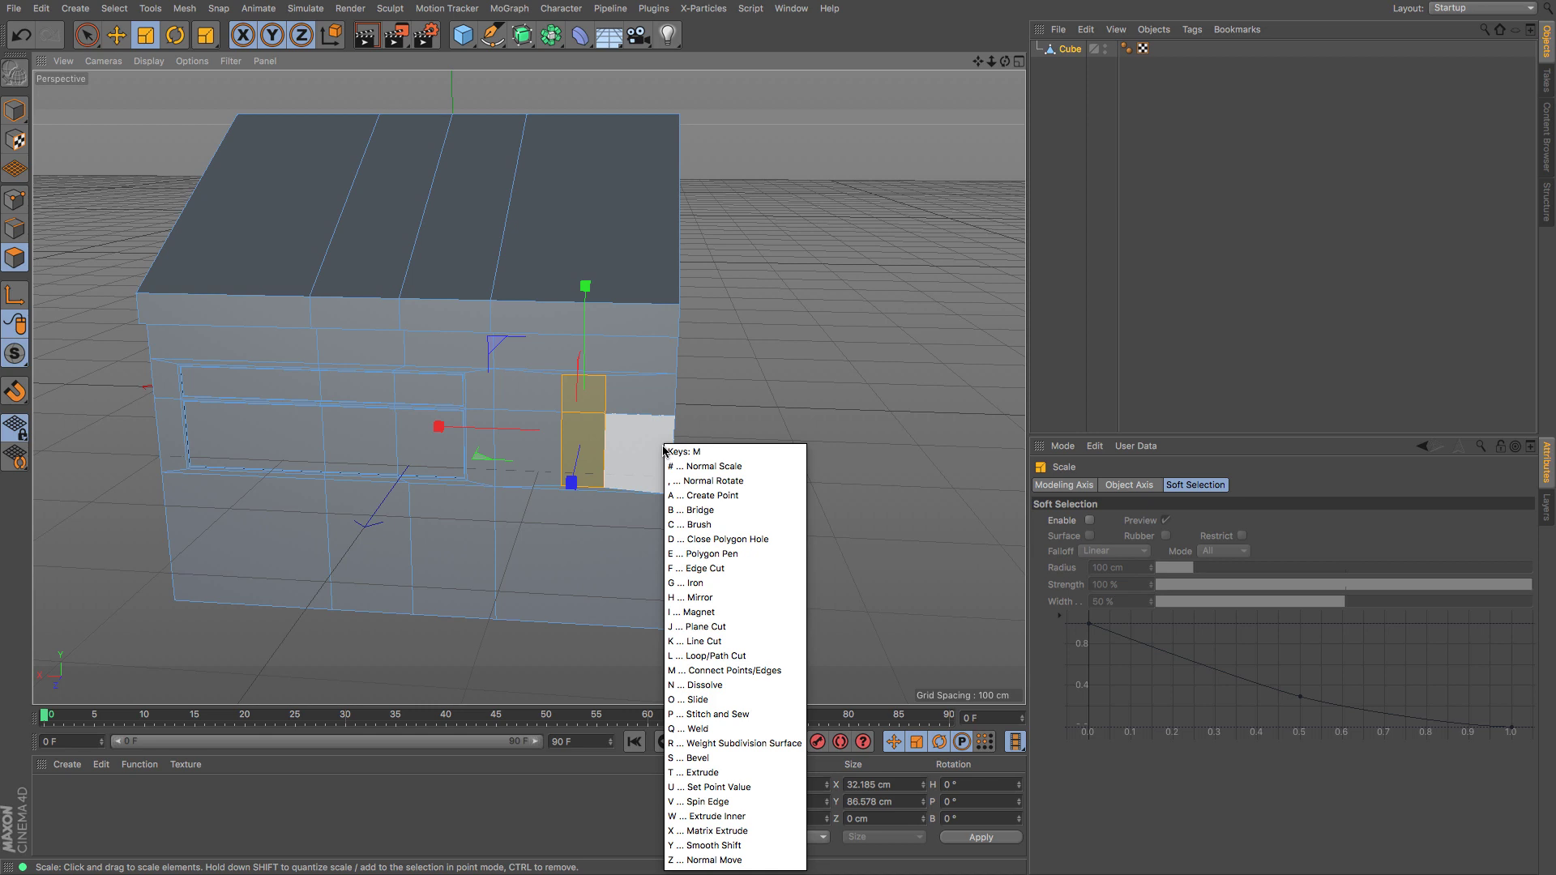
key(w)
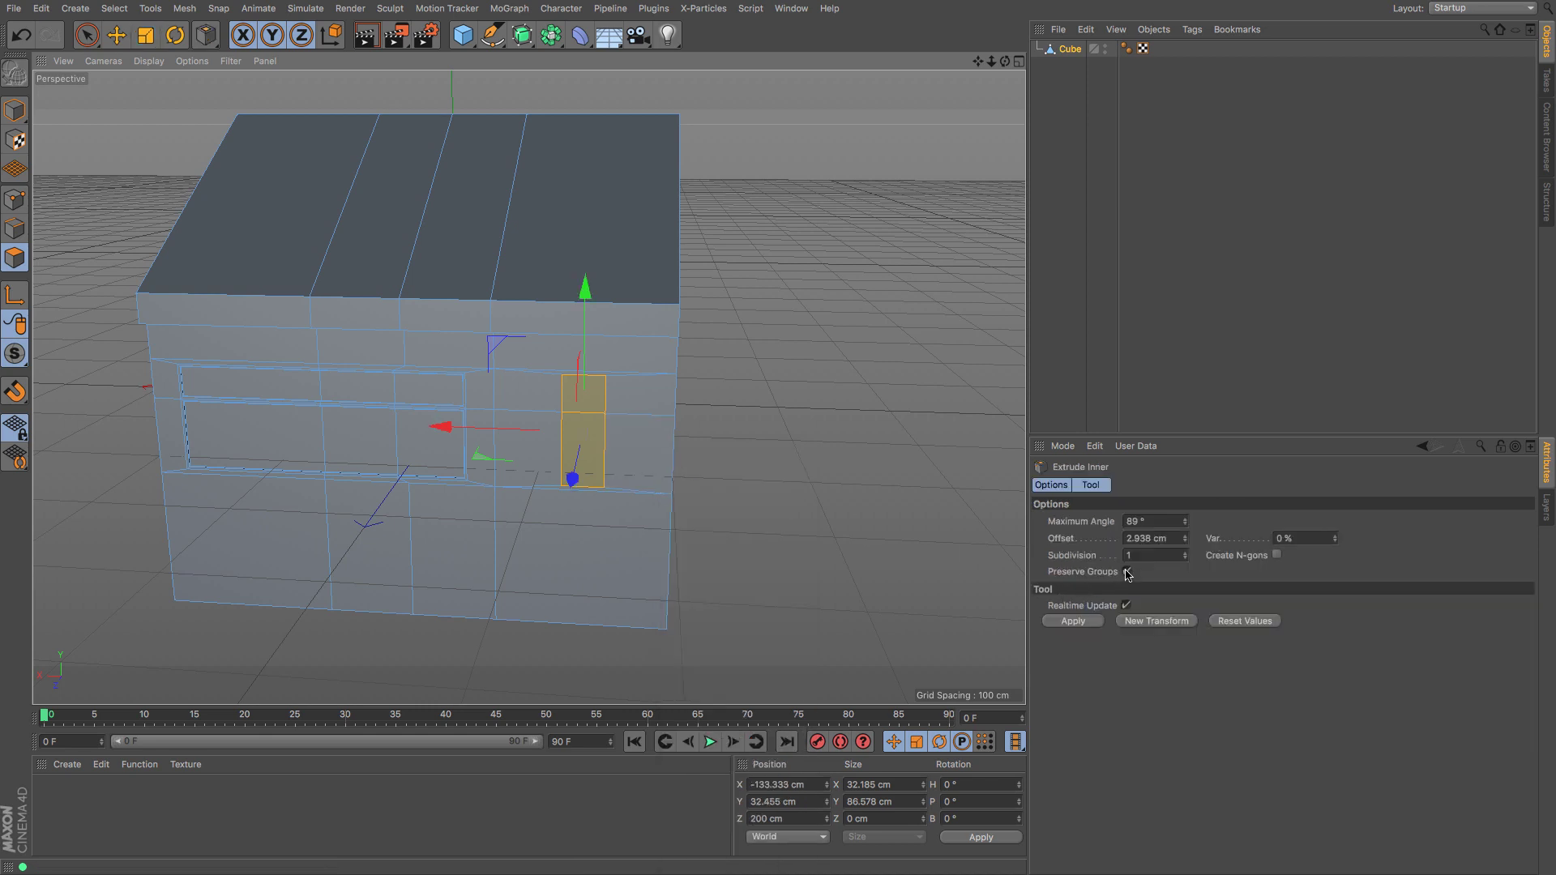
click(1126, 571)
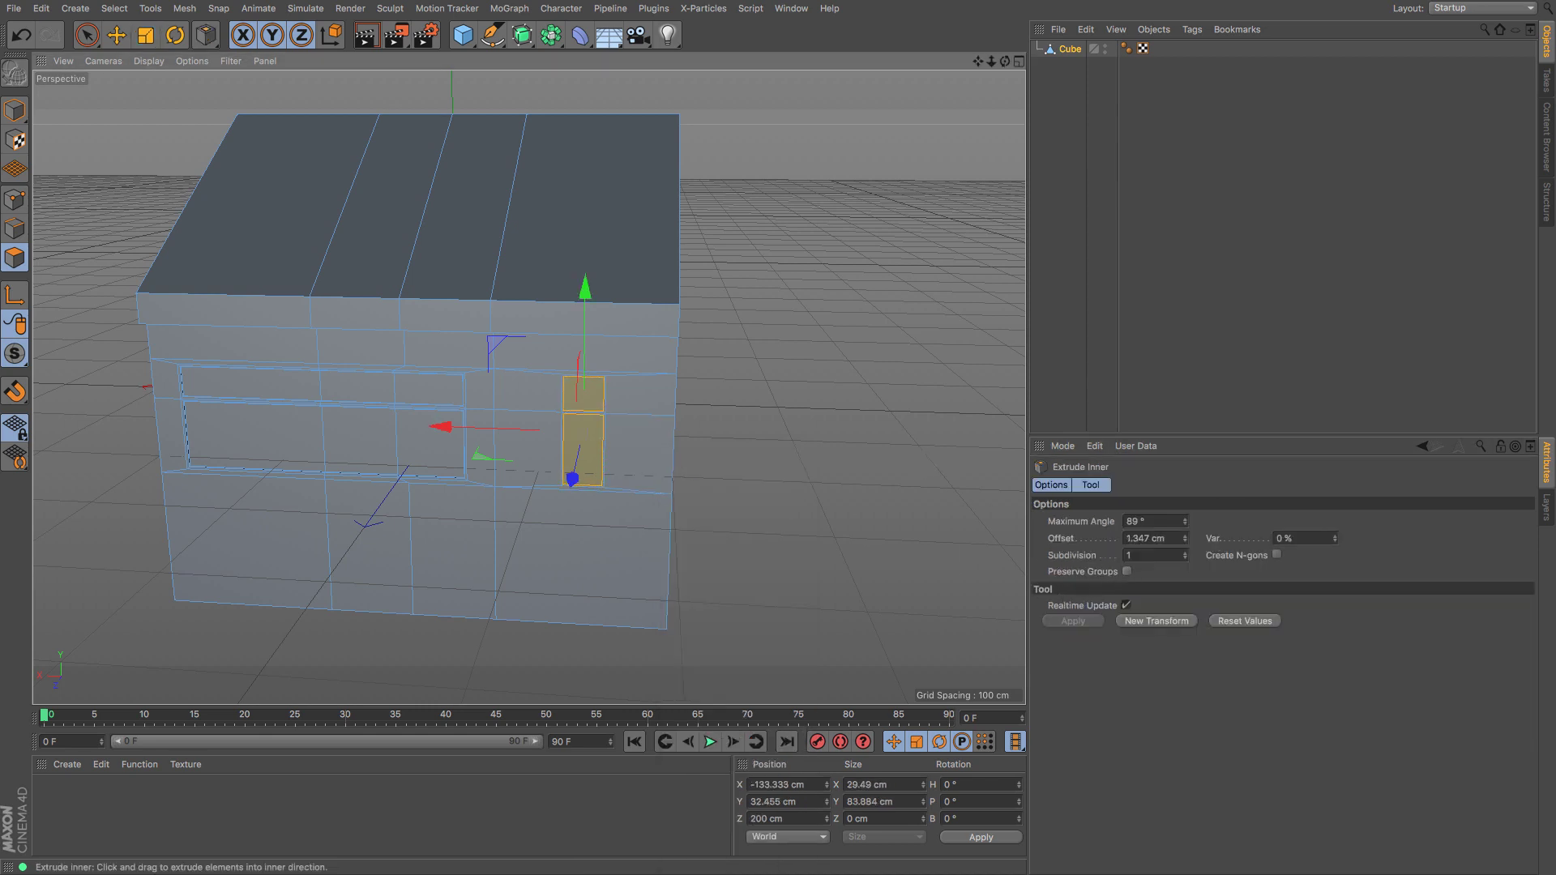
key(m)
key(t)
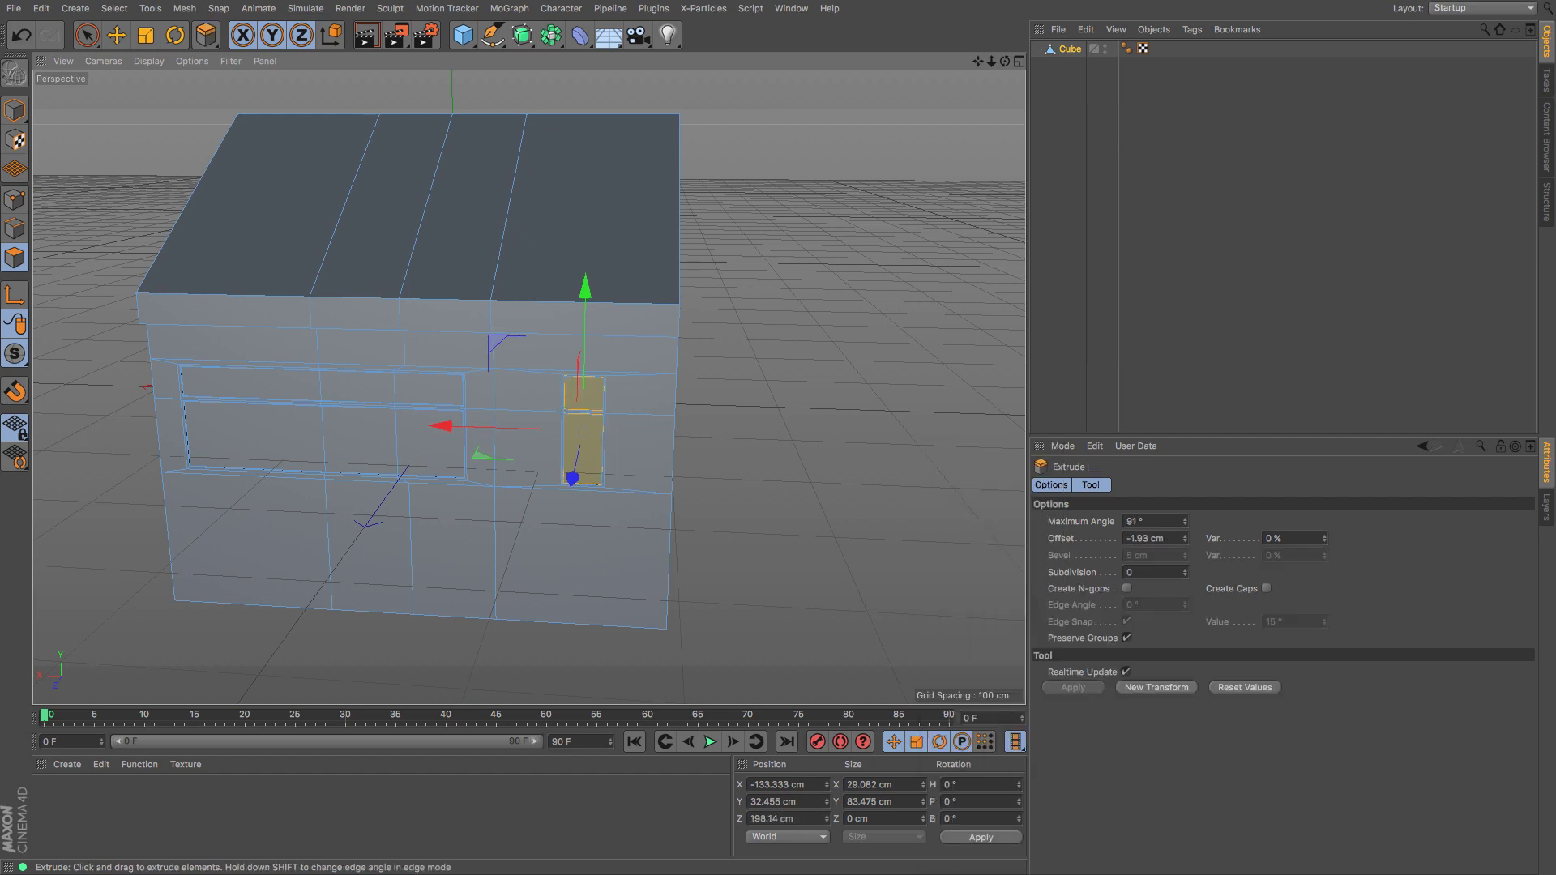
Step: Inspect the house from its gable end and front corner, switching to Model mode and deselecting the Cube
drag(1005, 62, 1187, 63)
scroll(883, 148, down, 5)
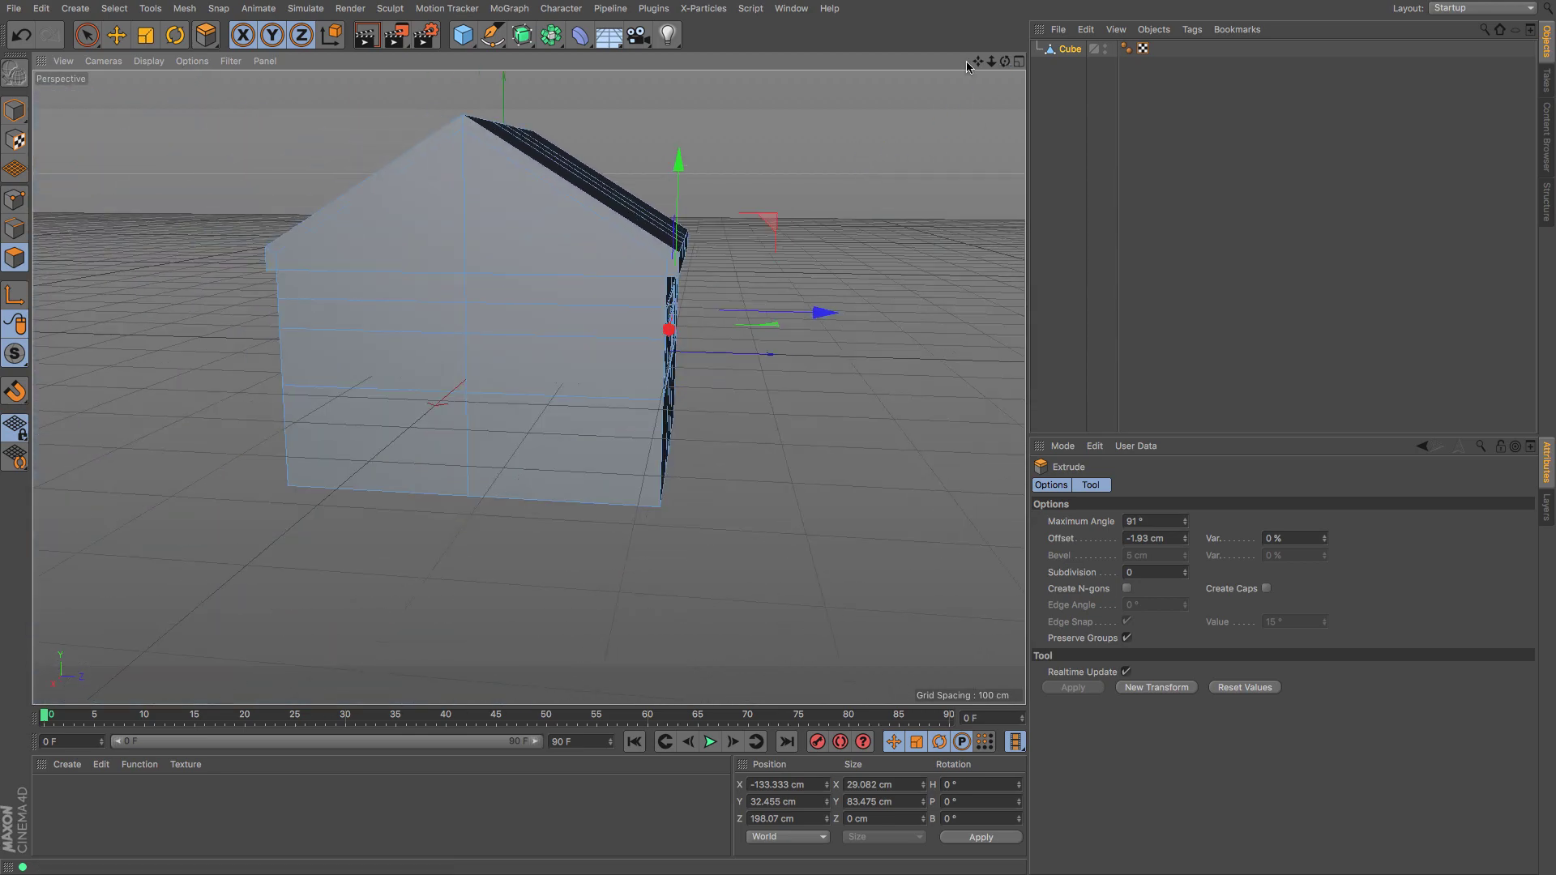
drag(977, 62, 1076, 136)
drag(1008, 64, 1190, 29)
mouse_move(529, 386)
alt+mouse_down()
mouse_move(494, 380)
mouse_move(528, 387)
alt+mouse_up()
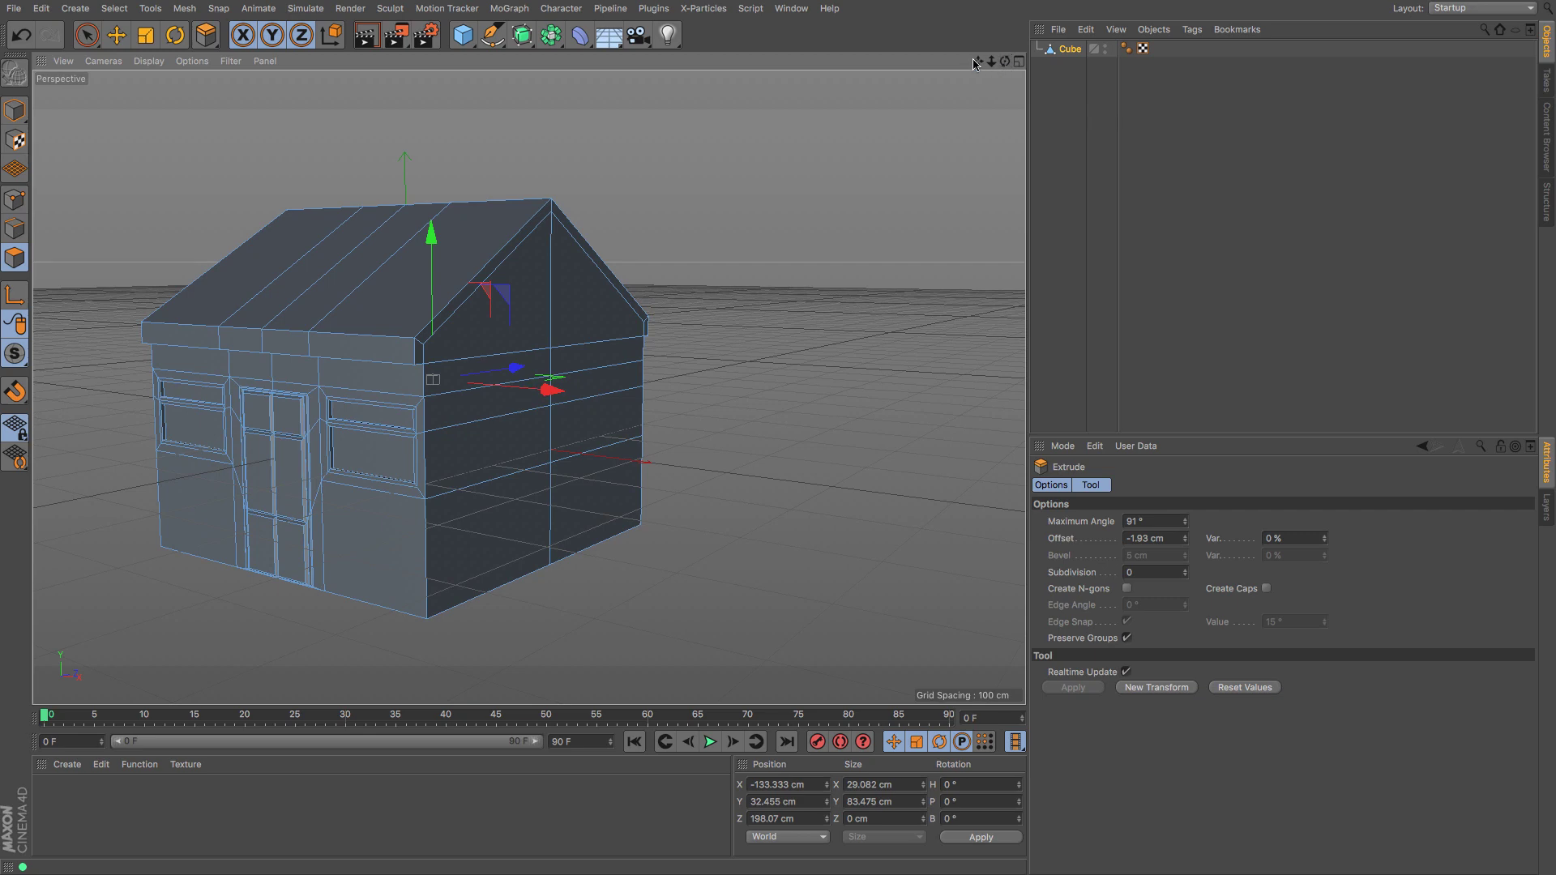
drag(977, 61, 529, 387)
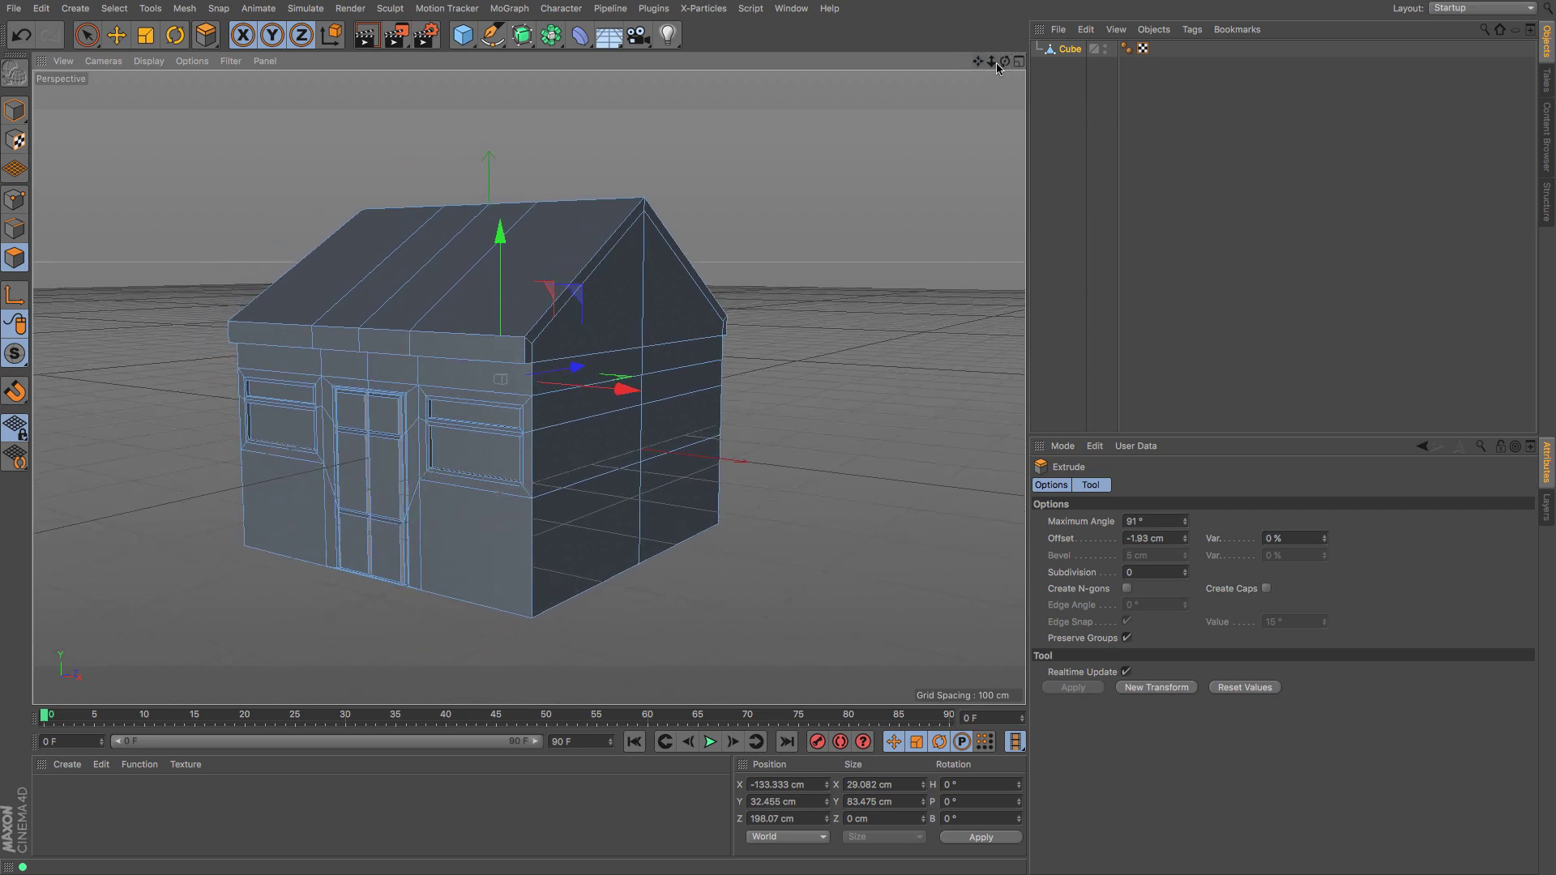
drag(1004, 62, 979, 84)
click(15, 111)
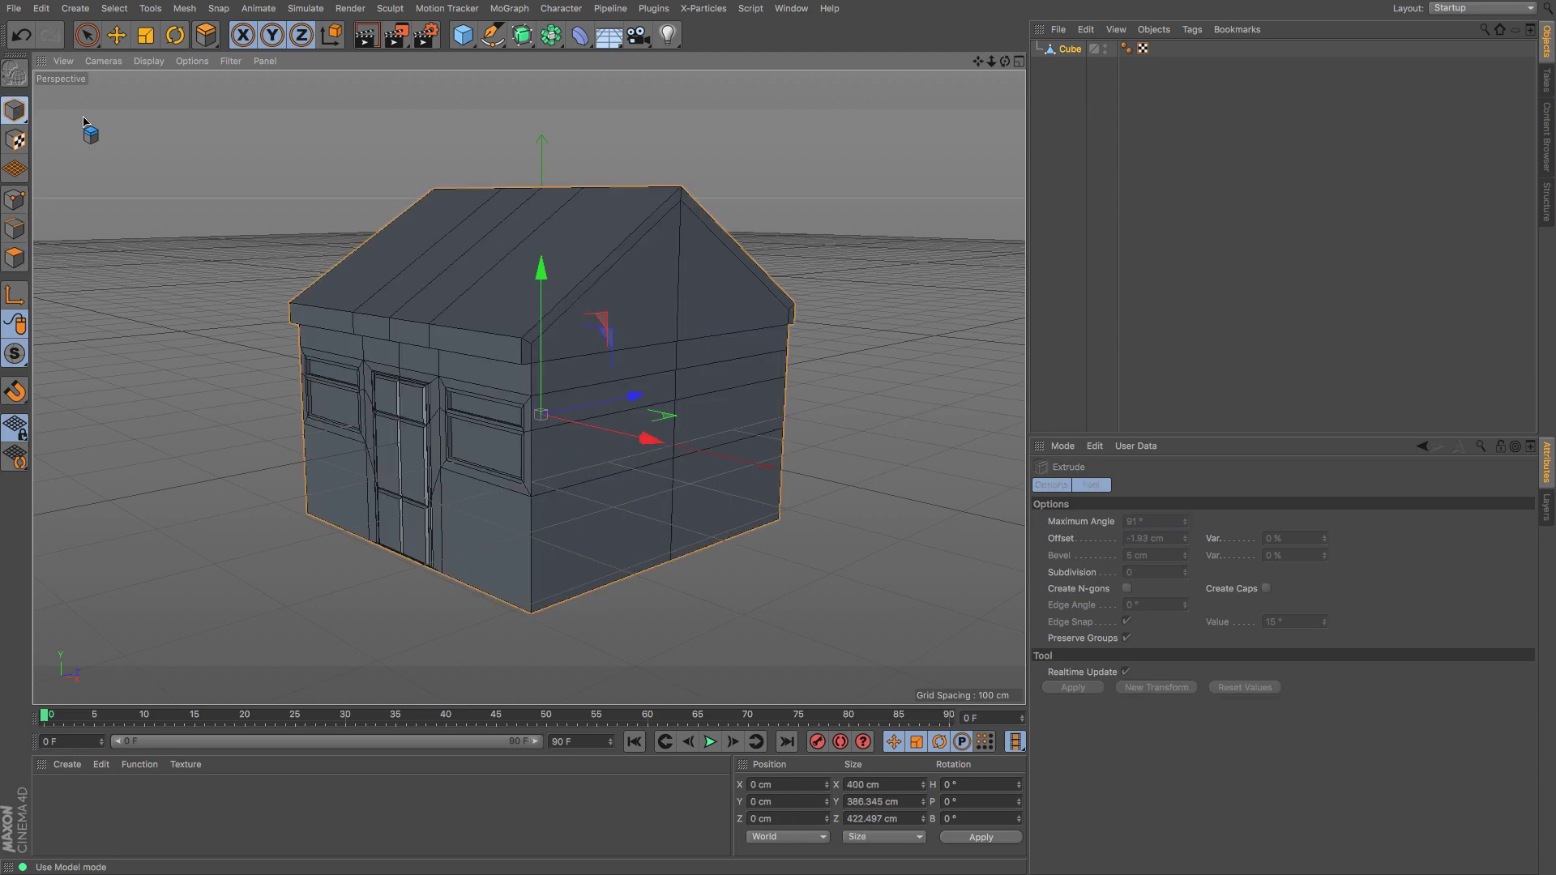
click(1131, 273)
mouse_move(1005, 63)
mouse_down()
mouse_move(528, 387)
mouse_move(986, 72)
mouse_up()
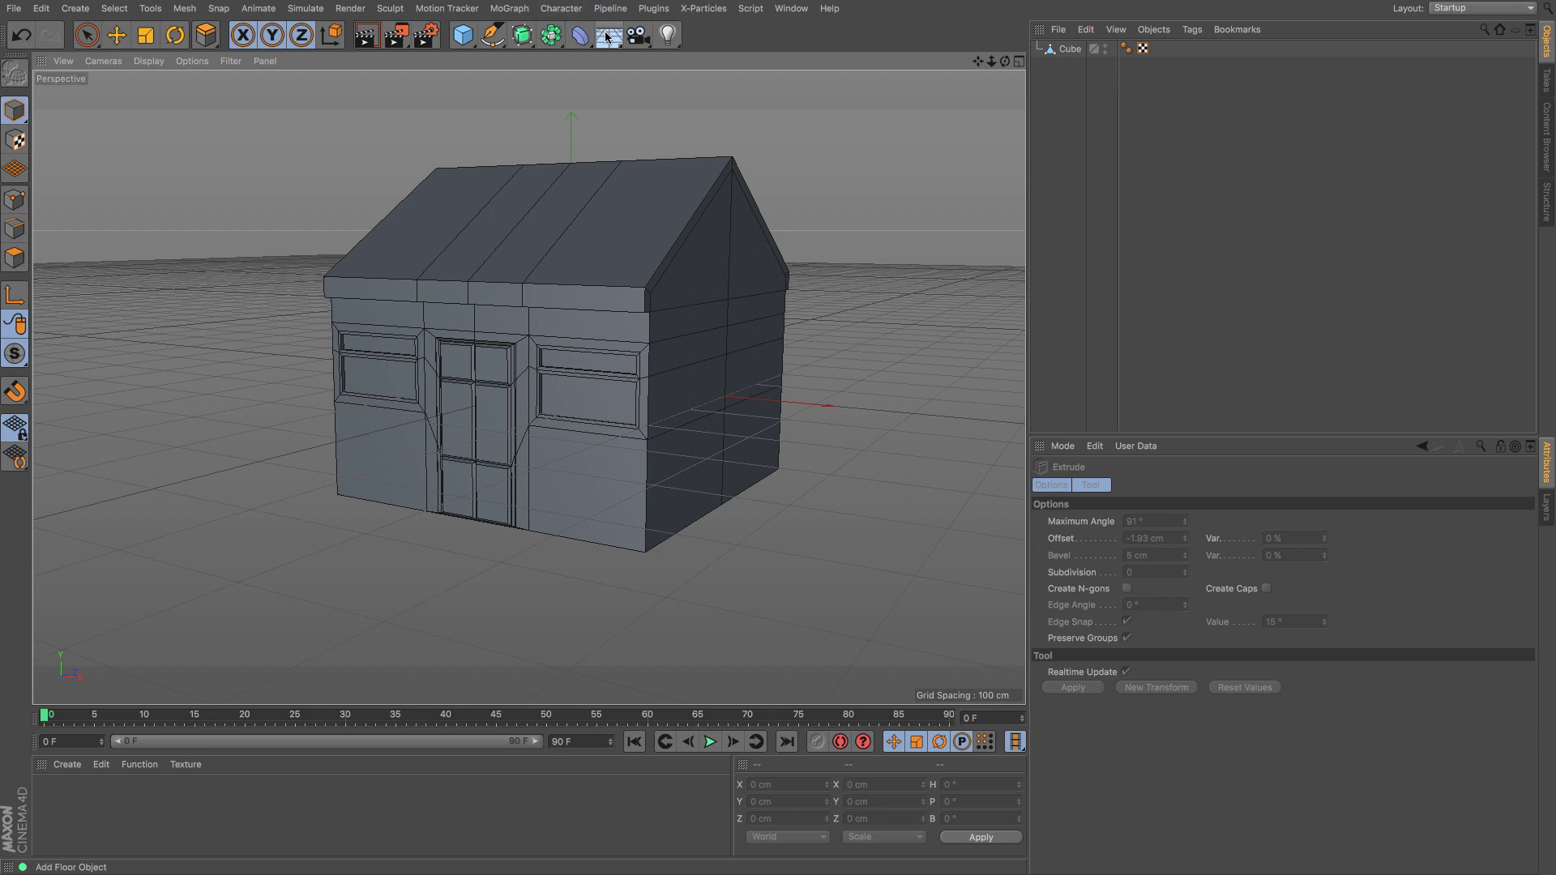
Step: Add a Floor lowered to about -124.4 cm on Y under the house, and add a Physical Sky
click(606, 36)
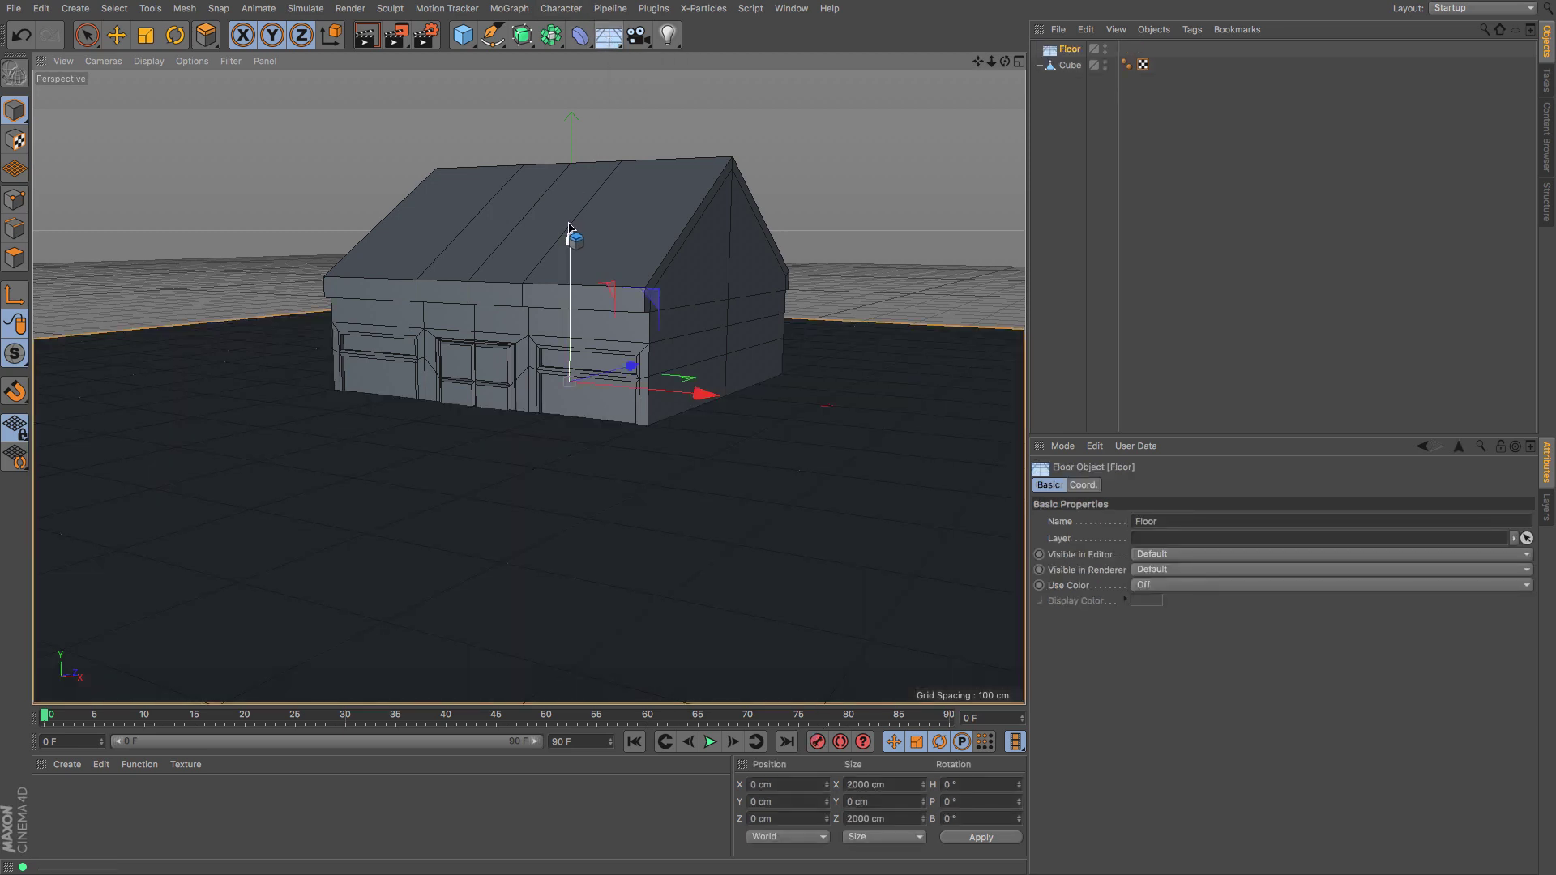
drag(572, 244, 582, 341)
click(608, 36)
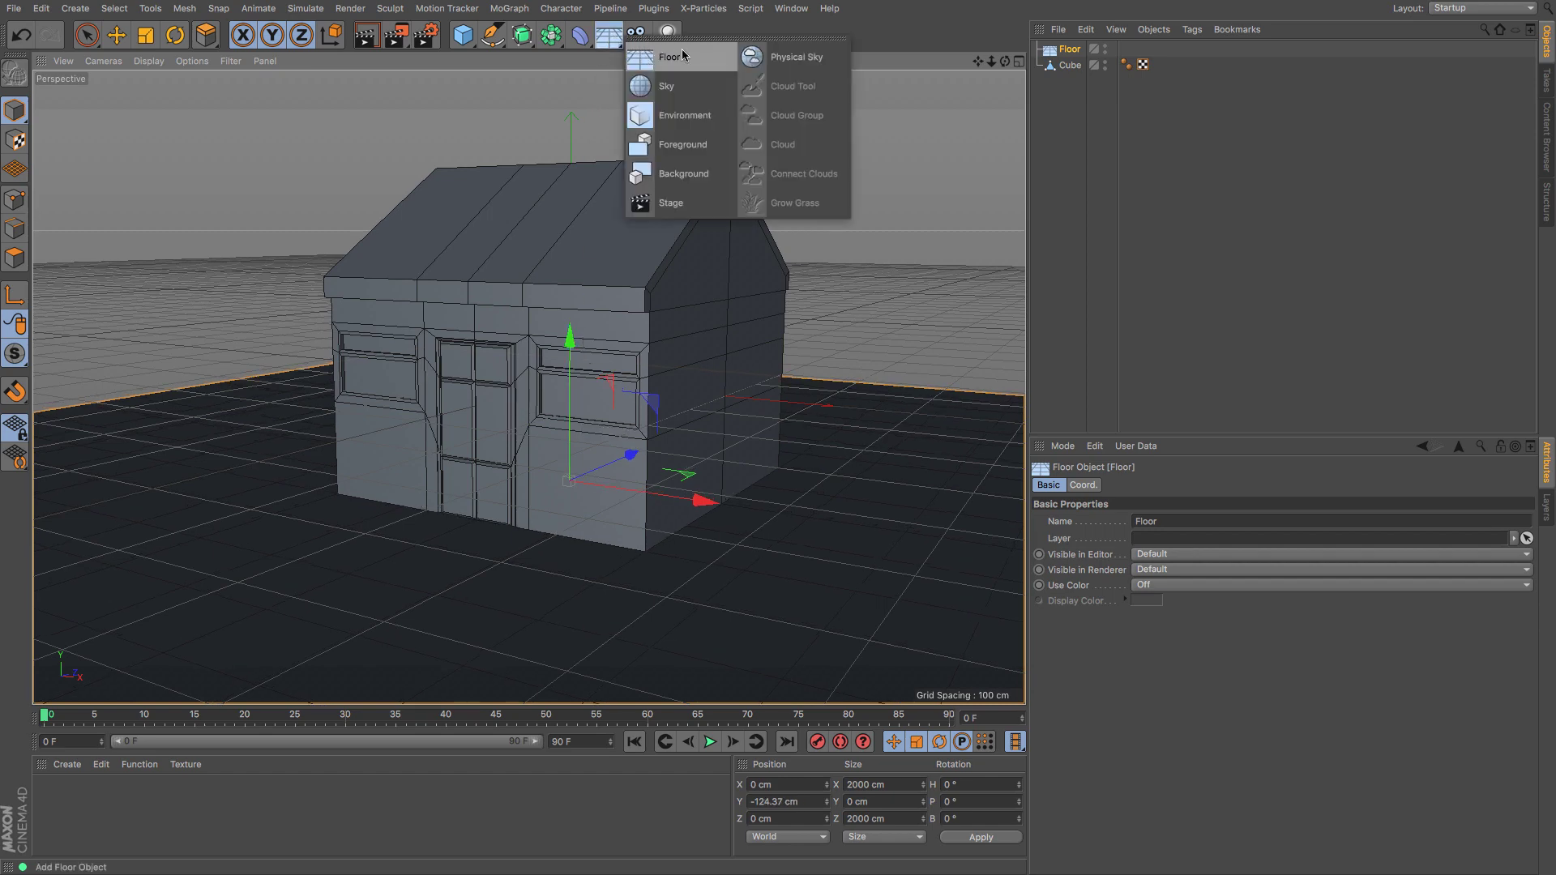
click(767, 59)
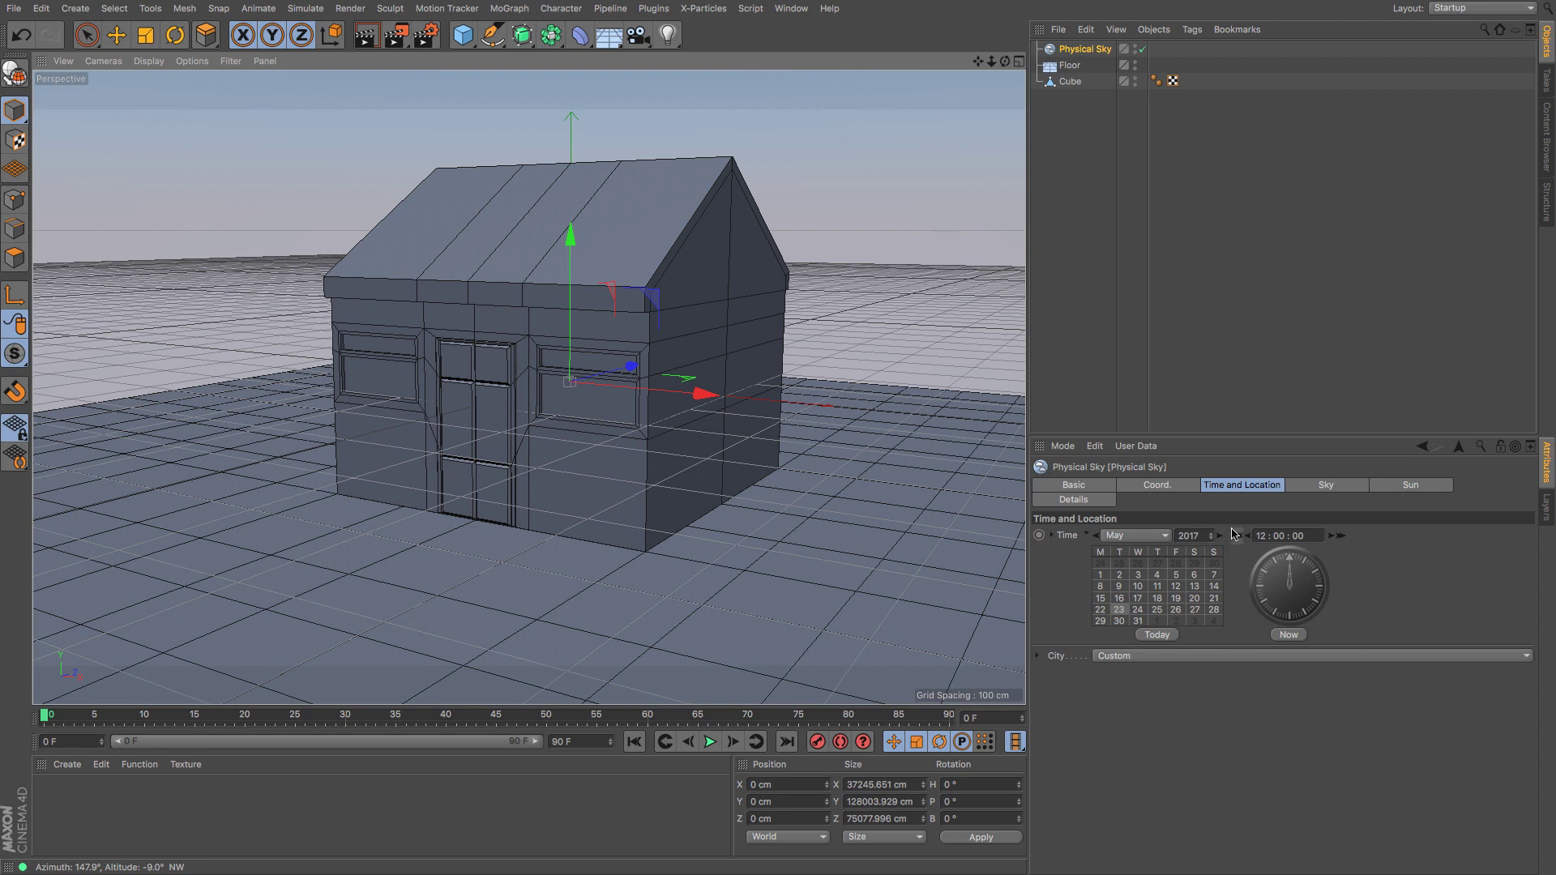
Step: Add the Ambient Occlusion and Global Illumination effects to the render settings
click(434, 36)
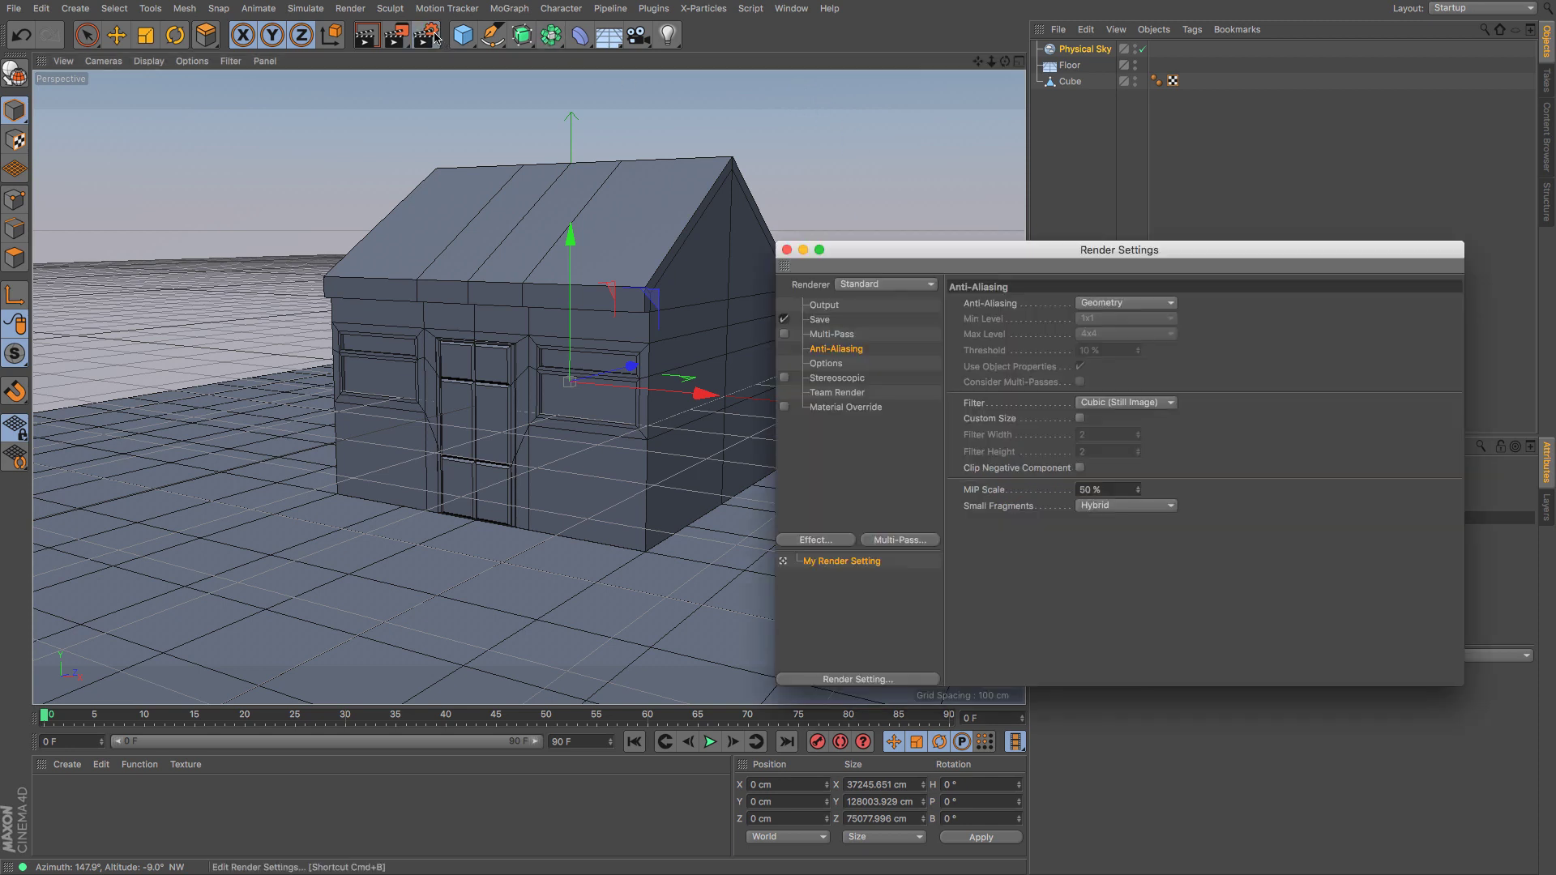
click(831, 541)
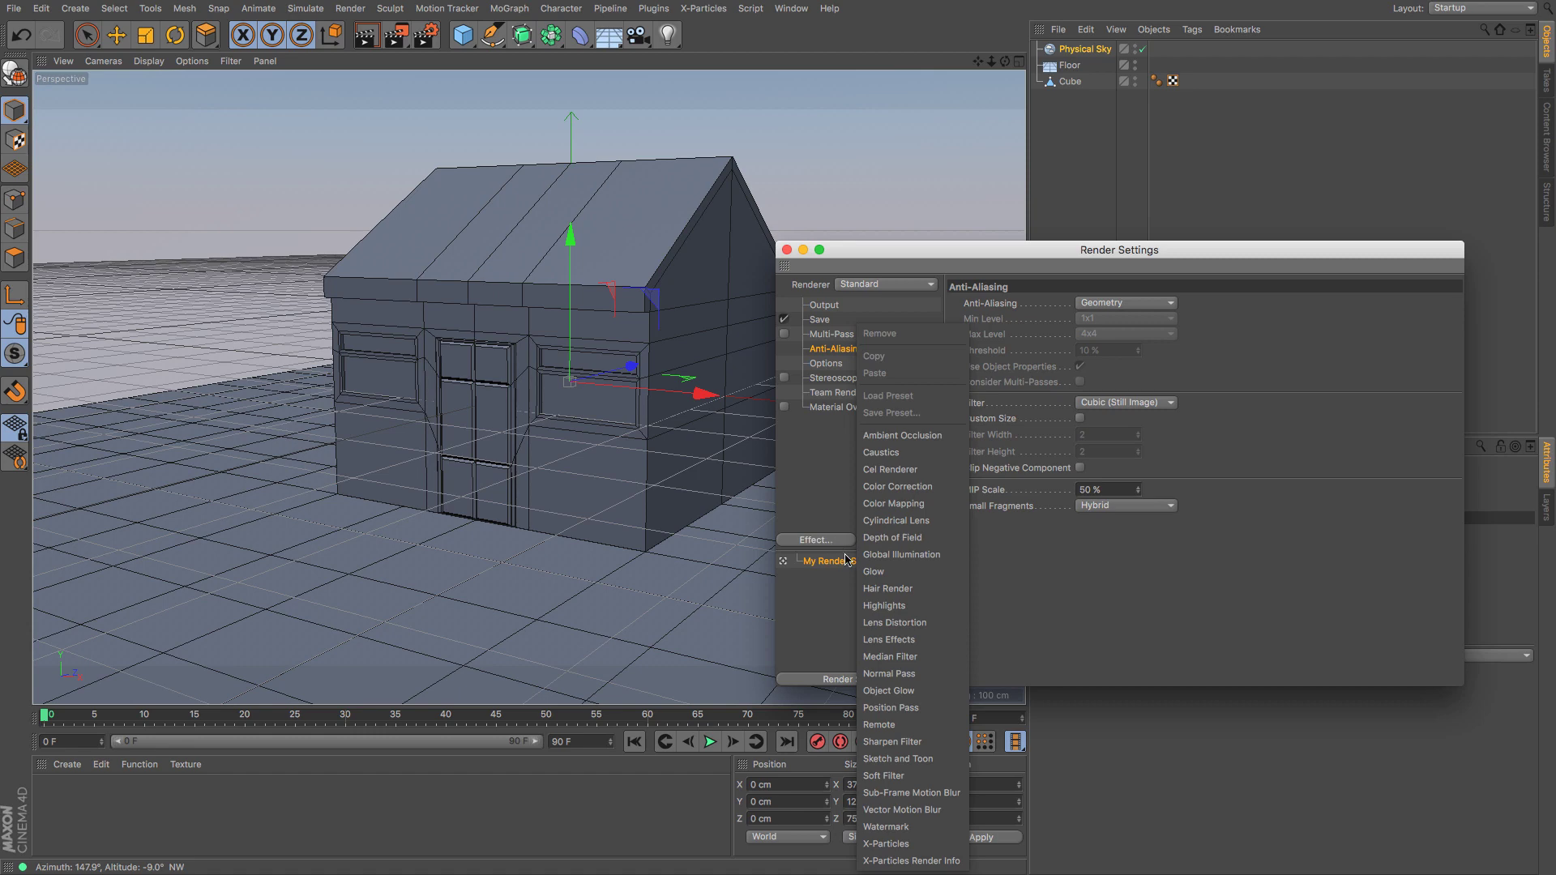
click(902, 435)
click(849, 541)
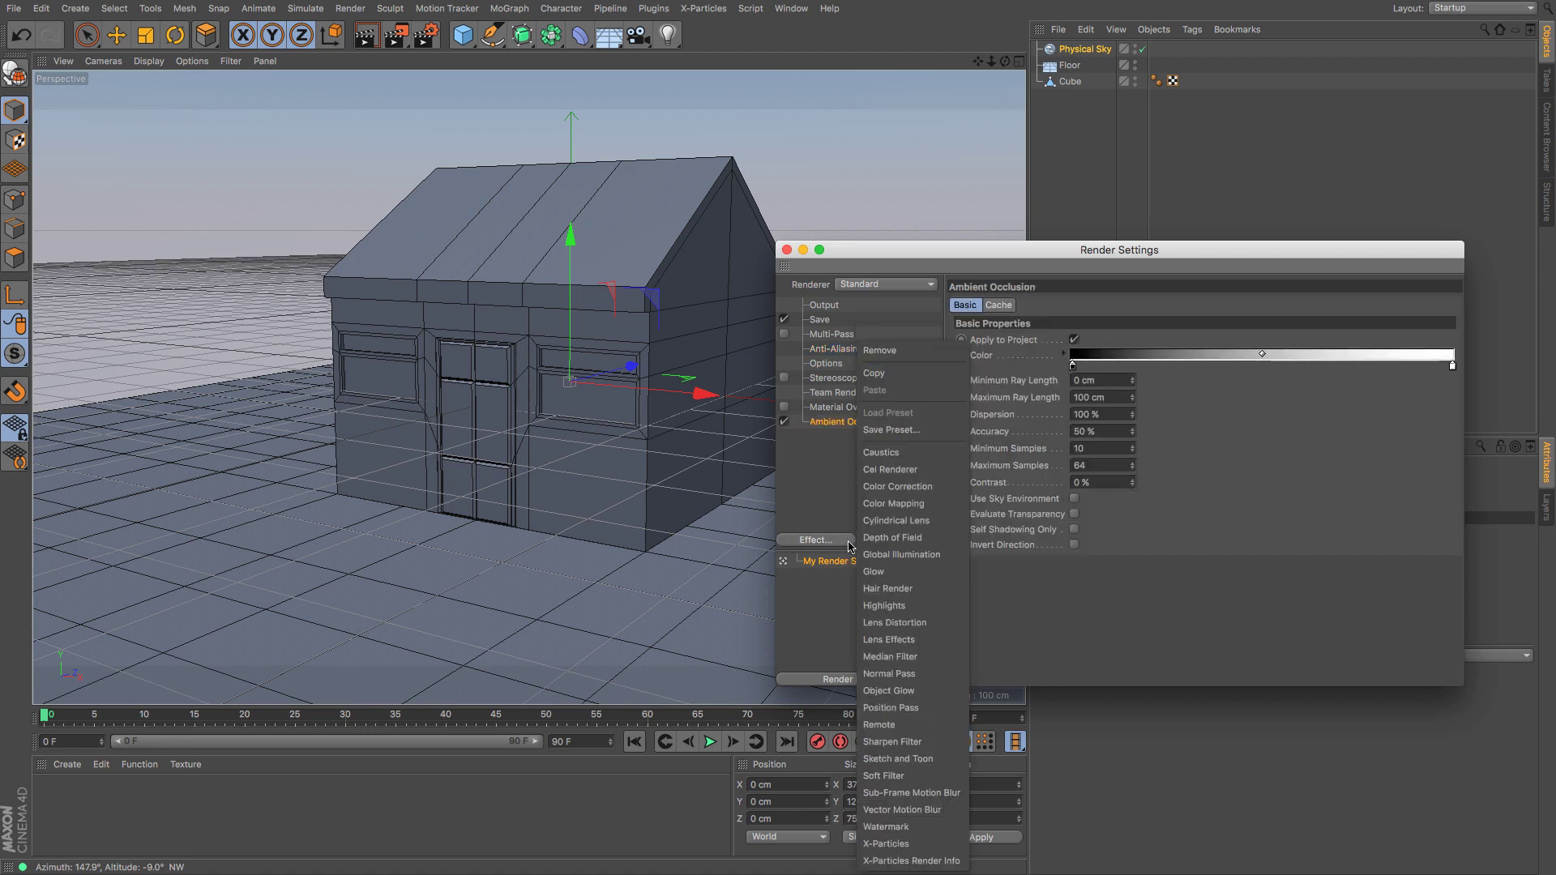
click(899, 554)
click(786, 250)
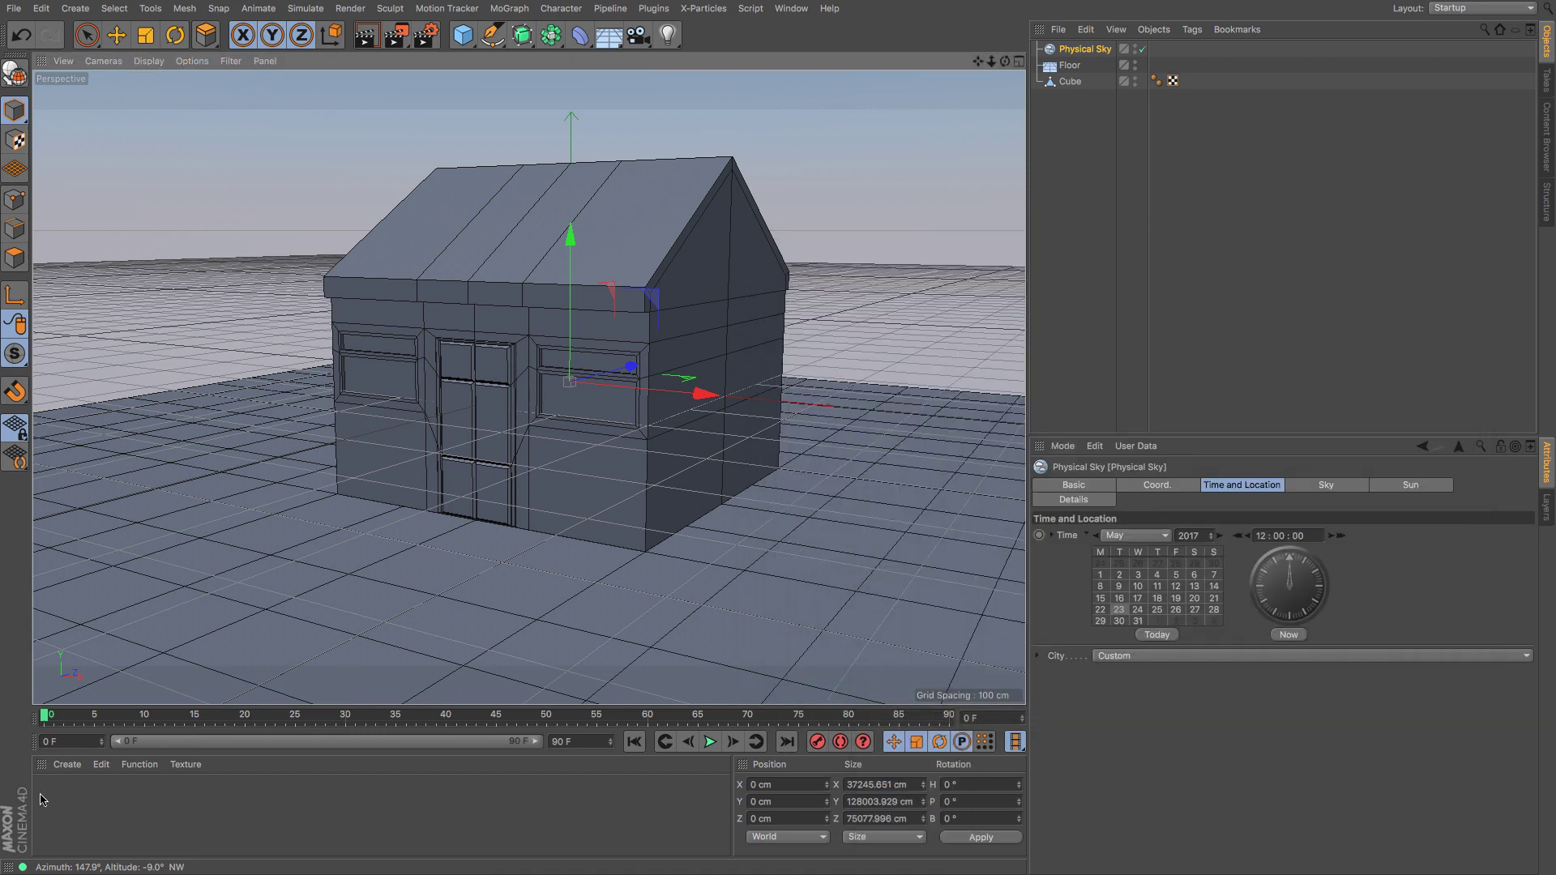
Step: Create a material with Transparency color value 66% and brightness 57%, leaving that channel disabled, and set its Color value to 65%
double_click(66, 803)
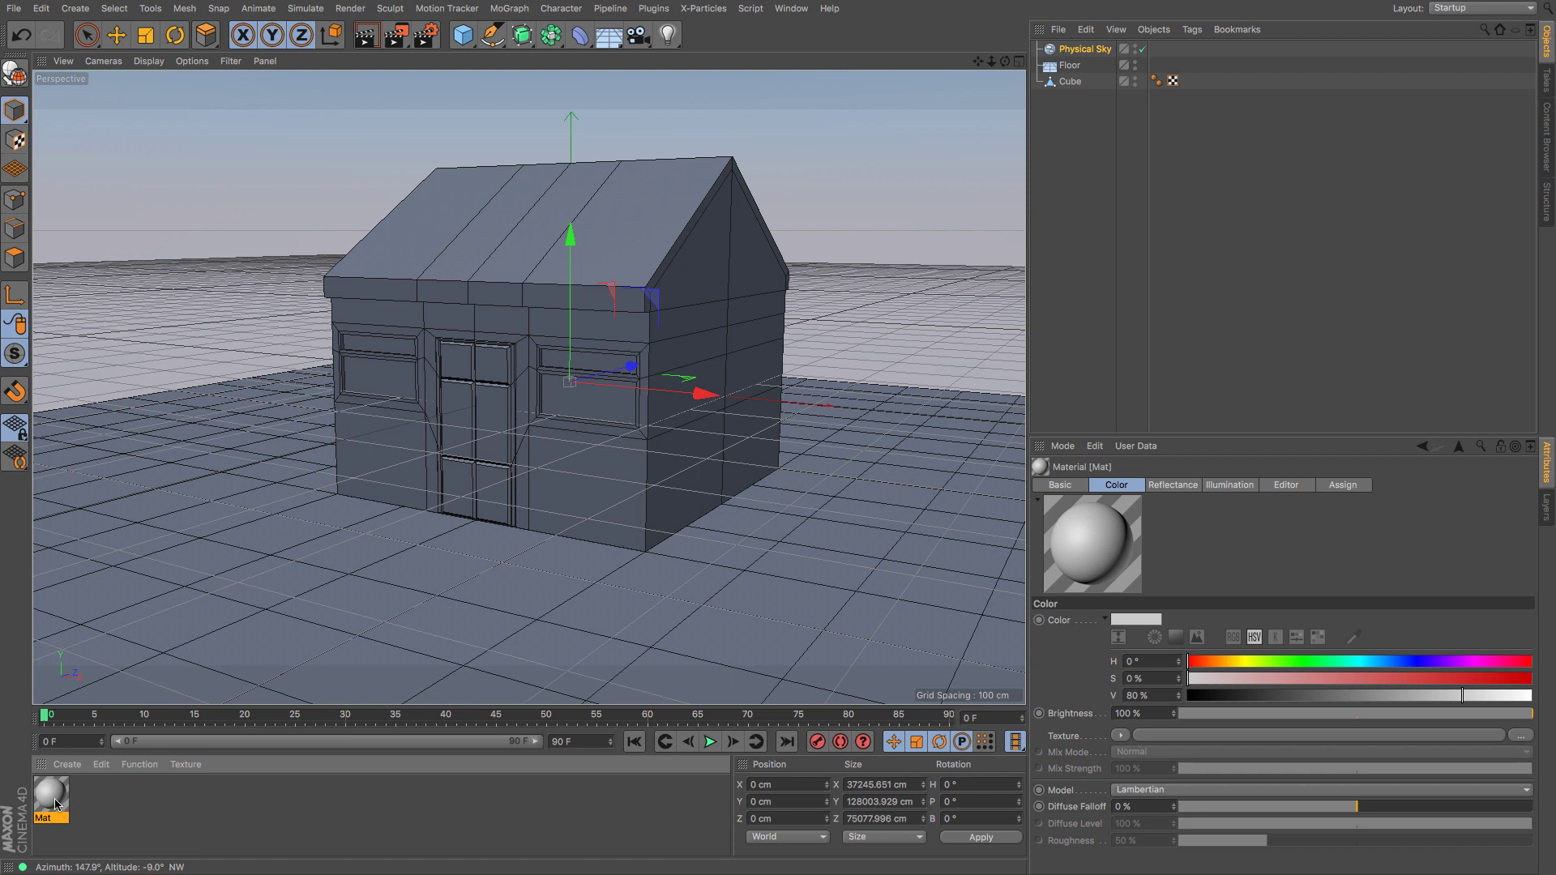
double_click(55, 804)
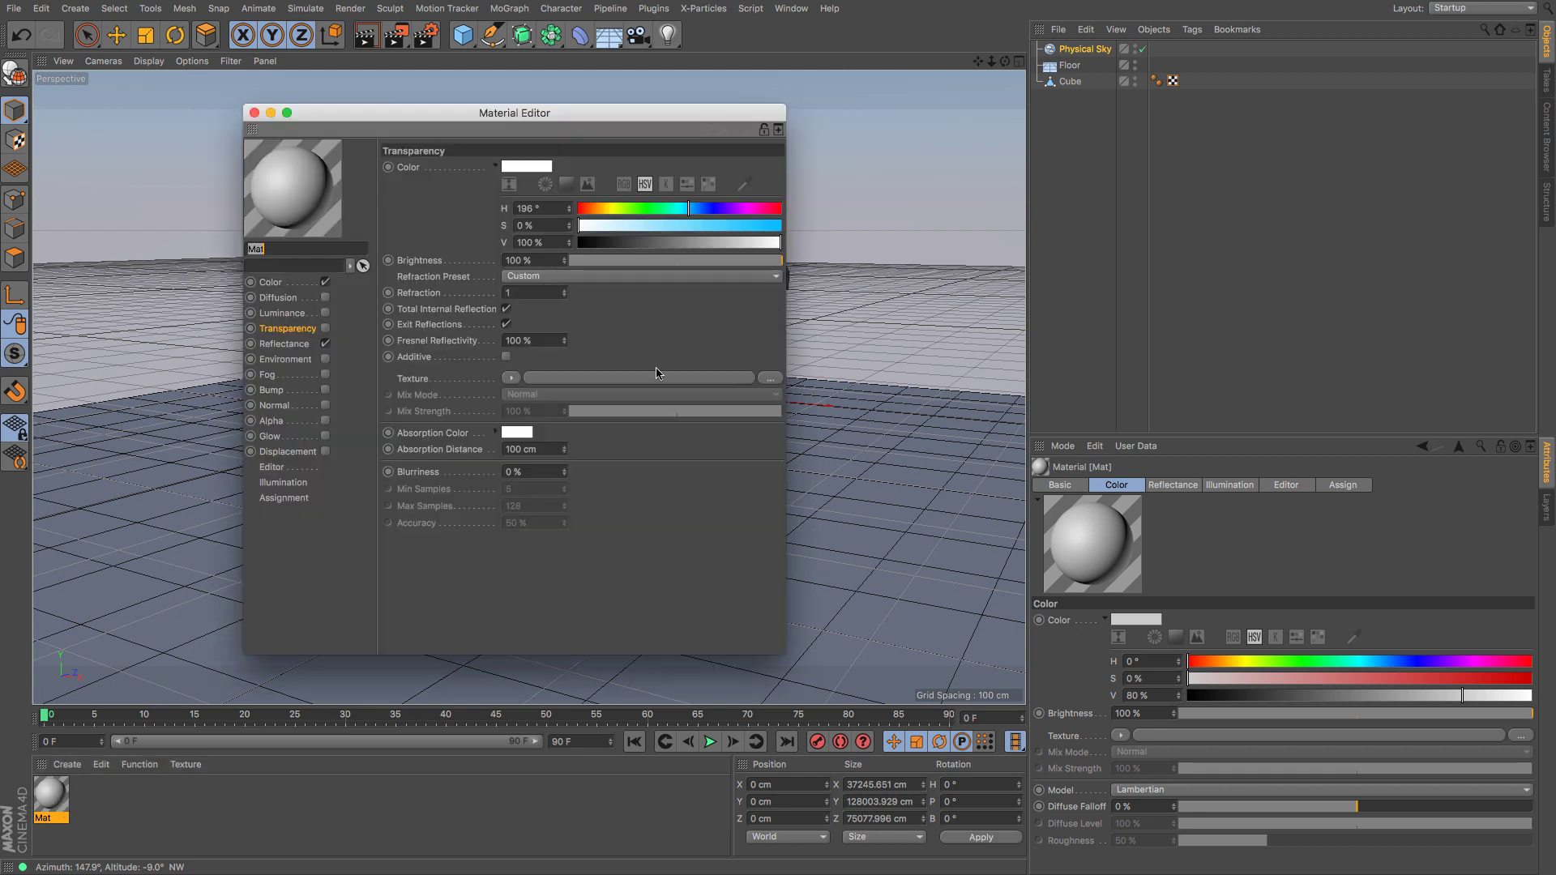
click(691, 261)
click(710, 243)
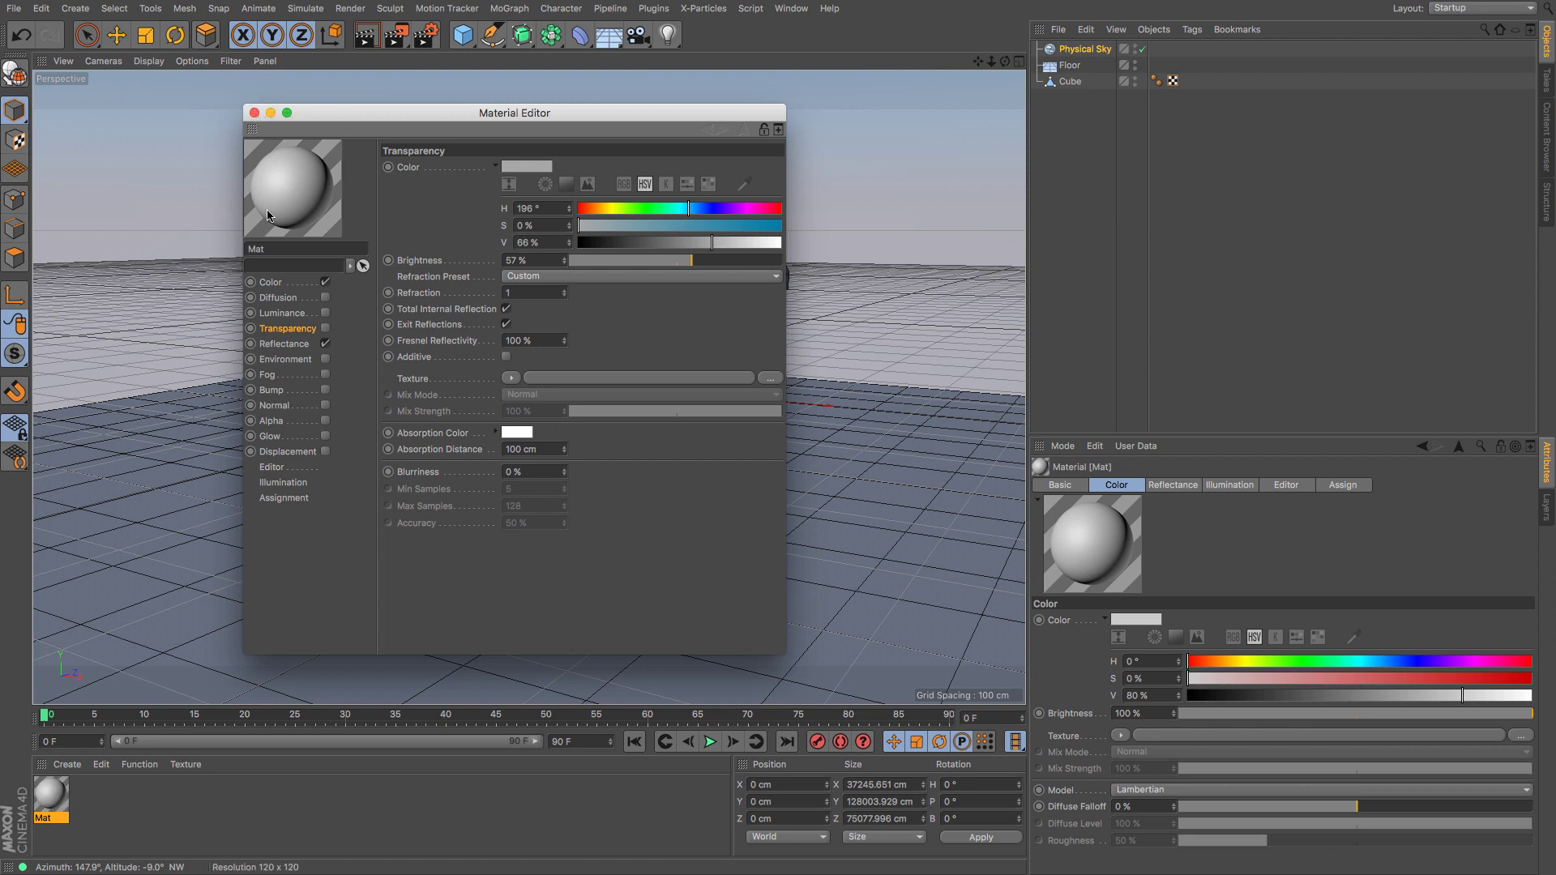
click(273, 283)
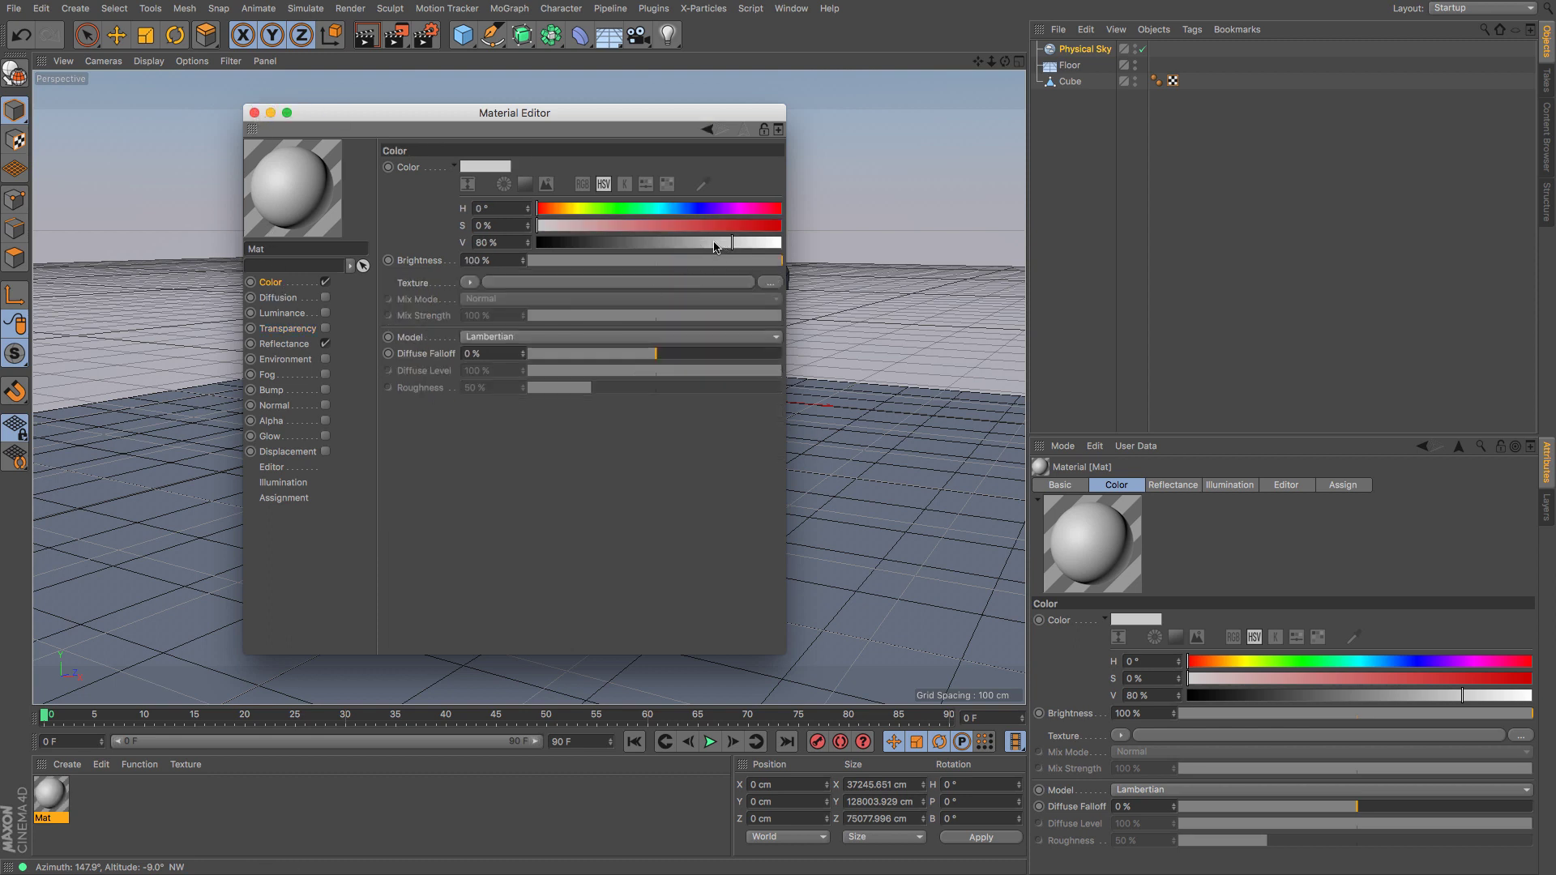
drag(715, 247, 698, 246)
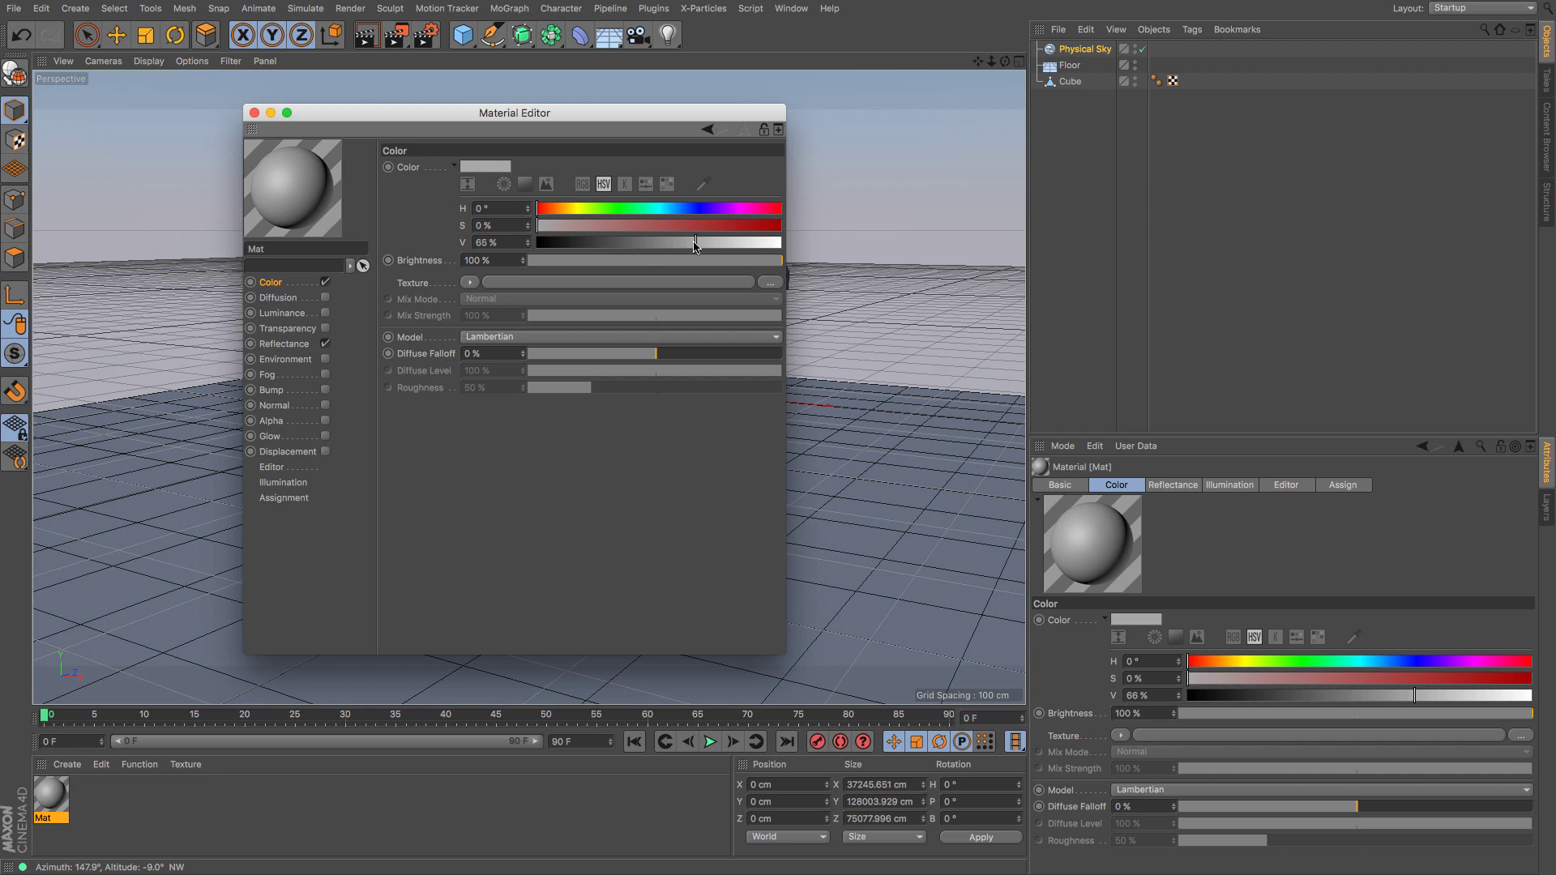
click(254, 113)
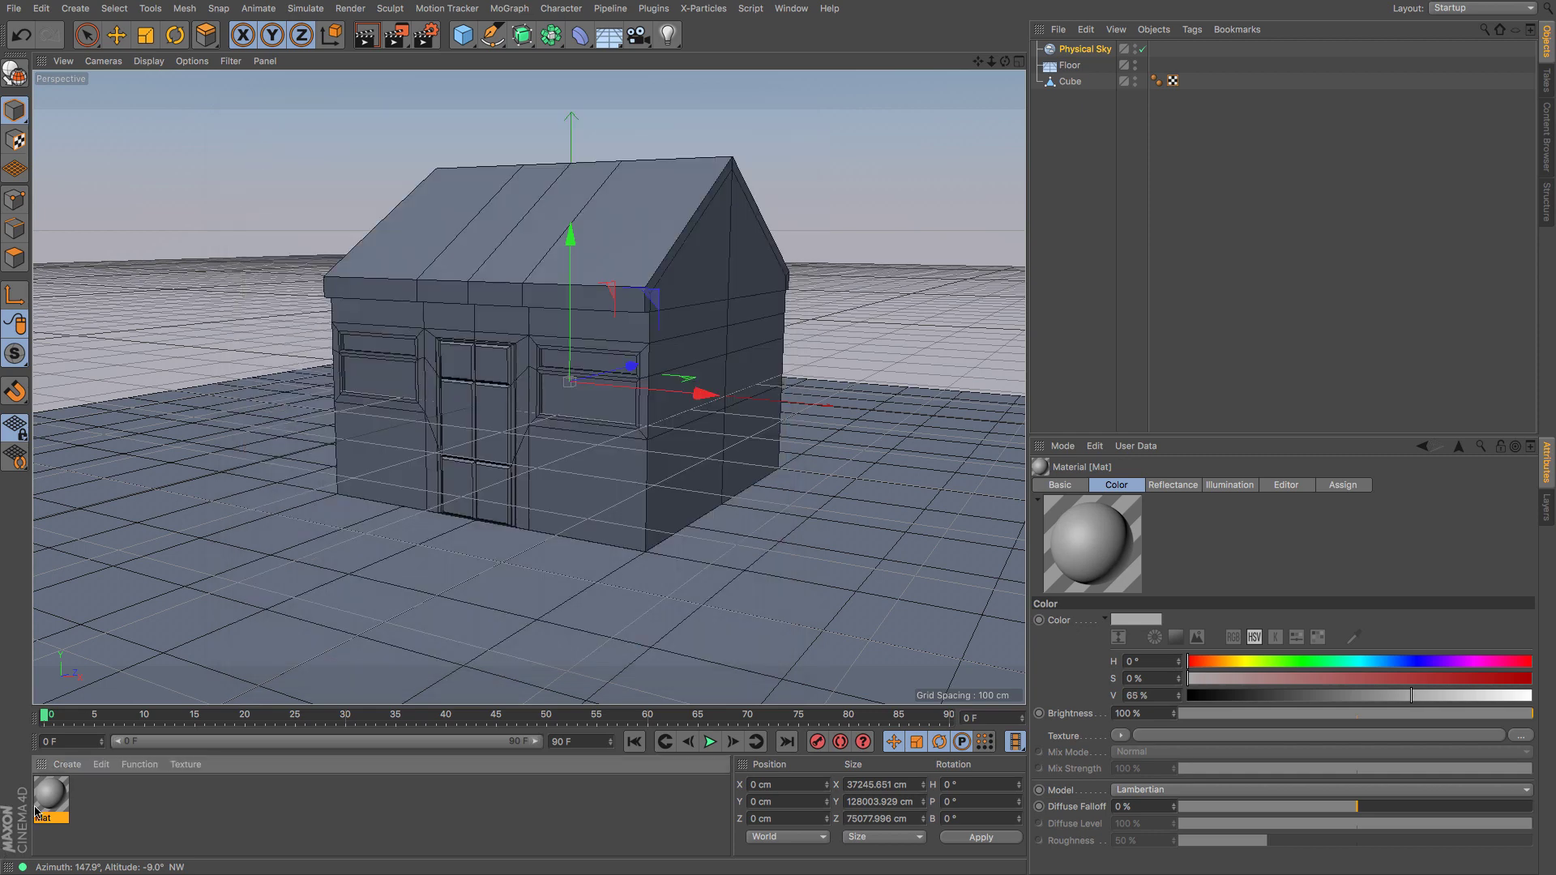
Step: Apply the grey material to the Cube and render the Perspective view
drag(36, 808, 1066, 85)
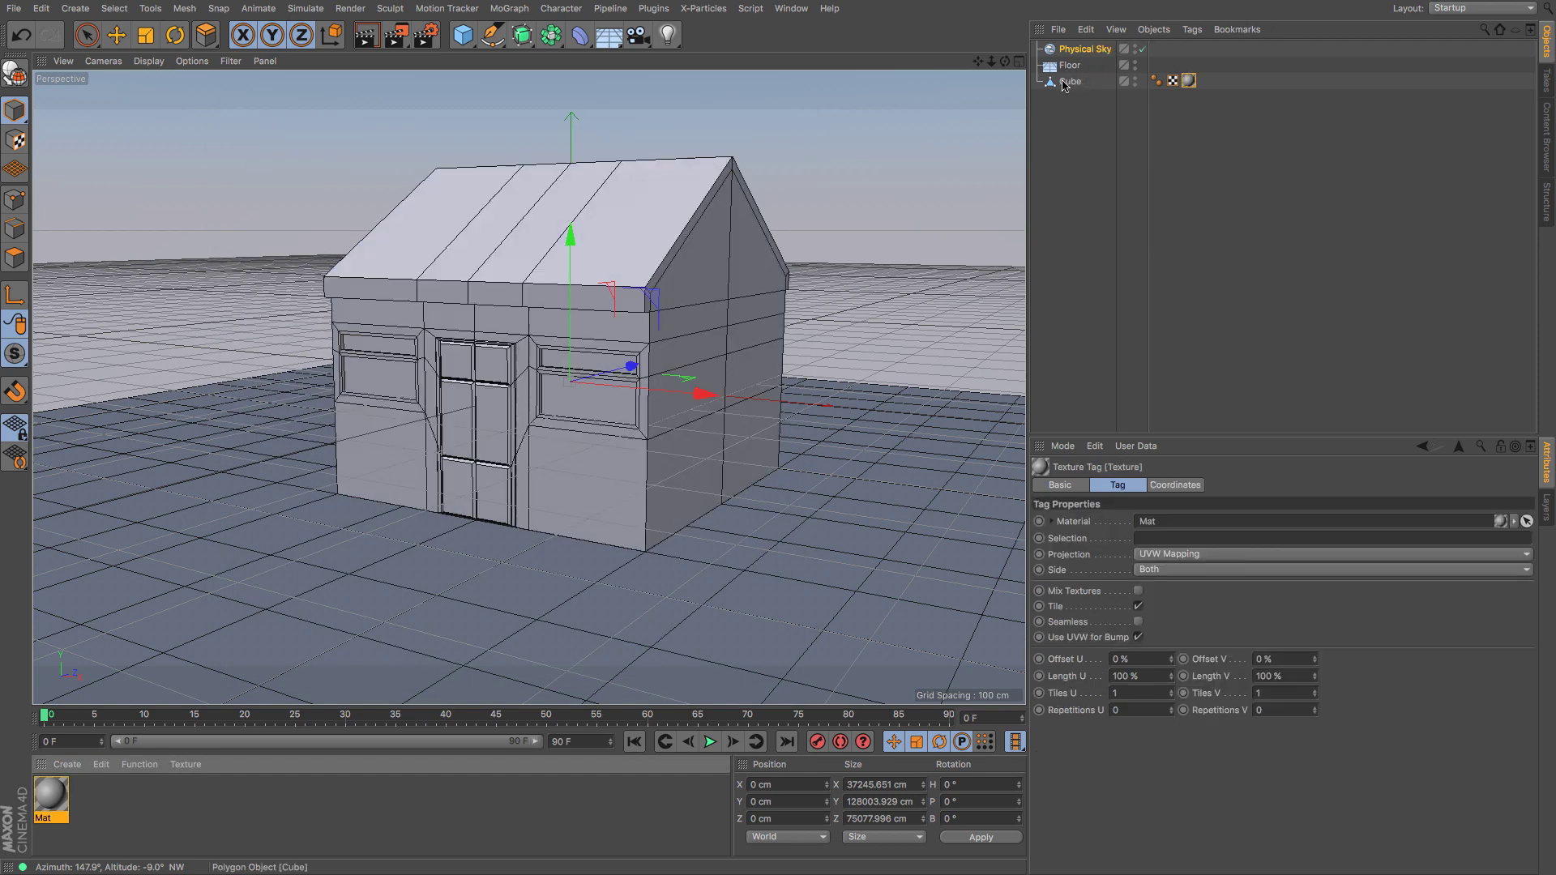
click(368, 38)
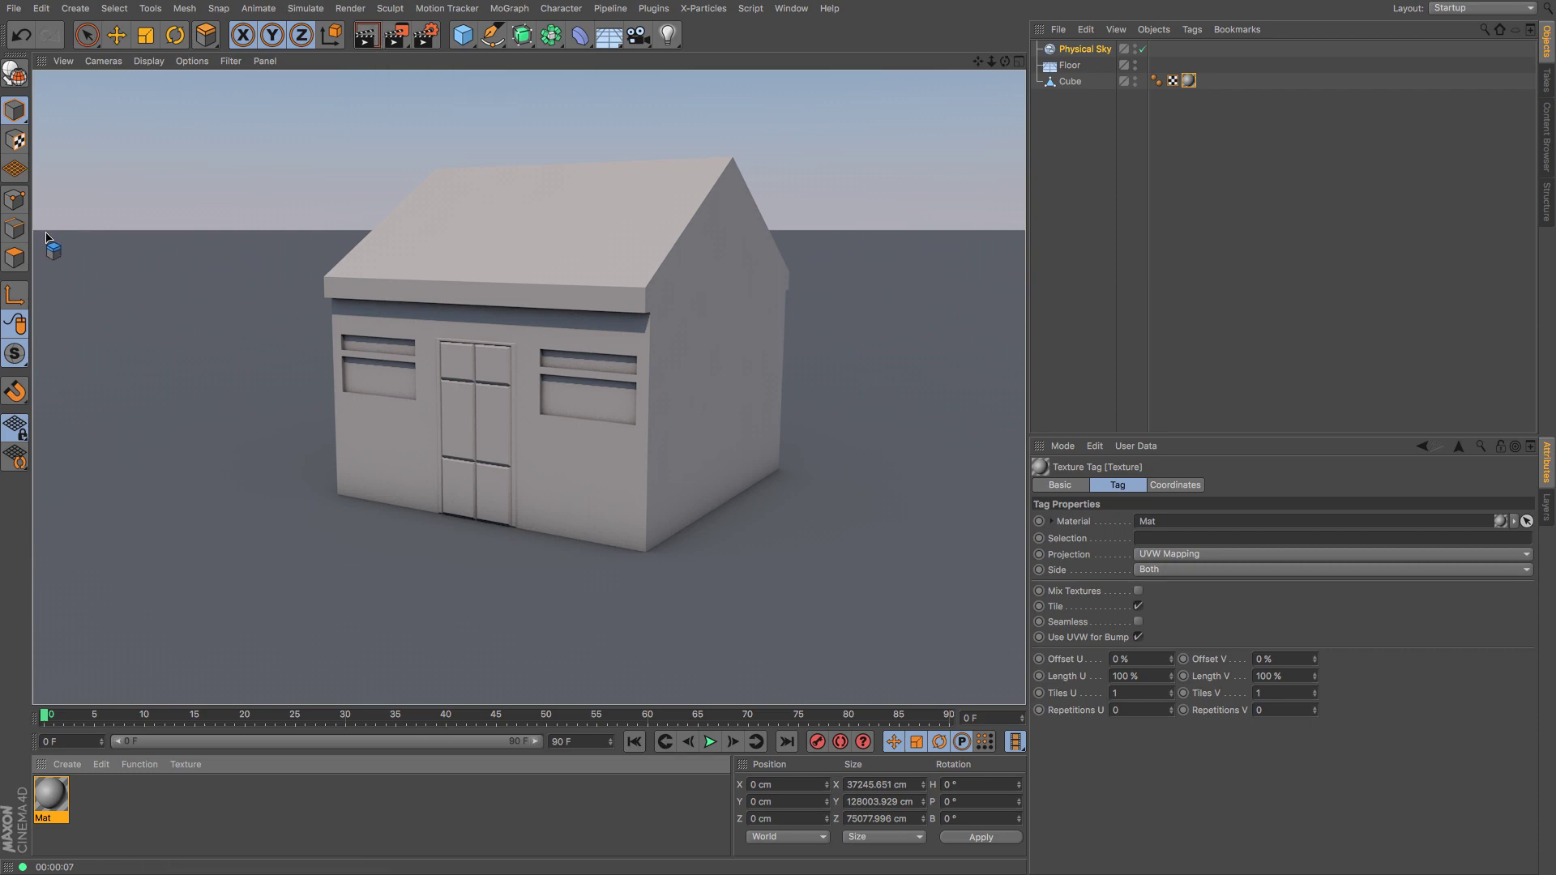
Step: In Polygon mode on the Cube, select the four roof-edge polygons, slopes and eave ends, on the nearer gable end
click(115, 35)
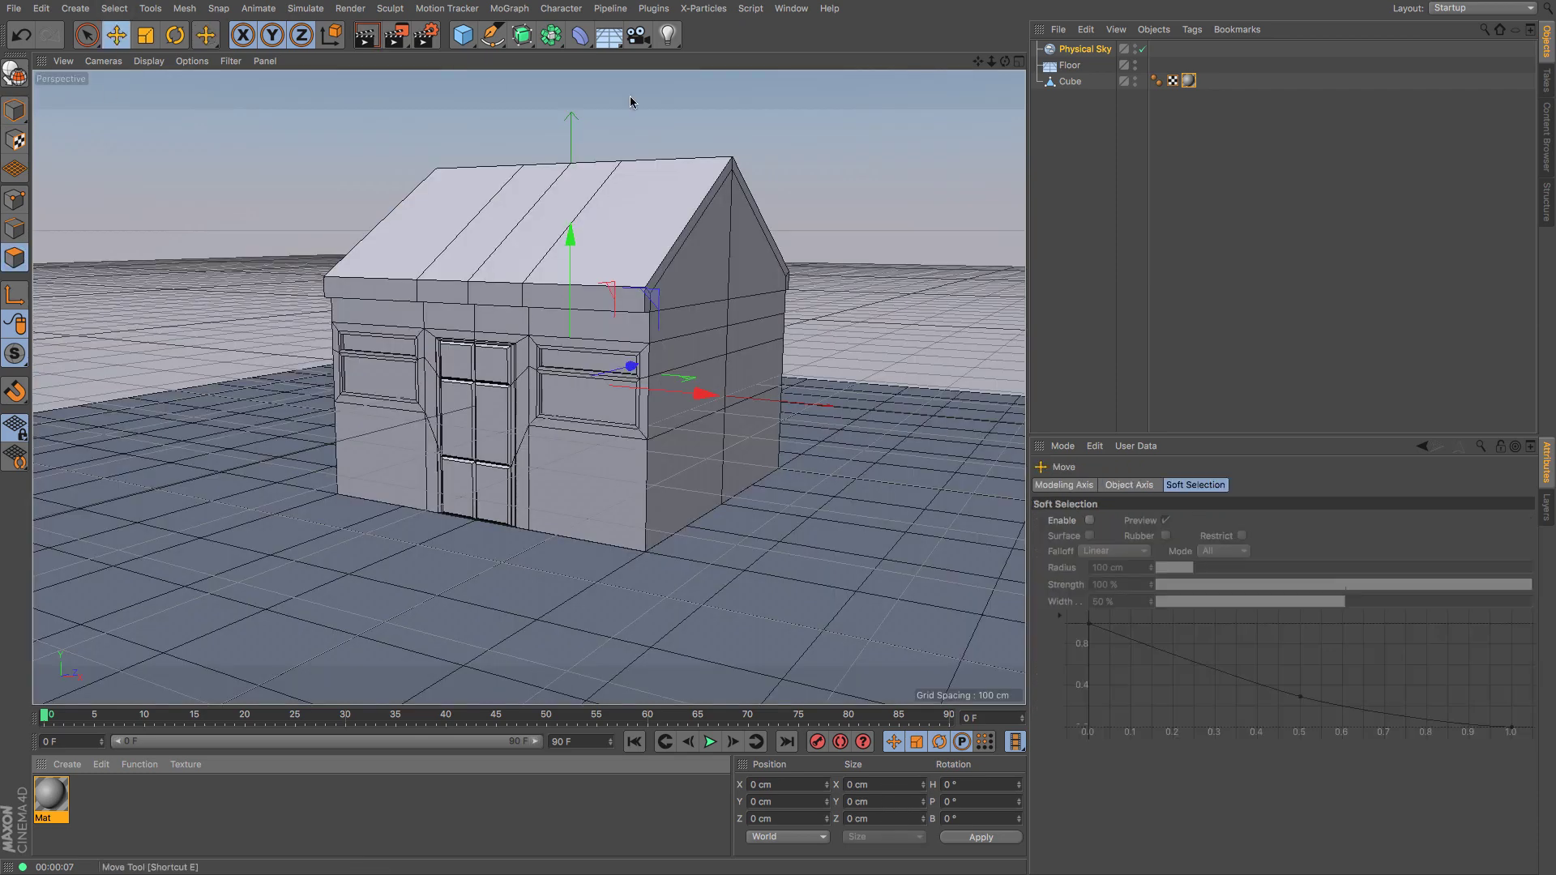
click(1069, 83)
click(787, 278)
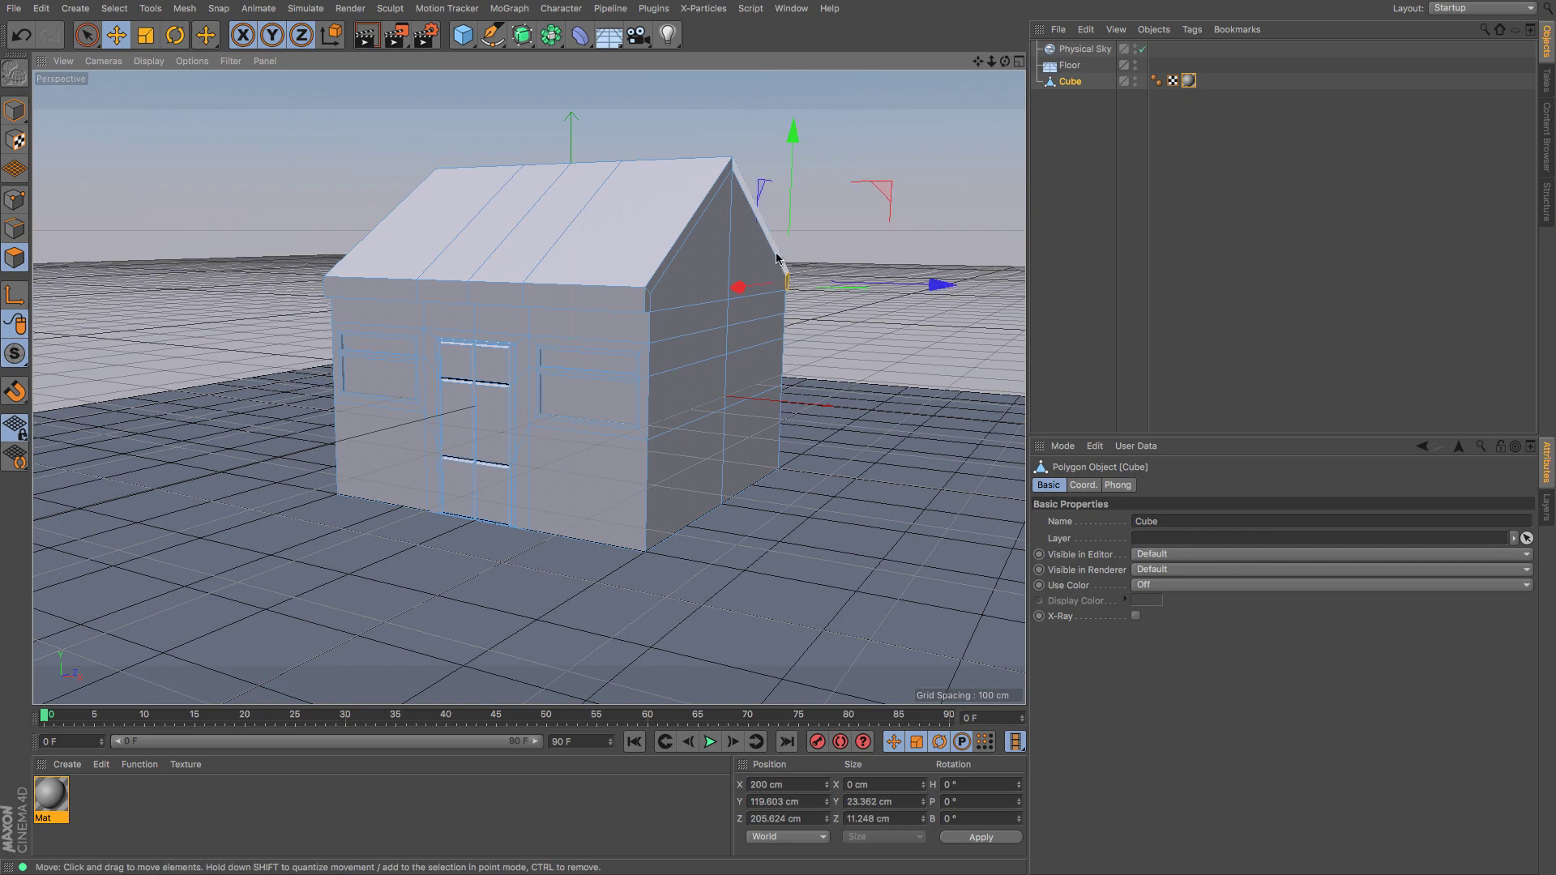
shift+click(764, 233)
shift+click(713, 196)
shift+click(647, 298)
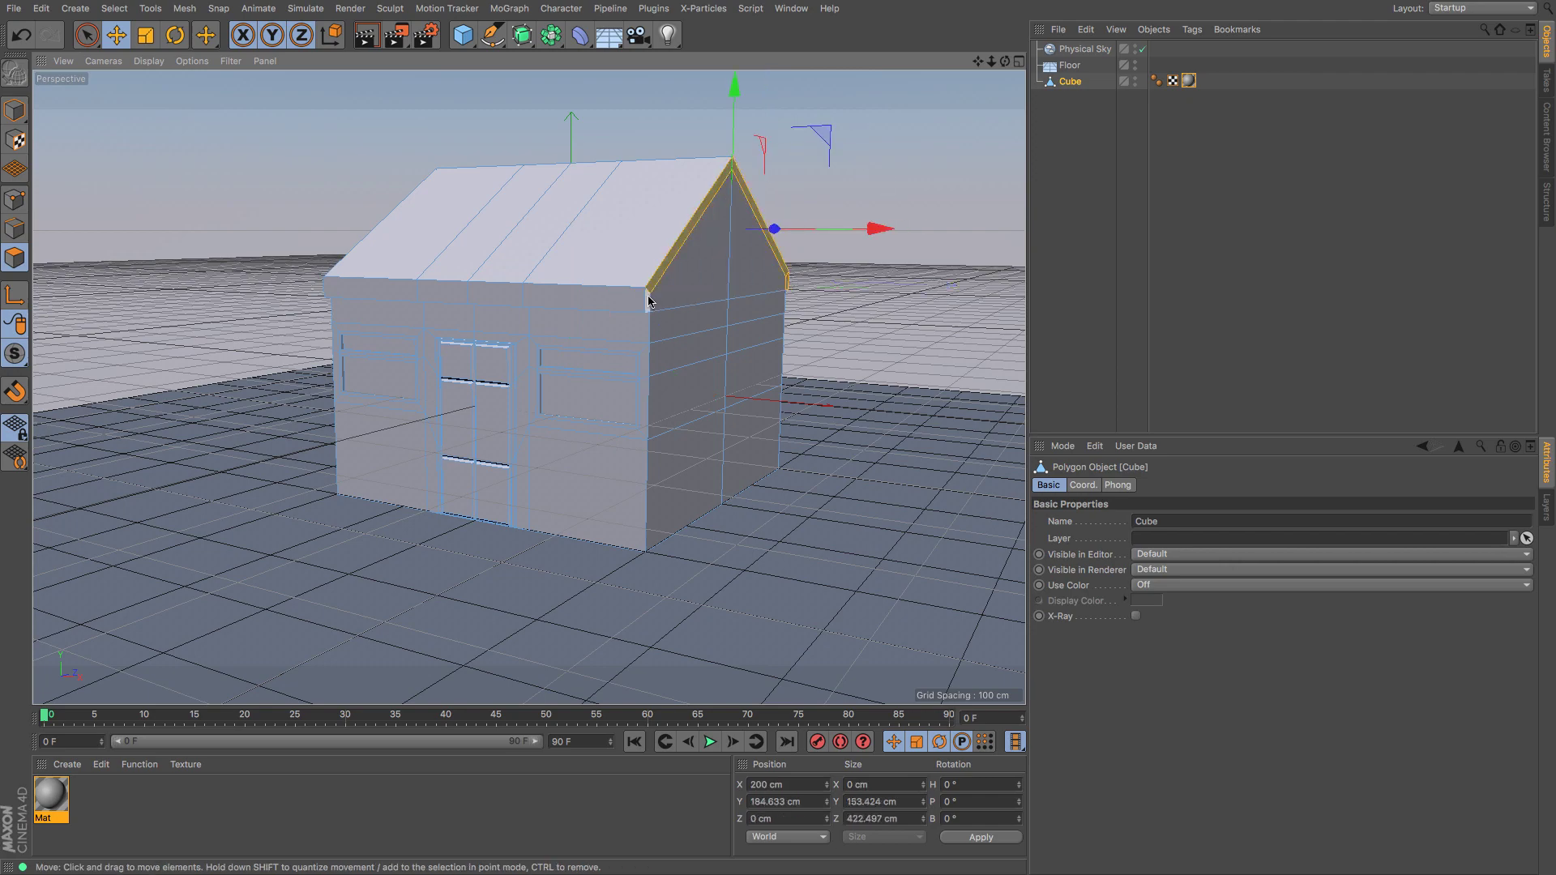
Step: Add the roof-edge polygons along the slopes and eave ends of the opposite gable to the selection
drag(1005, 62, 1264, 60)
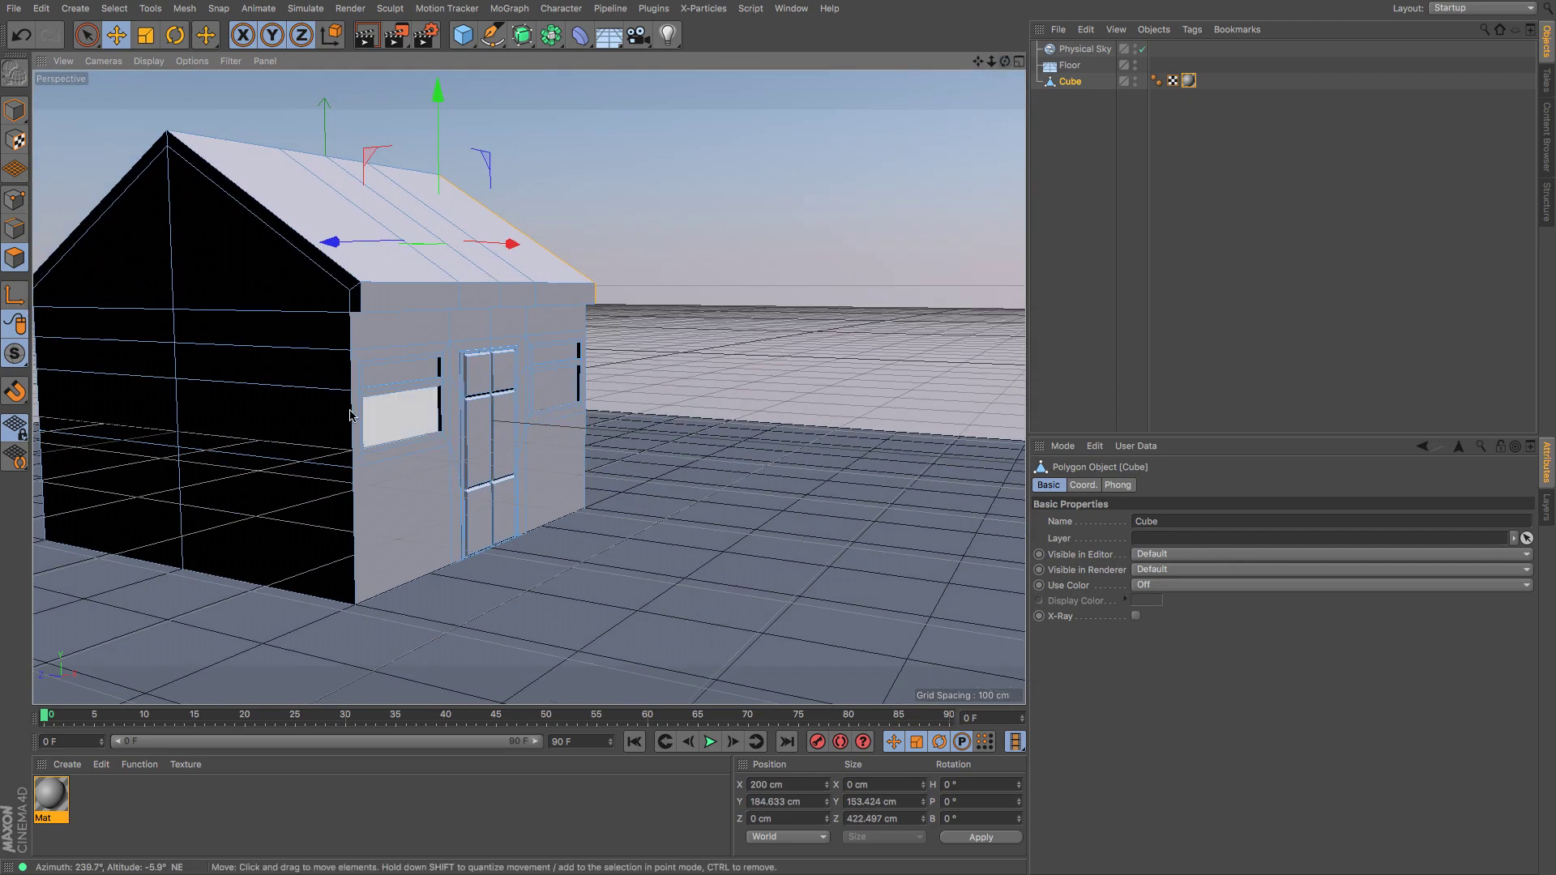
shift+click(354, 298)
shift+click(327, 264)
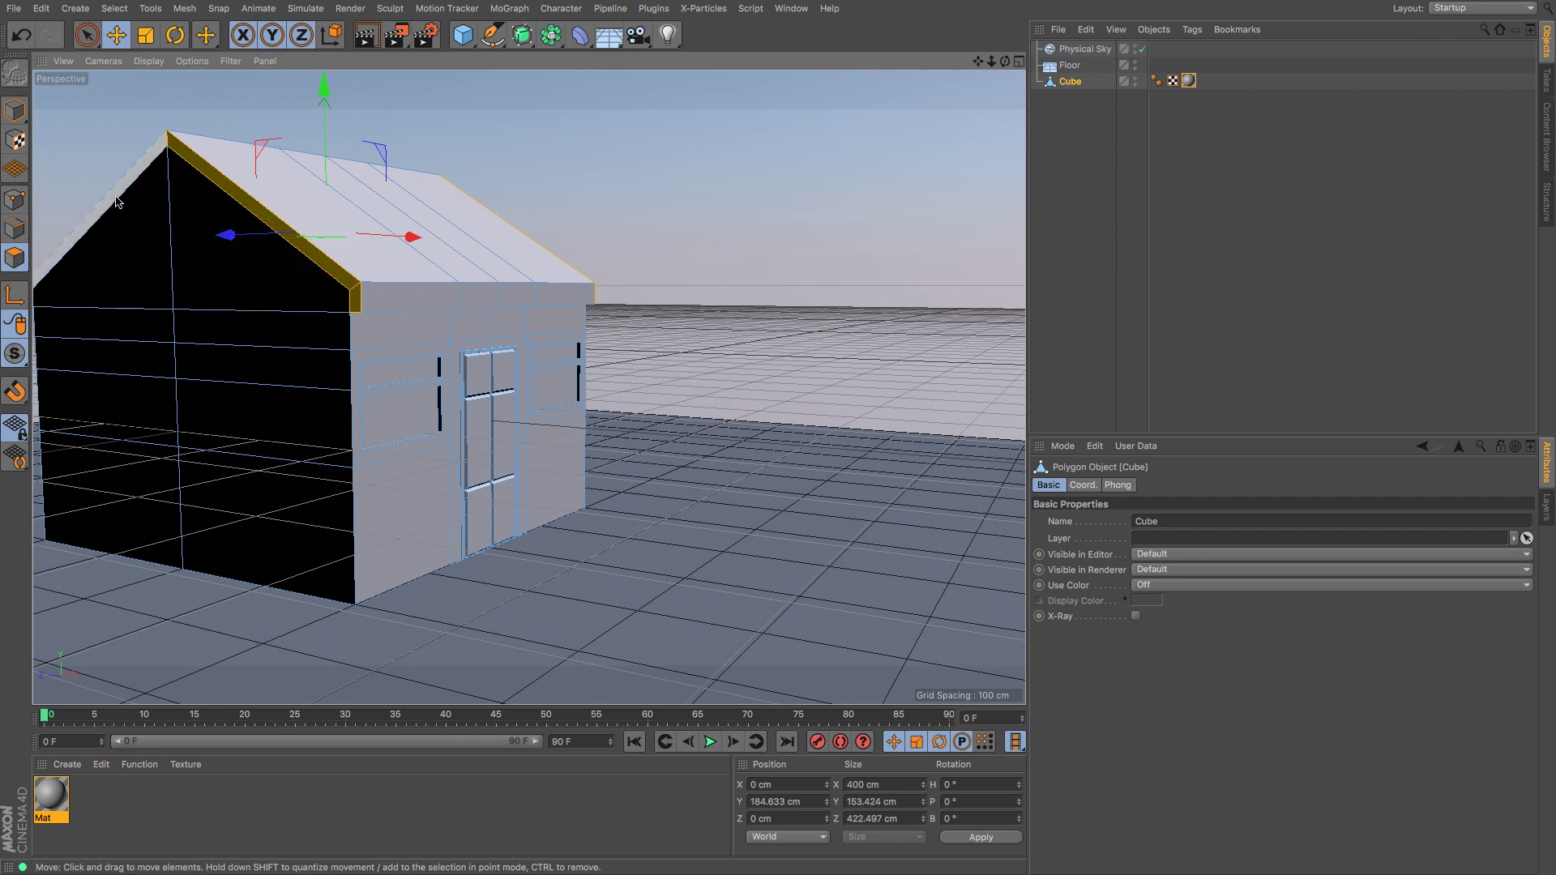
shift+click(114, 196)
drag(979, 61, 1070, 47)
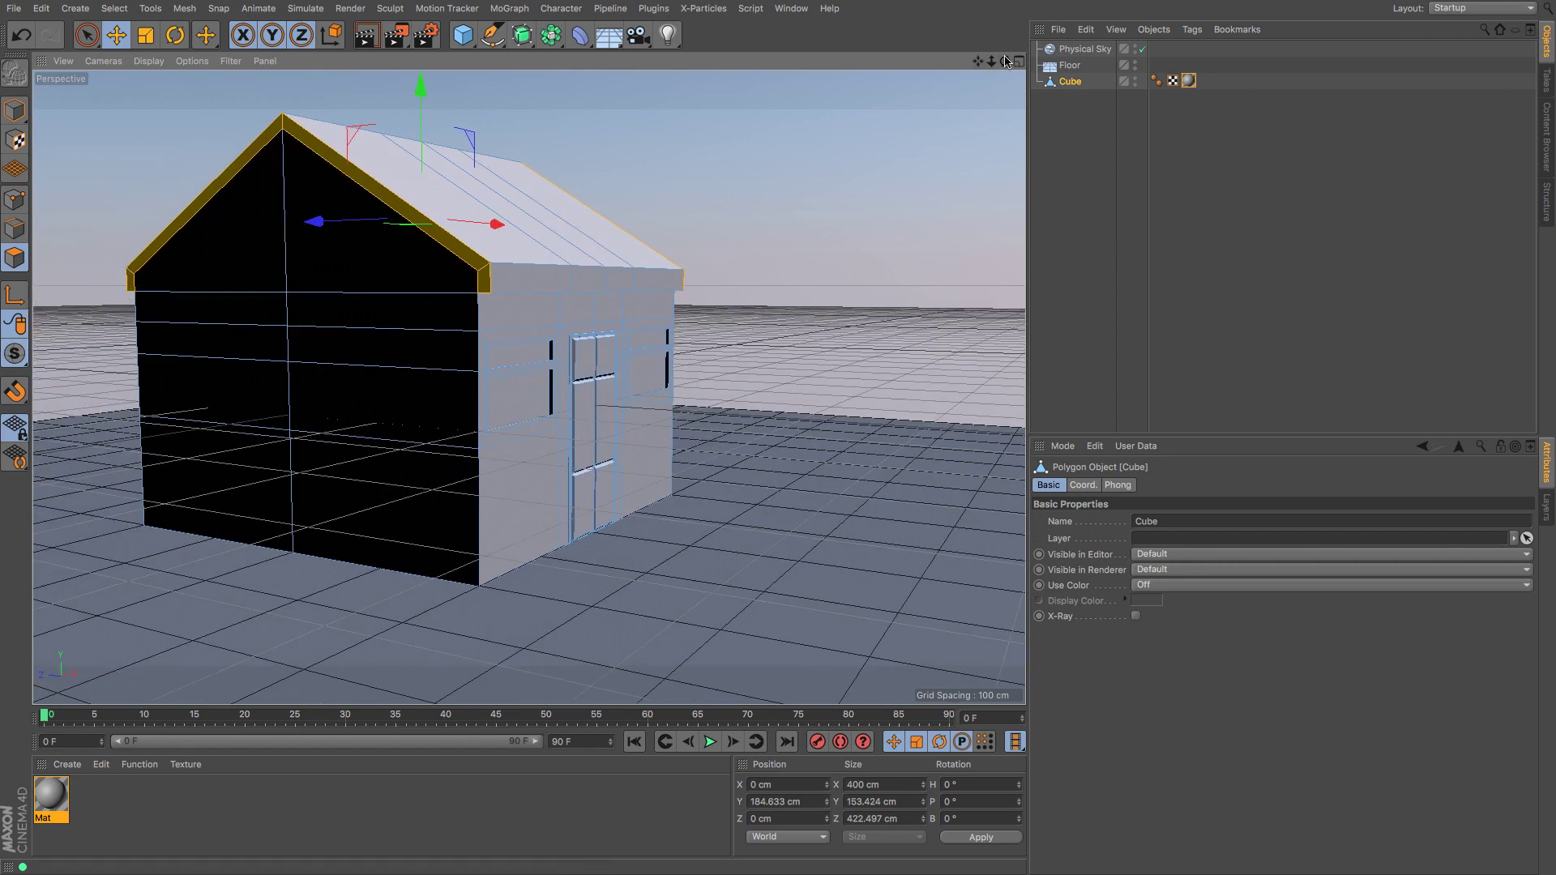
Step: Extrude the selected roof-edge polygons on both gable ends outward by about 3.8 cm
drag(1005, 61, 807, 89)
key(m)
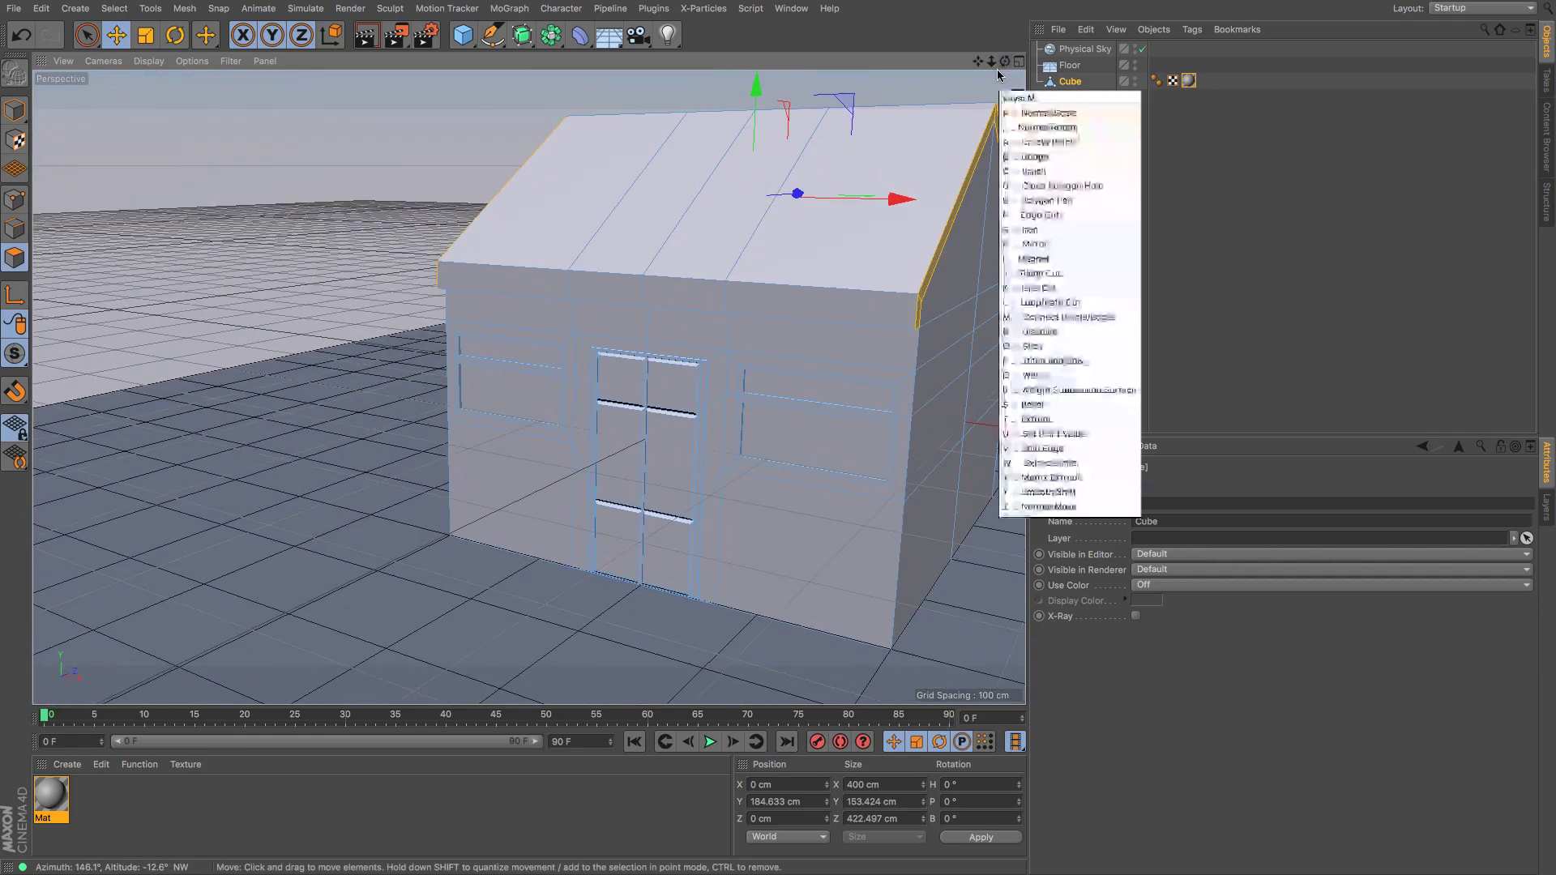
key(t)
drag(879, 326, 779, 441)
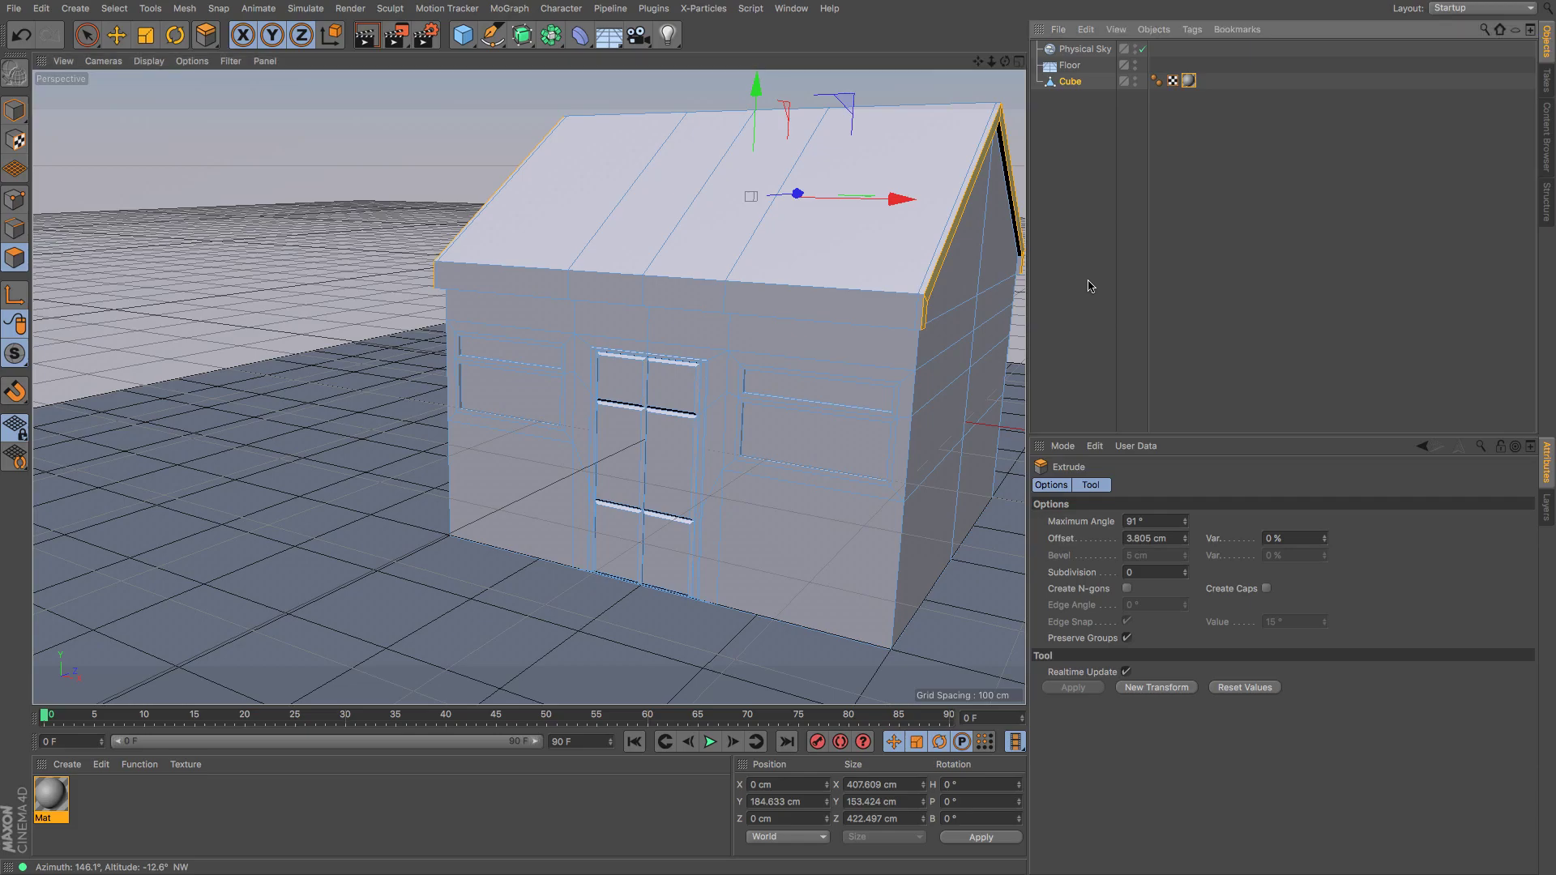
Step: Examine the extruded gable roof edges and the overall shape of the house from the door side at a wider distance
drag(1005, 62, 862, 58)
key(ctrl+shift+z)
key(ctrl+shift+z)
key(ctrl+shift+z)
key(ctrl+shift+z)
key(ctrl+shift+z)
key(ctrl+shift+z)
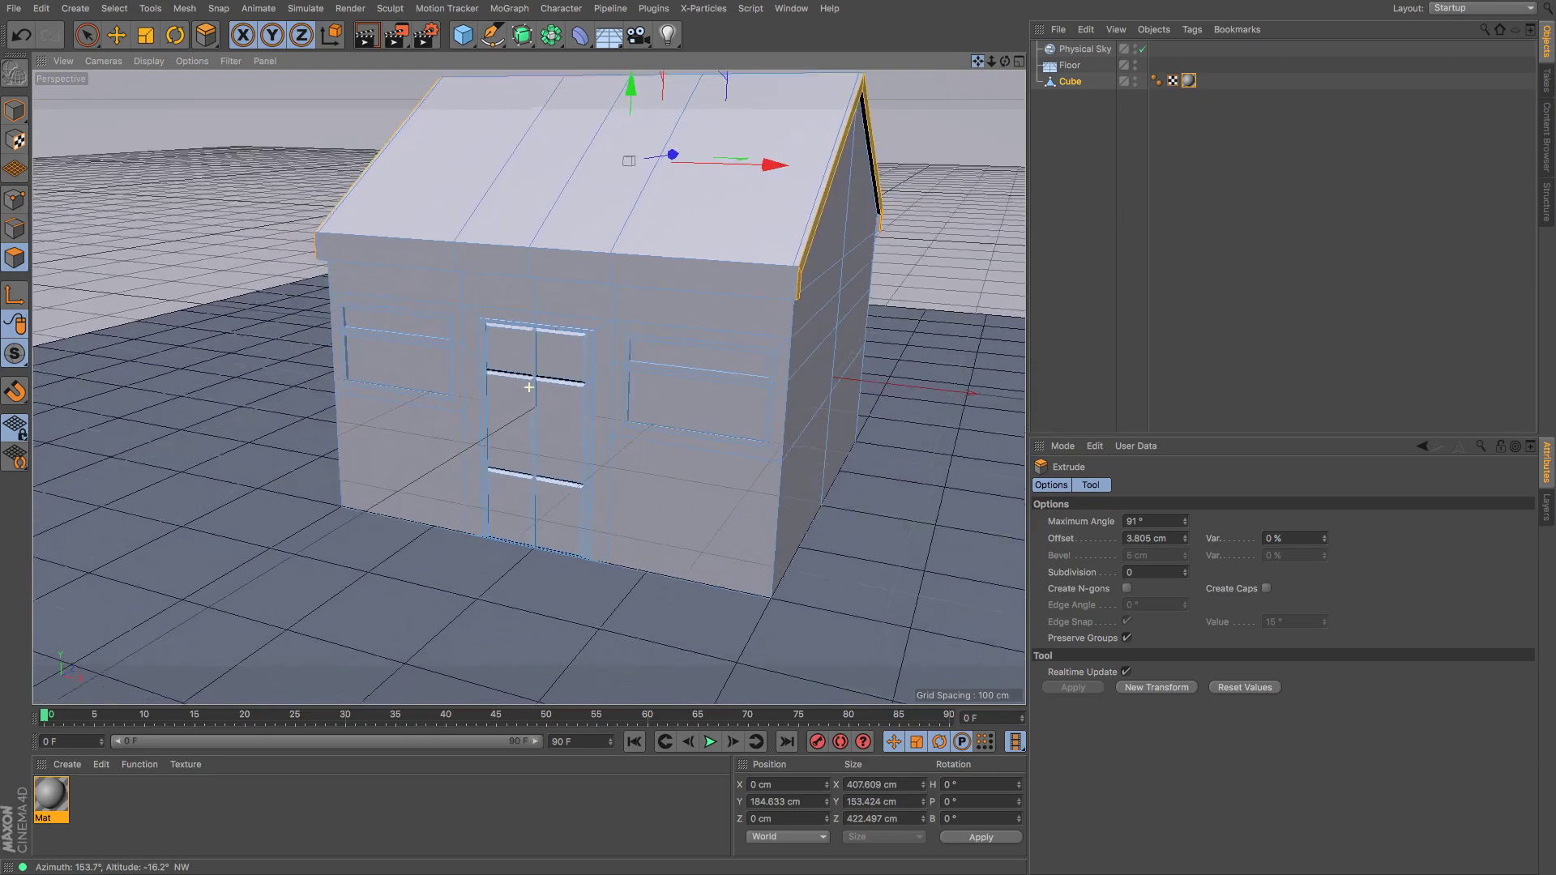
key(ctrl+shift+z)
key(ctrl+shift+z)
key(ctrl+shift+z)
key(ctrl+shift+z)
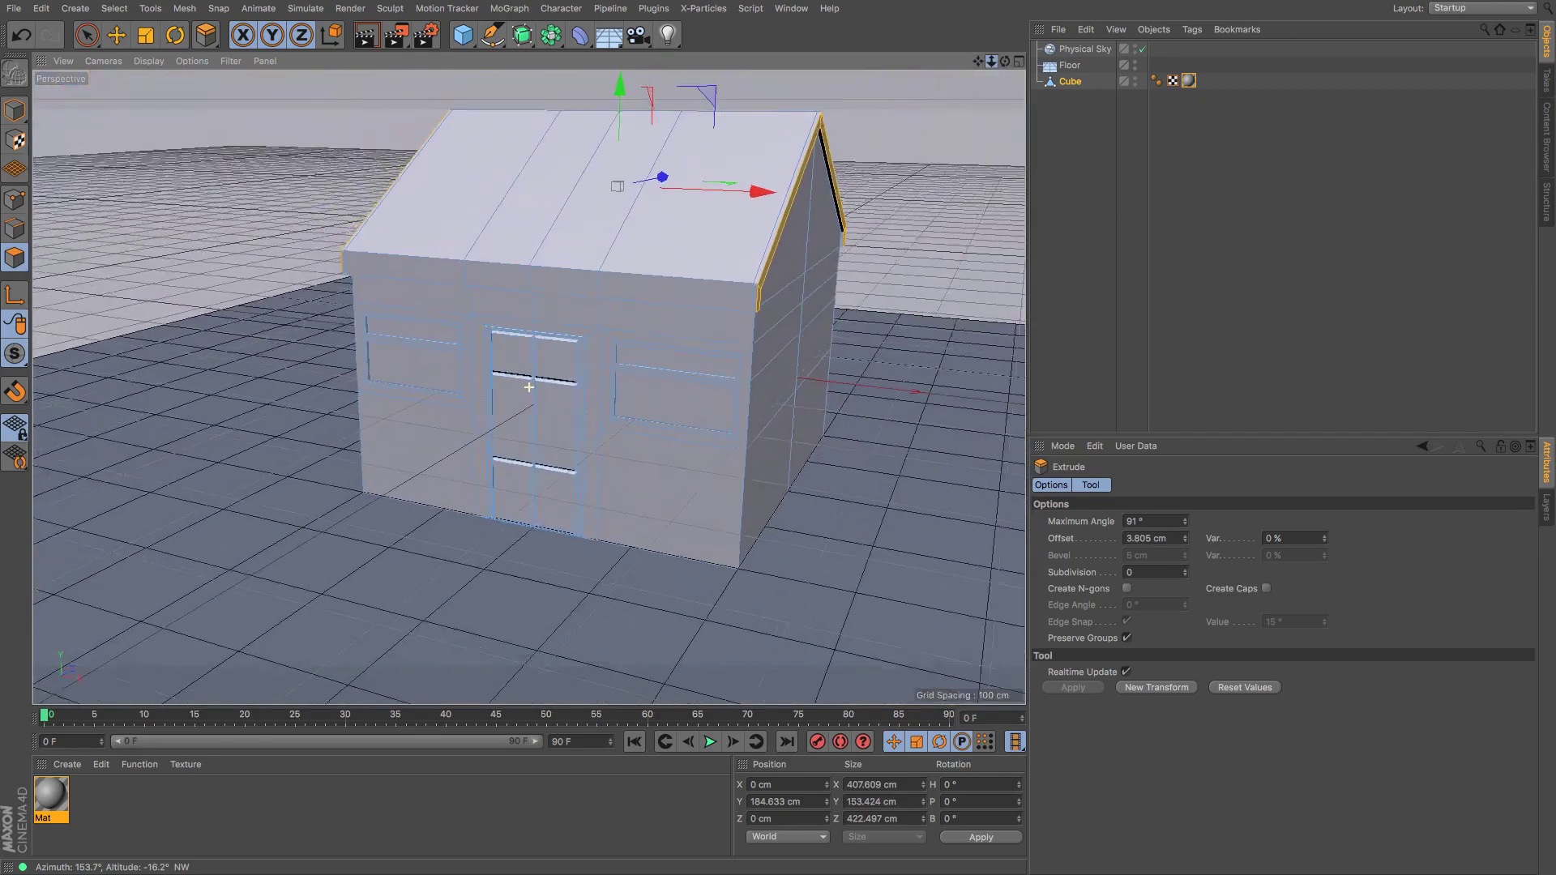
key(ctrl+shift+z)
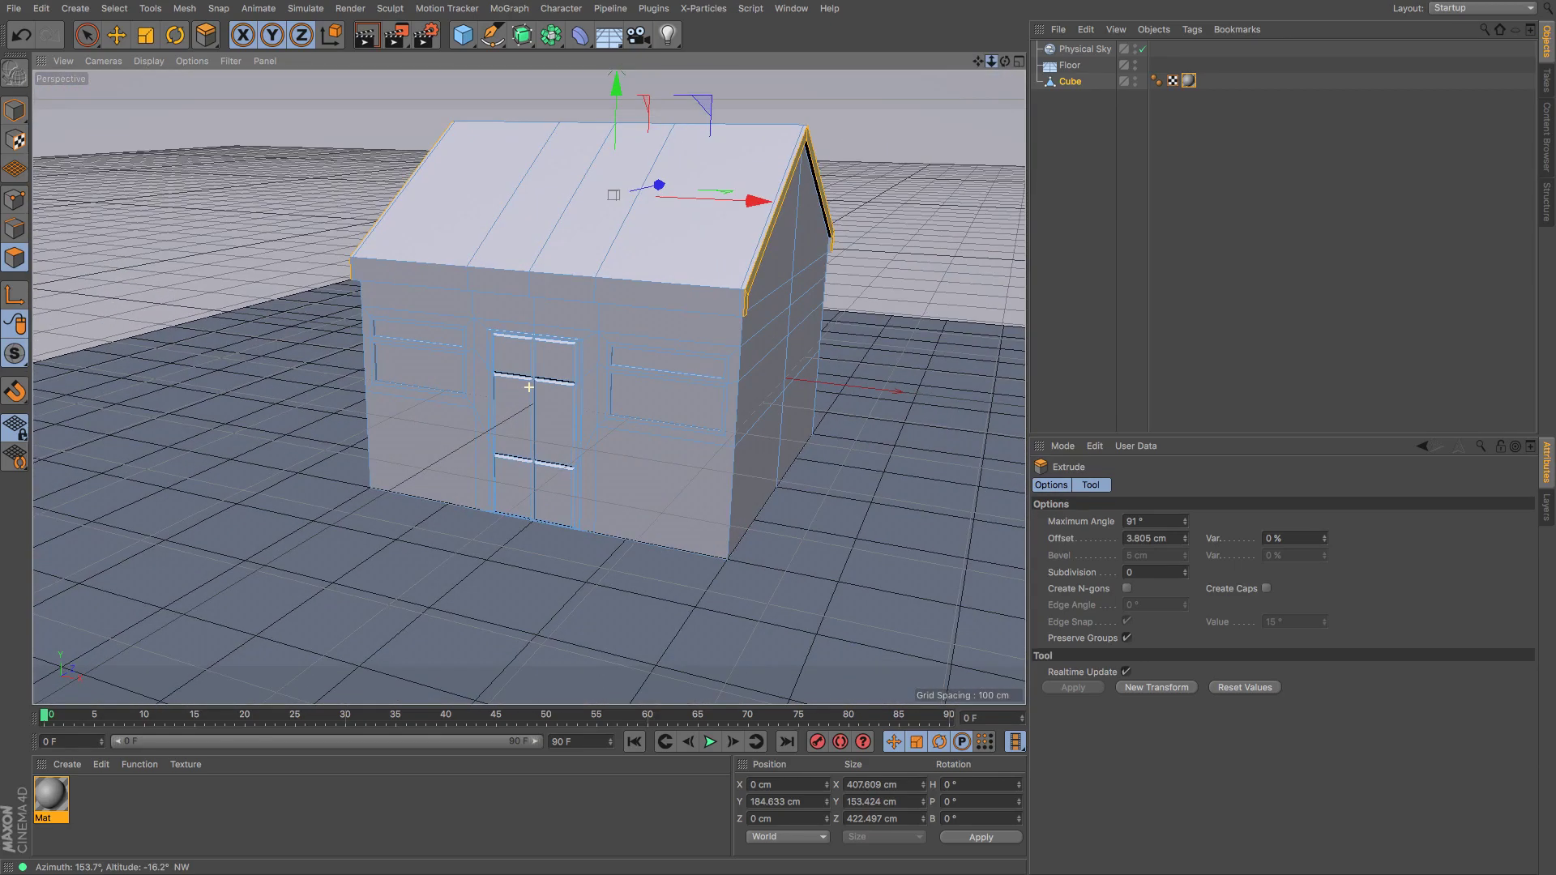
drag(978, 61, 889, 93)
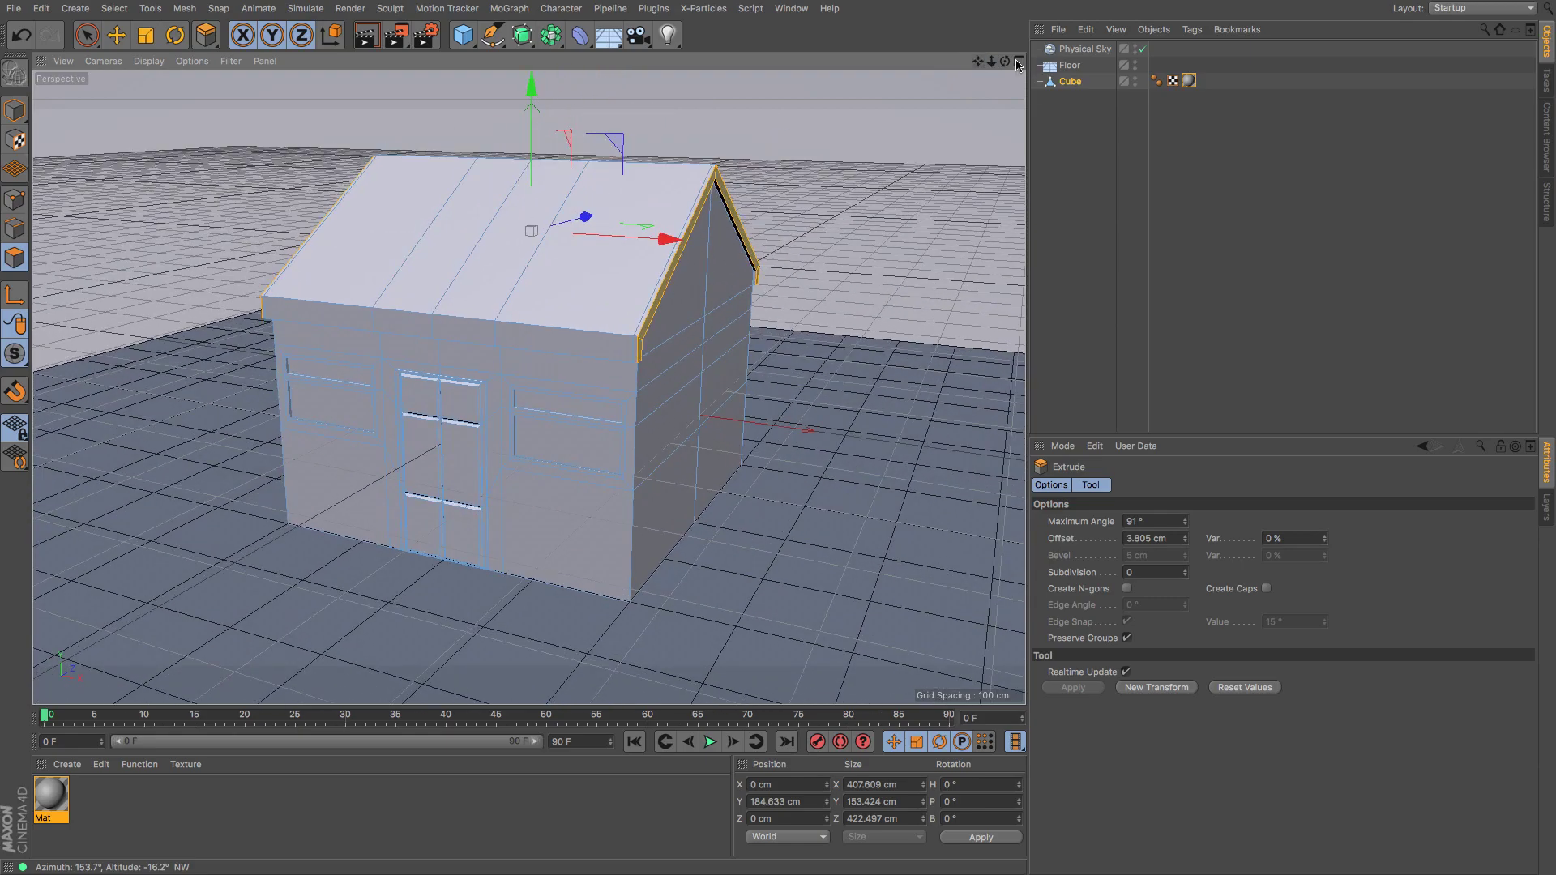
Step: Switch from Polygon mode to Model mode and deselect the Cube
mouse_move(1005, 61)
mouse_down()
mouse_move(924, 55)
mouse_move(1006, 66)
mouse_up()
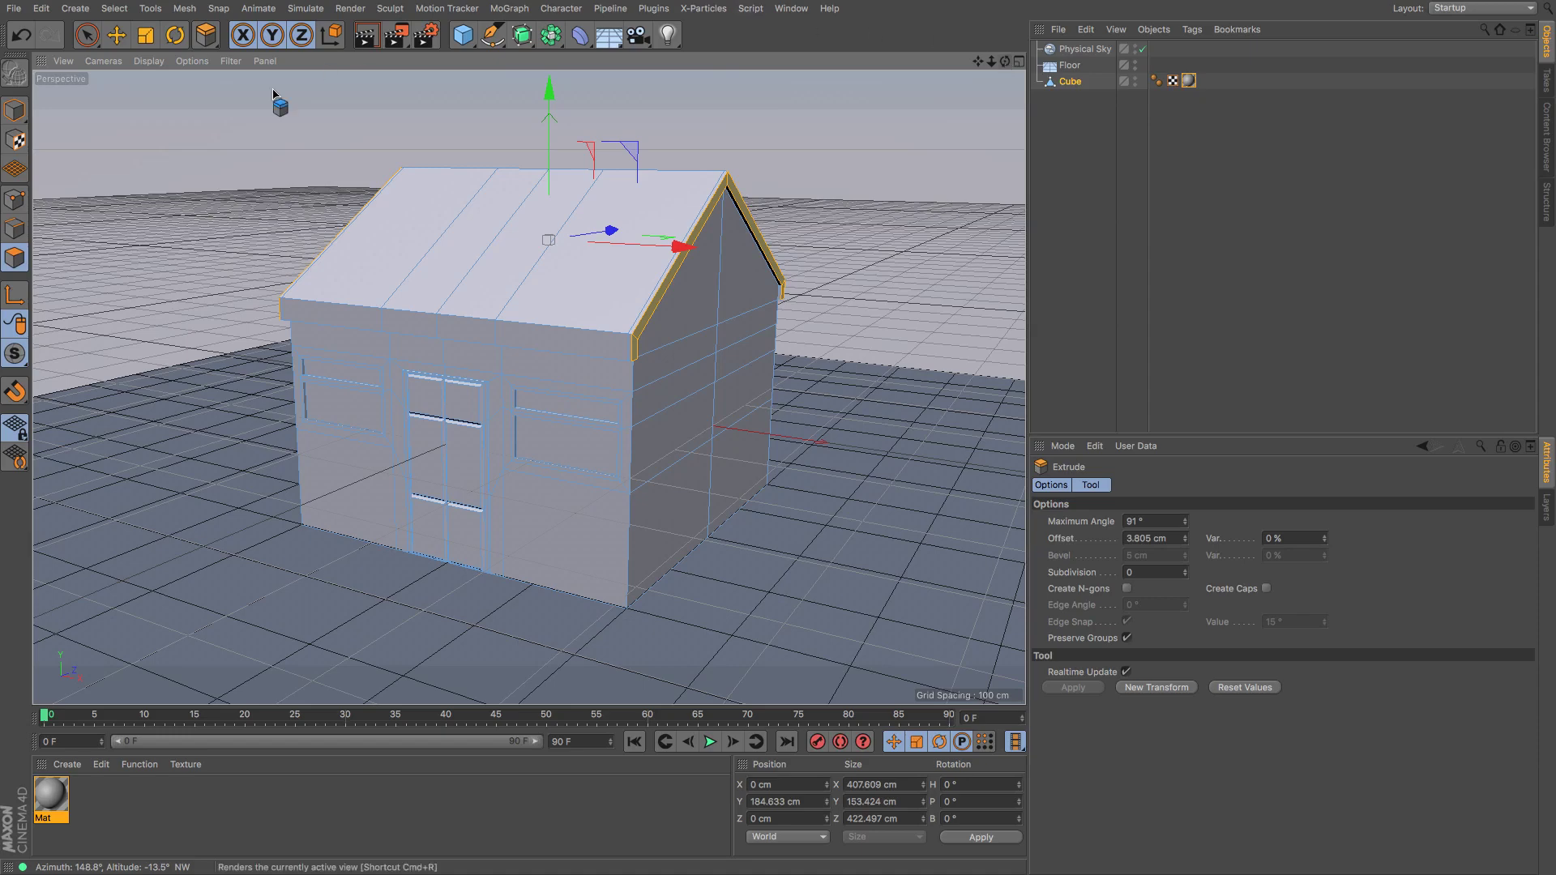
click(18, 112)
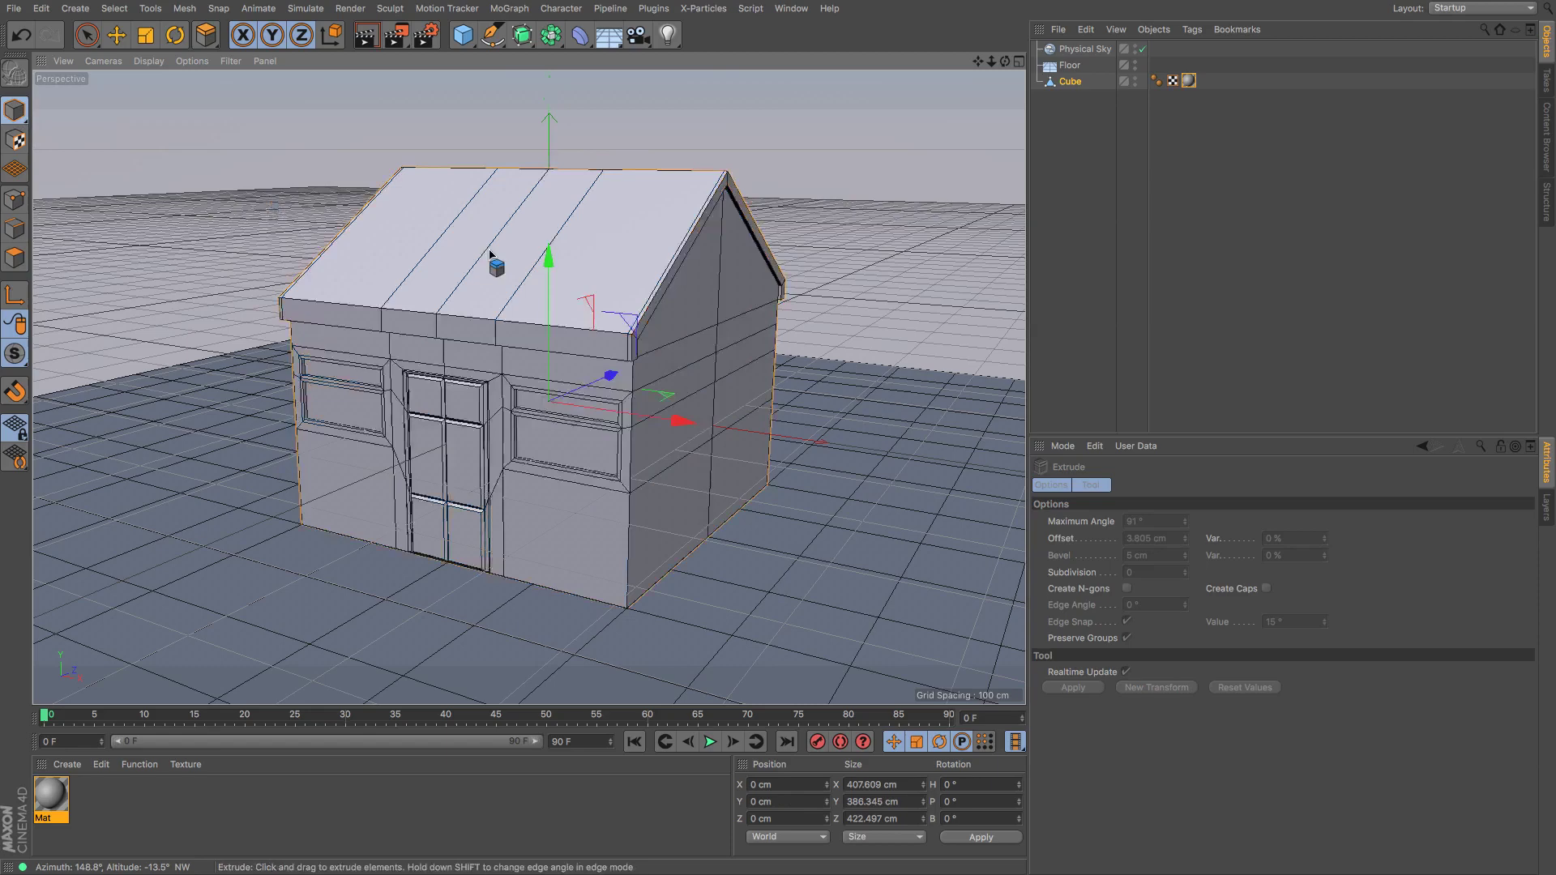
click(1071, 233)
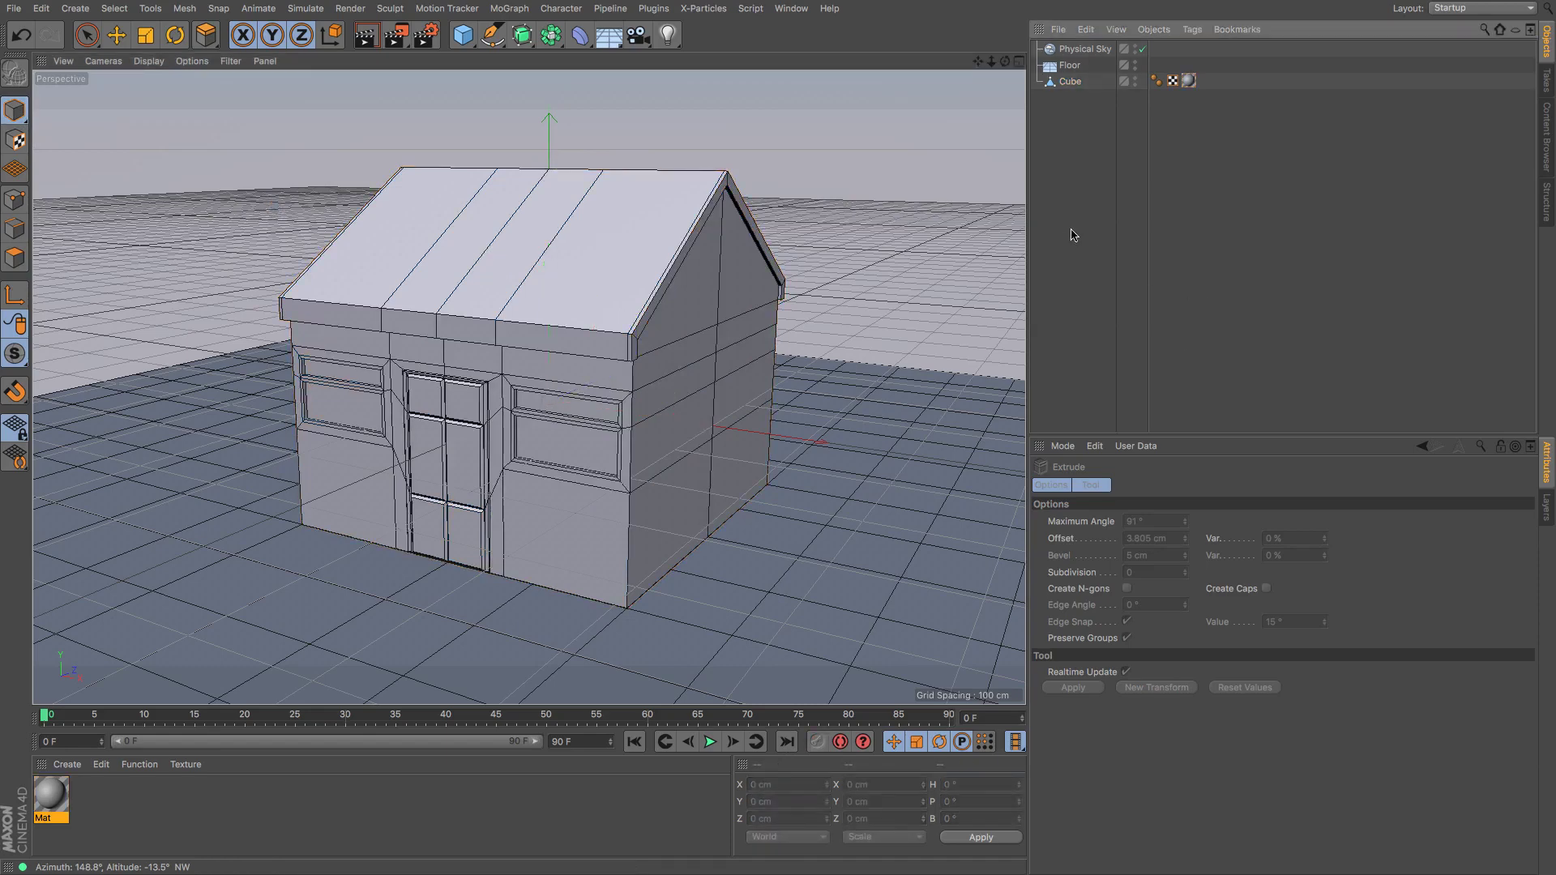